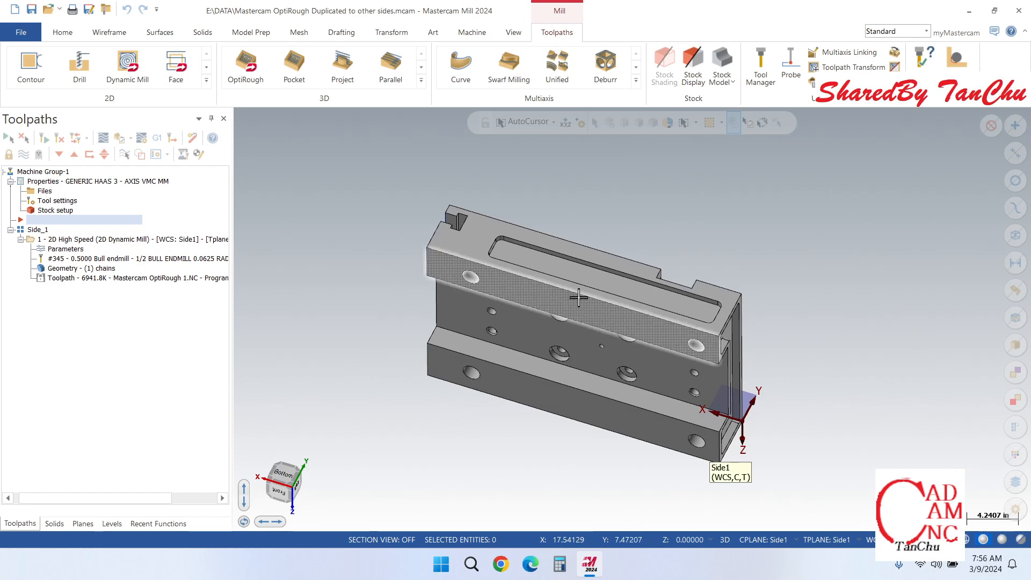
Step: Display the toolpath of the 2D High Speed (2D Dynamic Mill) operation in the Side_1 group on the part
scroll(647, 285, "down", 3)
scroll(611, 299, "up", 3)
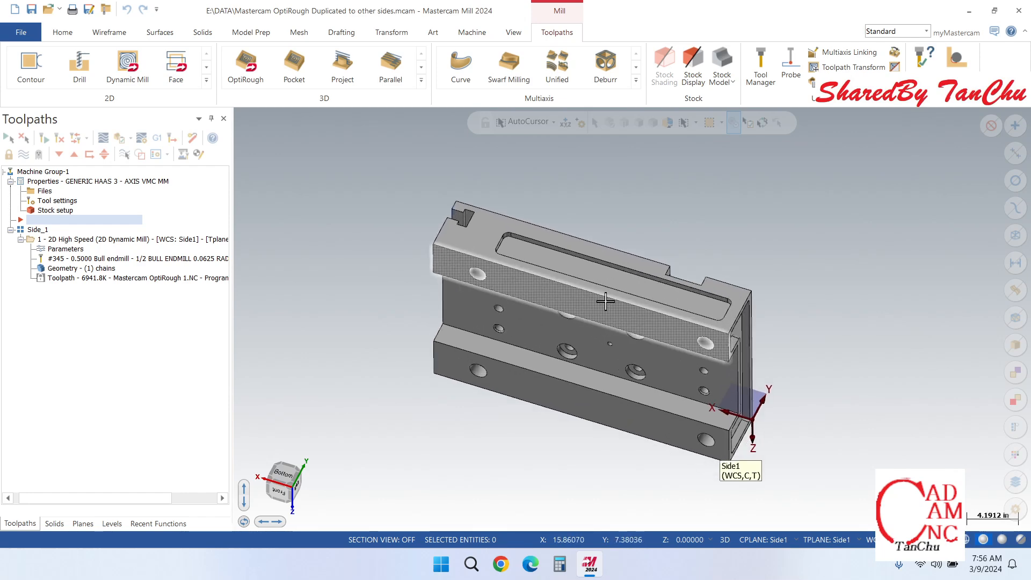
scroll(603, 302, "up", 1)
mouse_move(603, 310)
middle_mouse_down()
mouse_move(718, 295)
mouse_move(838, 258)
mouse_move(659, 297)
mouse_move(669, 308)
mouse_move(491, 299)
mouse_move(772, 392)
mouse_move(591, 282)
middle_mouse_up()
middle_click_drag(665, 383, 711, 288)
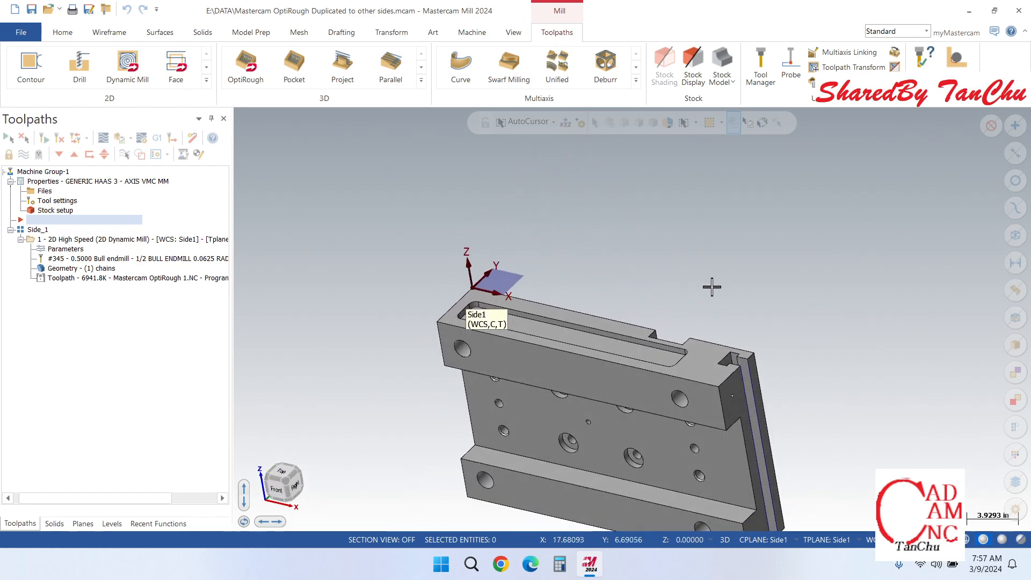
left_click(91, 241)
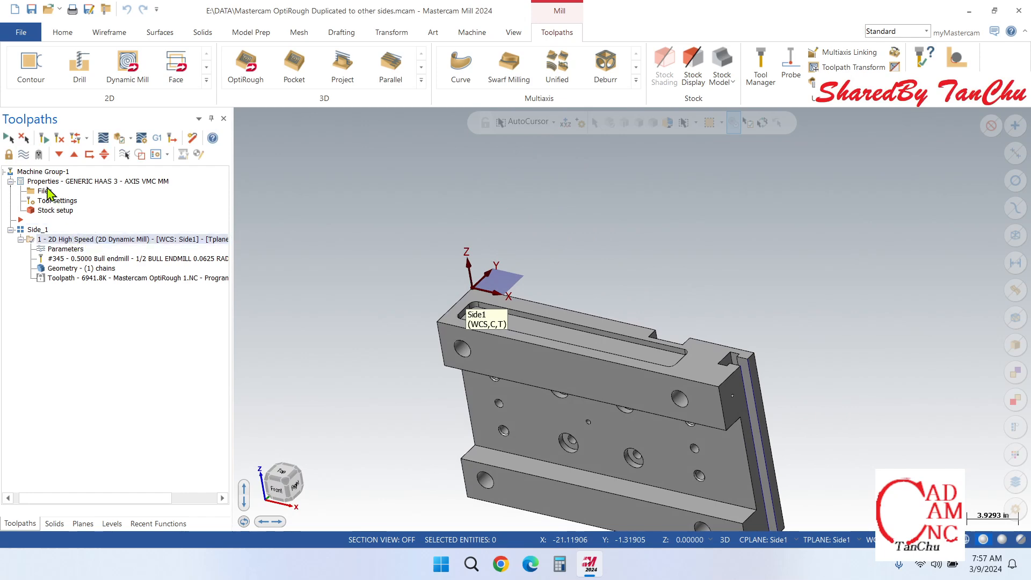
left_click(22, 155)
scroll(626, 343, "up", 5)
scroll(758, 345, "down", 4)
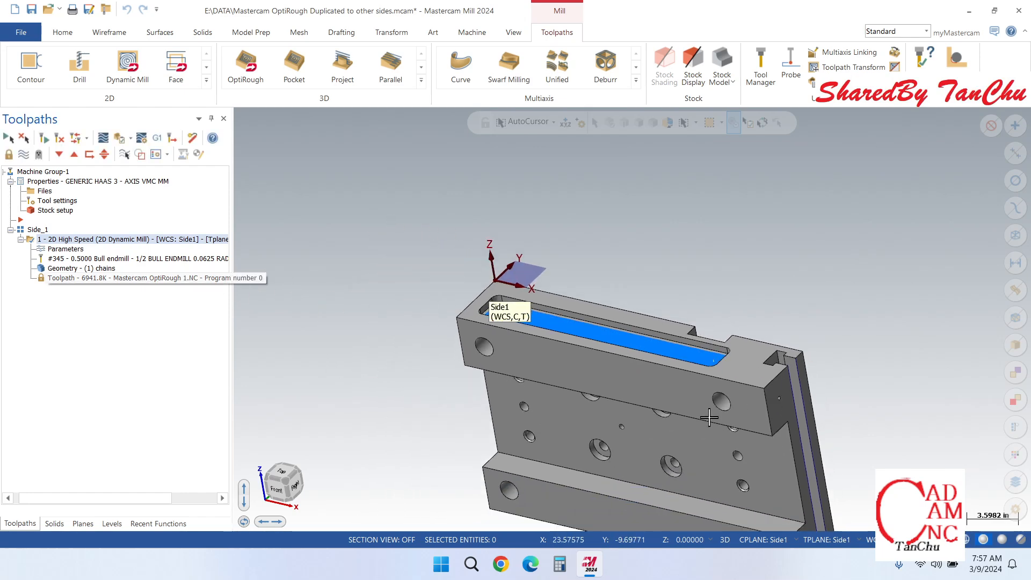
scroll(756, 406, "up", 2)
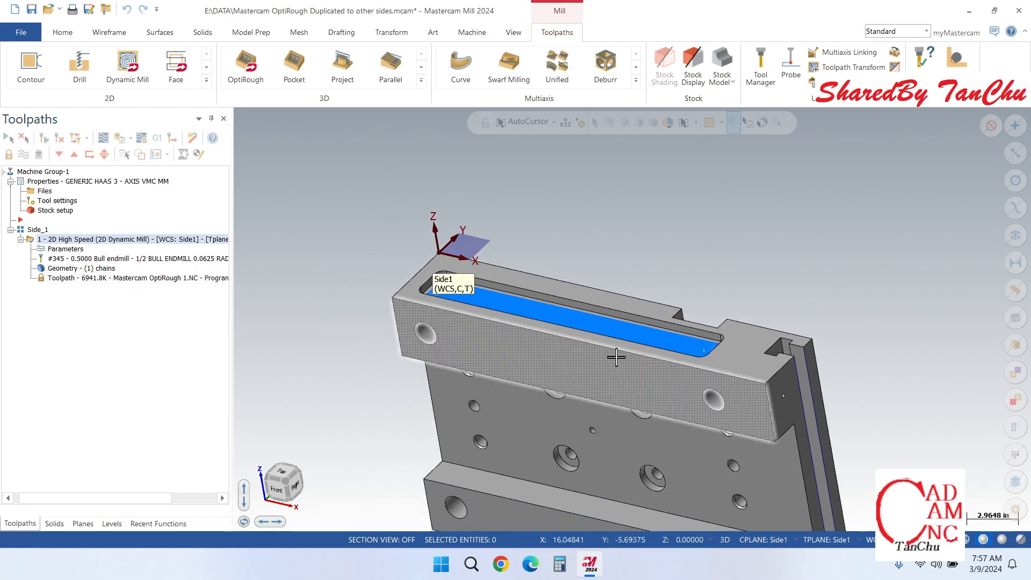
Step: Verify the 2D Dynamic Mill operation by playing the stock removal simulation of the long pocket
left_click(511, 35)
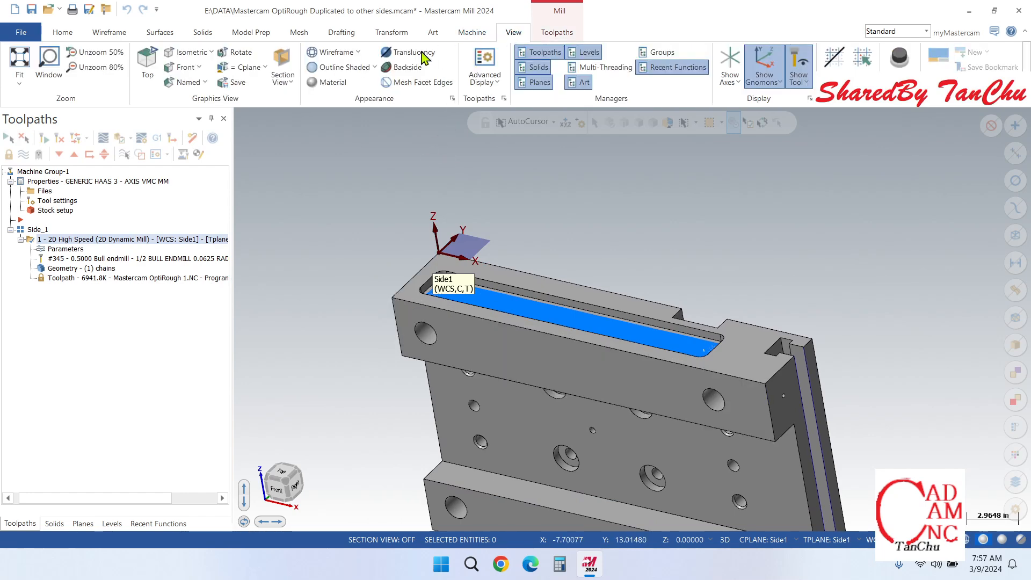
left_click(473, 34)
left_click(337, 59)
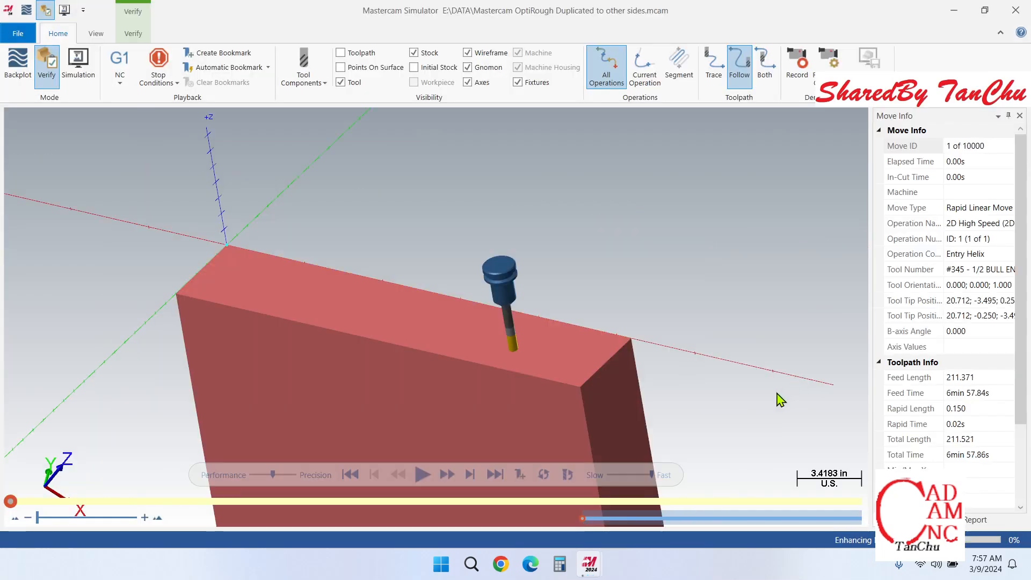
left_click(424, 475)
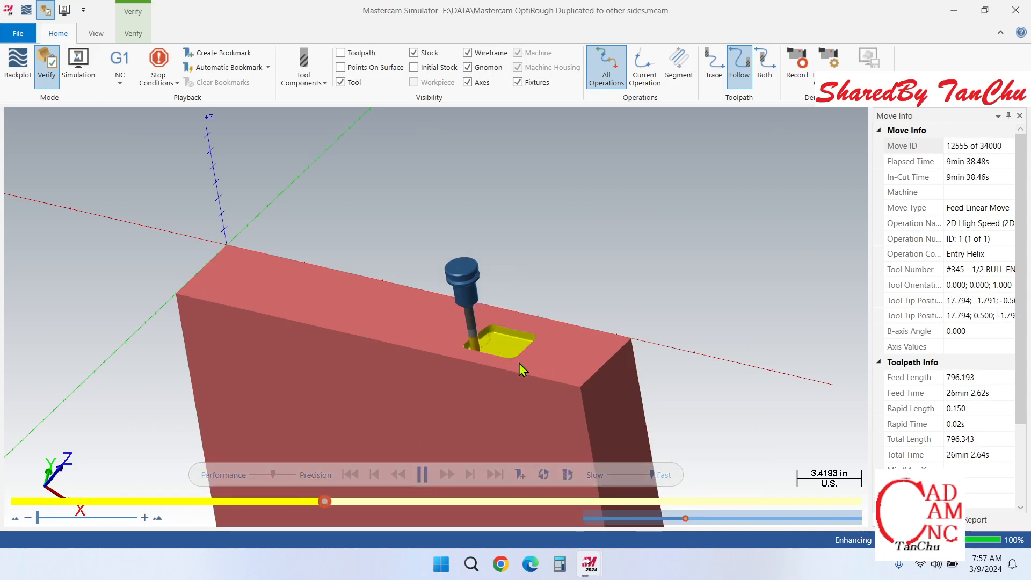
scroll(493, 359, "up", 2)
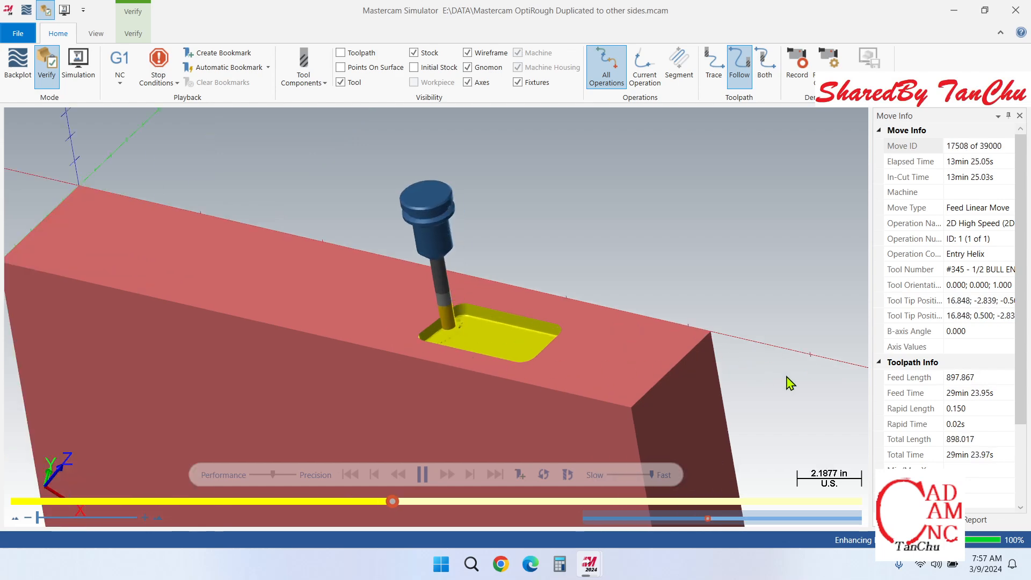
scroll(787, 382, "down", 3)
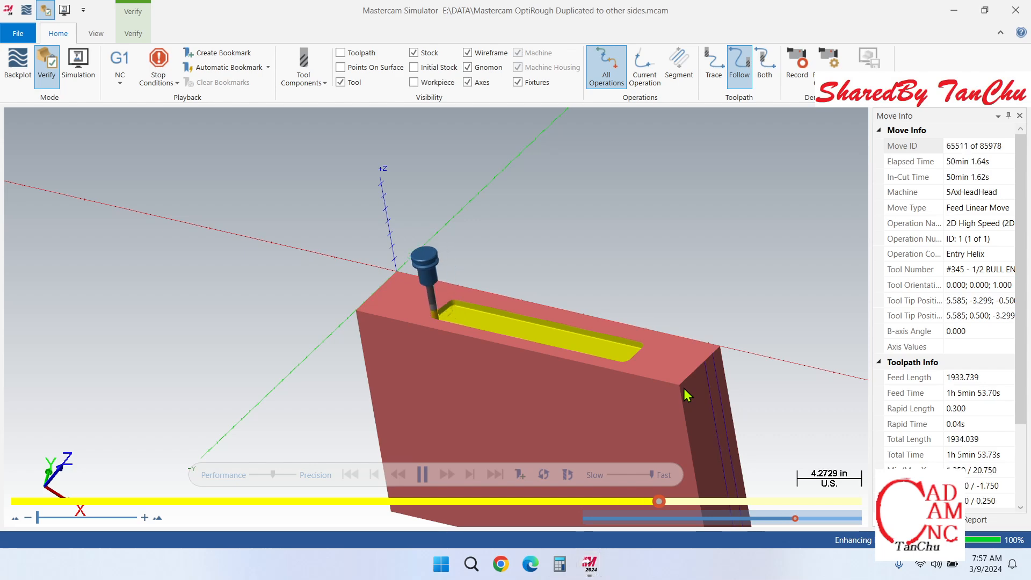
scroll(682, 393, "down", 2)
scroll(655, 386, "up", 3)
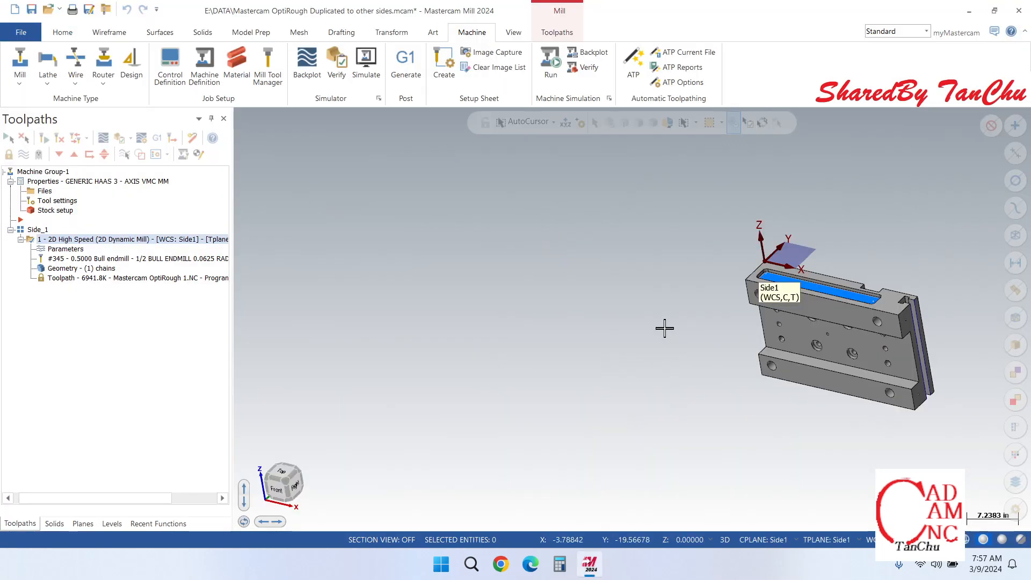
Step: Examine the part from several sides, comparing the pockets on its edge faces with the Side1 plane's orientation
scroll(804, 306, "up", 2)
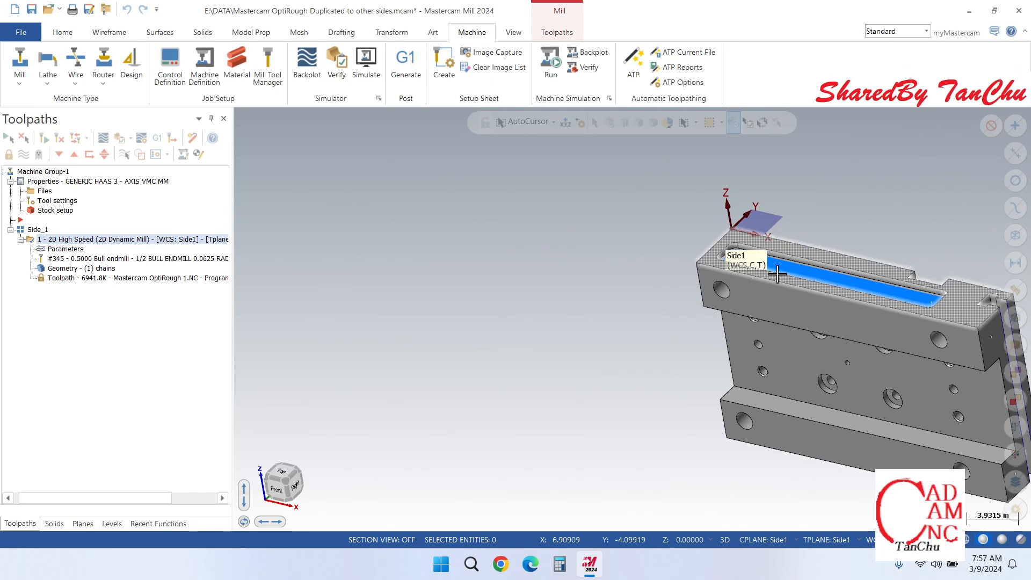
middle_click_drag(767, 282, 875, 257)
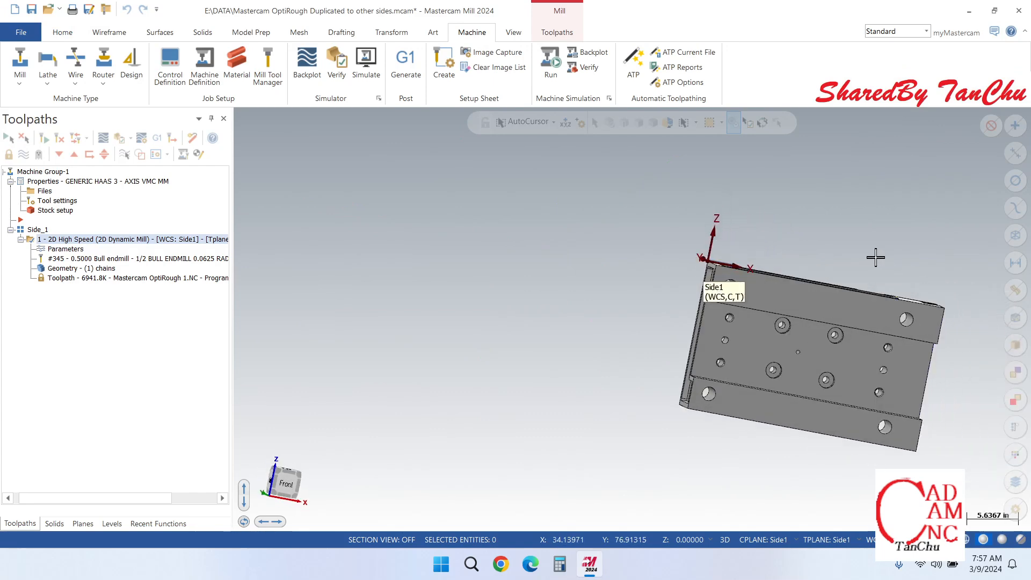
middle_click_drag(749, 288, 919, 210)
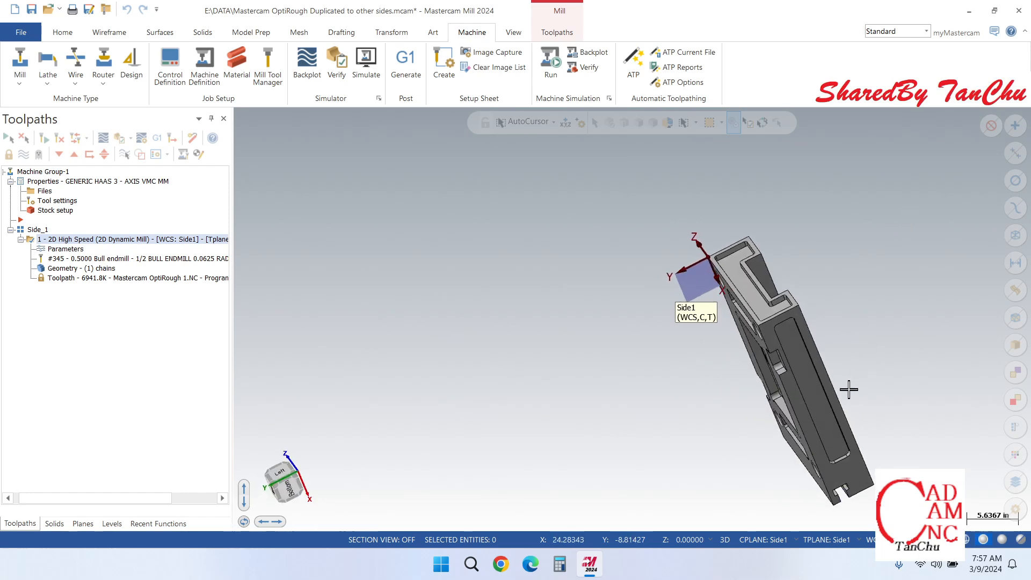
middle_click_drag(848, 390, 585, 435)
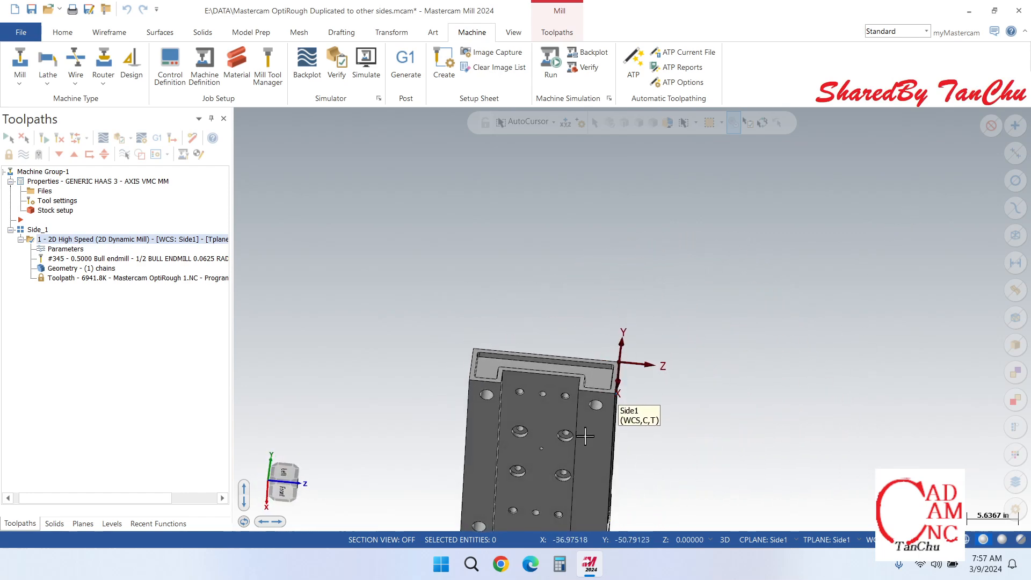
scroll(539, 402, "up", 2)
middle_click_drag(541, 358, 379, 337)
middle_click_drag(560, 352, 670, 422)
scroll(670, 422, "up", 1)
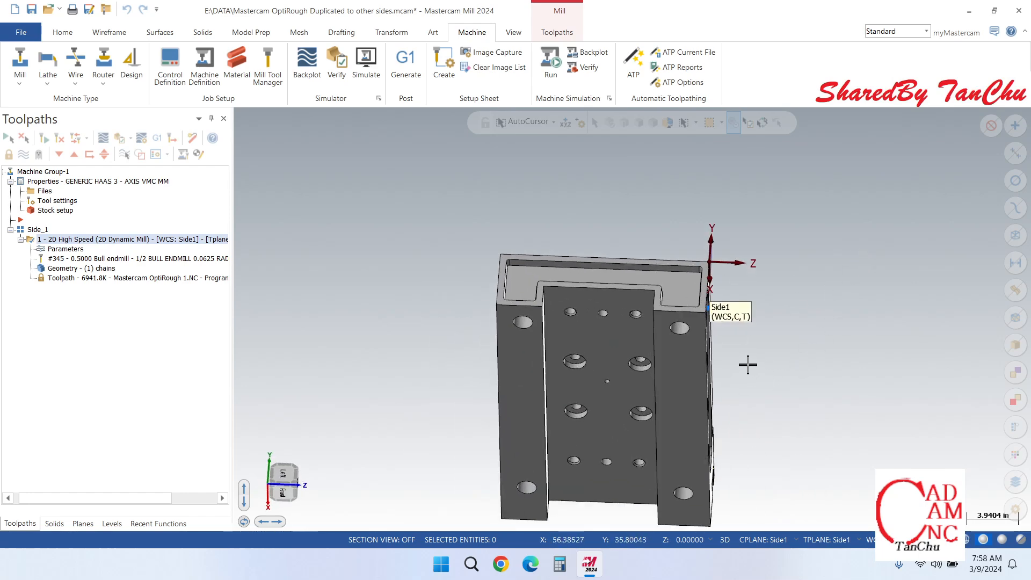
scroll(696, 368, "down", 1)
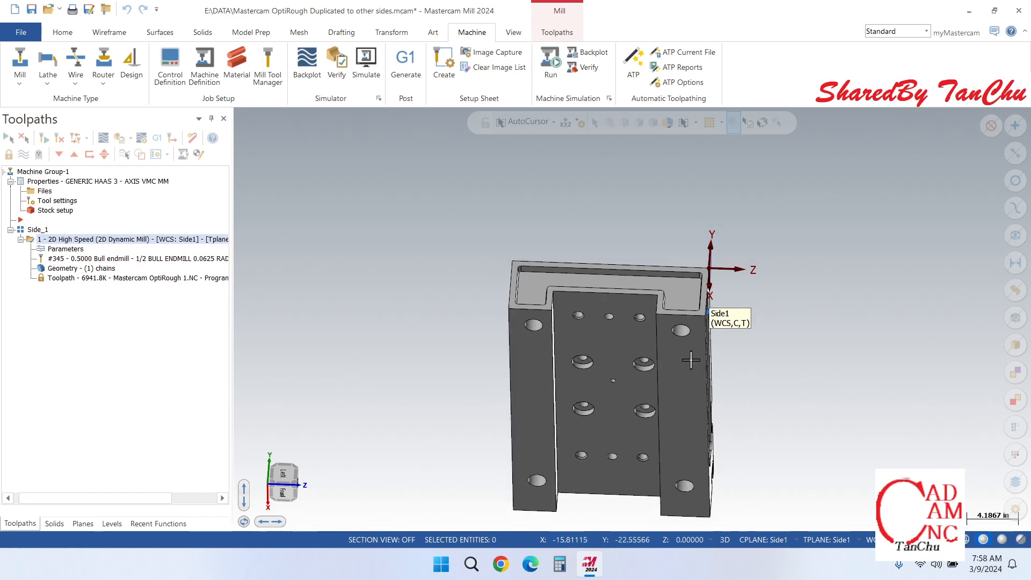
scroll(692, 370, "down", 1)
scroll(653, 367, "down", 1)
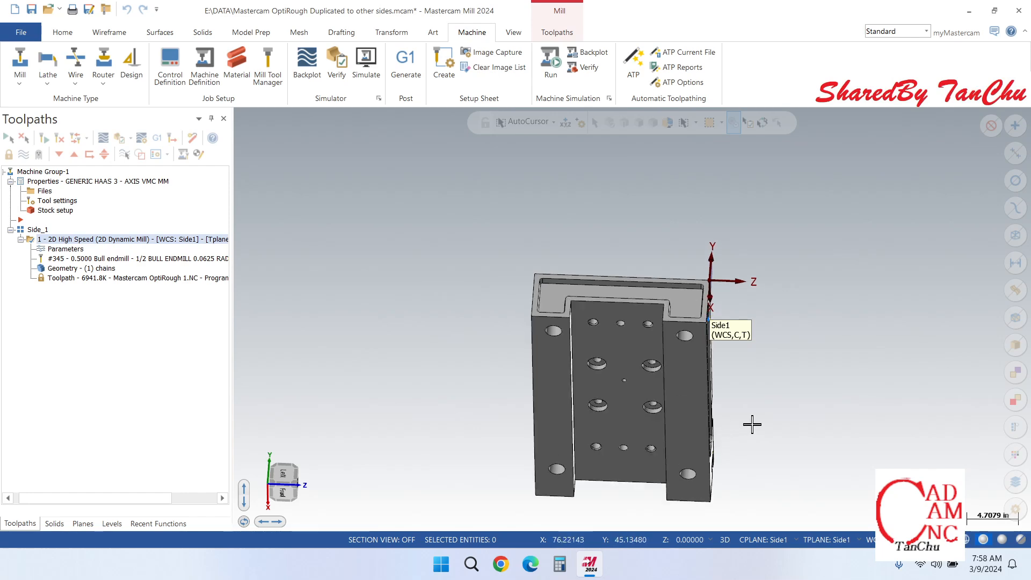
scroll(698, 489, "up", 2)
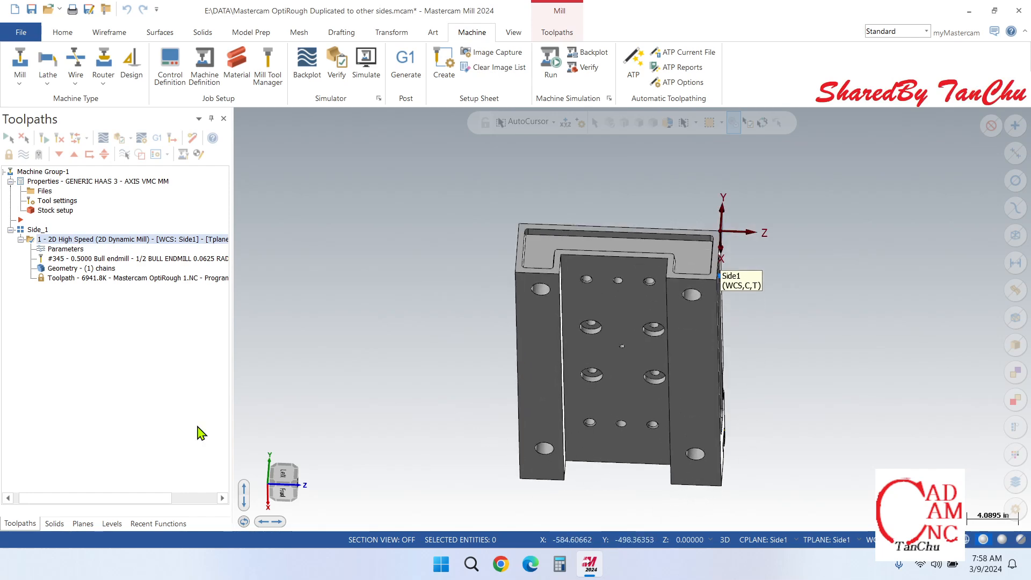
scroll(770, 291, "down", 3)
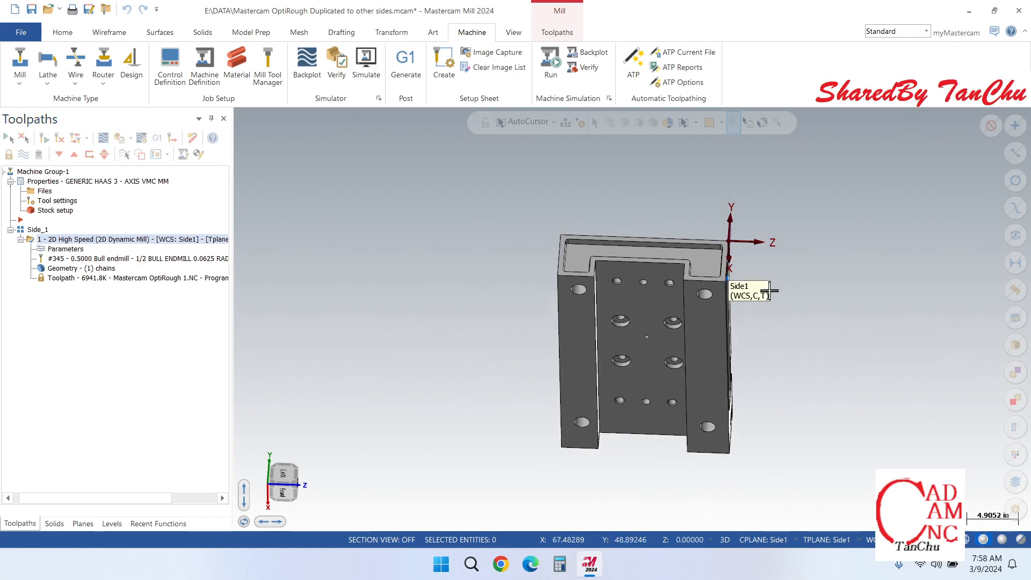
middle_click_drag(662, 265, 716, 323)
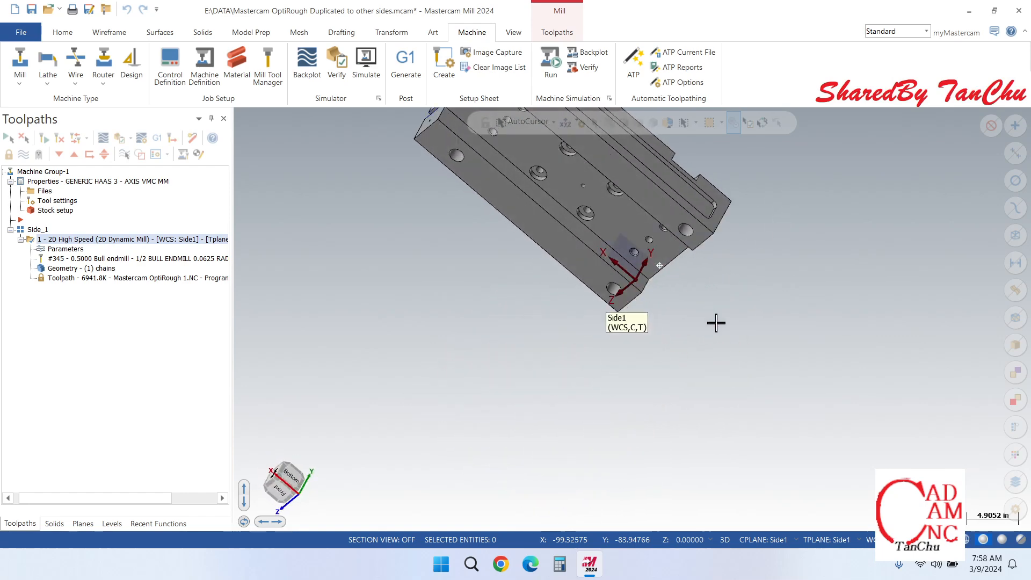
scroll(681, 313, "down", 10)
middle_click_drag(586, 206, 483, 224)
scroll(554, 260, "up", 4)
scroll(555, 260, "up", 3)
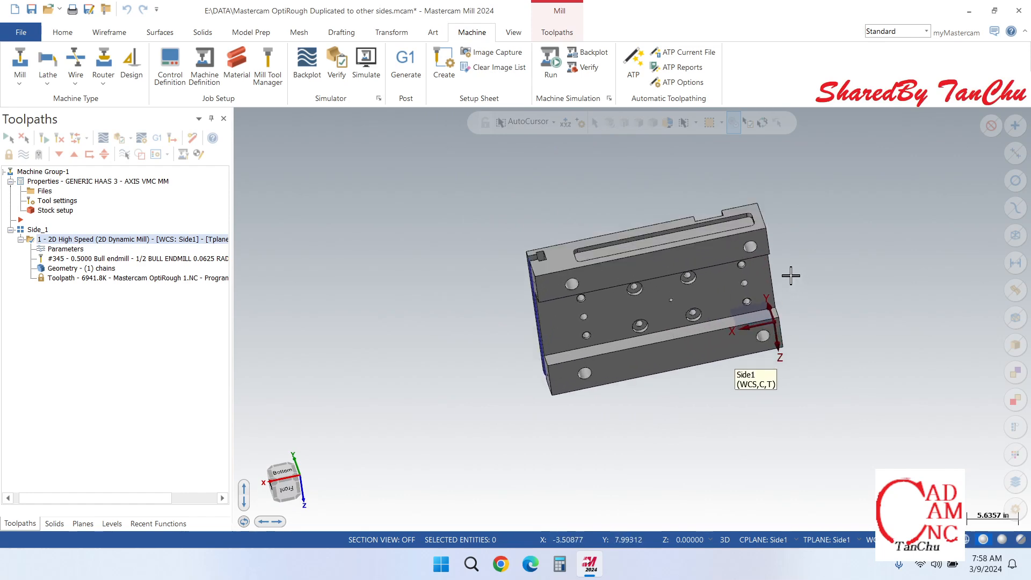
middle_click_drag(791, 274, 582, 230)
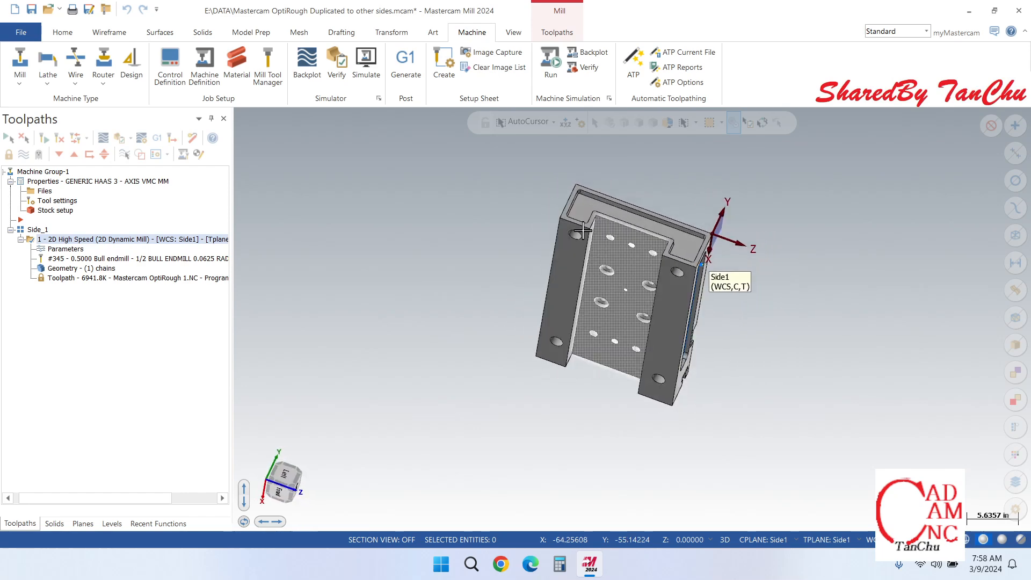
middle_click_drag(549, 193, 681, 168)
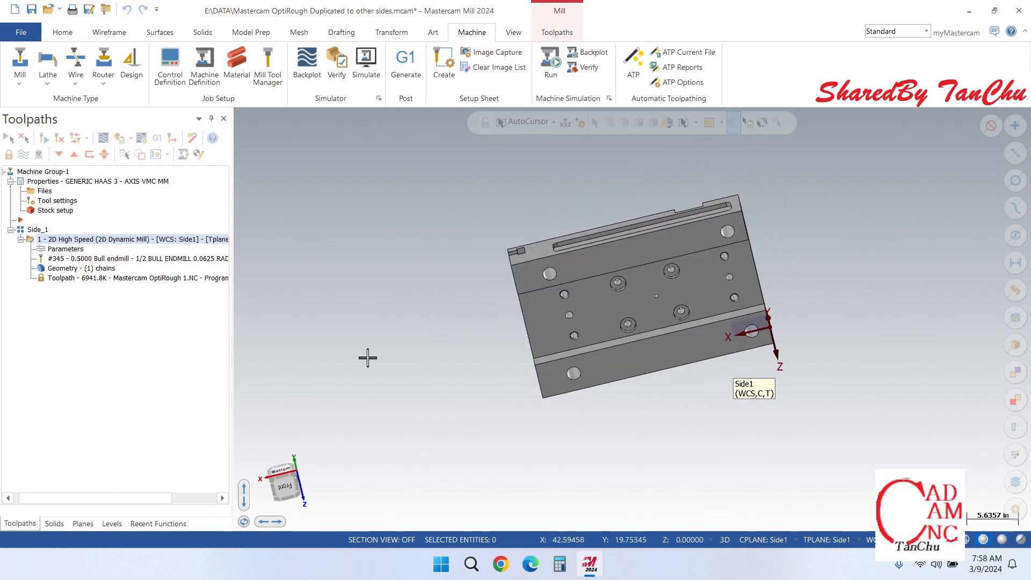
Step: Start a new dynamic plane and place its origin on the outer corner beside the notch of the slotted face opposite Side1
left_click(81, 527)
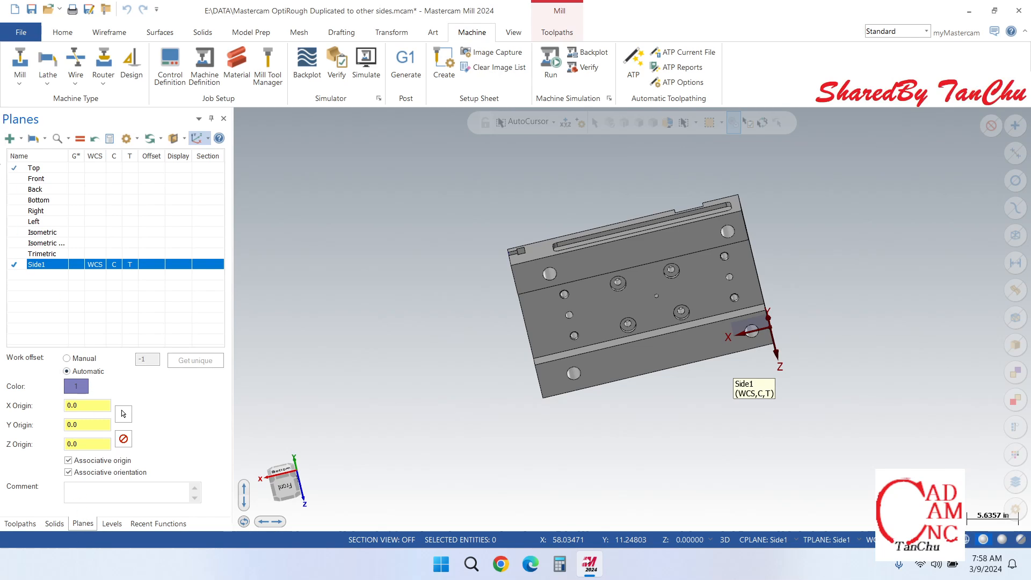
left_click(9, 139)
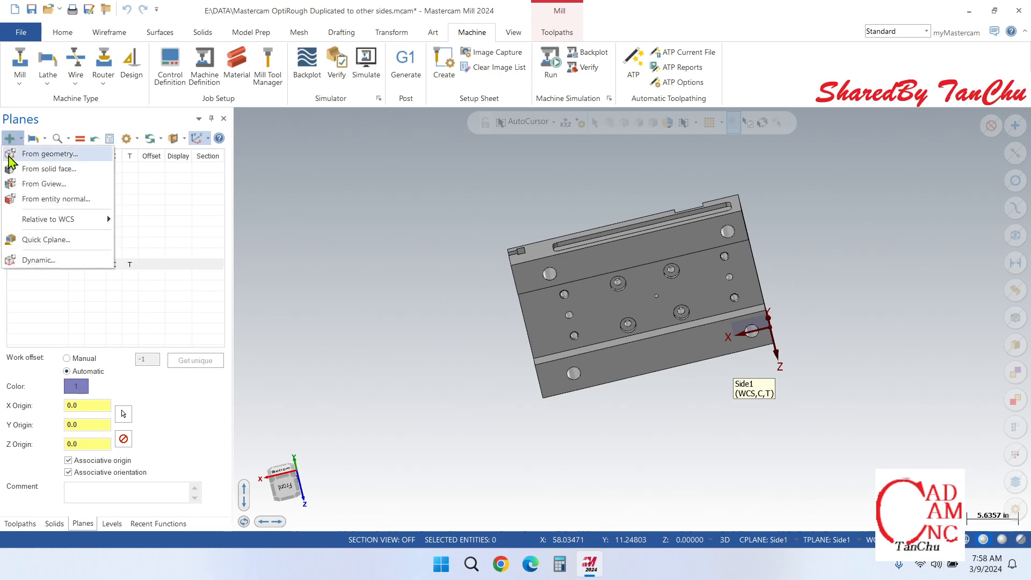
left_click(33, 260)
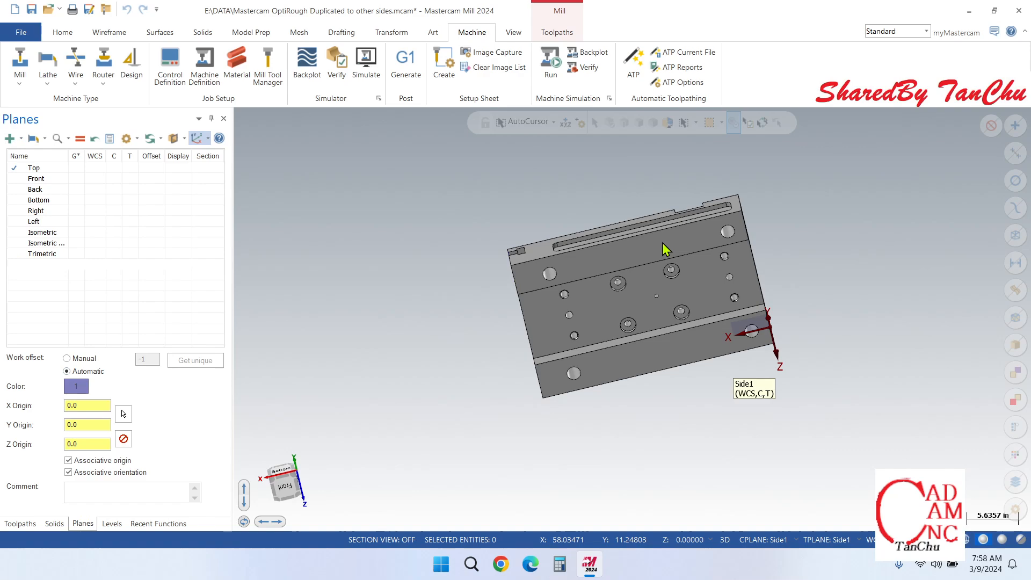
middle_click_drag(694, 228, 729, 275)
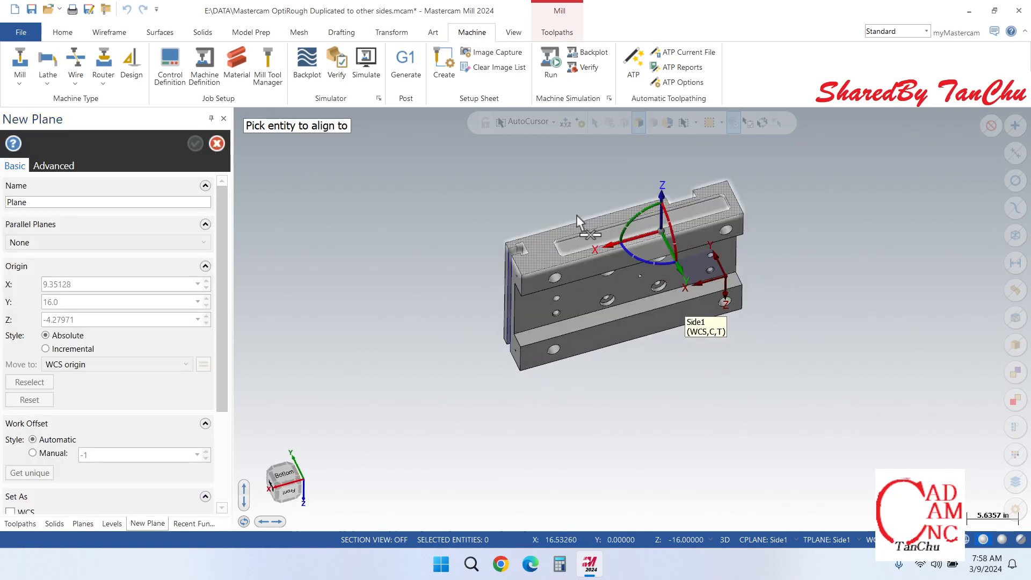
scroll(577, 215, "up", 6)
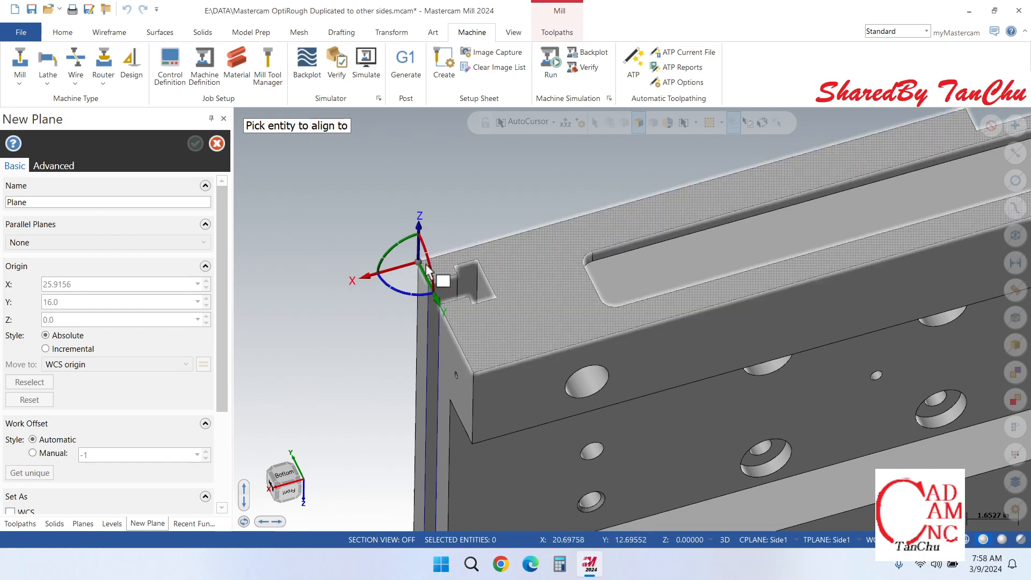
left_click(427, 268)
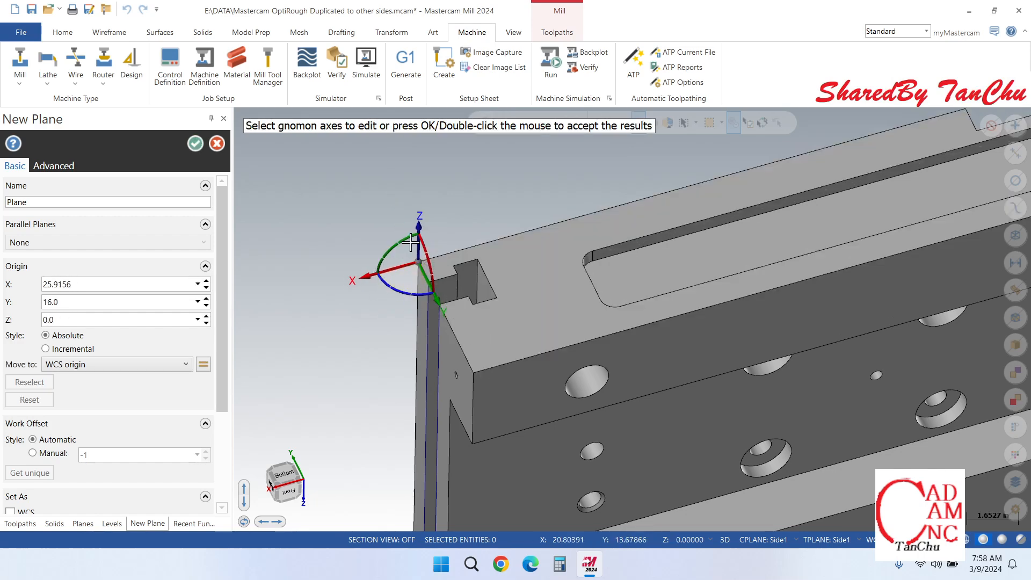
Step: Rotate the new plane 180 degrees about its Z axis so X runs along the slotted face
scroll(436, 230, "down", 3)
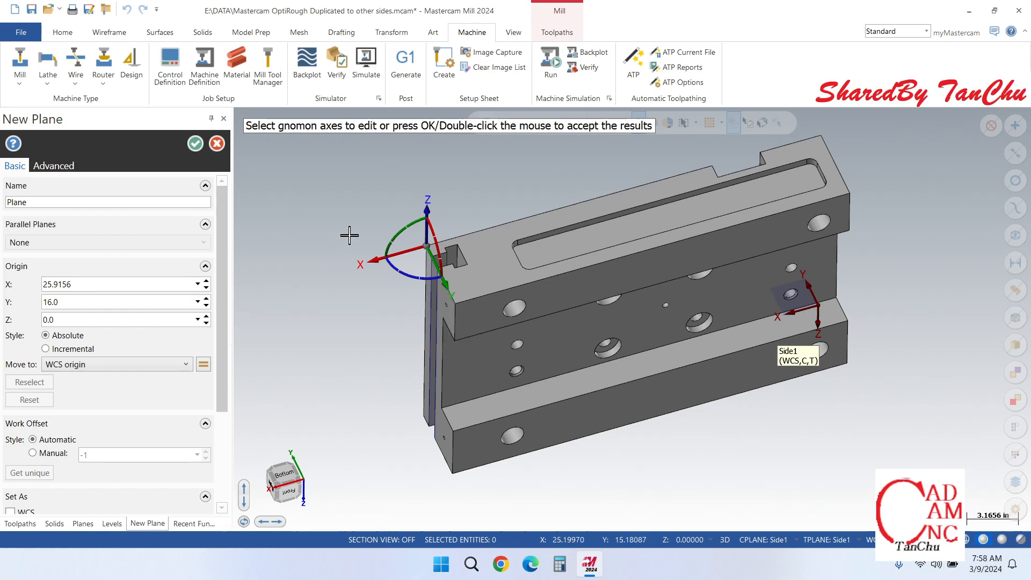
left_click(407, 273)
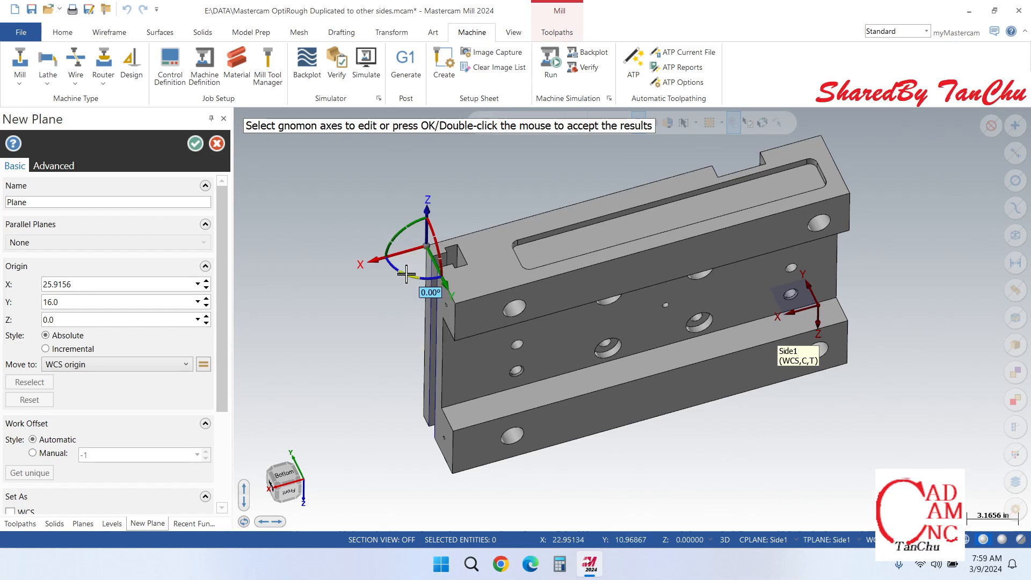
left_click(406, 274)
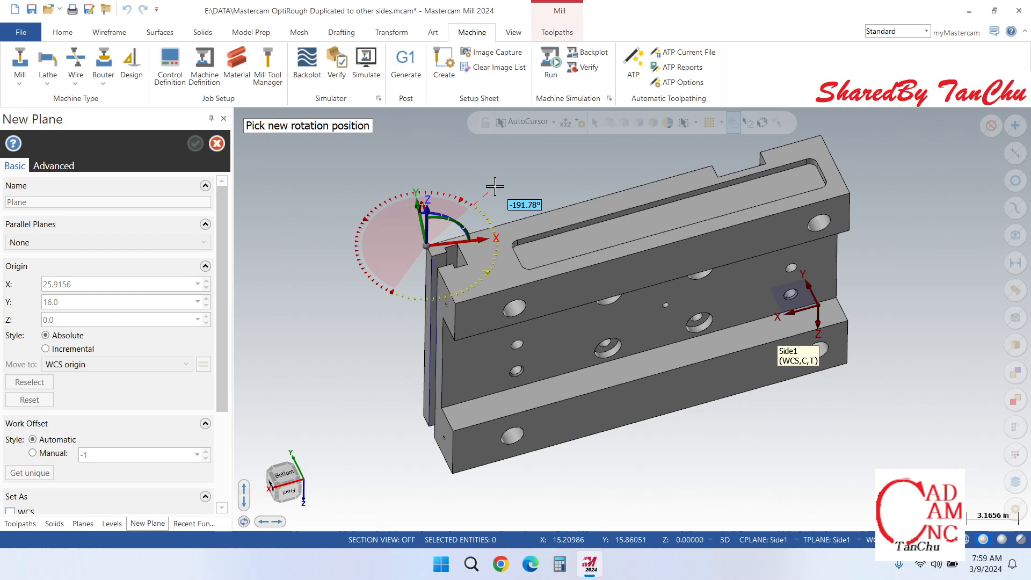
type("180")
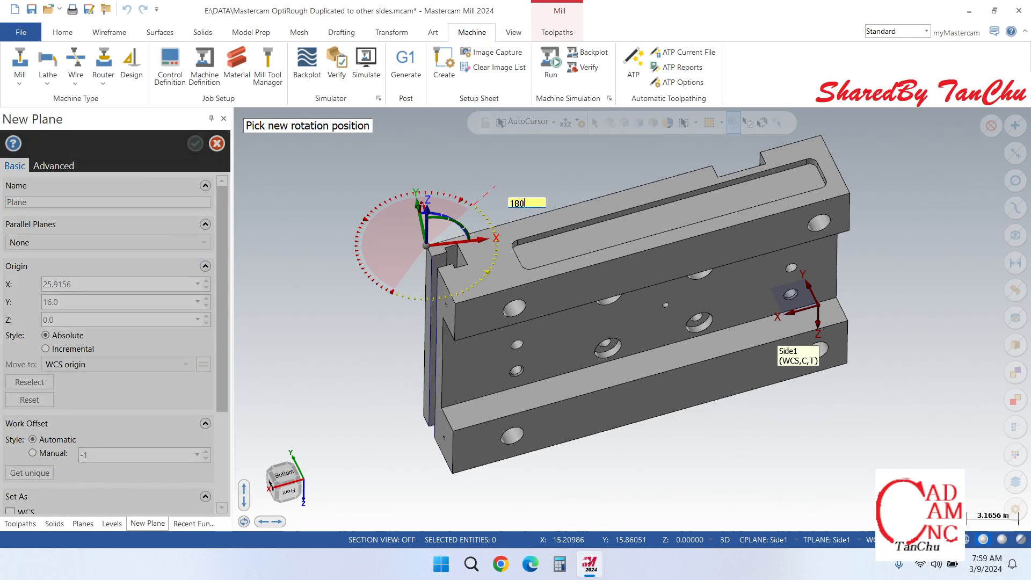
key("Return")
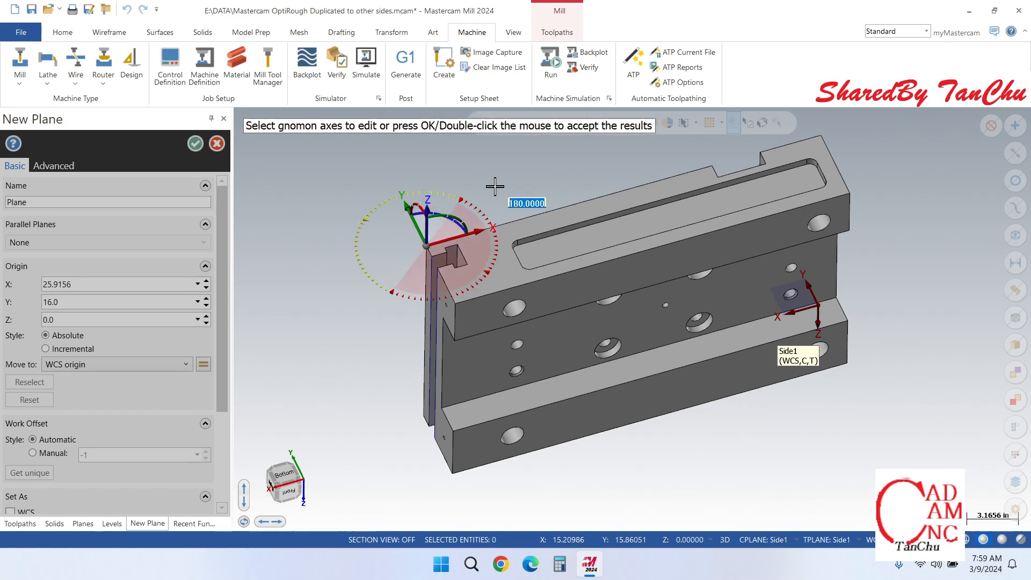
Step: Name the new plane on the slotted face Side2 and save it
scroll(499, 275, "down", 2)
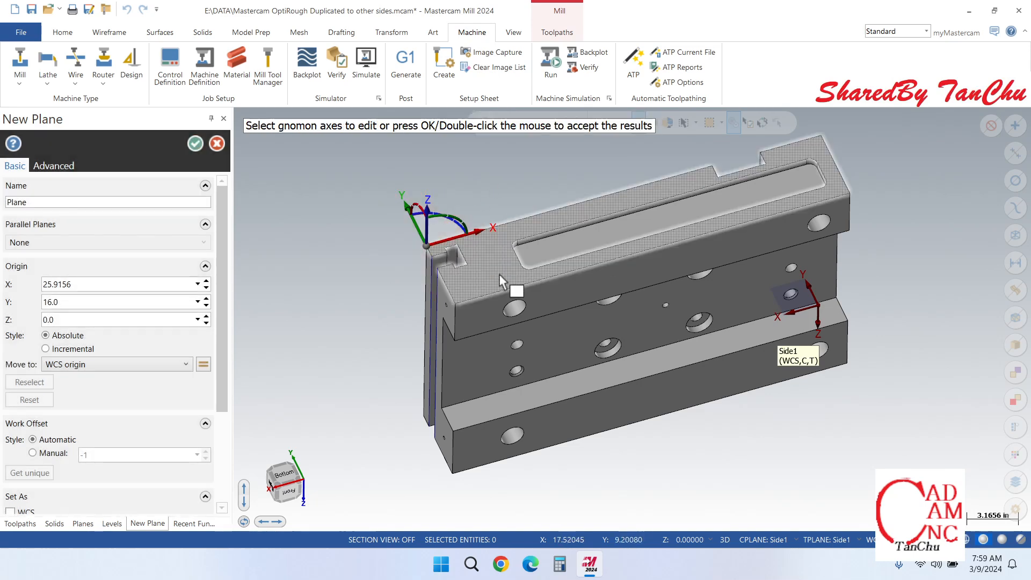
left_click(102, 205)
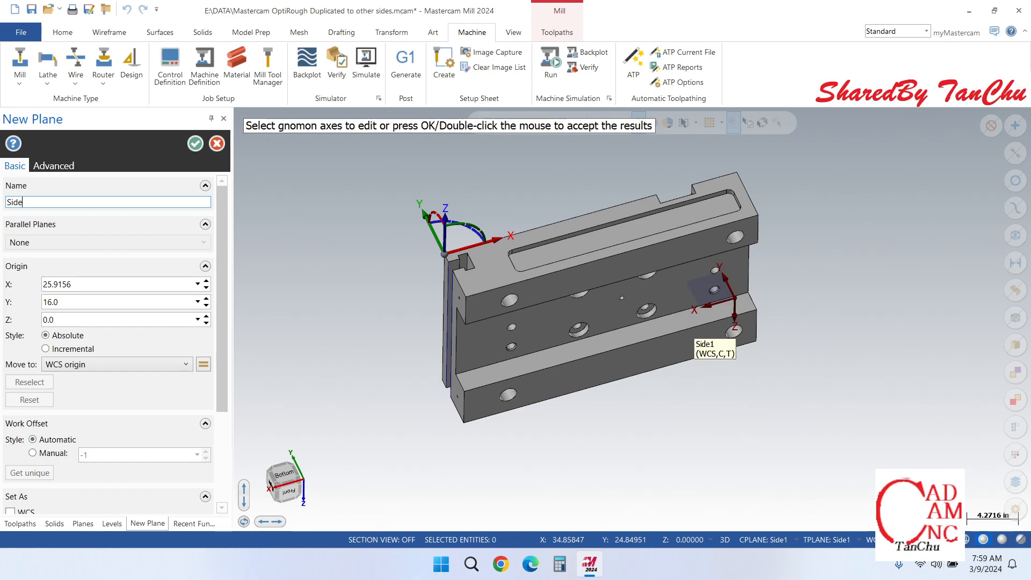
left_click(195, 144)
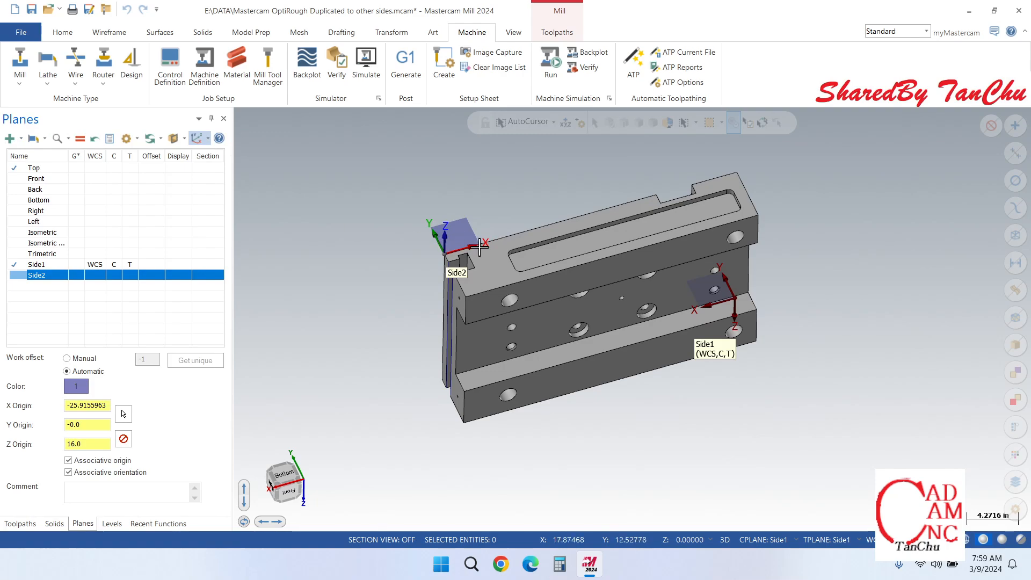
Step: Start another dynamic plane and place its origin on the end face's outer corner opposite the Side1 origin, above the U-shaped pocket
middle_click_drag(713, 224, 510, 207)
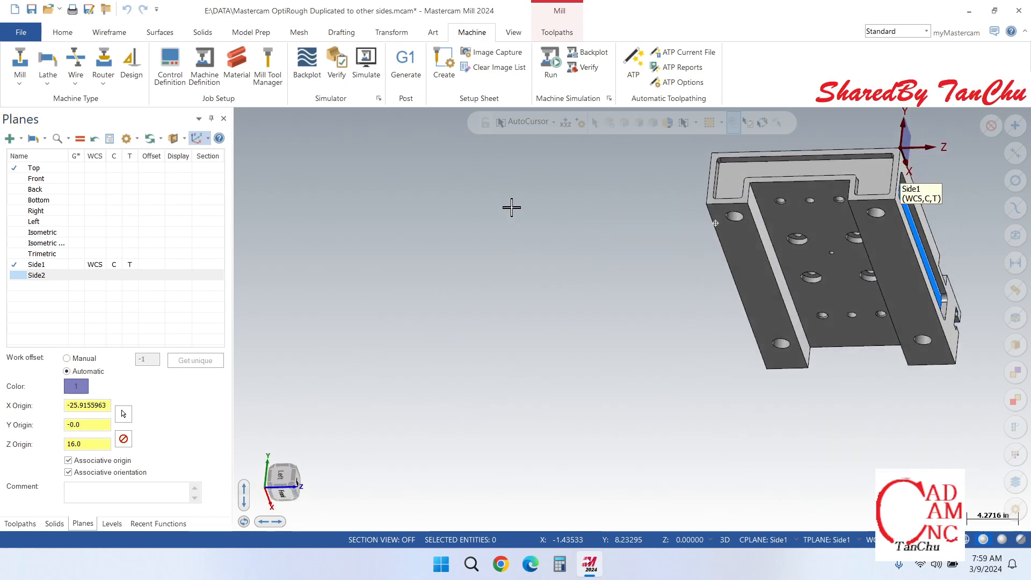
scroll(490, 269, "down", 3)
scroll(759, 205, "up", 5)
middle_click_drag(738, 191, 757, 192)
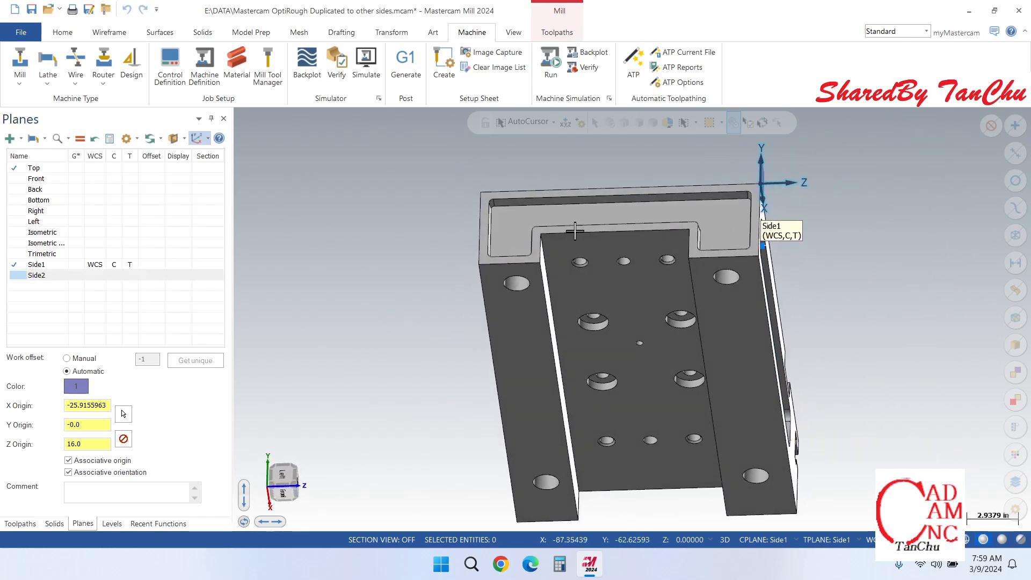
left_click(20, 139)
left_click(28, 265)
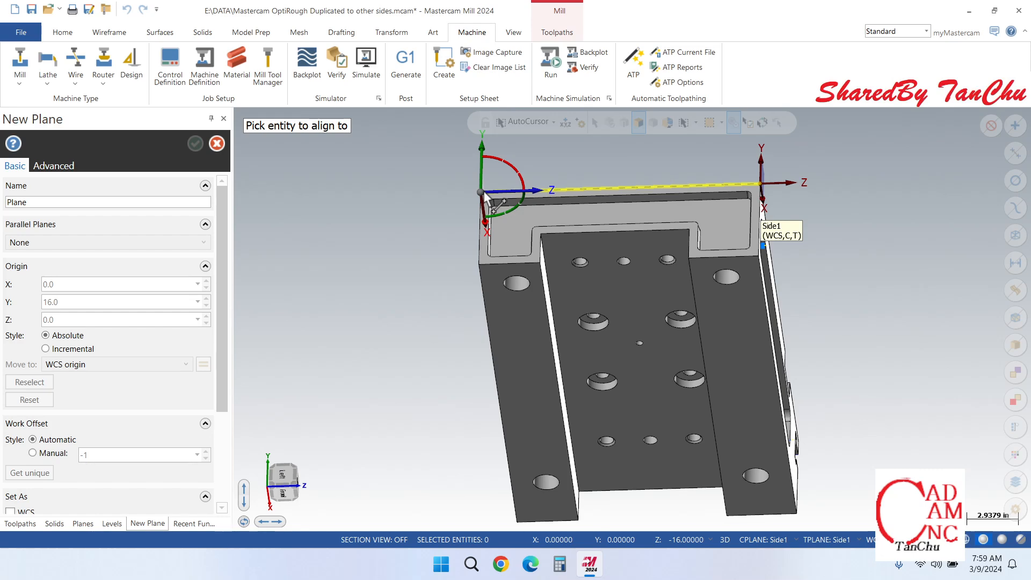
left_click(484, 195)
Step: Rotate the new plane -90 degrees about its Y axis so X runs along the end face's edge, and save it as End1
middle_click_drag(478, 238, 515, 228)
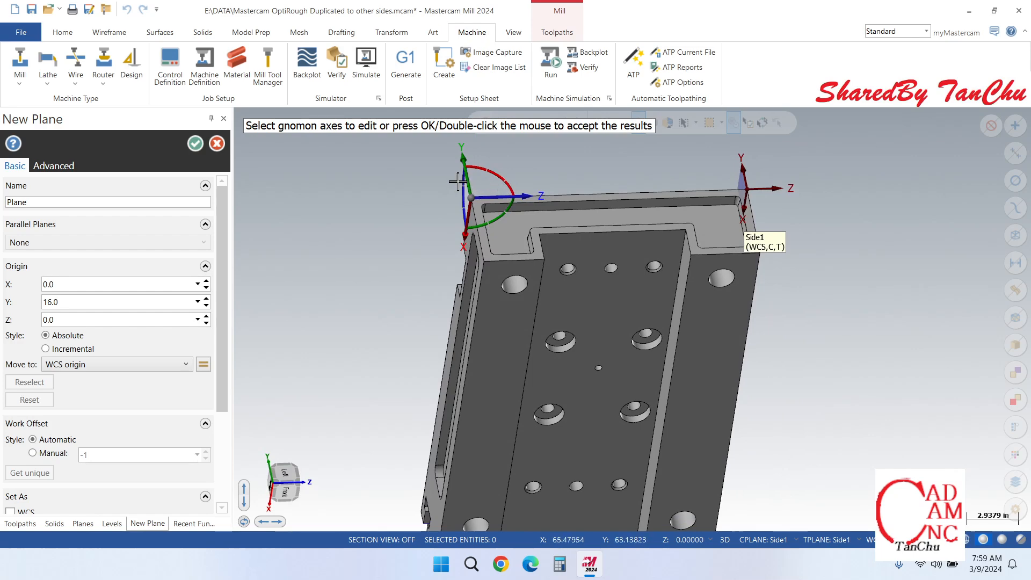
left_click(494, 220)
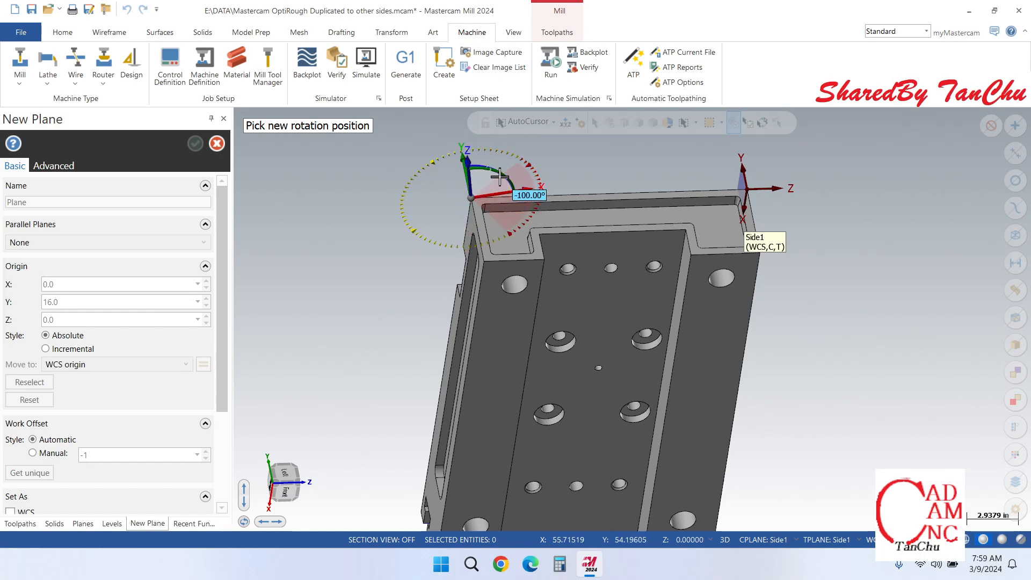
type("-90")
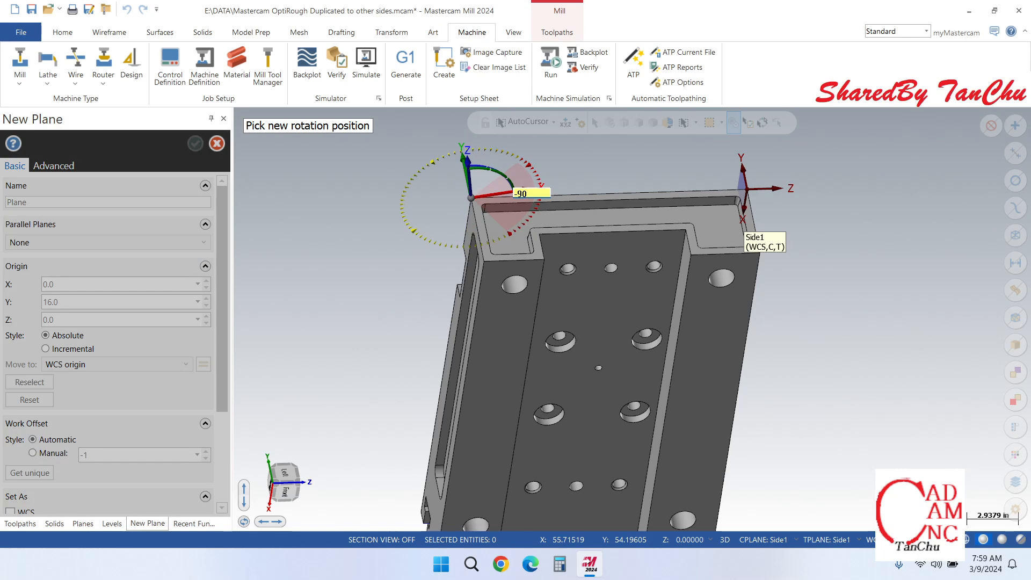
key("Return")
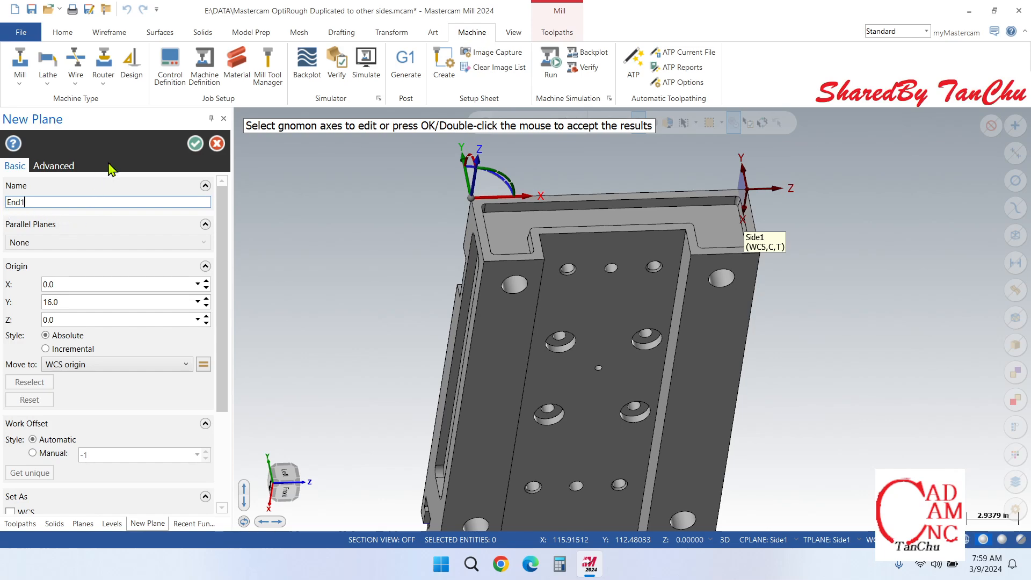
left_click(195, 144)
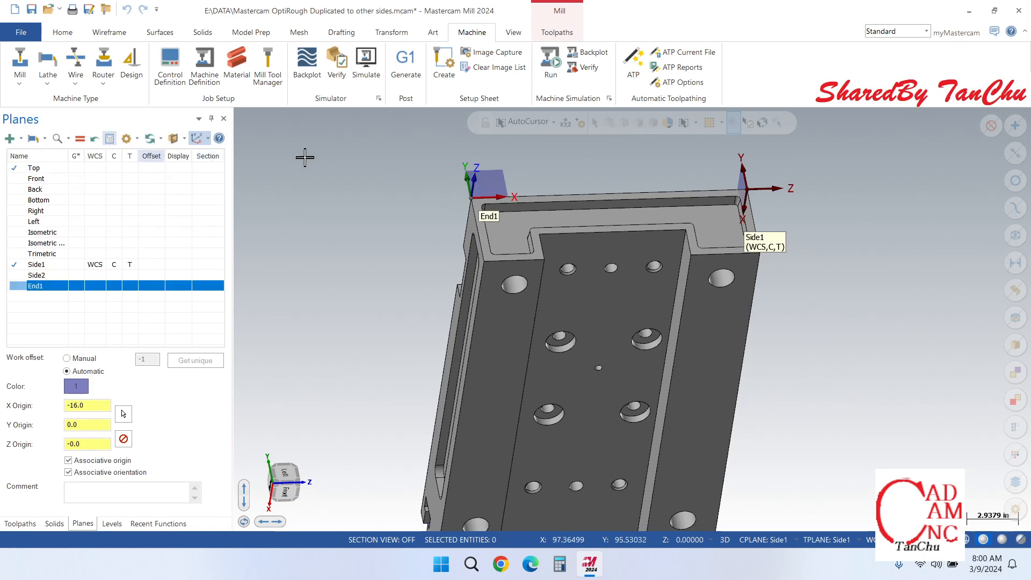
Step: Set Side2 as the active WCS, construction plane and tool plane, and return to the toolpath list with the slotted face in view
middle_click_drag(508, 293, 485, 296)
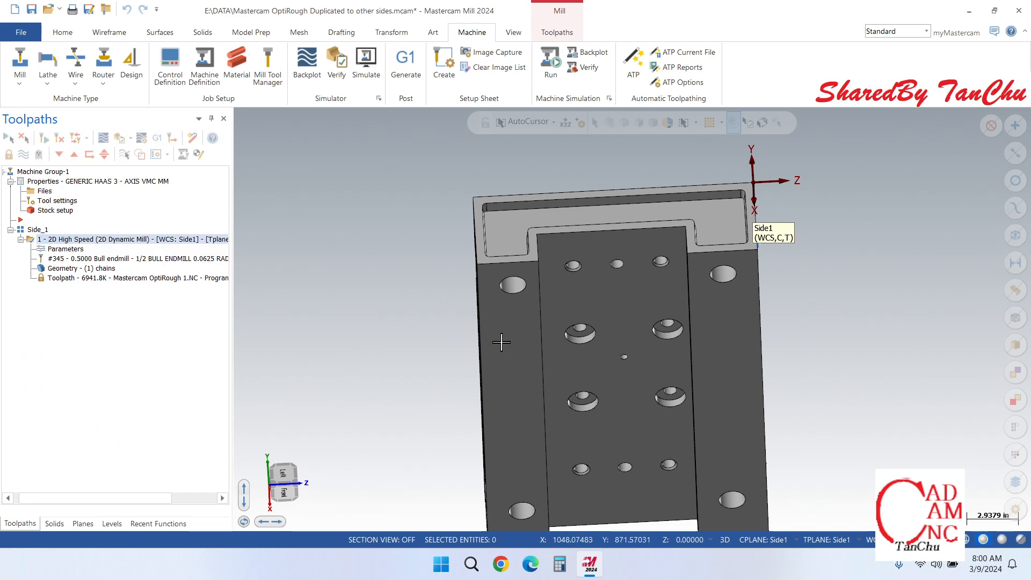
scroll(561, 254, "down", 3)
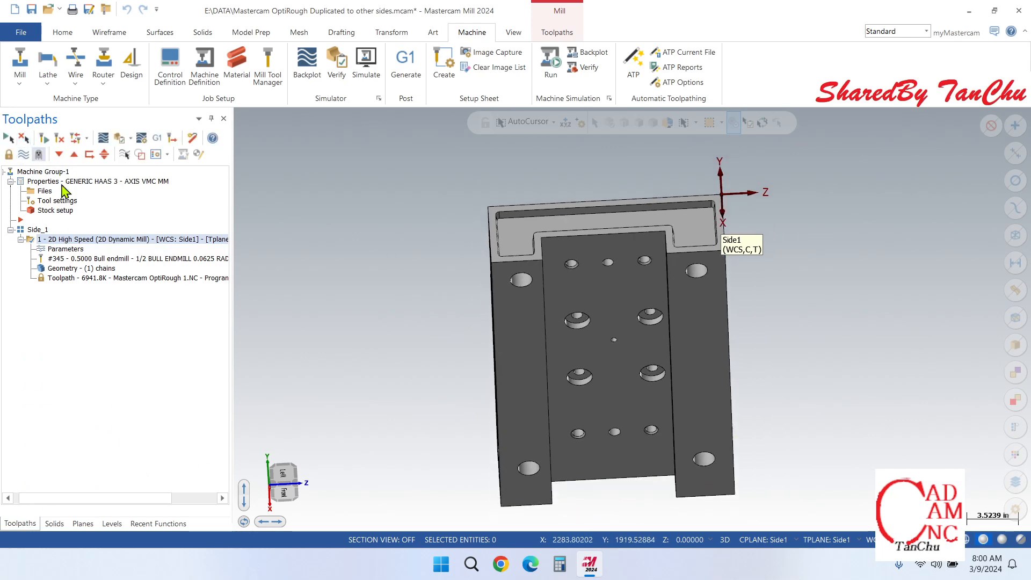
left_click(83, 524)
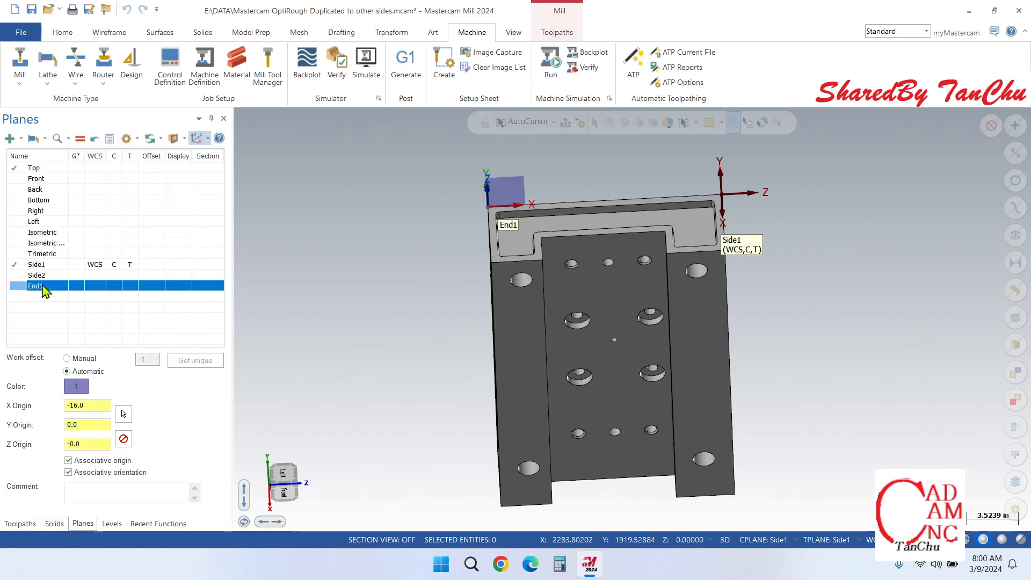
left_click(34, 277)
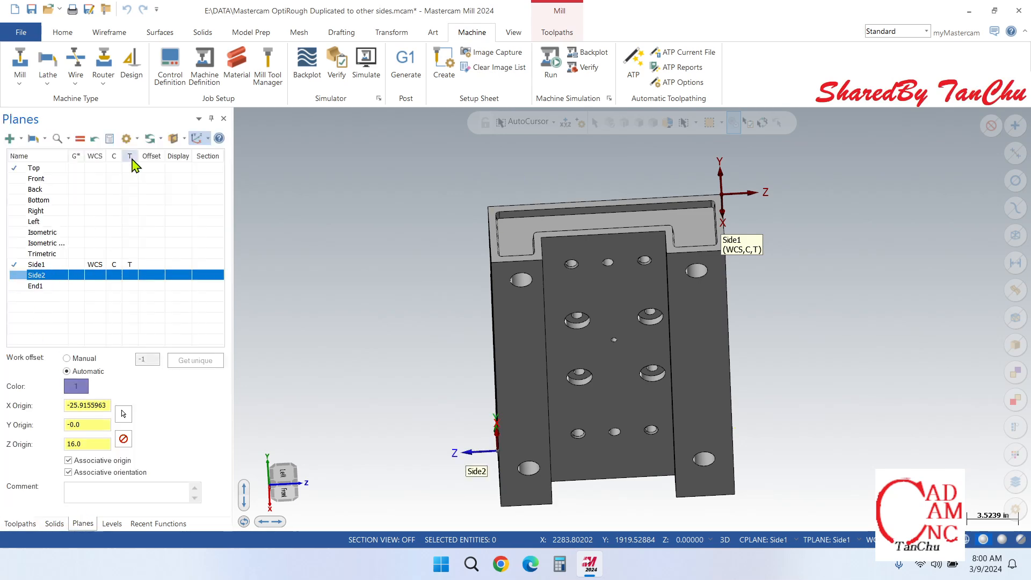
left_click(81, 139)
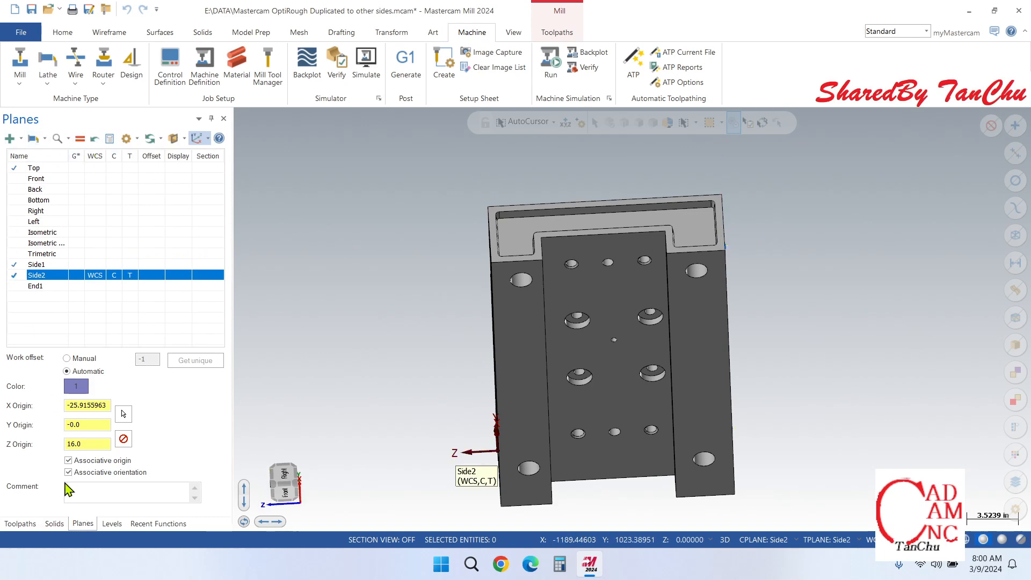
left_click(20, 524)
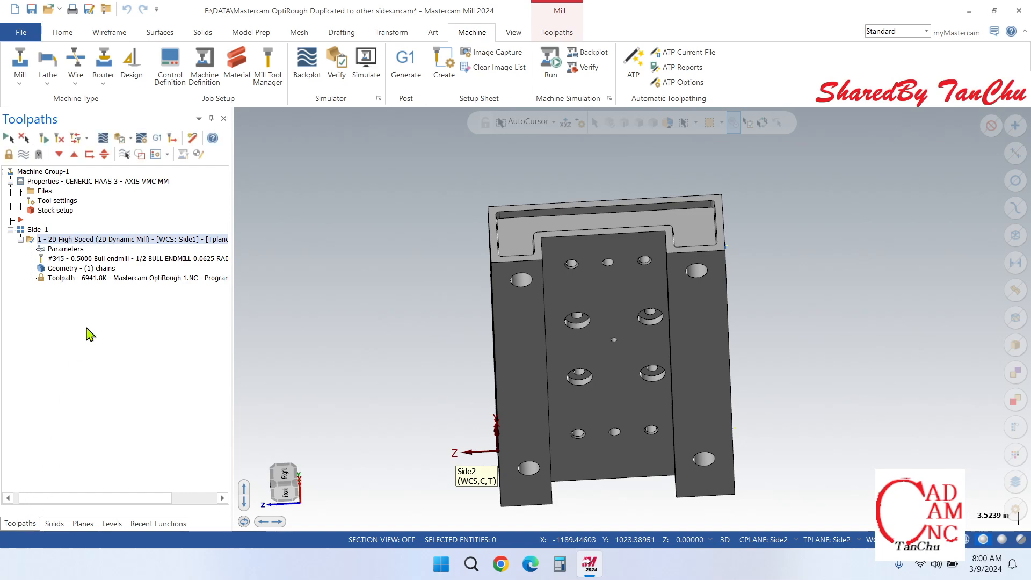
middle_click_drag(564, 268, 636, 321)
scroll(636, 321, "up", 4)
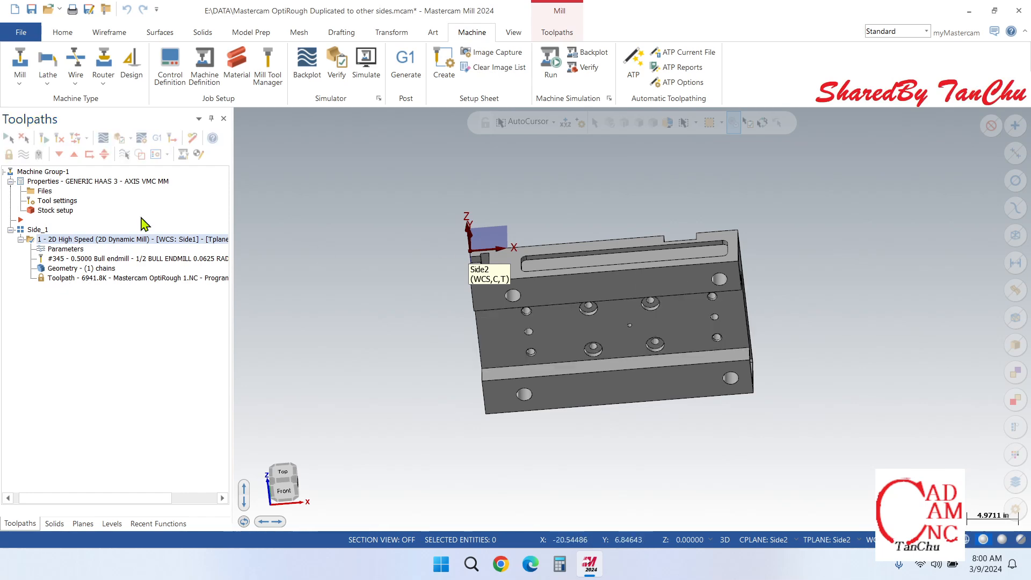
right_click_drag(81, 239, 48, 232)
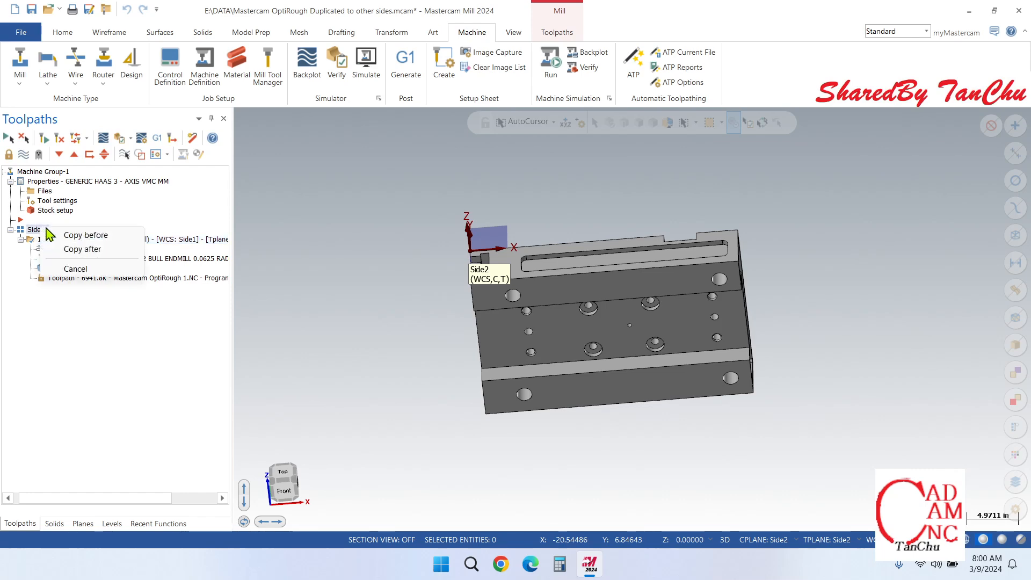
left_click(58, 326)
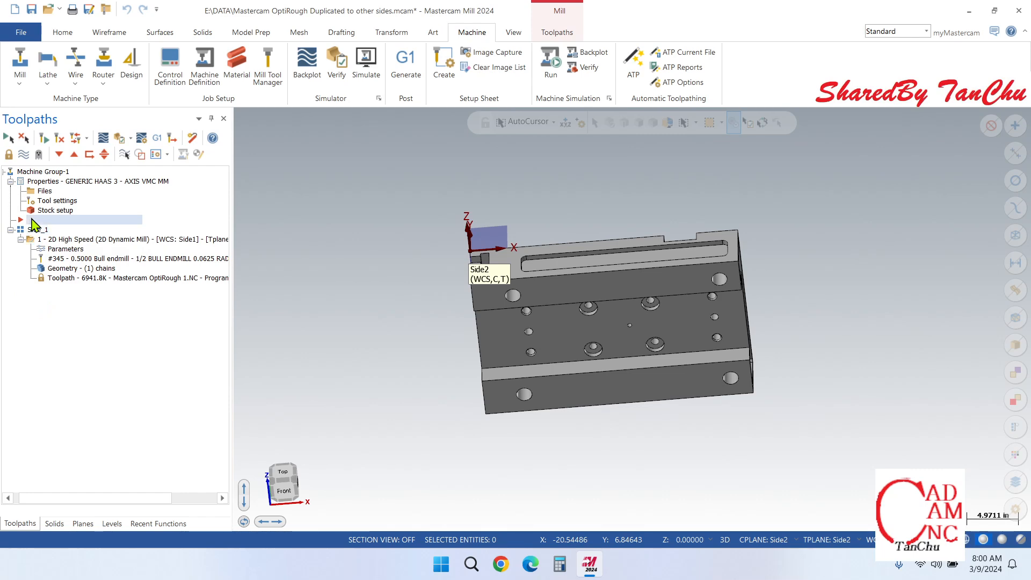
right_click(32, 220)
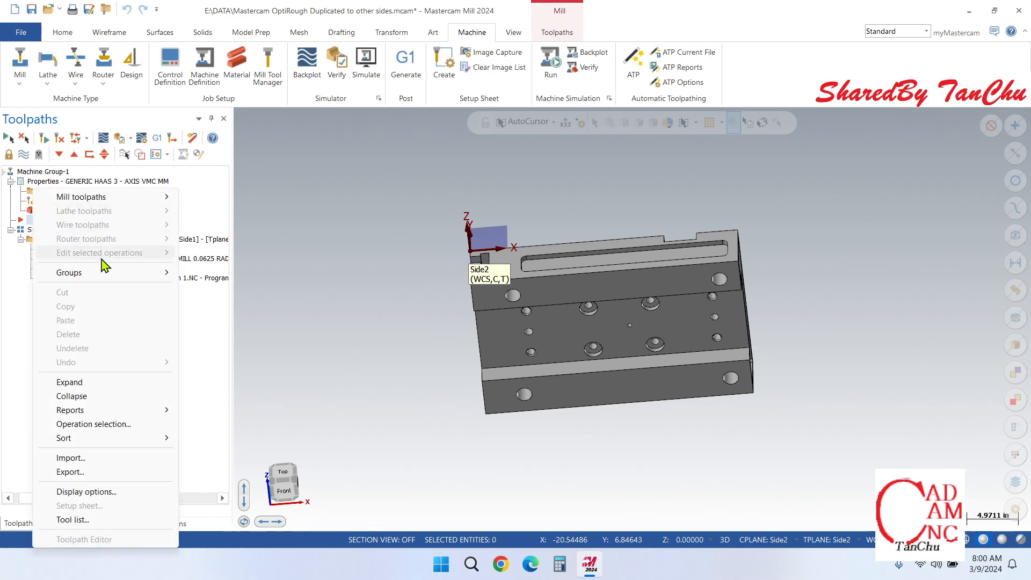
mouse_move(131, 276)
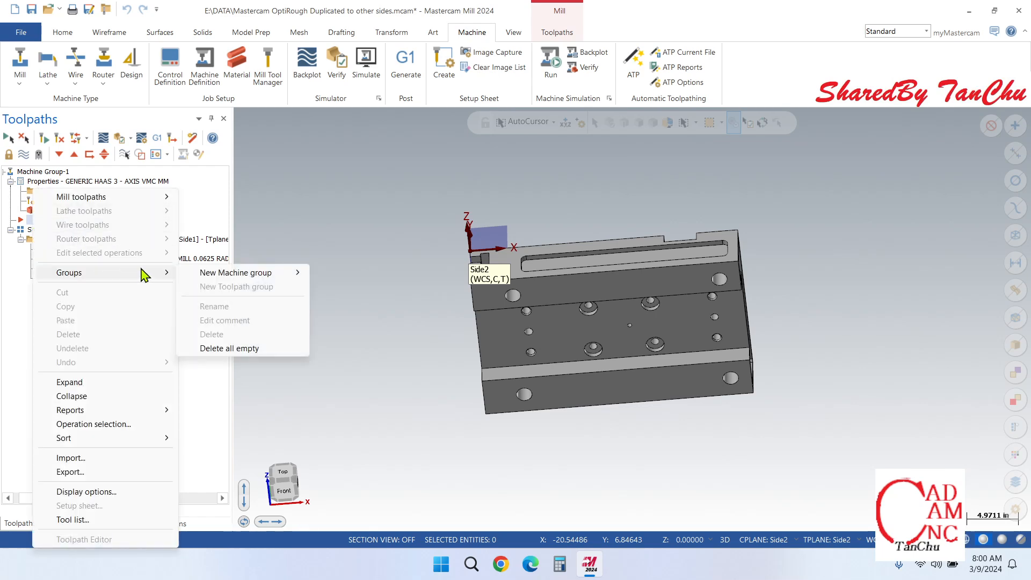
left_click(16, 314)
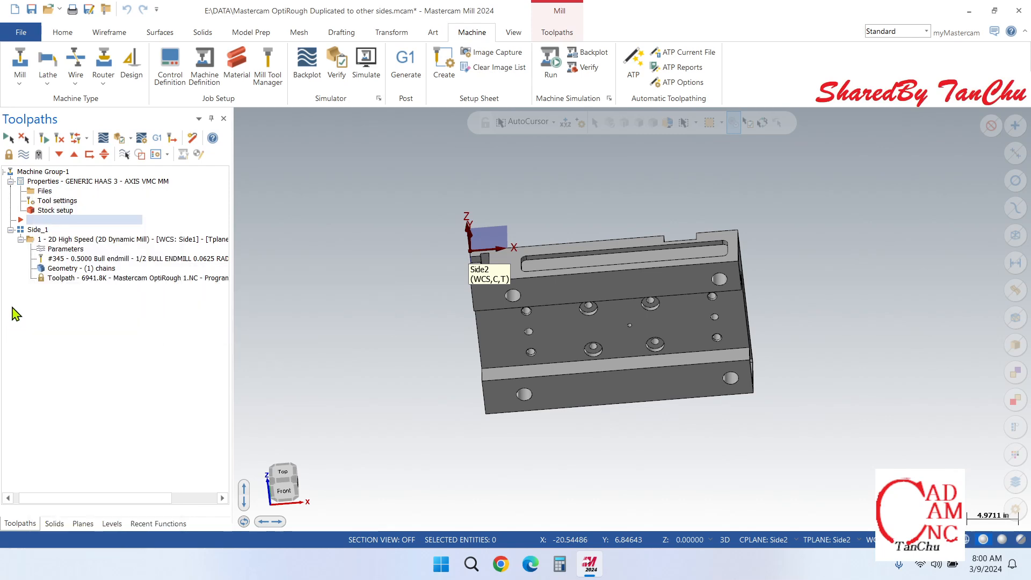
right_click(41, 184)
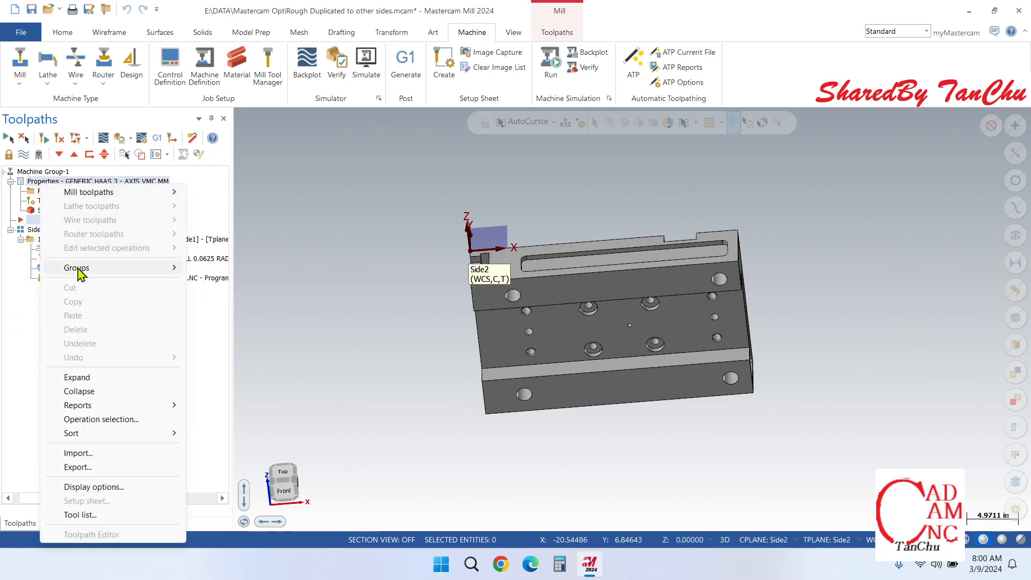
mouse_move(90, 278)
left_click(3, 330)
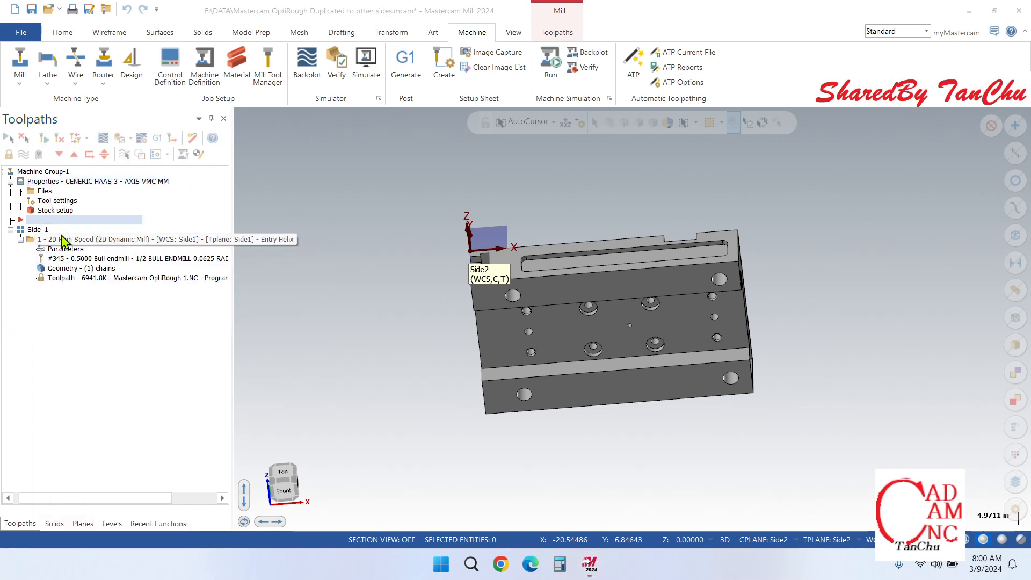
Step: Move the insert position below the Side_1 milling operation and add a new toolpath group to Machine Group-1
left_click_drag(20, 219, 28, 302)
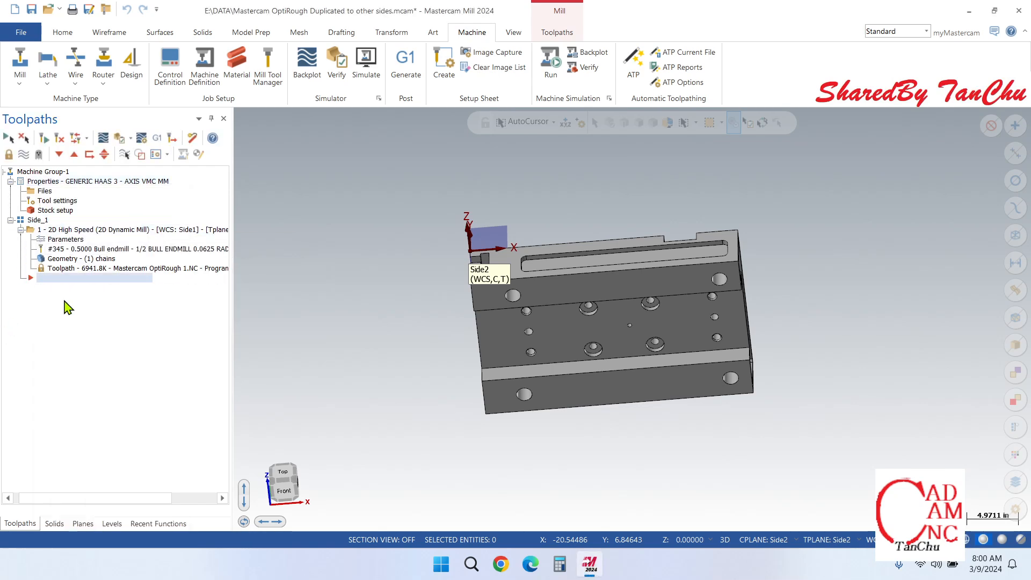
right_click(34, 182)
mouse_move(98, 263)
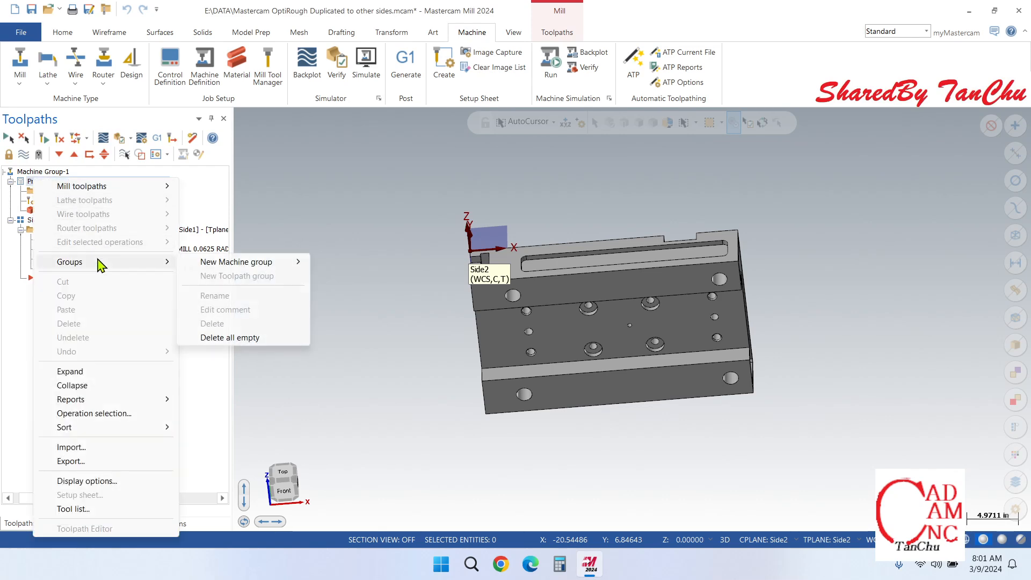
left_click(6, 308)
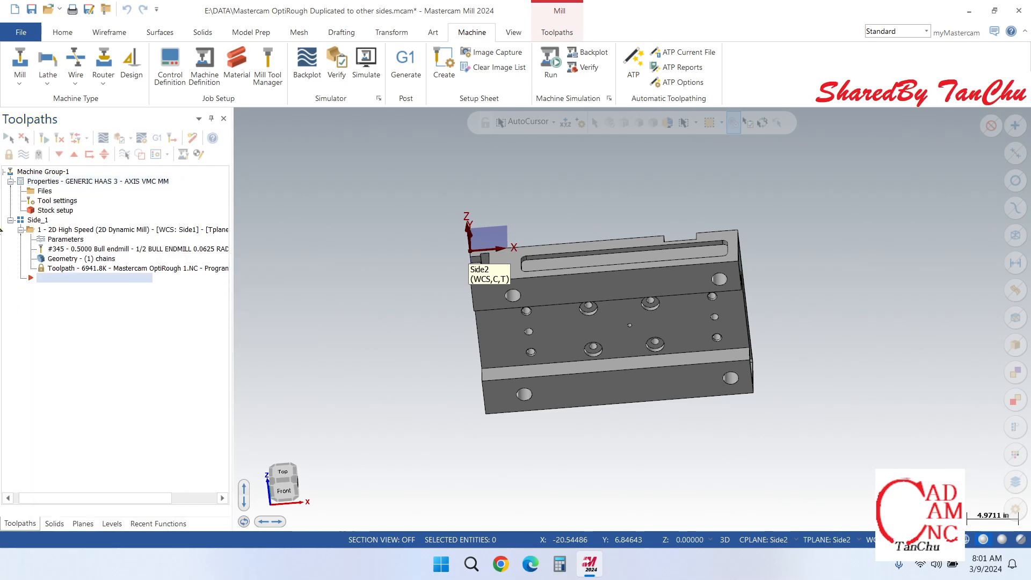
right_click(18, 173)
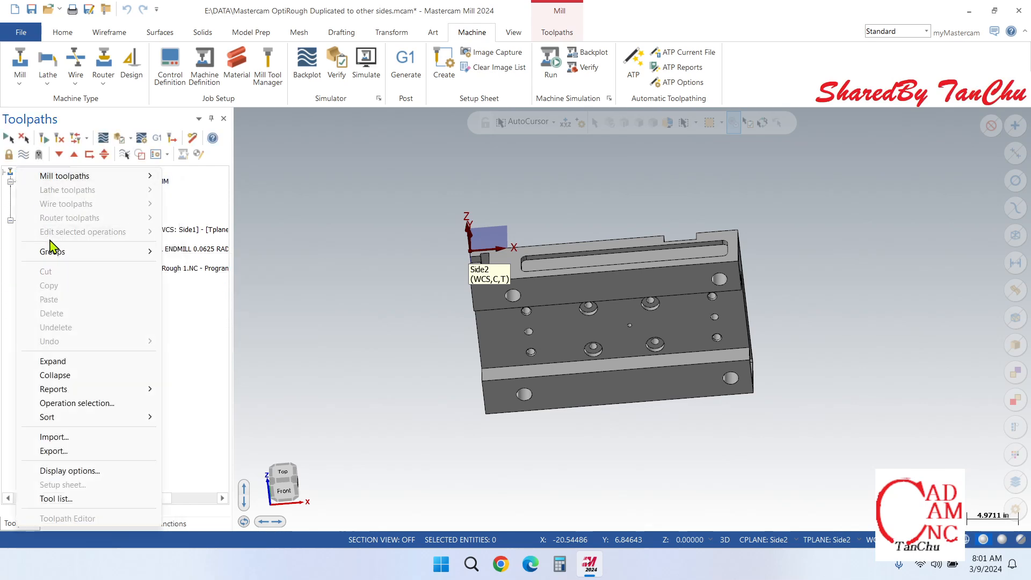
mouse_move(79, 253)
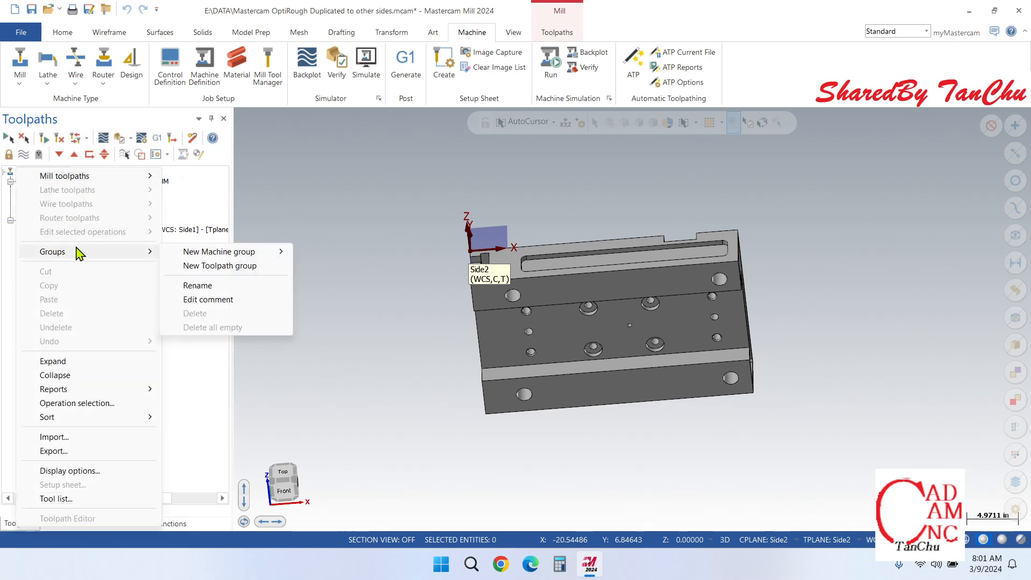
left_click(214, 267)
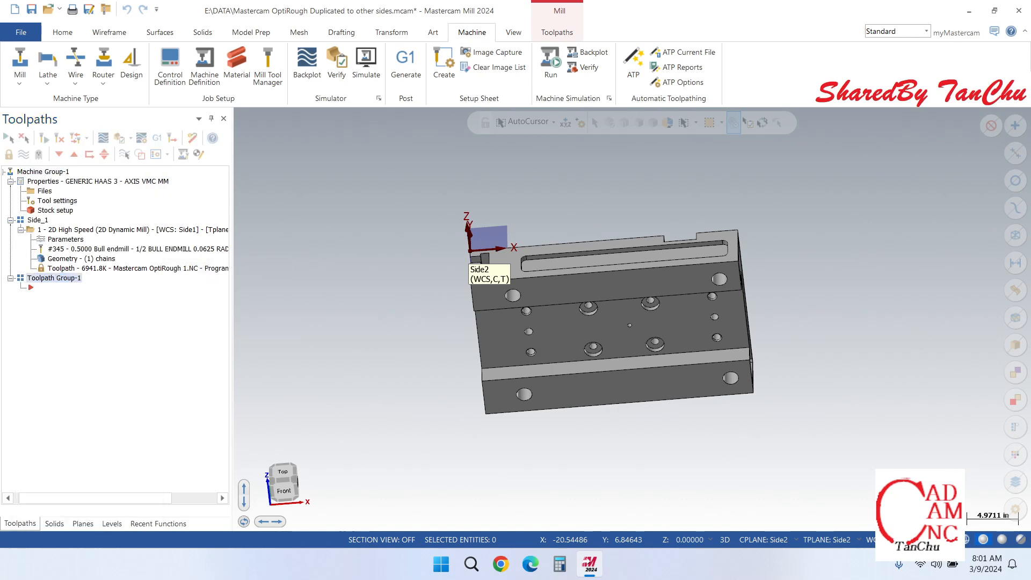
Step: Collapse the Side_1 group and rename the new toolpath group Side2
left_click(11, 220)
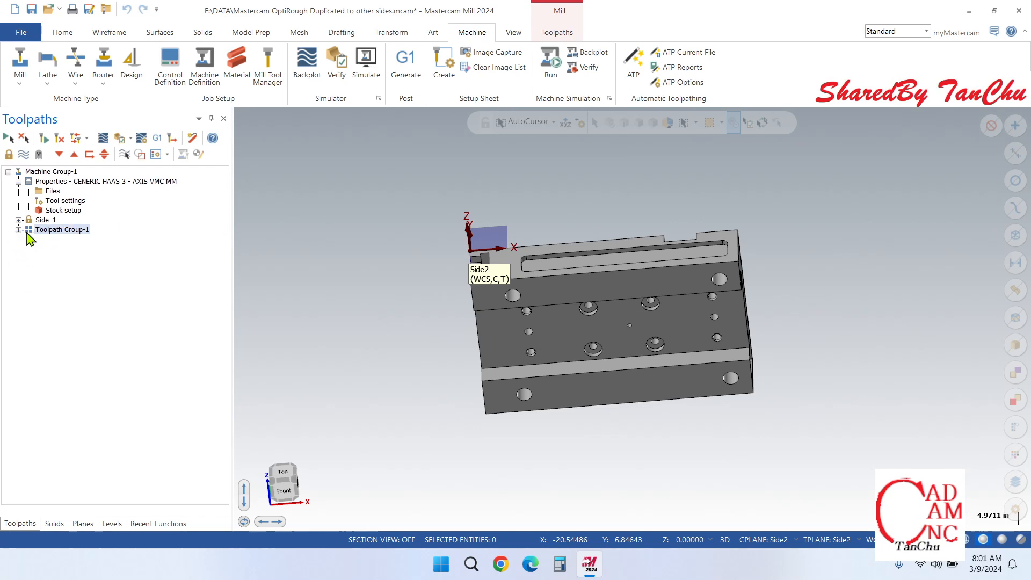
right_click(73, 229)
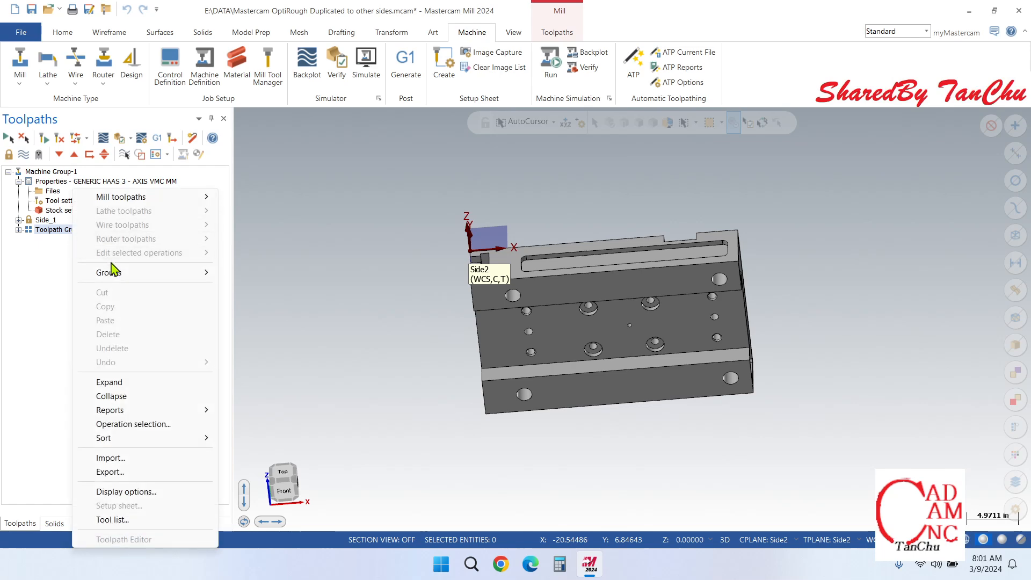
mouse_move(127, 282)
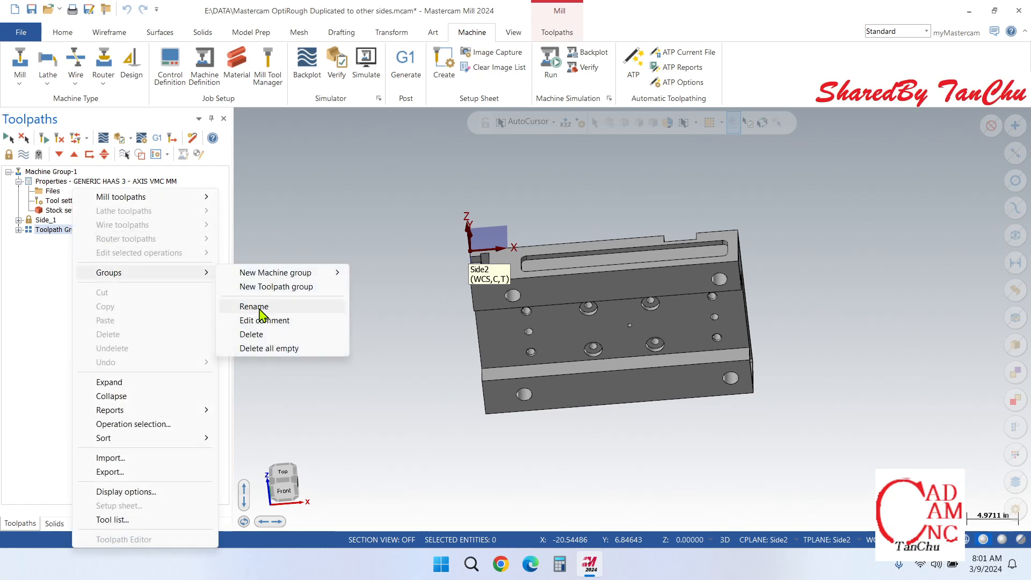
left_click(260, 306)
type("Side2")
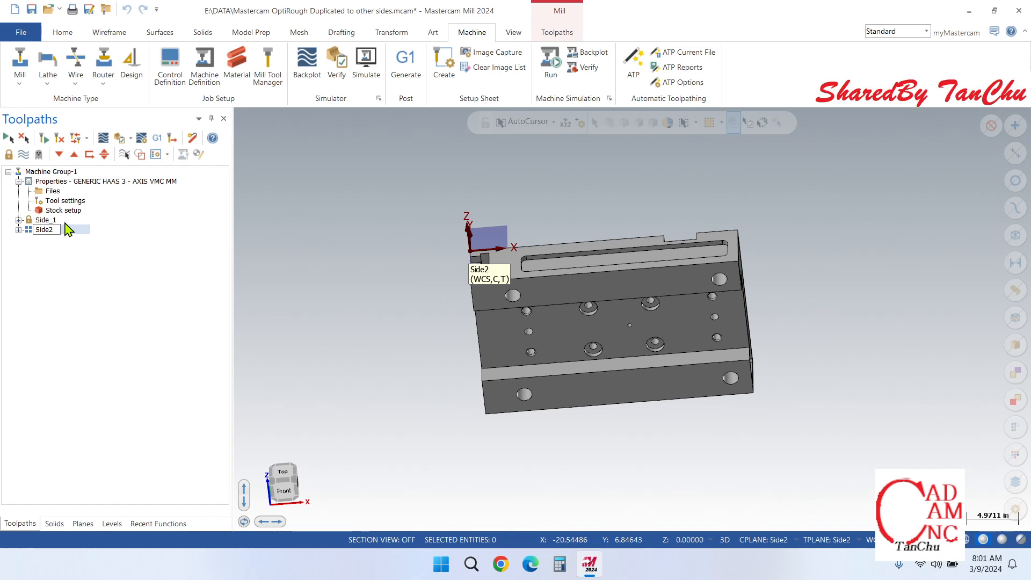
Step: Confirm the Side2 group name and copy the Side_1 2D Dynamic Mill operation into the Side2 group
key("Return")
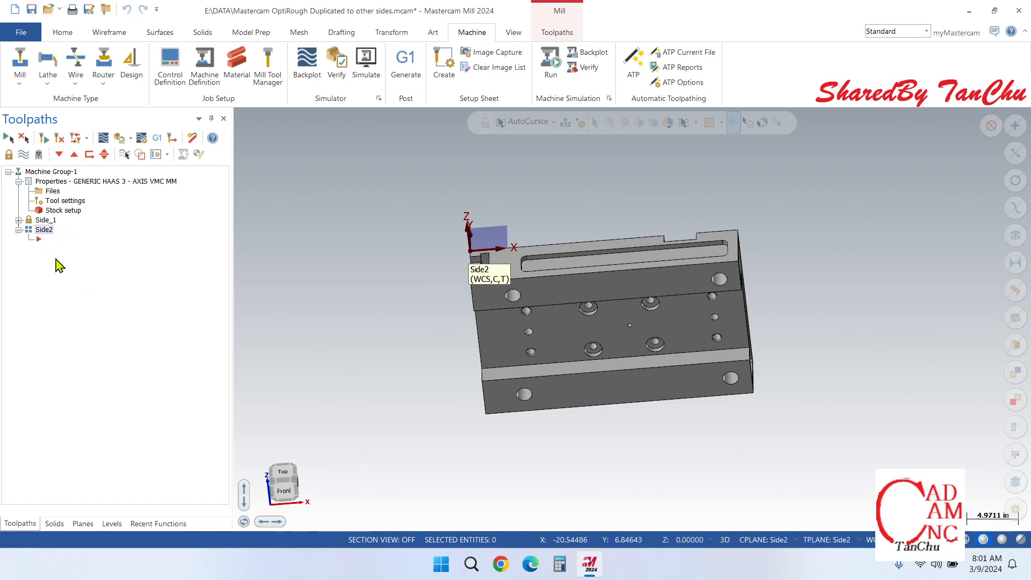
left_click(19, 220)
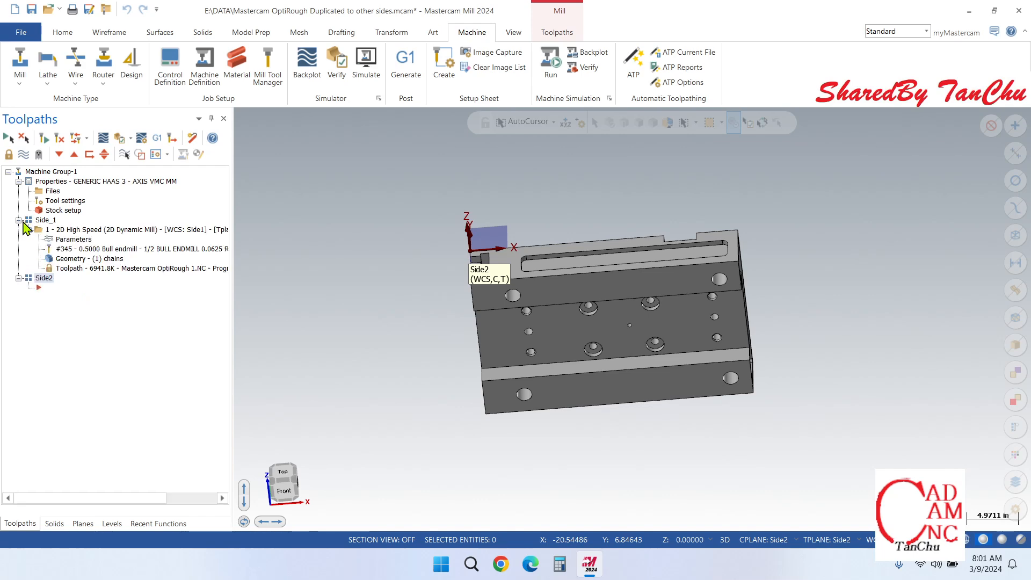
right_click(83, 232)
left_click(135, 305)
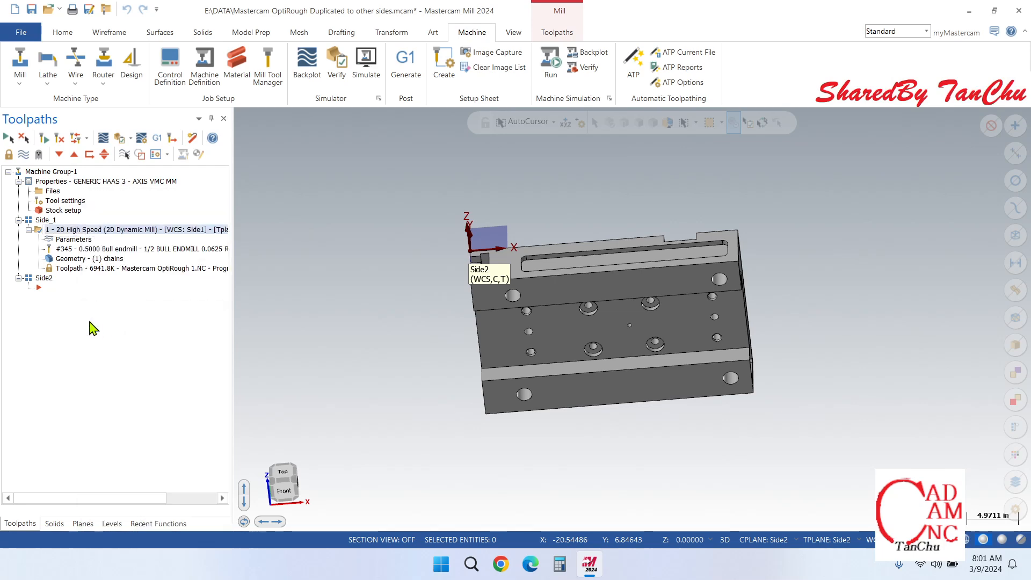
right_click(53, 302)
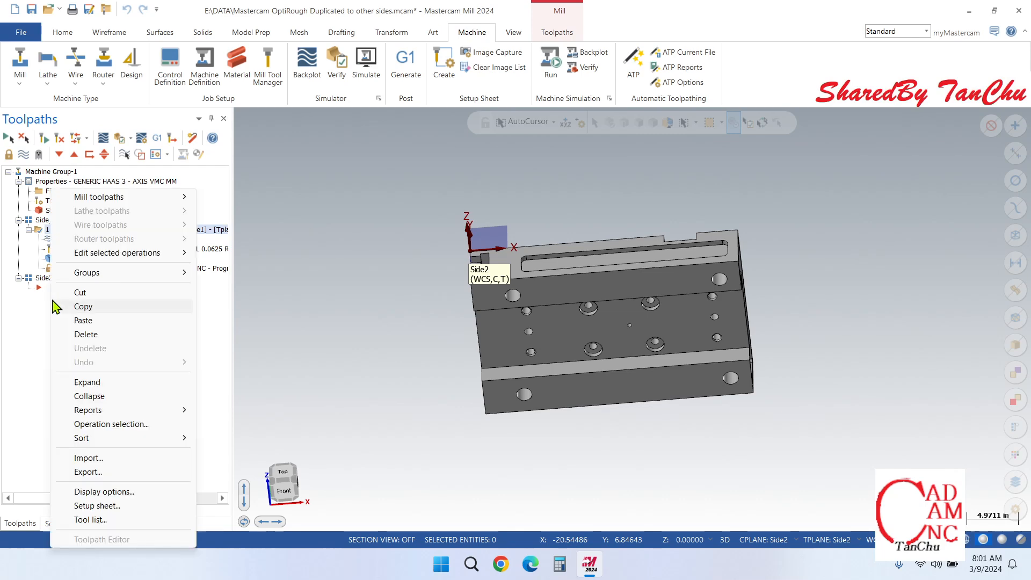
left_click(81, 320)
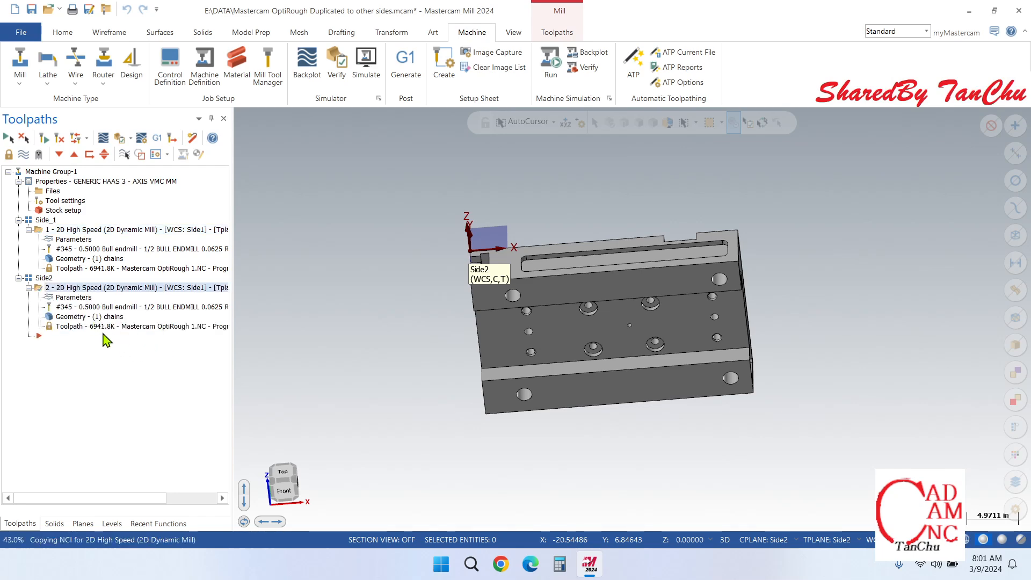
Step: Replace the copied operation's automatic region with the outline of the long slot on the Side2 face
left_click(81, 317)
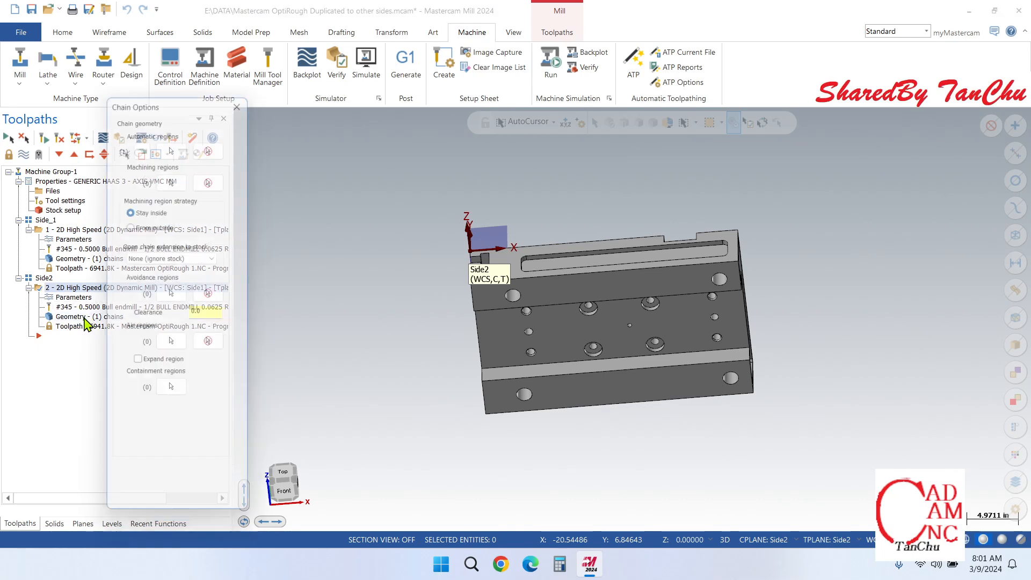
middle_click_drag(573, 407, 505, 193)
left_click(174, 140)
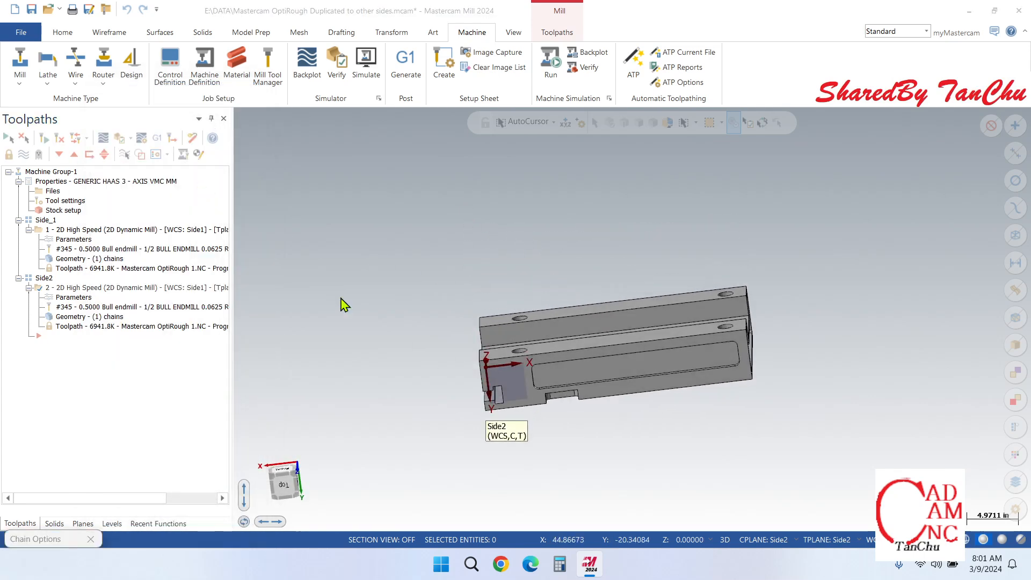
left_click(601, 380)
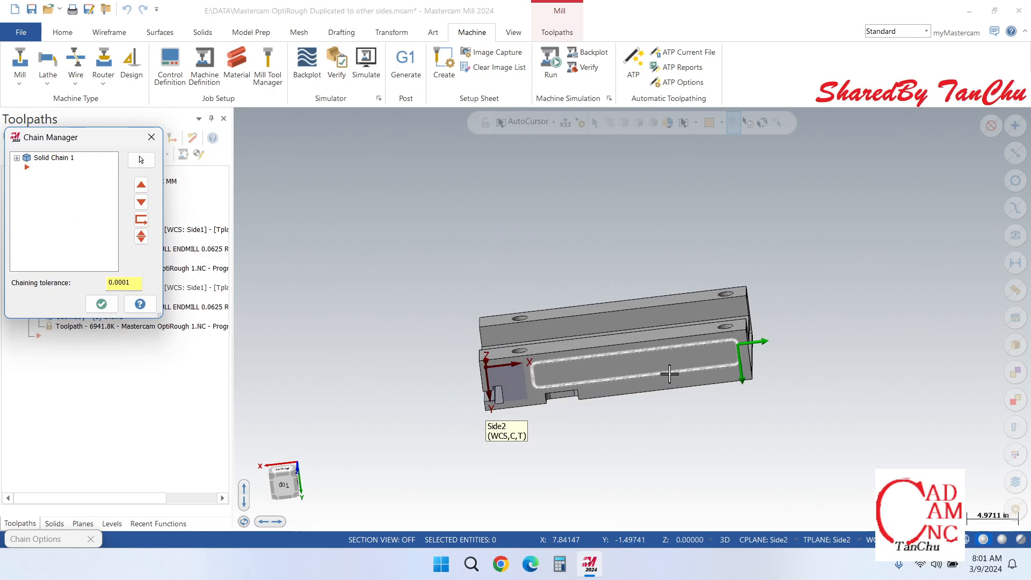
left_click(151, 137)
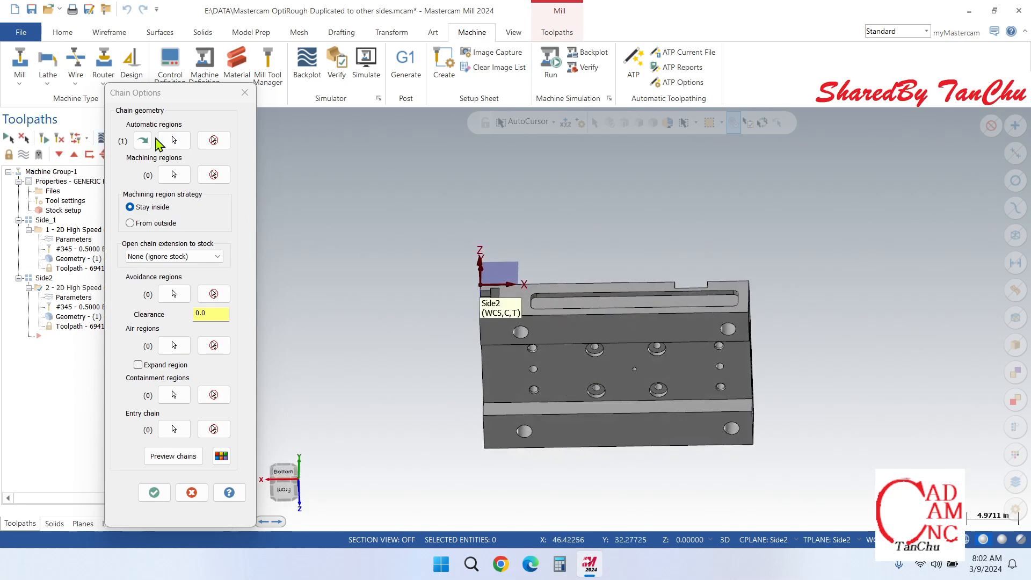
left_click(174, 139)
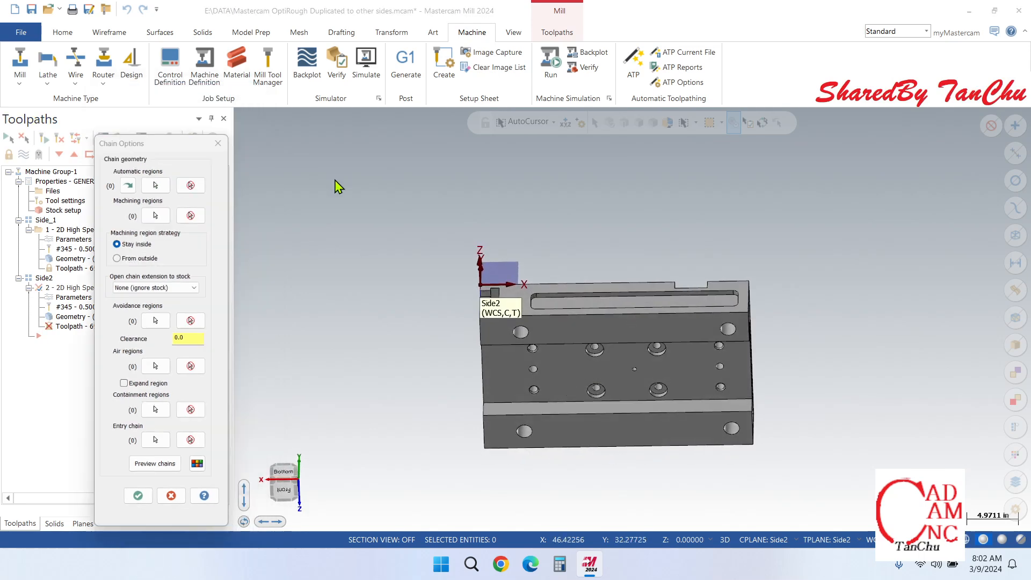
left_click(624, 301)
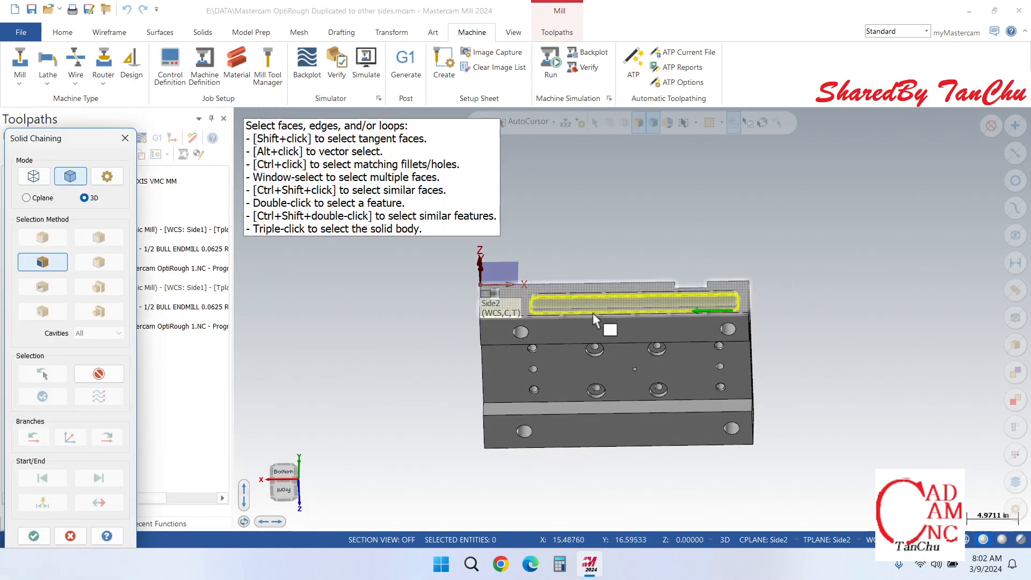
left_click(44, 540)
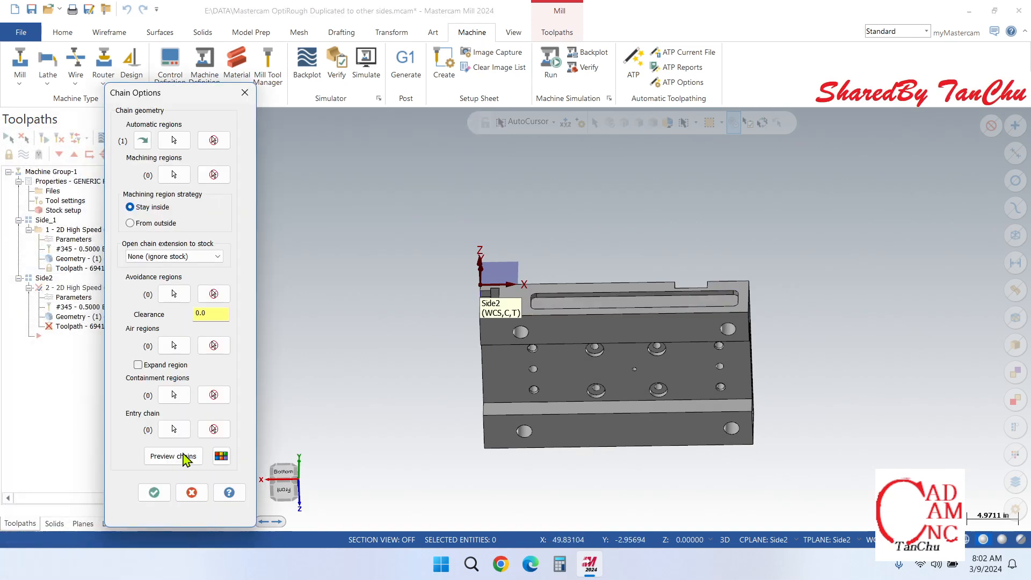
left_click(154, 493)
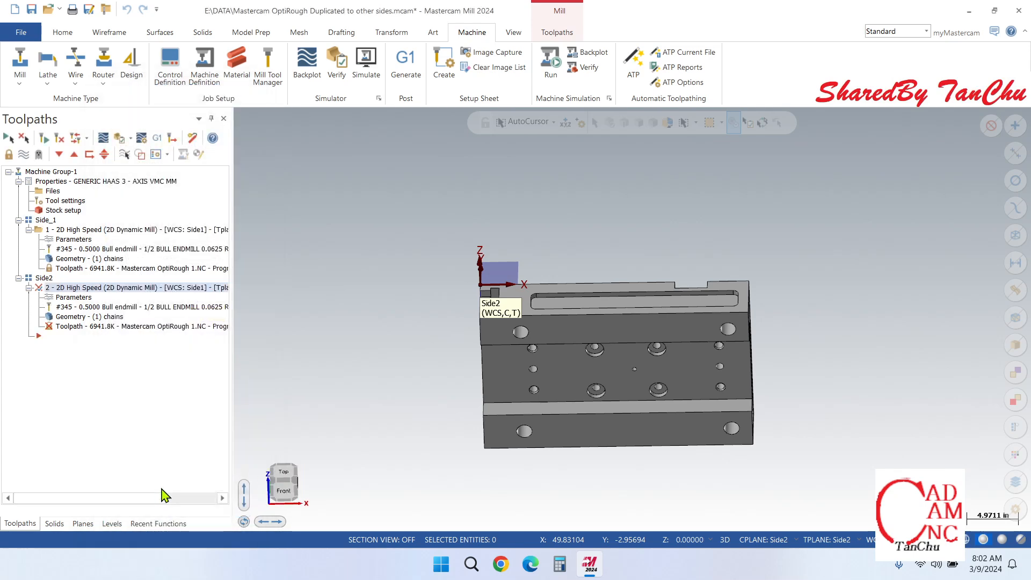
Step: Set the copied operation's working coordinate system, tool plane and construction plane to Side2
scroll(617, 304, "up", 5)
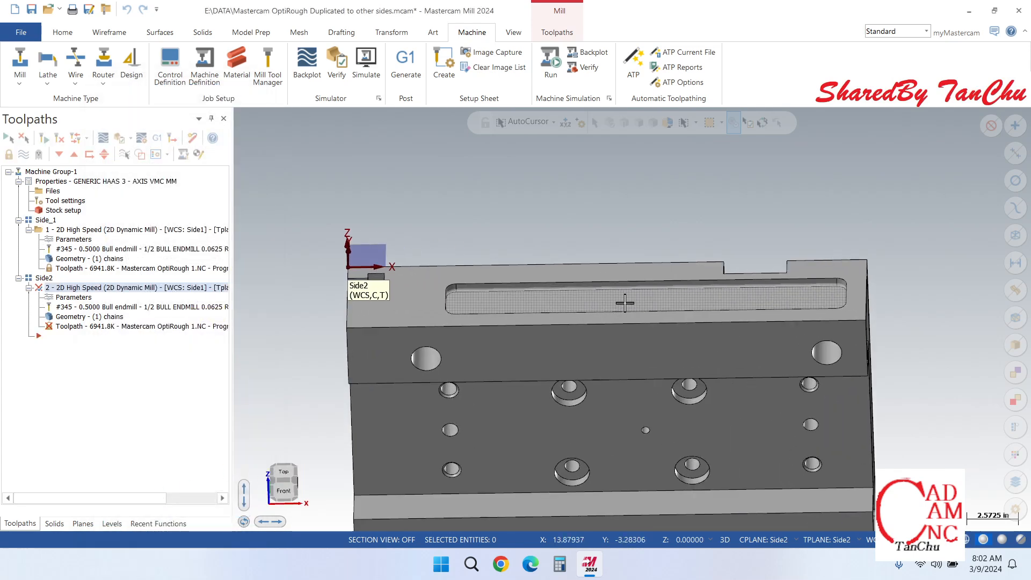
left_click(73, 298)
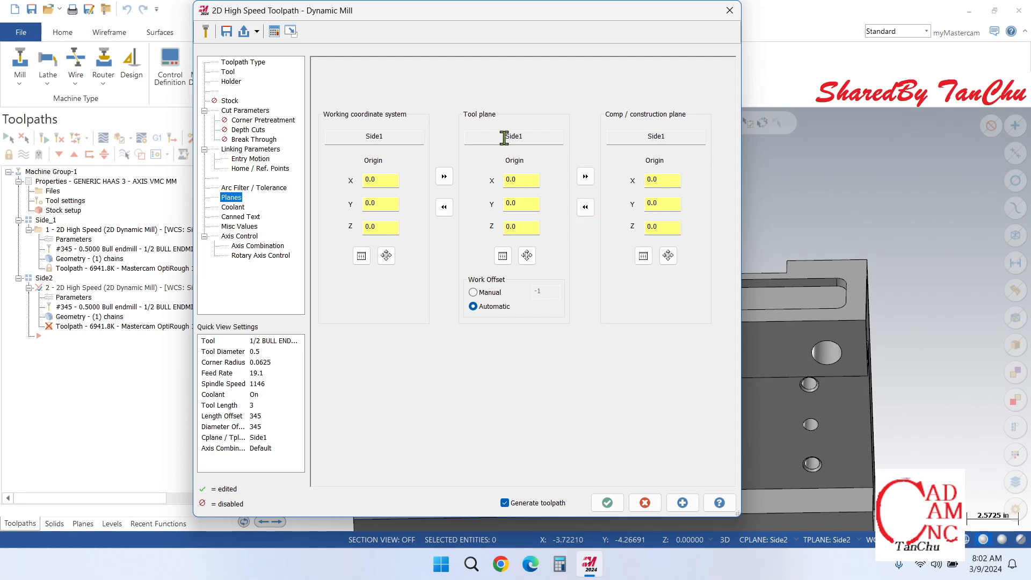
left_click(361, 256)
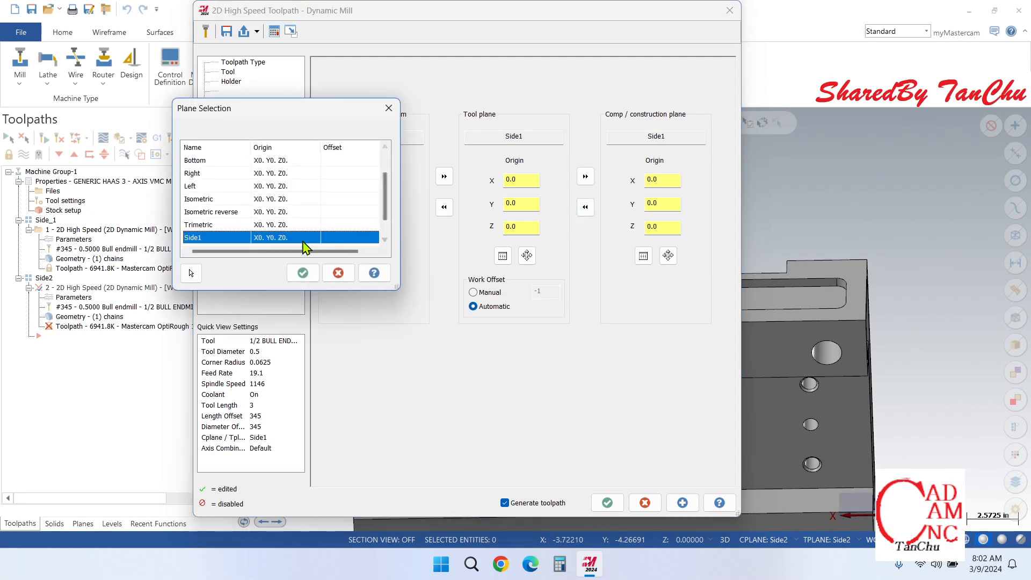
scroll(290, 228, "down", 1)
left_click(240, 225)
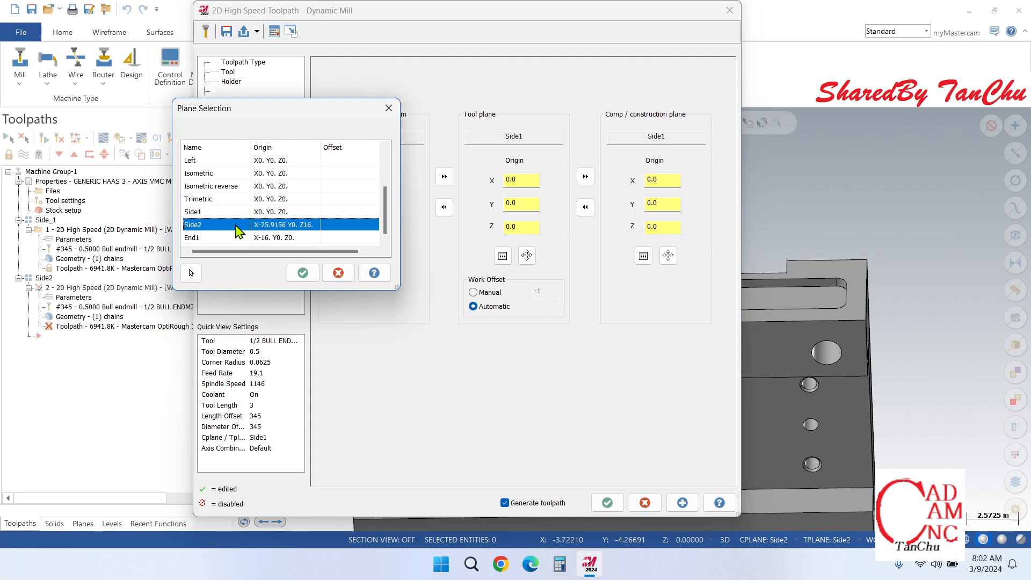
left_click(302, 273)
left_click(444, 176)
left_click(585, 177)
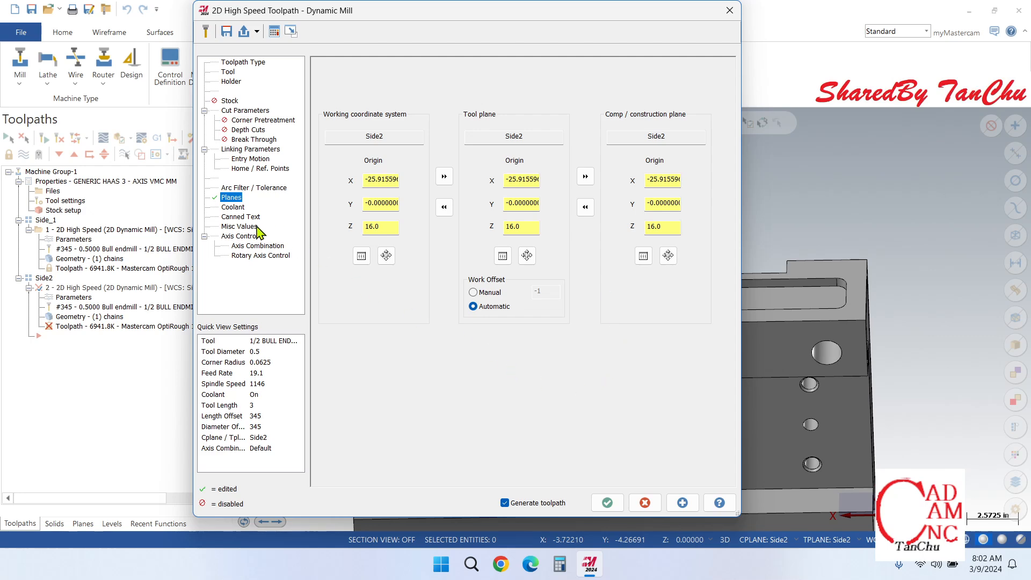
Step: Reset the home position from the machine to X 10, Y 10, Z 10, check the linking and cut settings, and accept the parameters
left_click(242, 169)
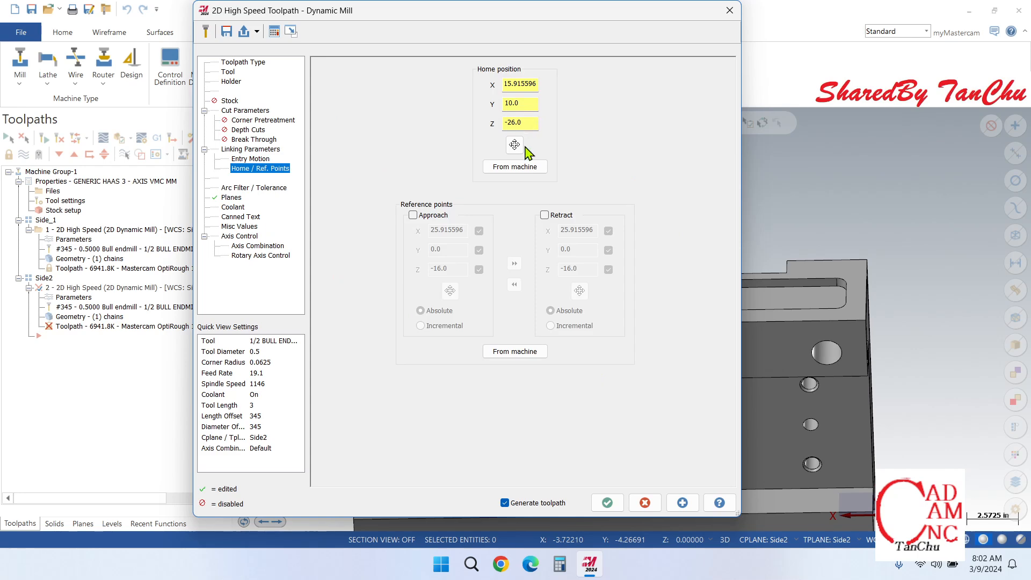
left_click(521, 169)
left_click(259, 160)
left_click(251, 150)
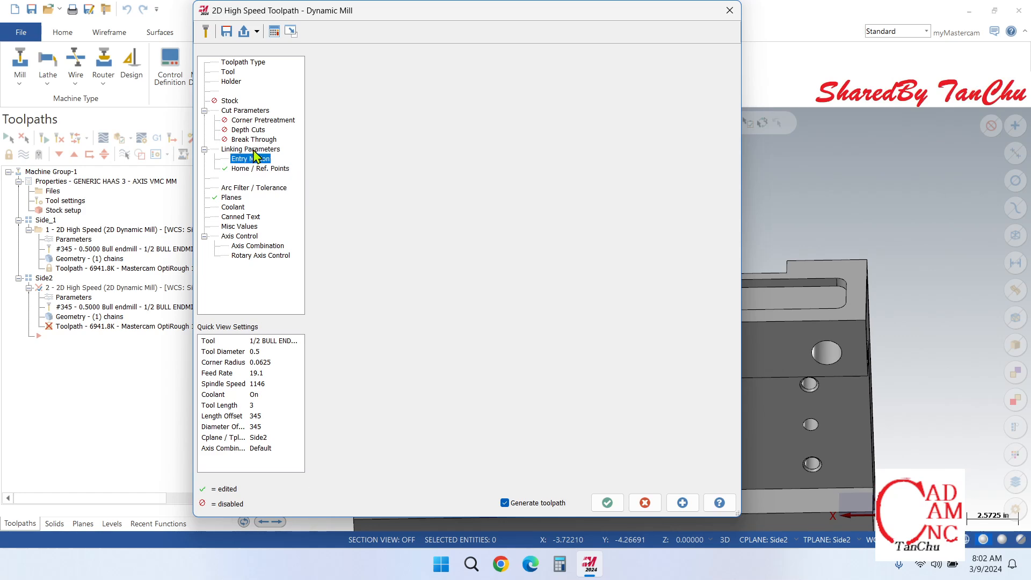
left_click(251, 139)
left_click(251, 129)
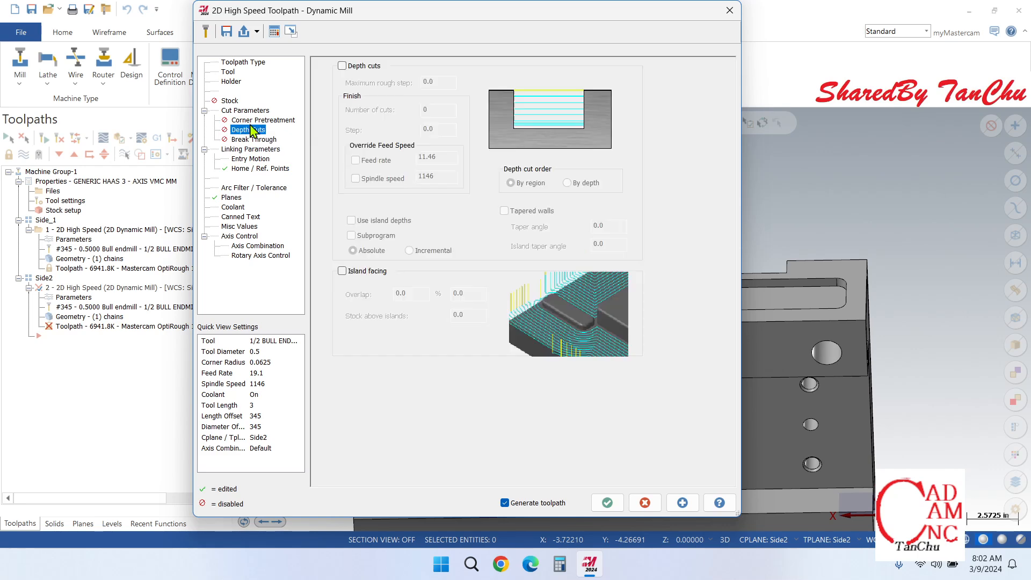
left_click(254, 120)
left_click(243, 111)
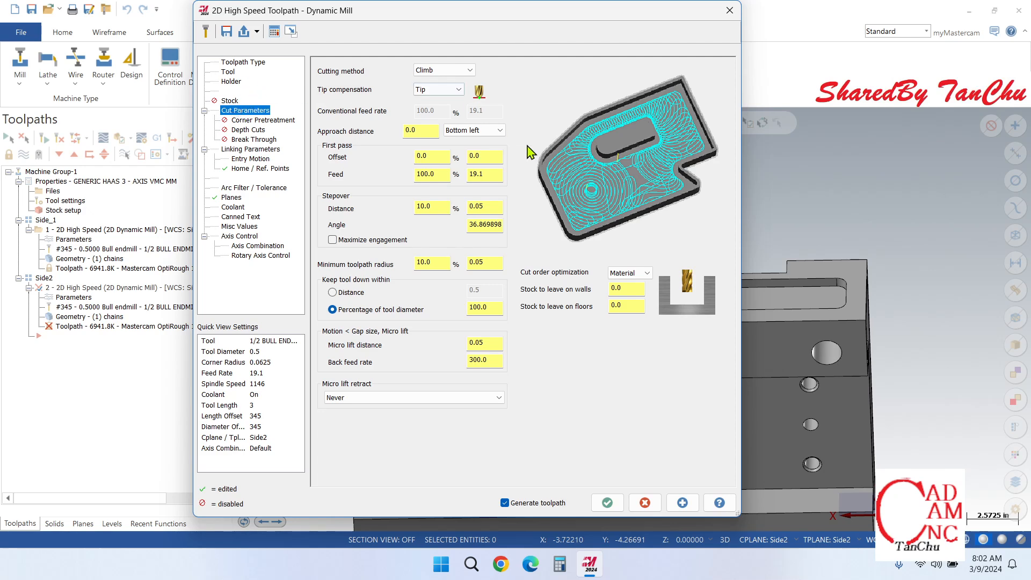
left_click(608, 504)
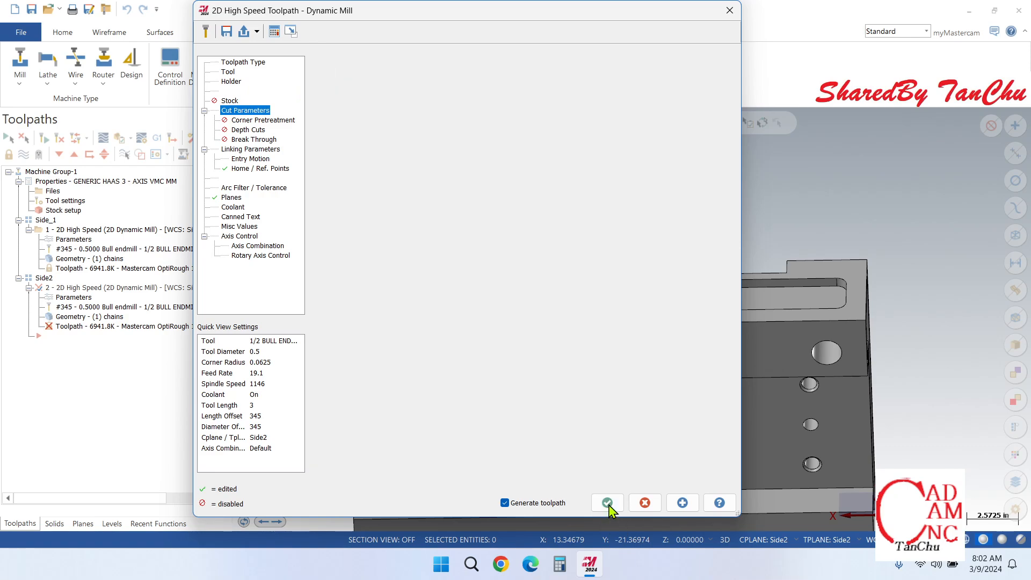
Step: Check the Multi-Threading Manager for the Side2 toolpath's generation process and inspect the slotted face
scroll(486, 331, "up", 2)
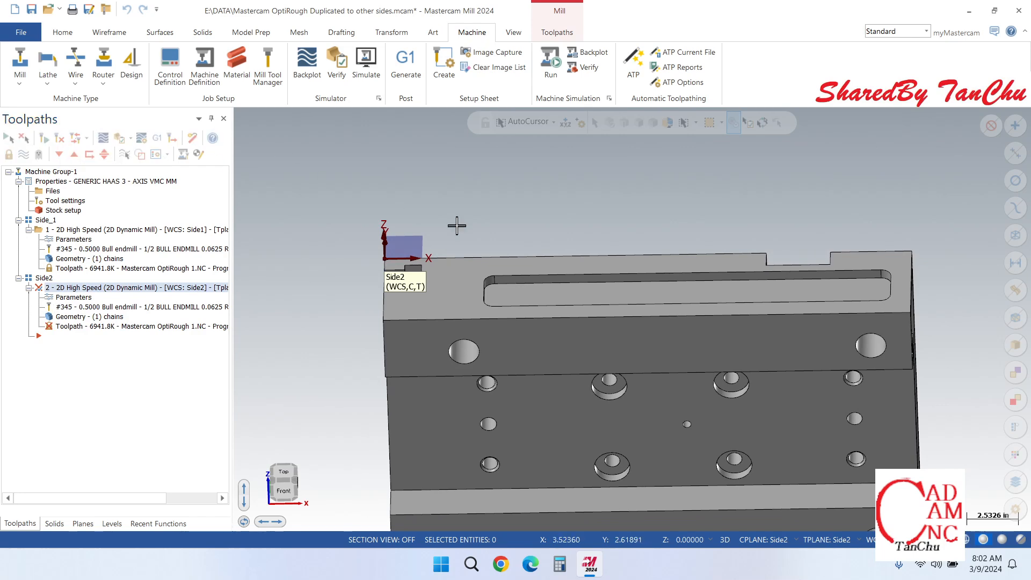
scroll(462, 226, "down", 2)
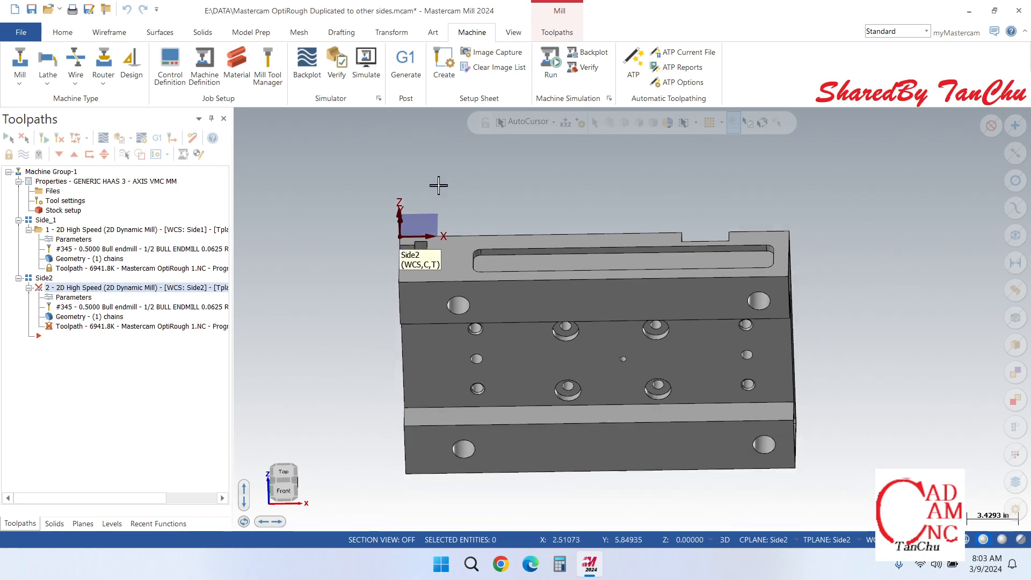
scroll(533, 214, "up", 1)
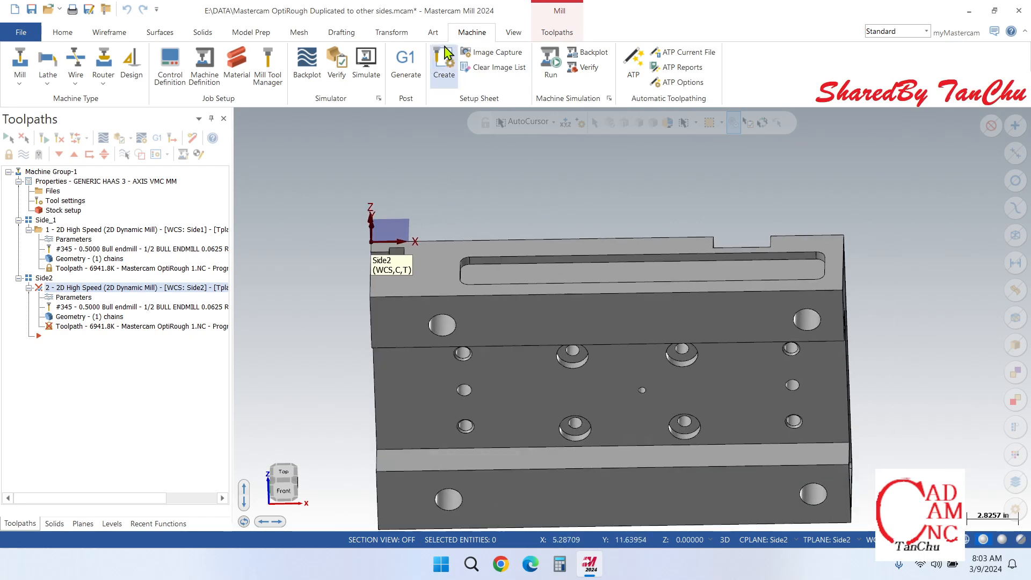
left_click(514, 33)
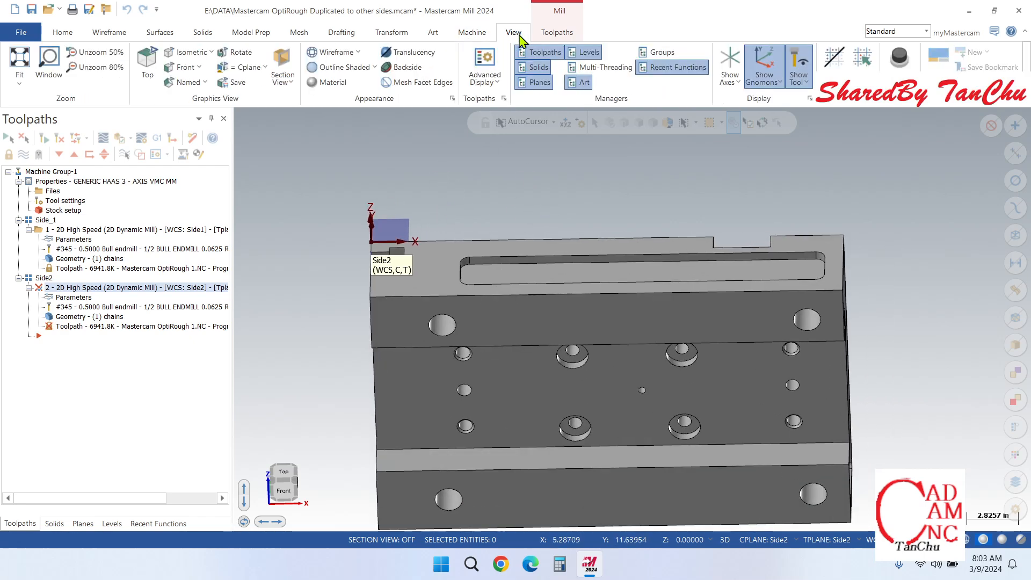
left_click(617, 68)
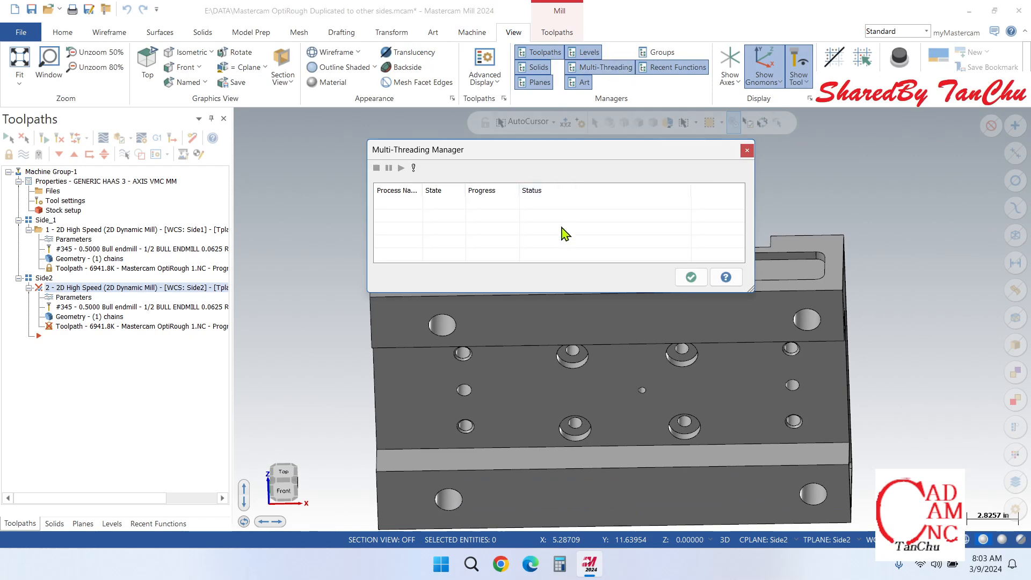
left_click(747, 150)
scroll(499, 288, "down", 2)
scroll(499, 288, "up", 3)
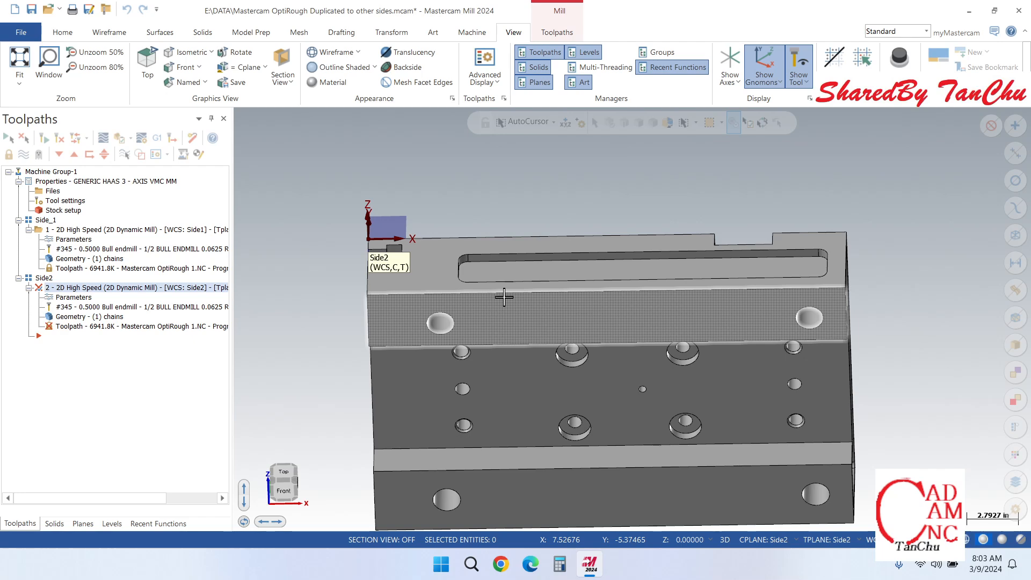
Step: Reopen the Side2 operation's parameters, check the home position, and apply them to generate the slot toolpath
left_click(68, 298)
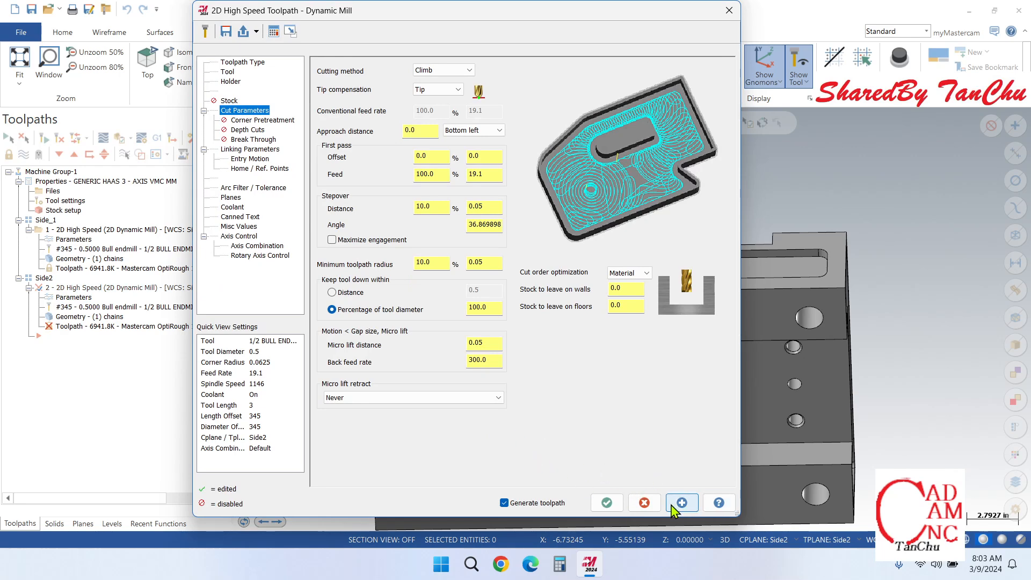
left_click(240, 168)
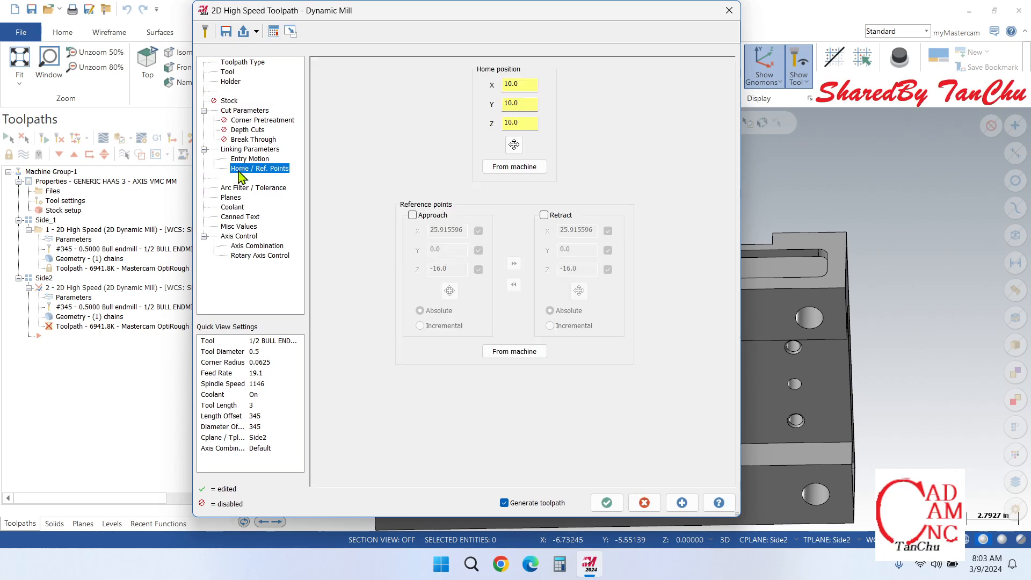
left_click(681, 504)
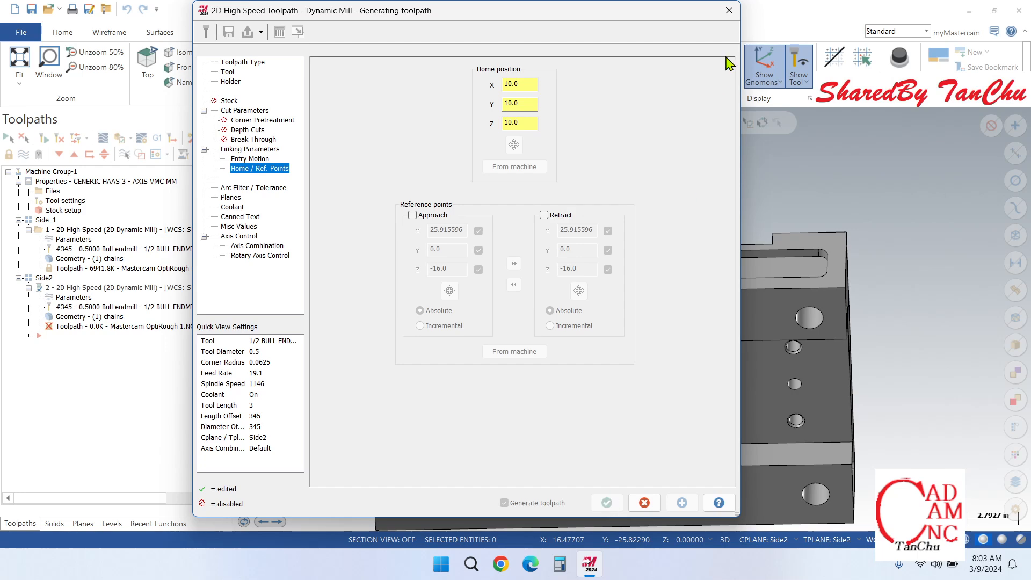
left_click(729, 11)
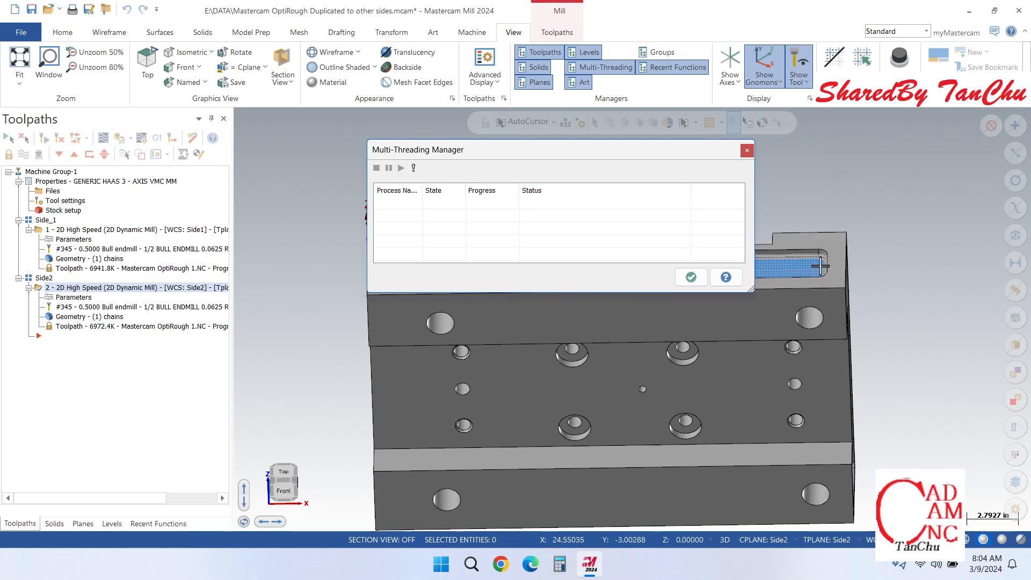
left_click(691, 277)
Step: Open the Side2 dynamic mill operation in Backplot and show the part in an isometric view with the slot unobstructed
scroll(616, 294, "up", 2)
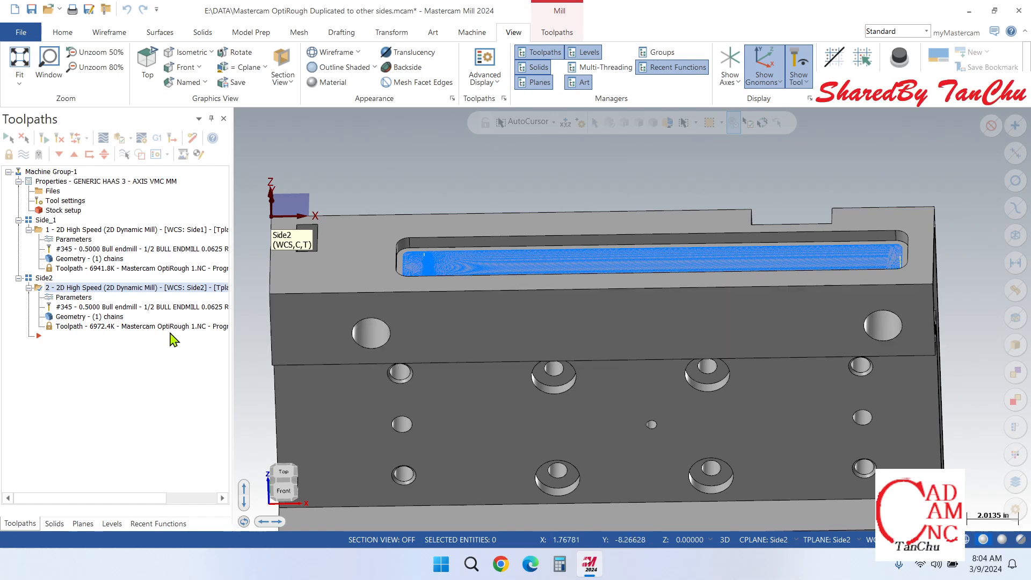
left_click(102, 138)
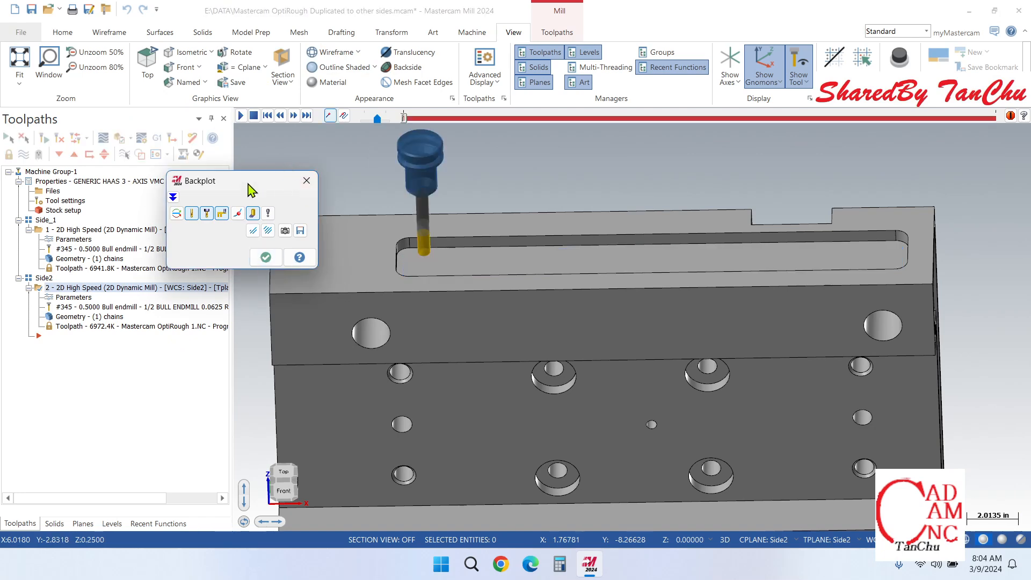
left_click_drag(248, 187, 133, 137)
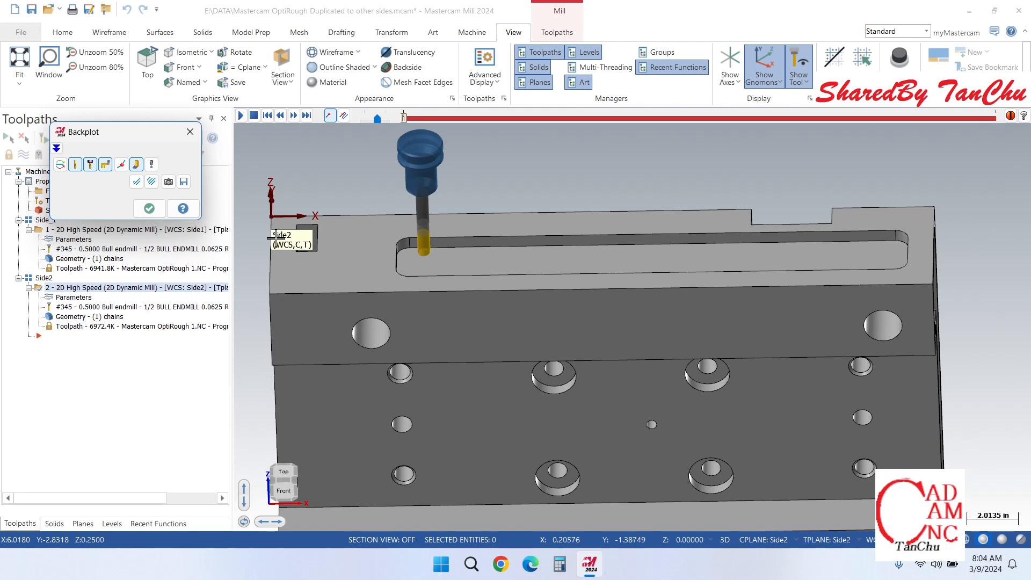
right_click(505, 194)
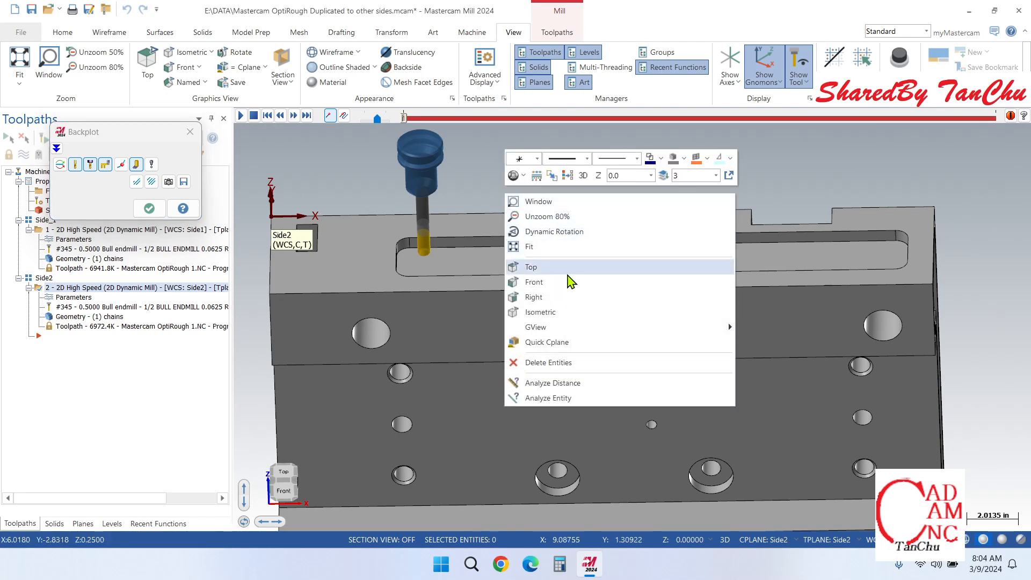
left_click(558, 312)
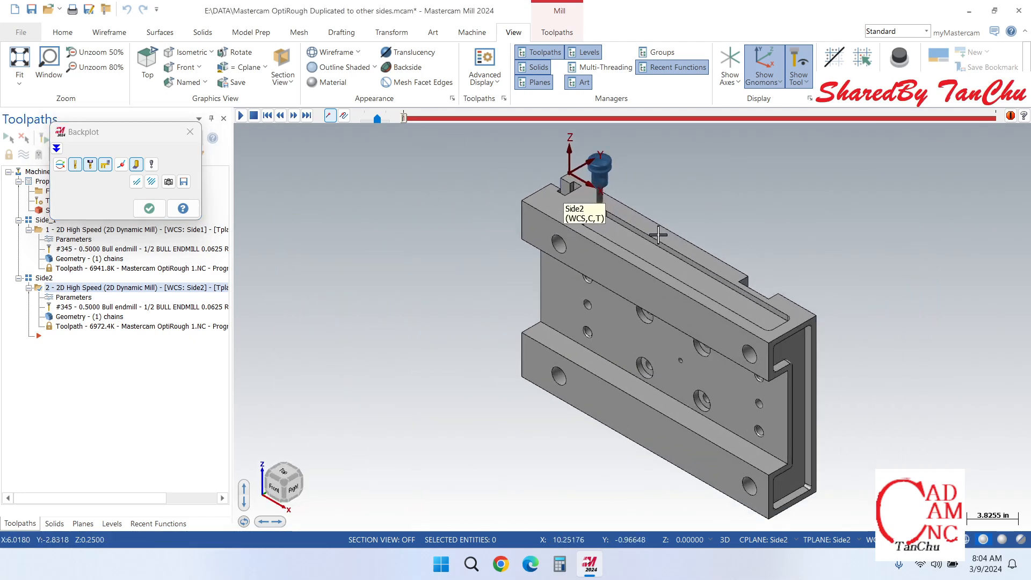
scroll(658, 235, "up", 2)
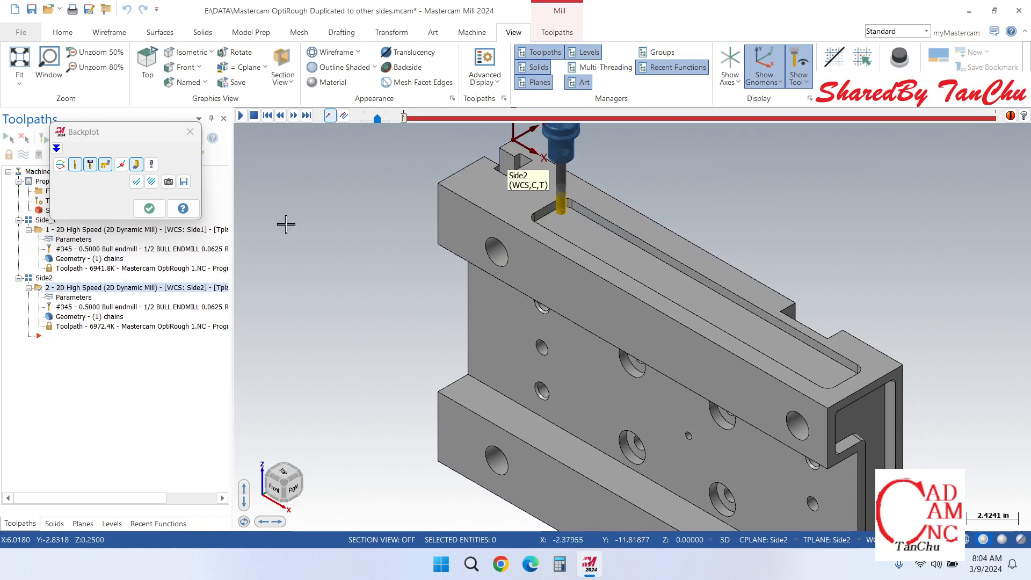
Step: Play the Side2 toolpath backplot, examine the tool motion along the slot, and close Backplot
left_click(241, 116)
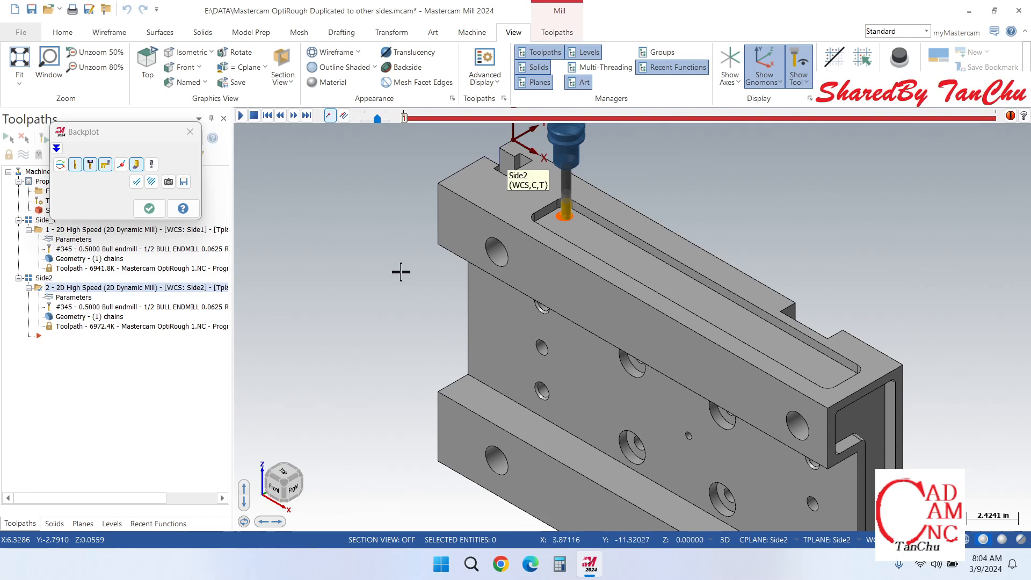
scroll(602, 234, "up", 2)
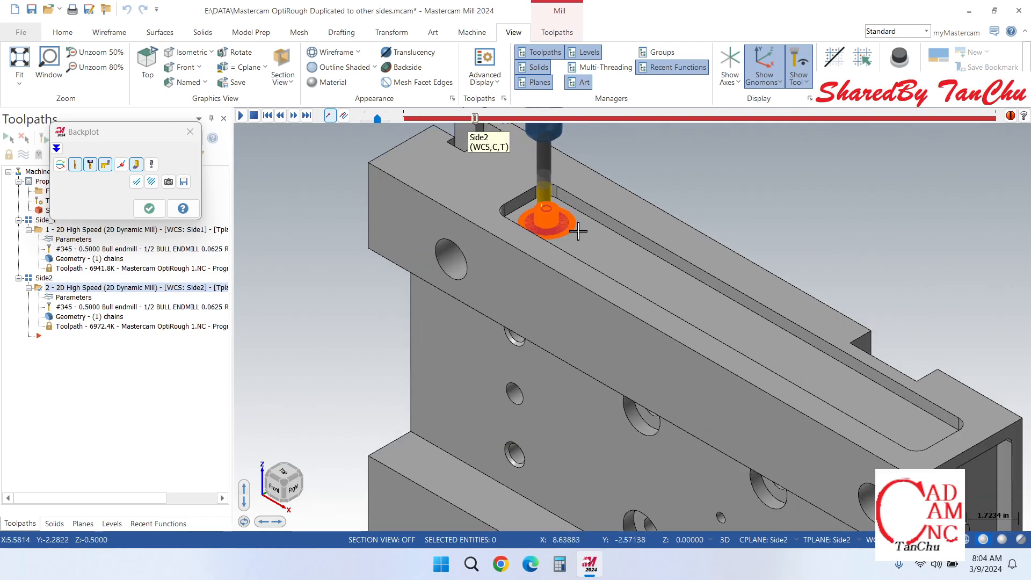
scroll(564, 232, "up", 2)
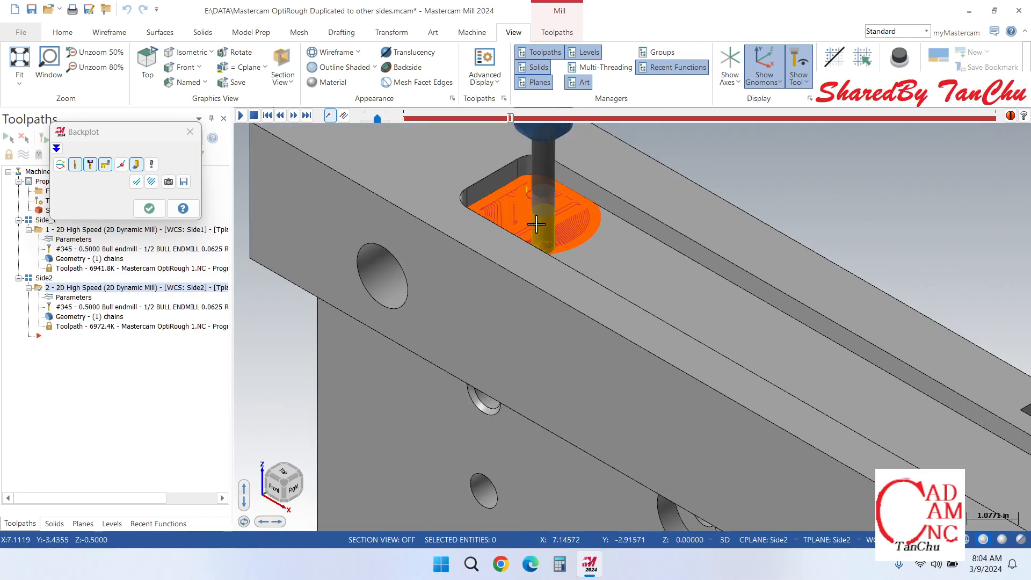
scroll(554, 243, "down", 1)
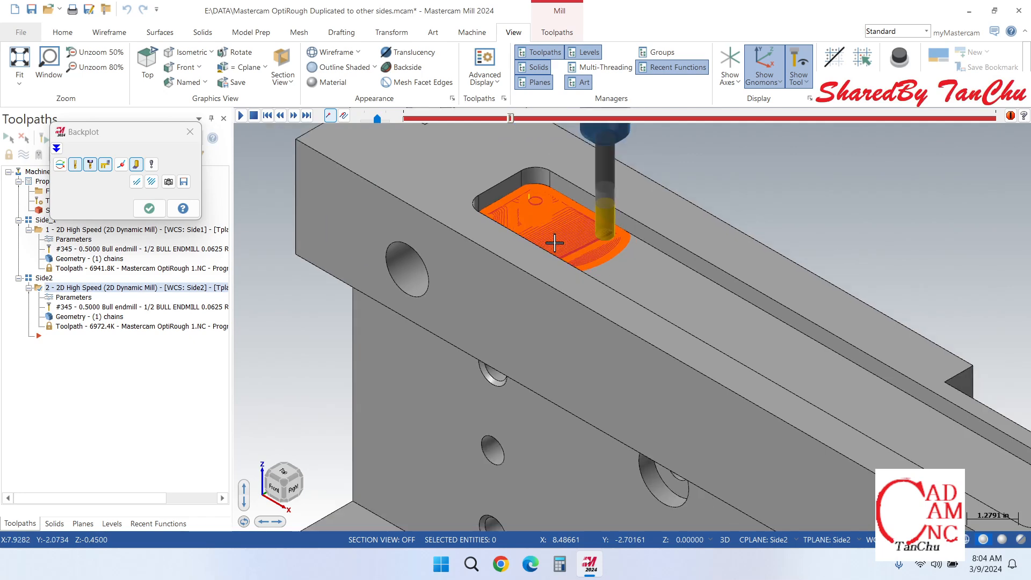
scroll(544, 238, "down", 2)
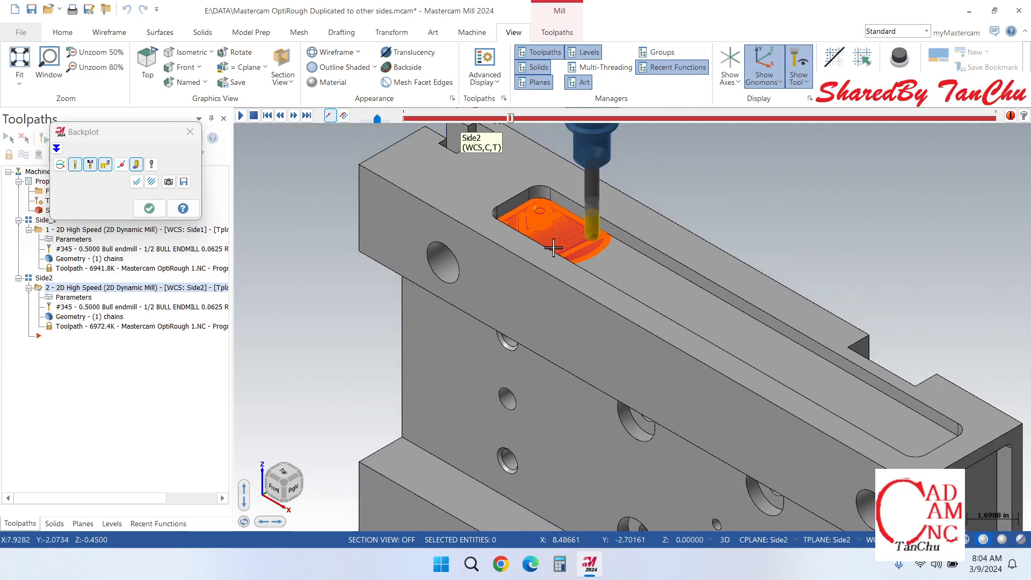
scroll(554, 247, "down", 1)
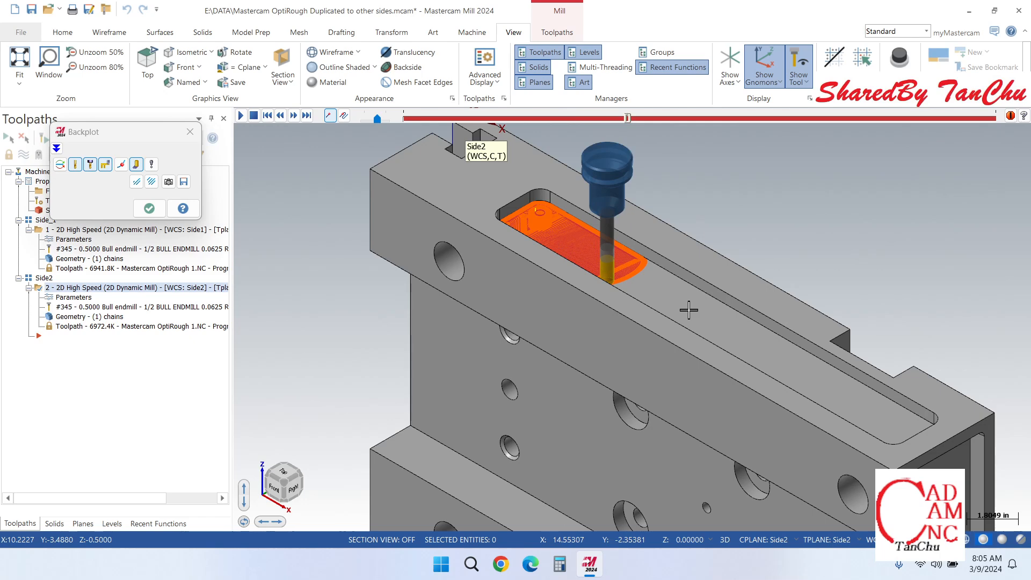
scroll(874, 453, "up", 2)
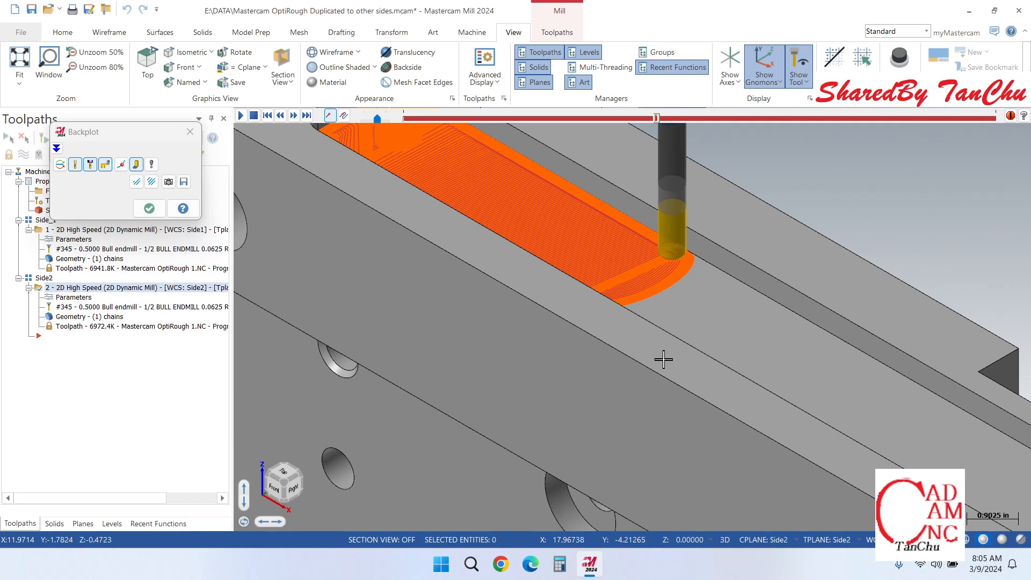
scroll(827, 268, "down", 3)
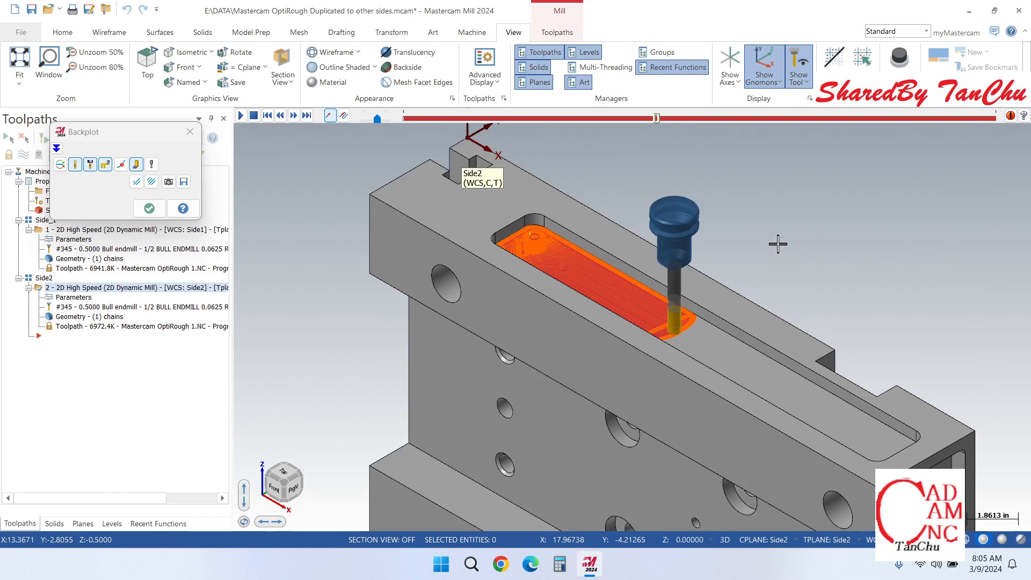
scroll(929, 344, "down", 1)
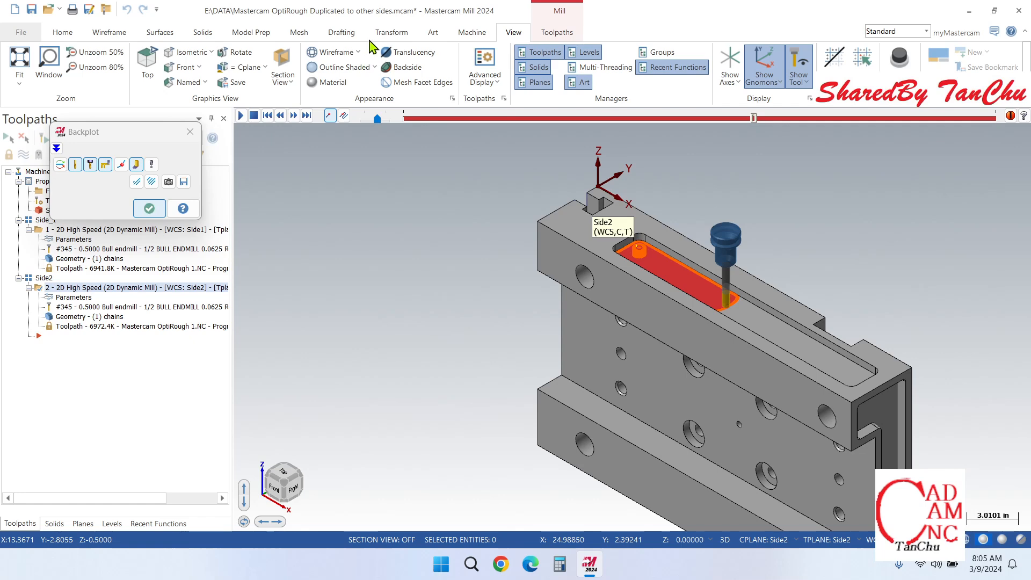
scroll(495, 237, "down", 1)
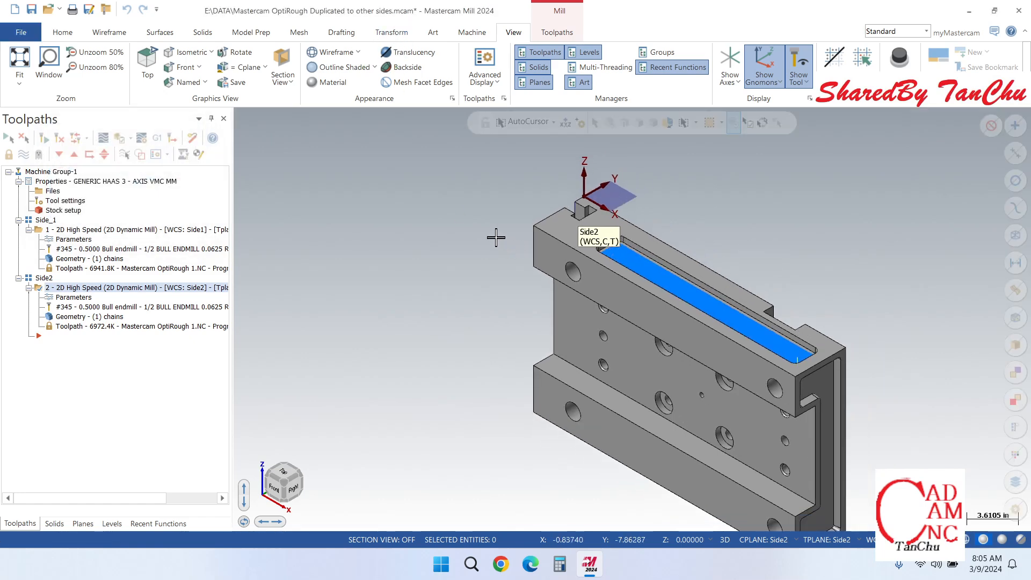
Step: Verify the Side2 operation in Mastercam Simulator, play the stock removal through to the end, and close the simulator
left_click(480, 33)
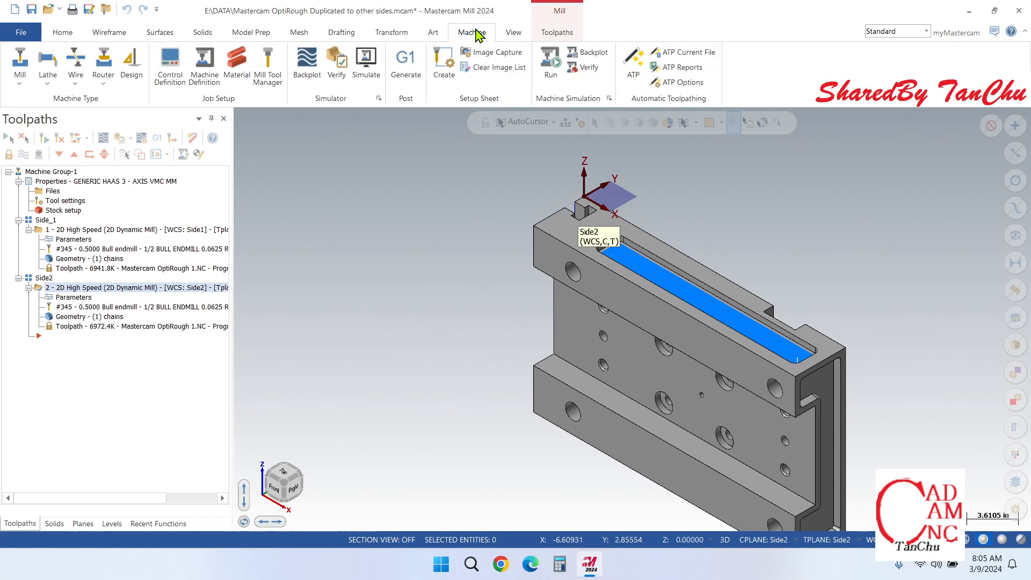
left_click(337, 64)
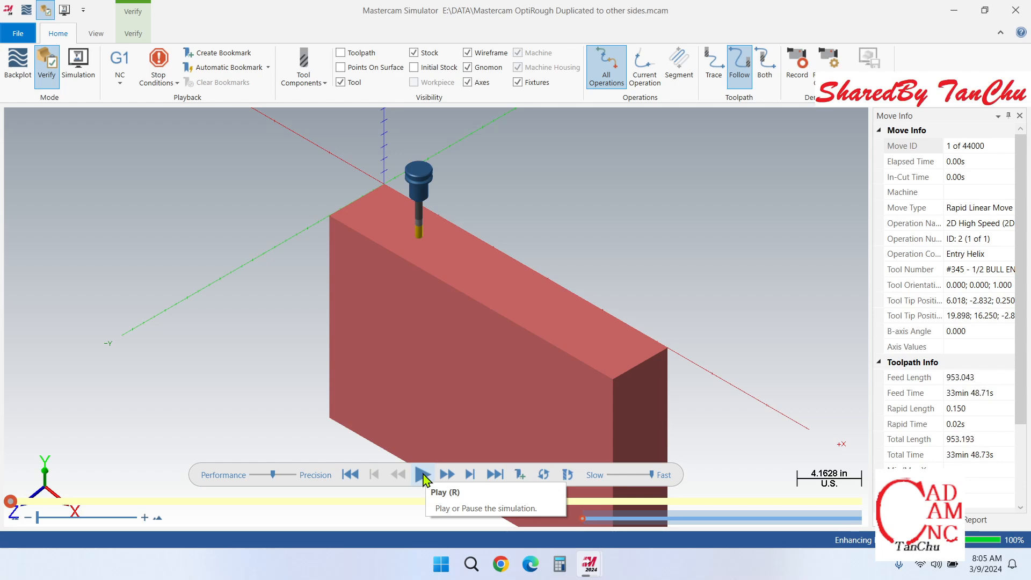
left_click(425, 476)
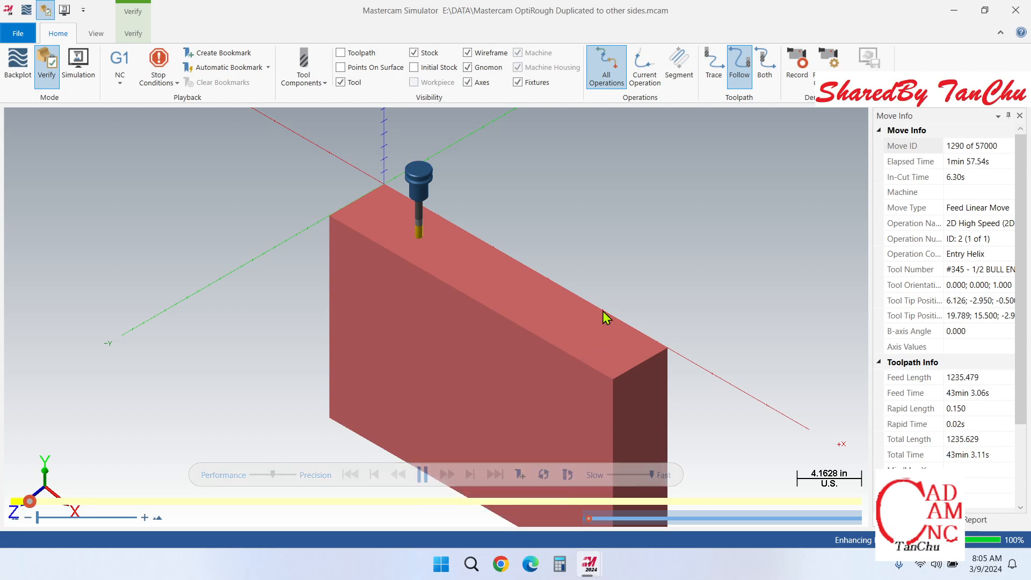
scroll(588, 279, "down", 3)
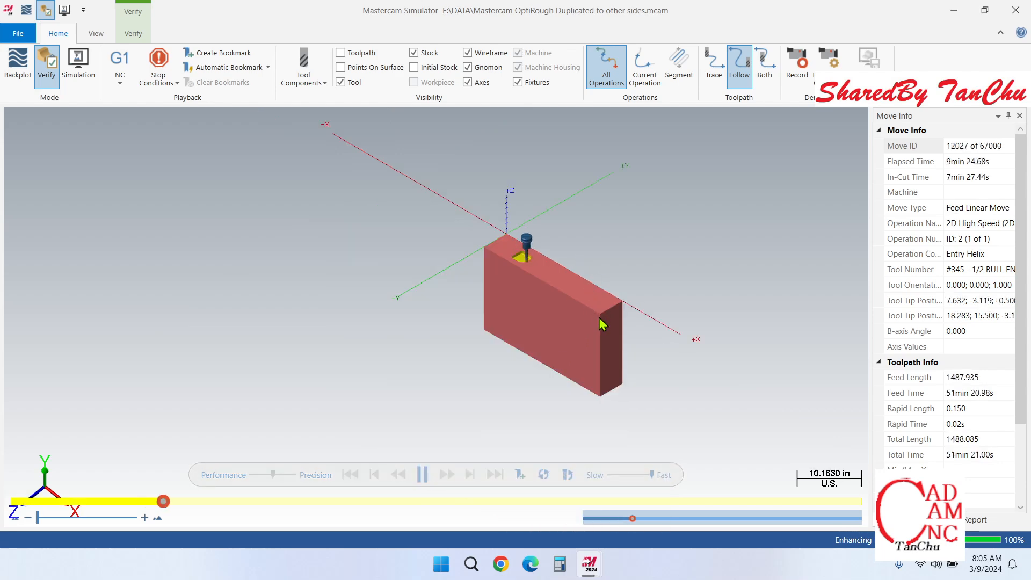
scroll(605, 341, "up", 2)
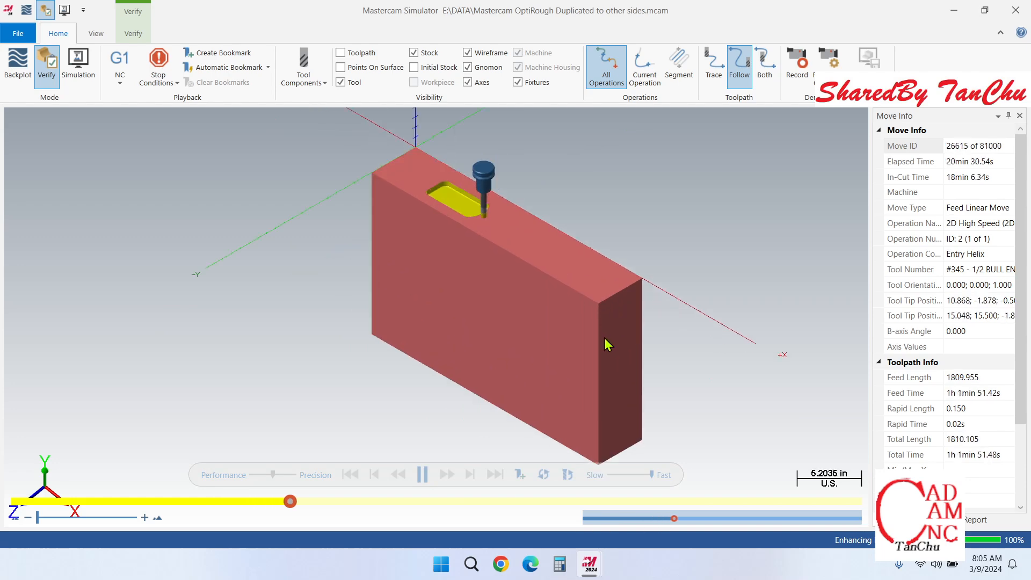
scroll(608, 354, "down", 1)
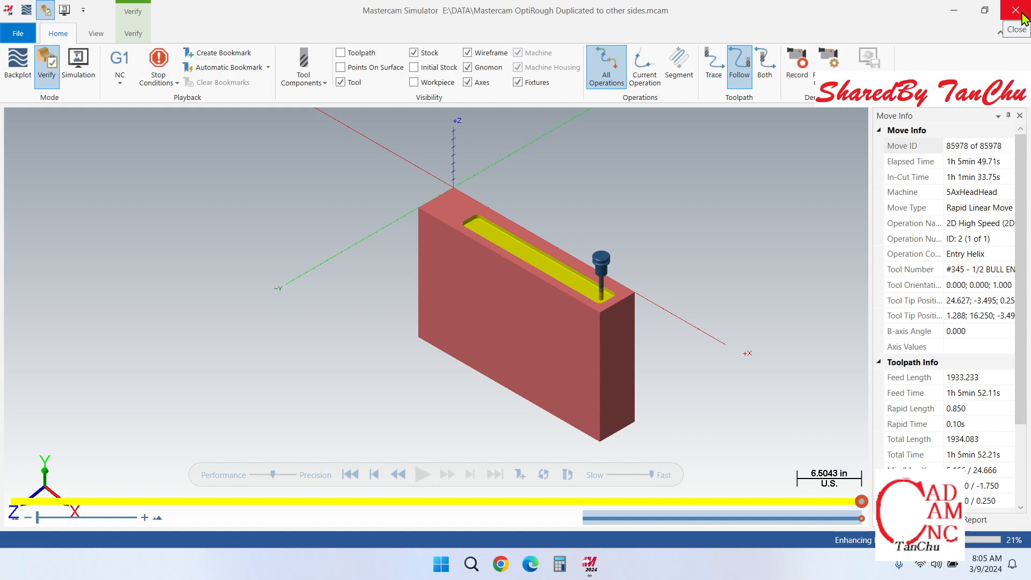
left_click(1016, 11)
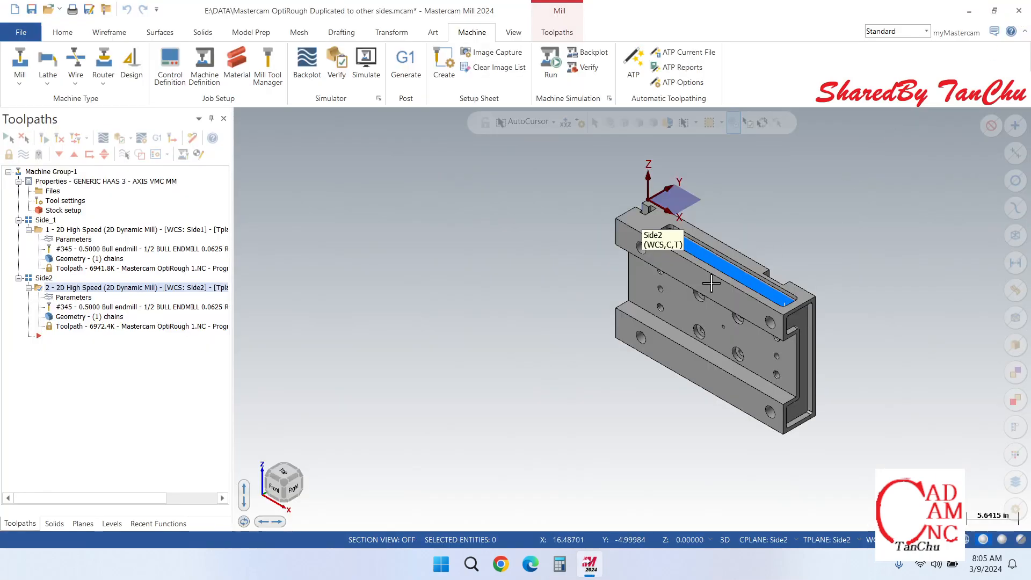
Step: Set End1 as the active working coordinate system, construction plane and tool plane, and inspect its origin on the end-face pocket
scroll(709, 261, "up", 2)
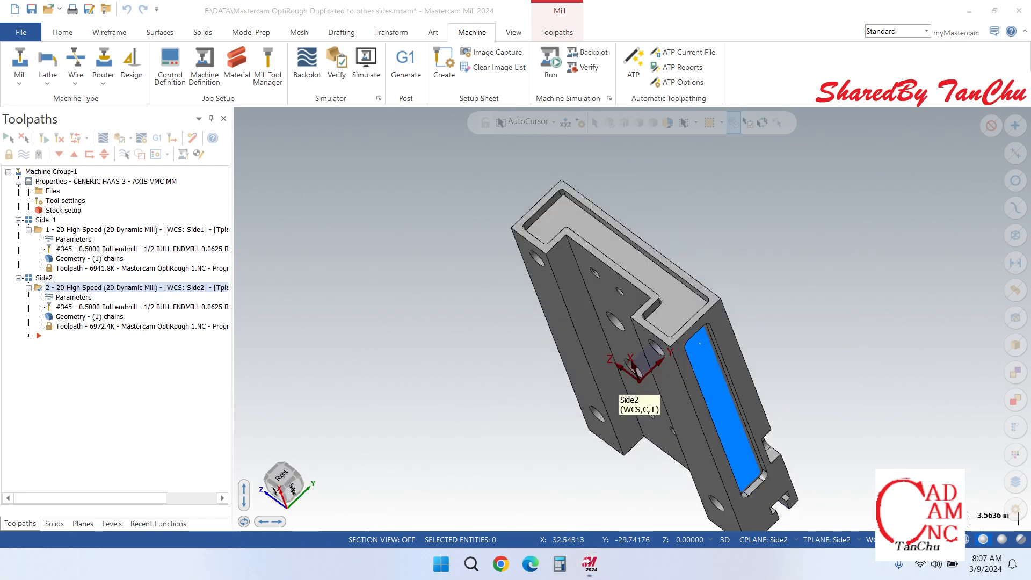
mouse_move(642, 379)
middle_mouse_down()
mouse_move(636, 321)
mouse_move(719, 350)
mouse_move(681, 368)
mouse_move(602, 193)
middle_mouse_up()
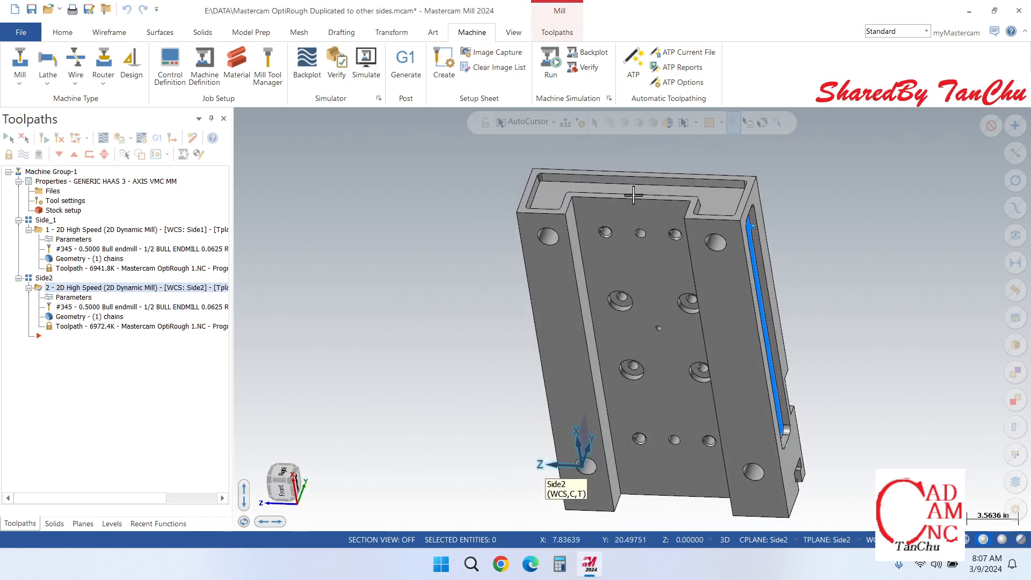
scroll(597, 185, "up", 2)
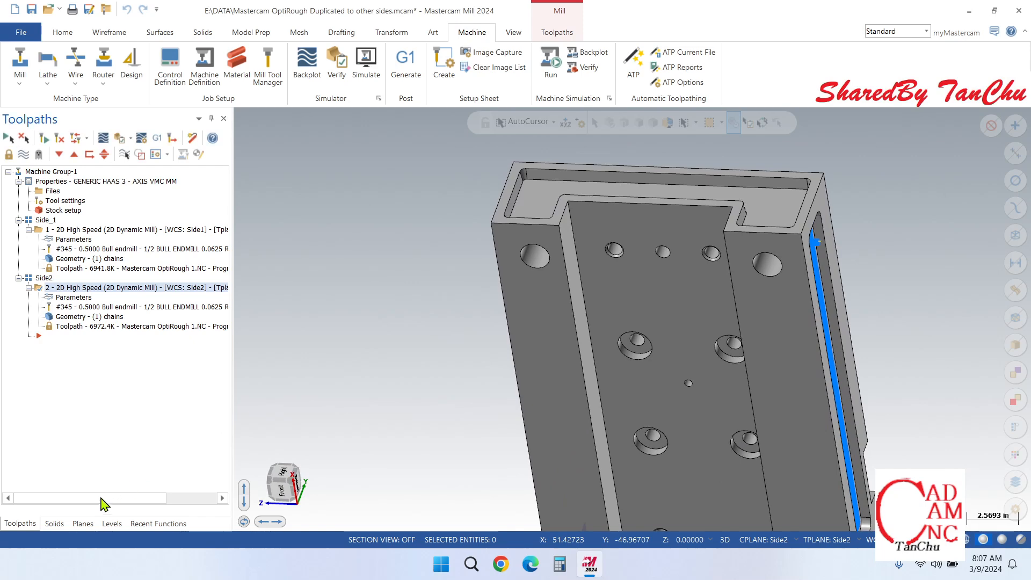
left_click(86, 524)
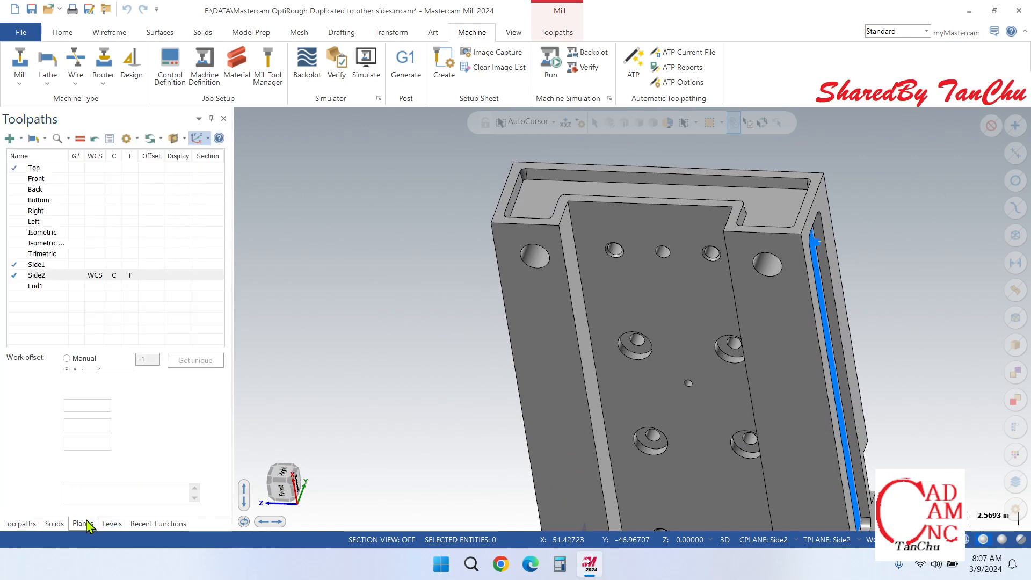
left_click(41, 287)
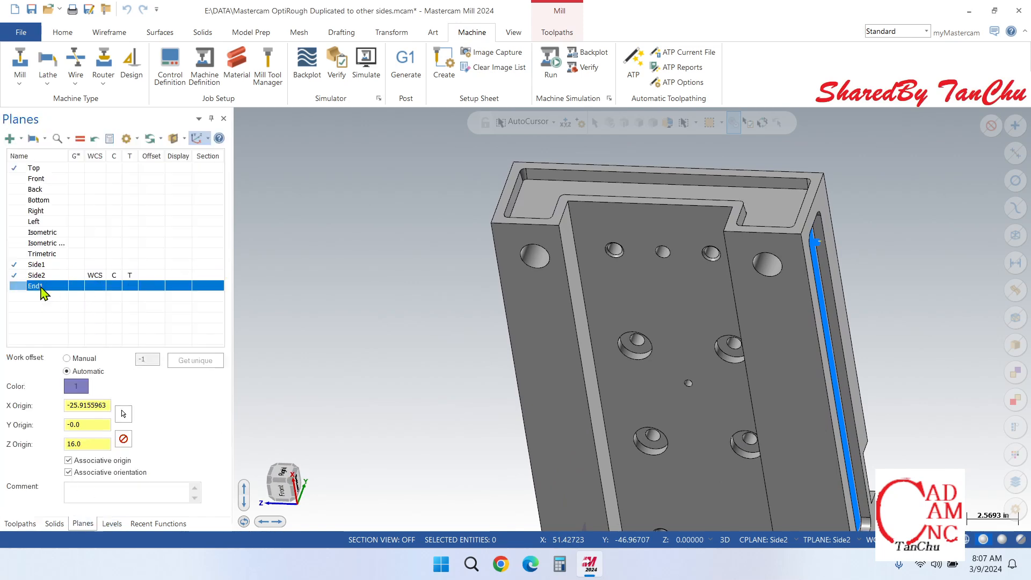
left_click(83, 137)
scroll(321, 362, "down", 2)
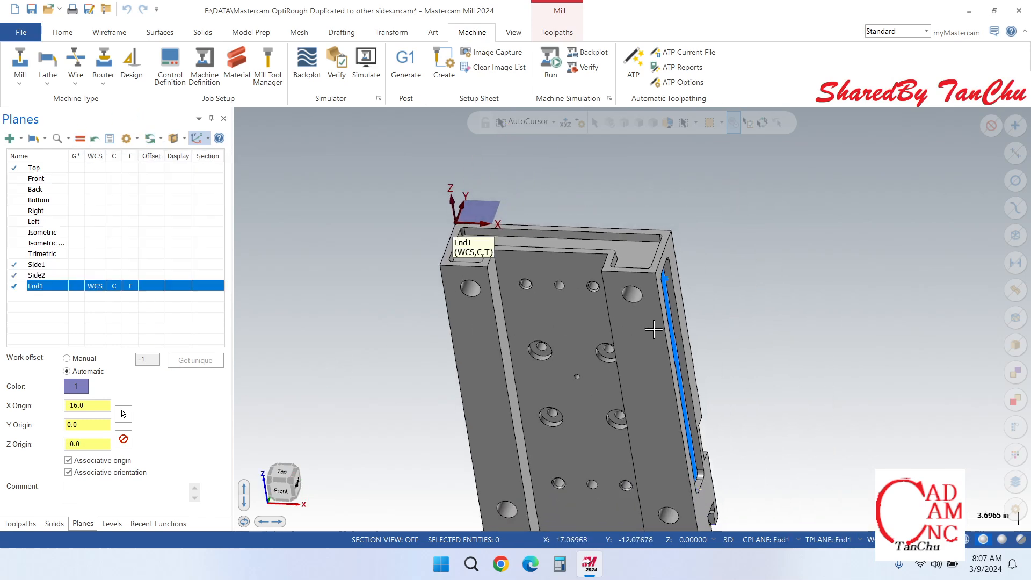
middle_click_drag(653, 329, 709, 375)
scroll(467, 296, "up", 3)
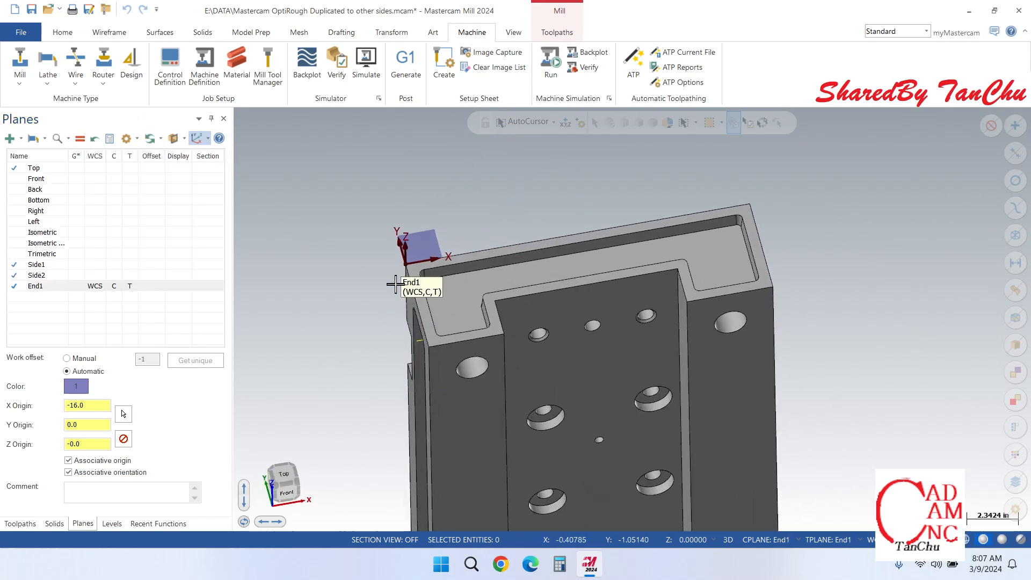
Step: Create a new toolpath group in Machine Group-1 and rename it End1
left_click(20, 524)
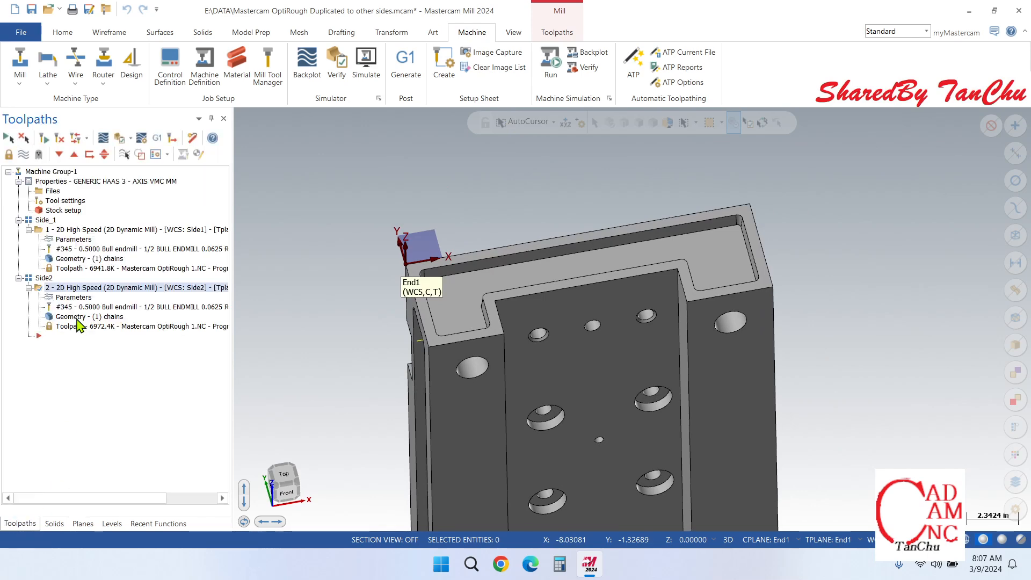
right_click(30, 174)
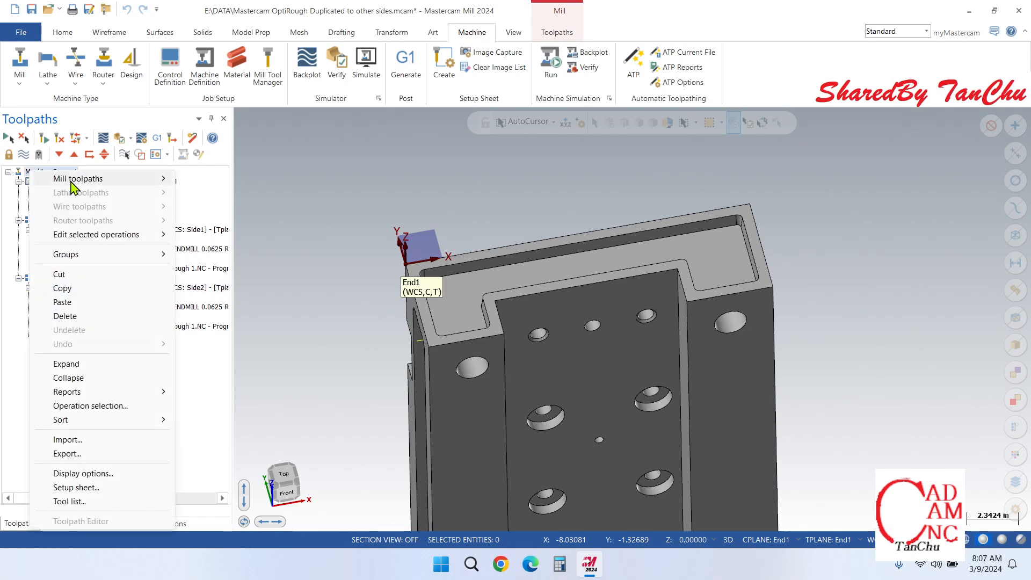
mouse_move(91, 254)
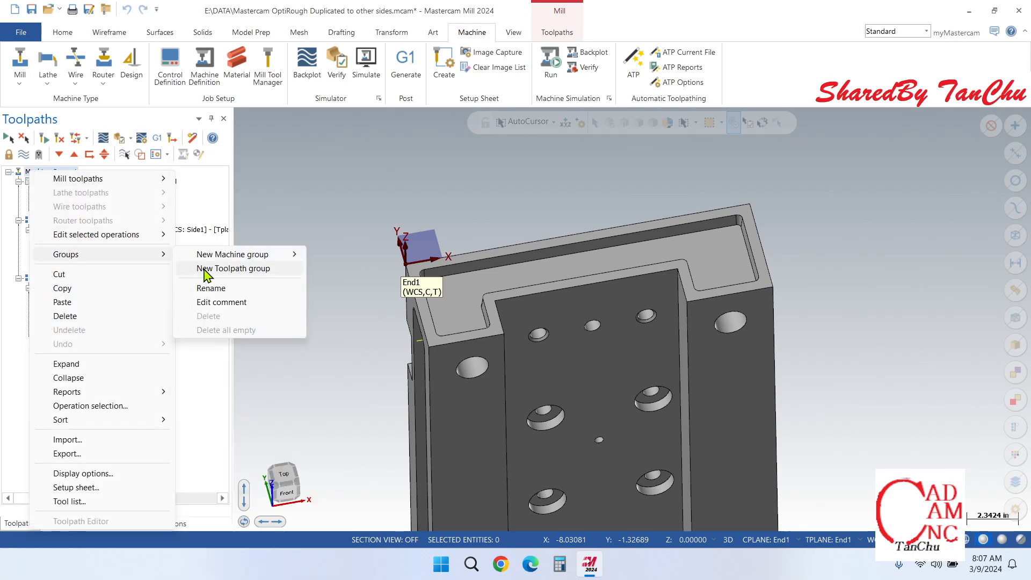
left_click(206, 269)
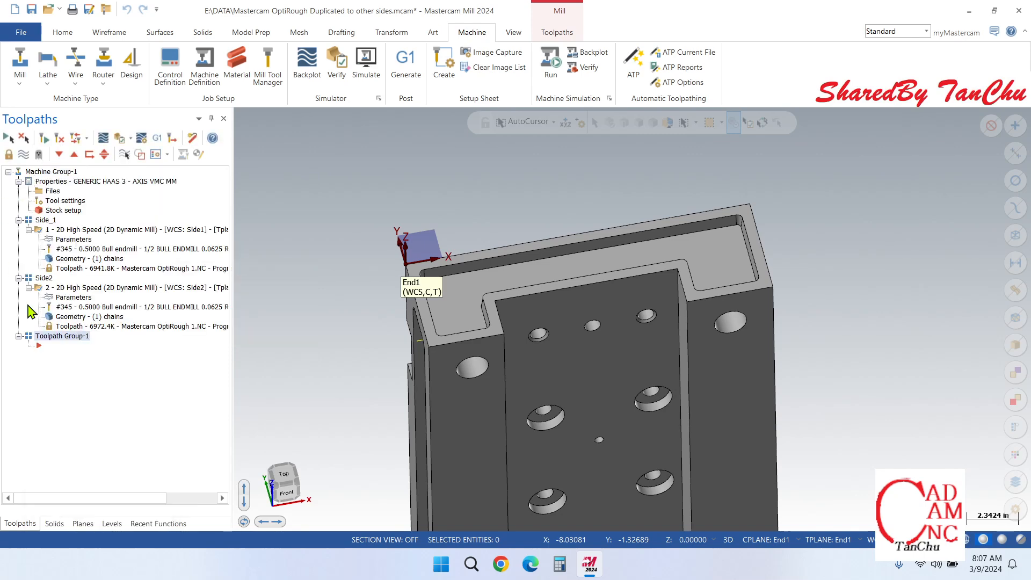
right_click(48, 336)
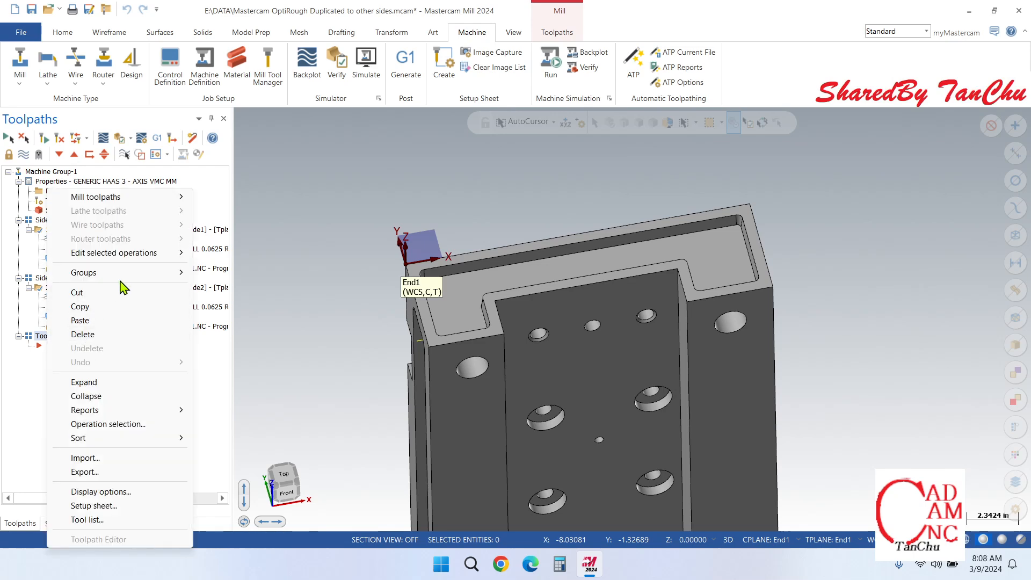
mouse_move(127, 274)
left_click(256, 310)
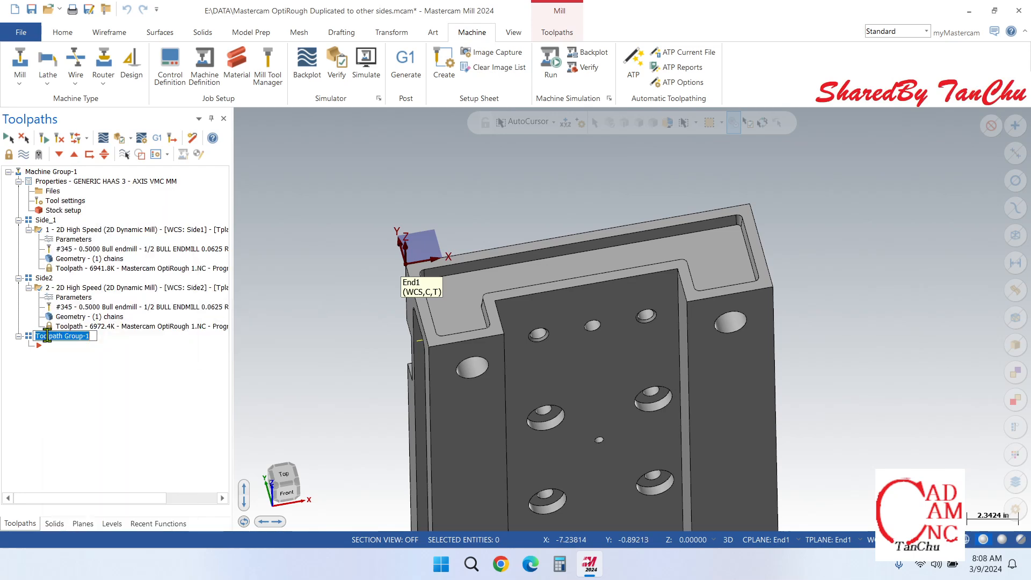
type("End1")
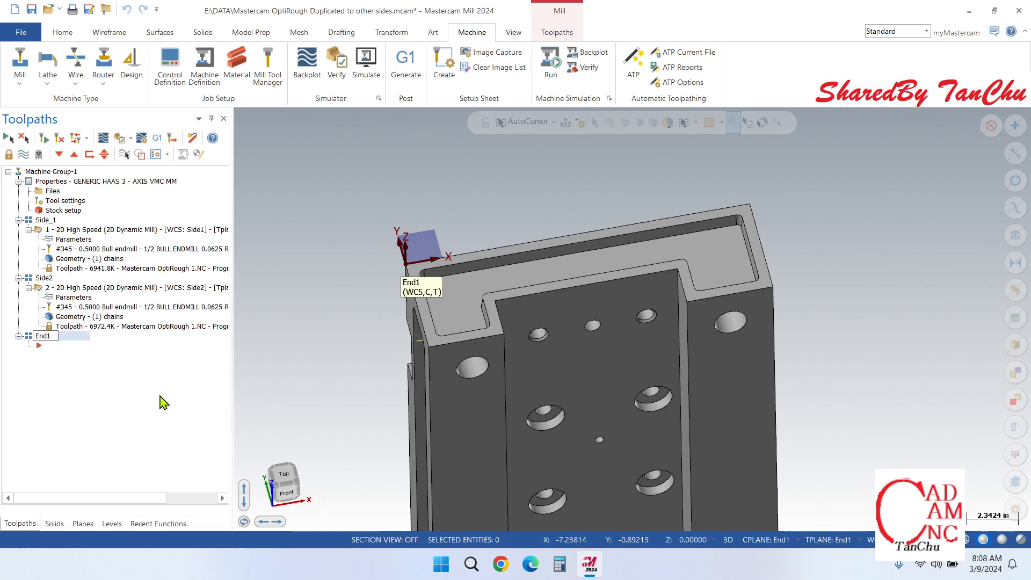
key("Return")
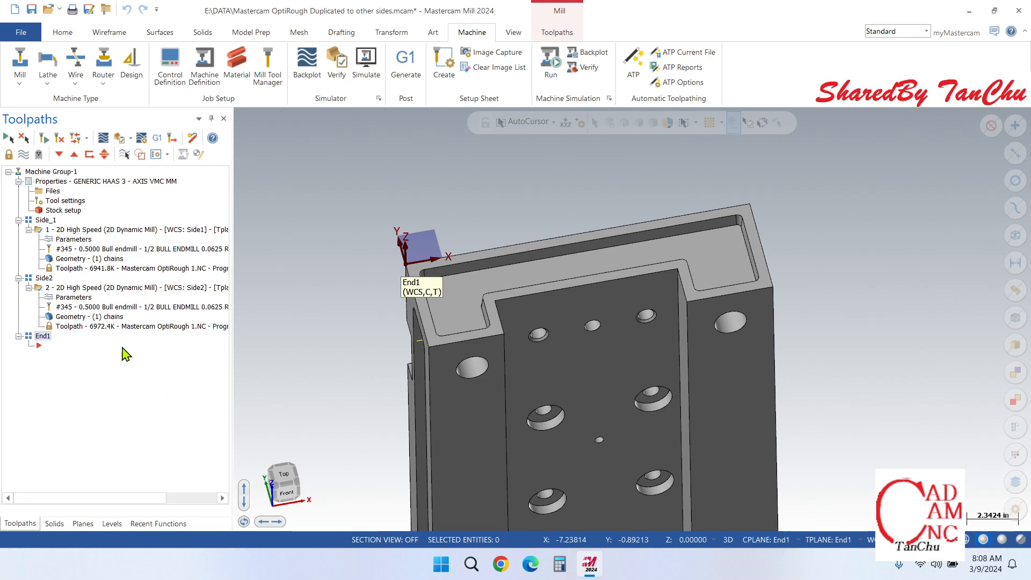
Step: Copy the Side2 2D dynamic mill operation and paste it into the End1 toolpath group
right_click(95, 291)
left_click(128, 307)
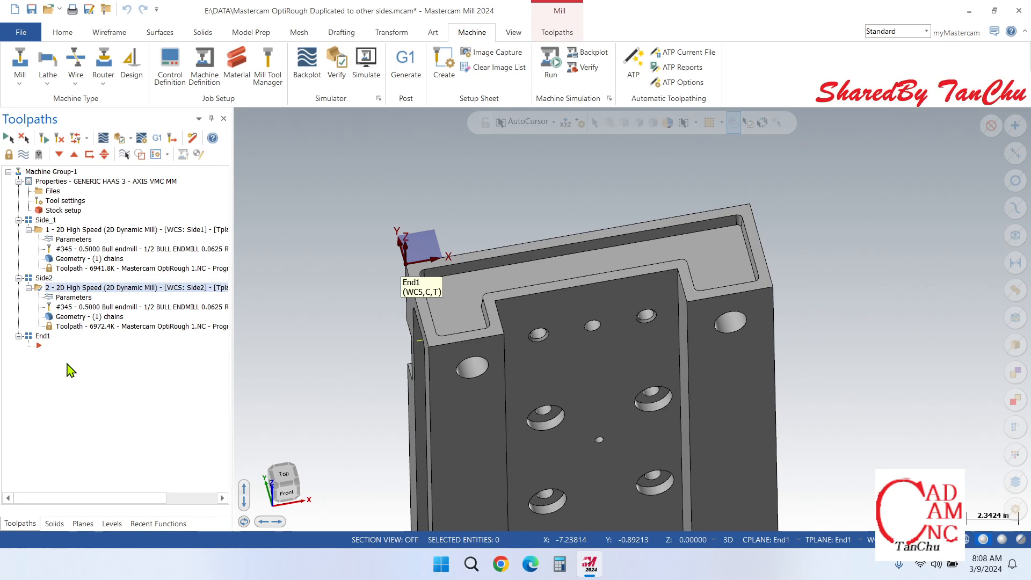
right_click(69, 371)
left_click(112, 136)
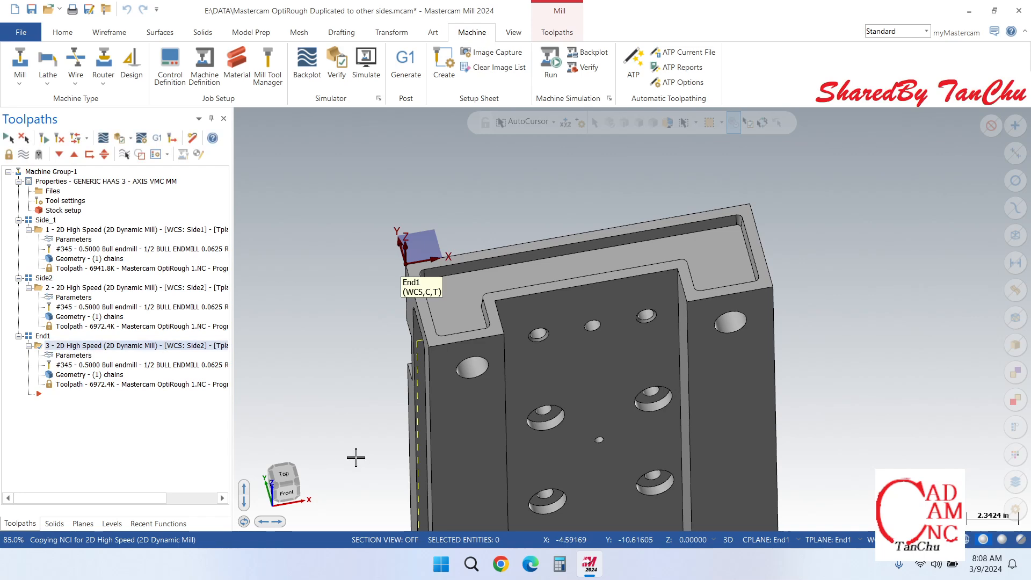
Step: Open the chain geometry options of the dynamic mill operation in the End1 group
scroll(508, 295, "up", 3)
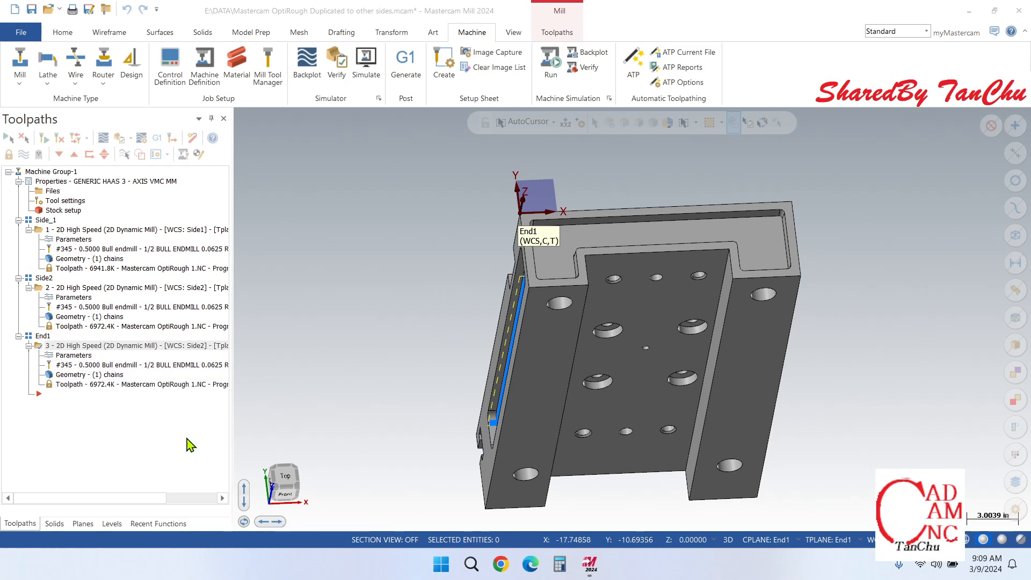
scroll(698, 236, "up", 2)
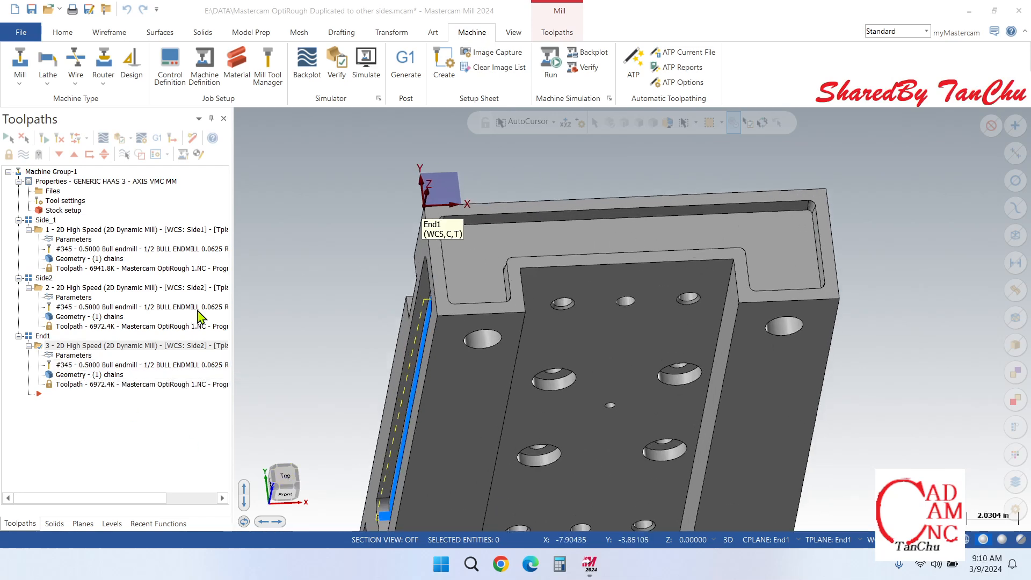
left_click(84, 376)
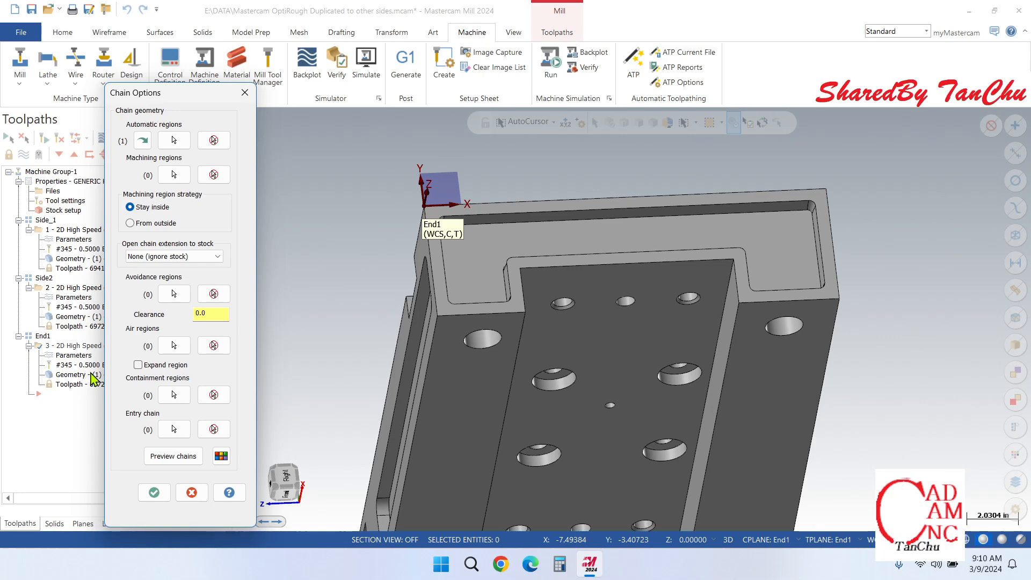
left_click(174, 140)
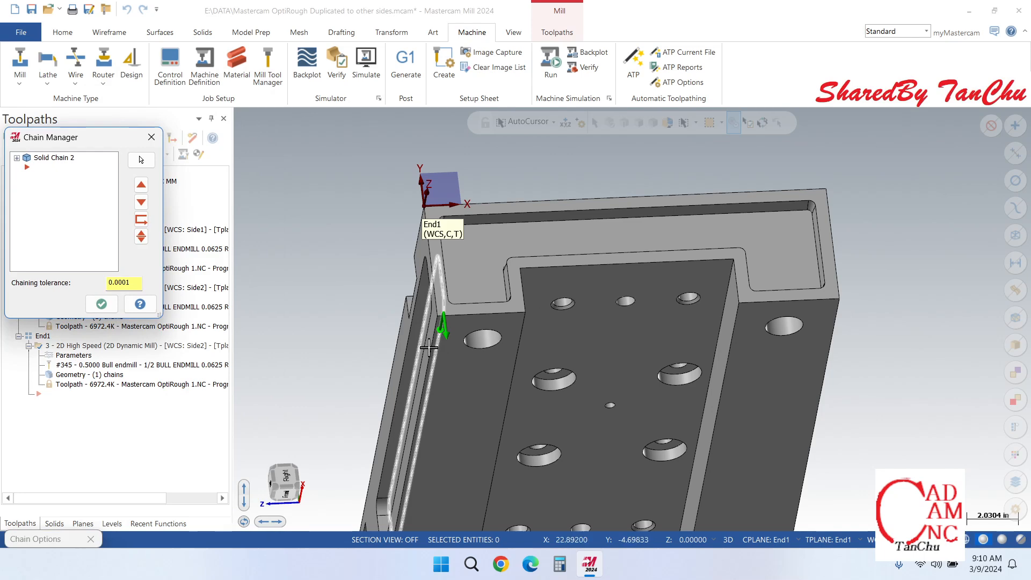
right_click(64, 176)
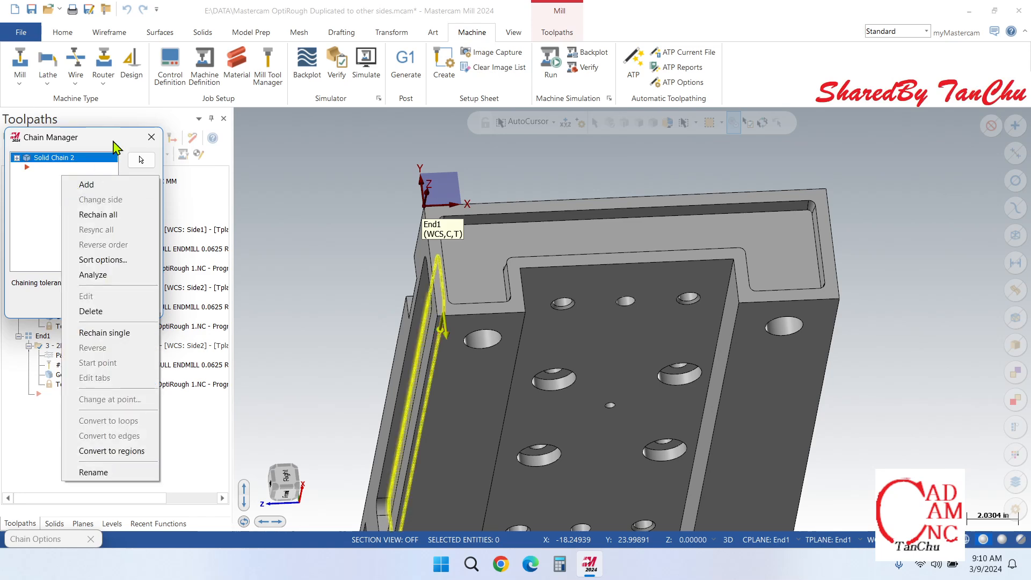
left_click(152, 137)
left_click(152, 137)
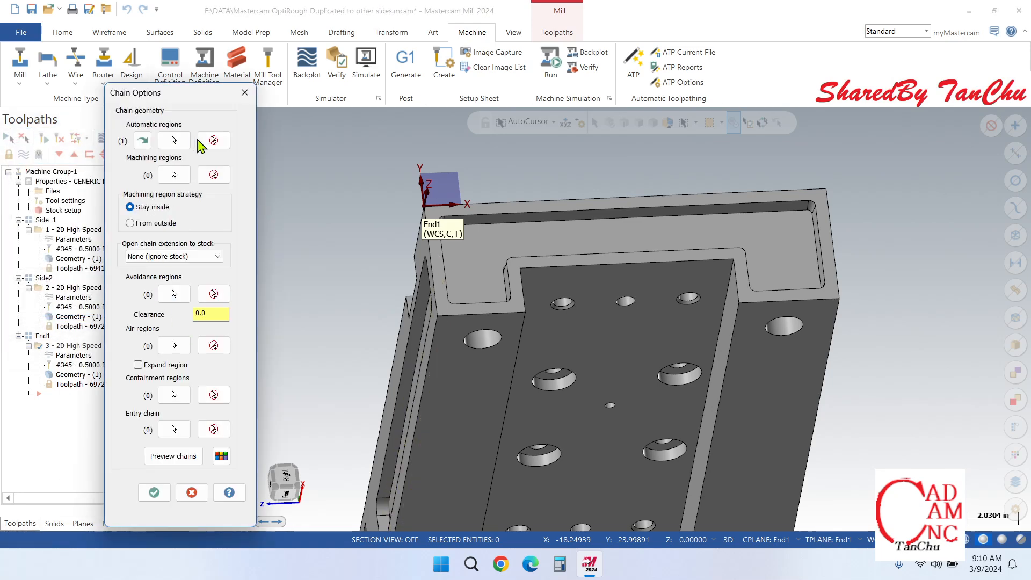
Step: Clear the inherited automatic region and chain the floor face of the end-face pocket as the automatic region
left_click(214, 140)
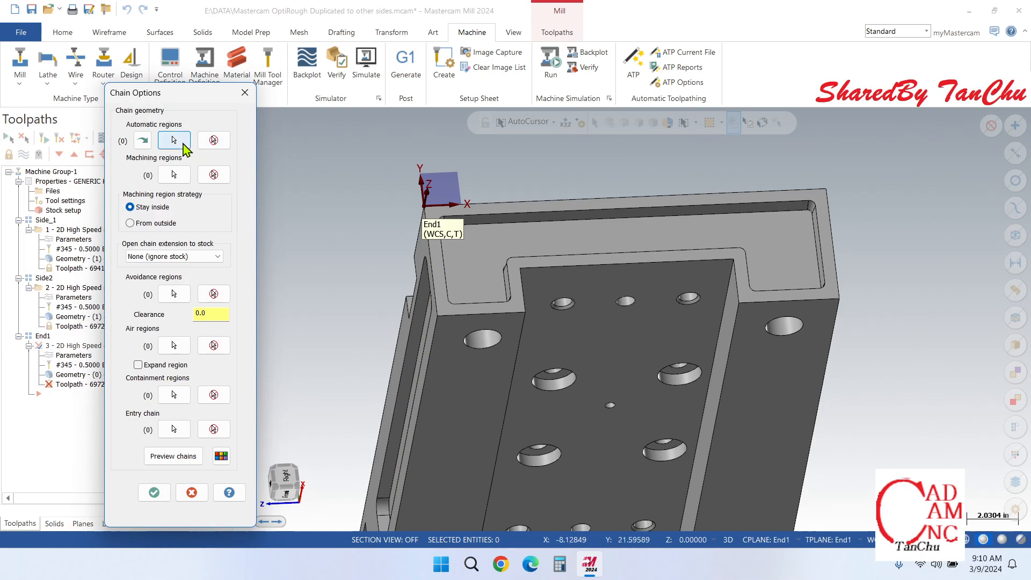
left_click(605, 235)
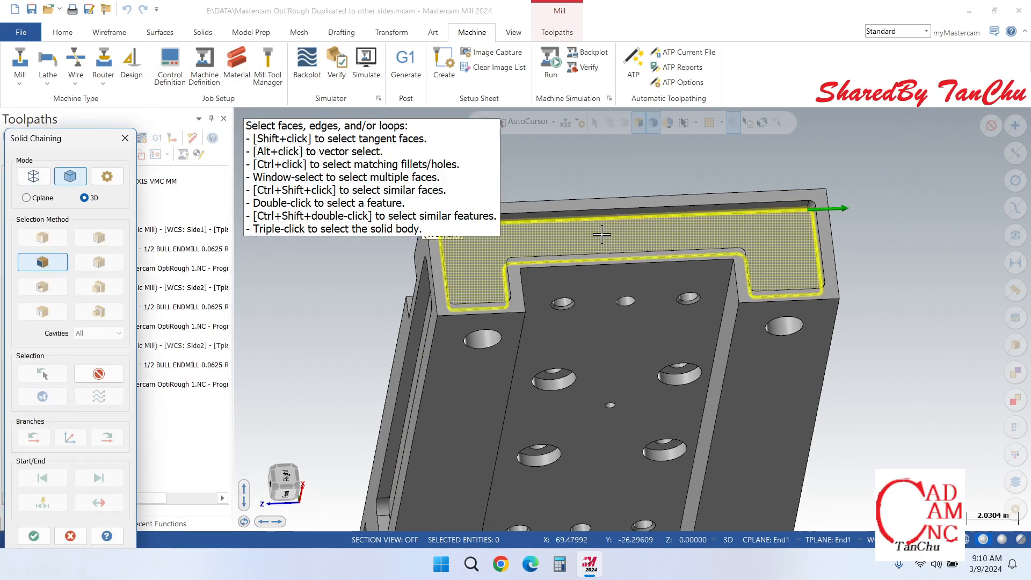
left_click(40, 541)
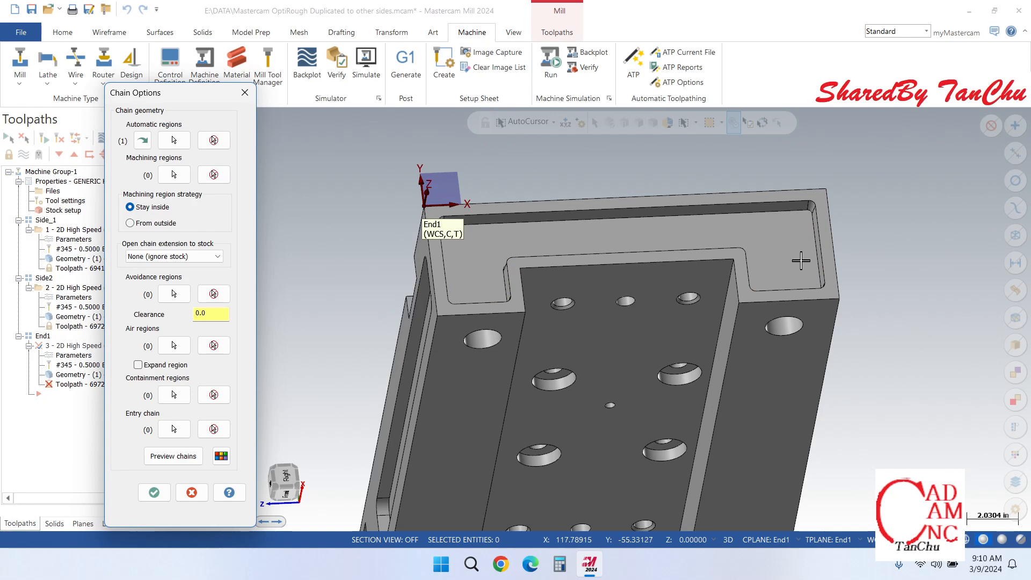
Step: Examine the corner radii and walls of the end-face pocket up close, and accept the chain options
scroll(801, 260, "up", 3)
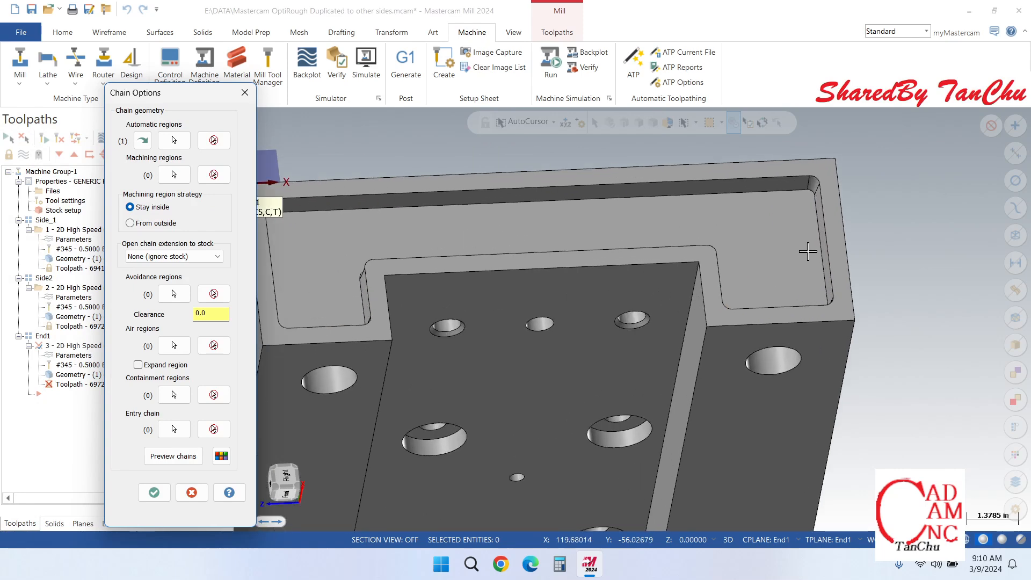
scroll(801, 185, "up", 3)
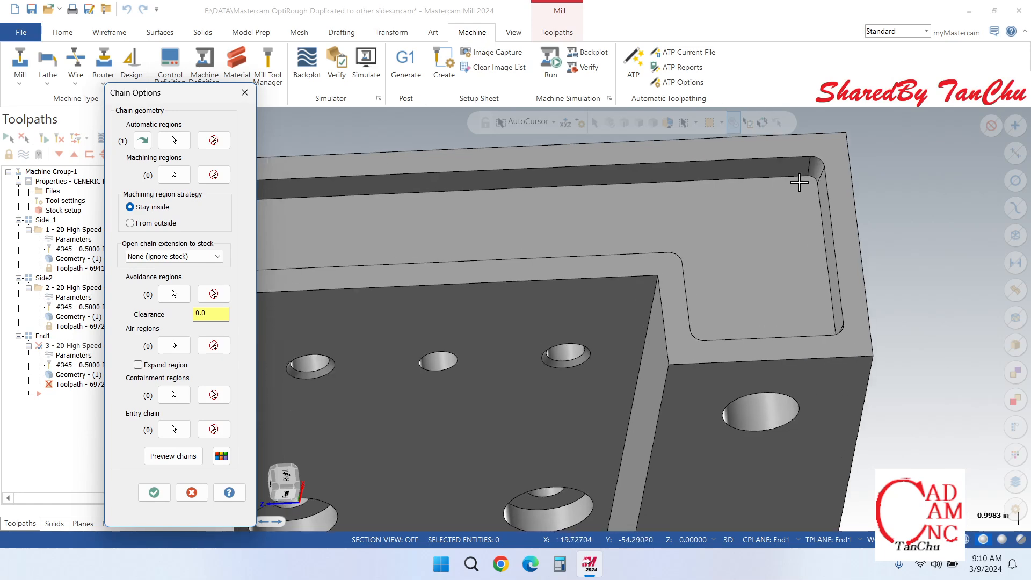
scroll(817, 170, "up", 1)
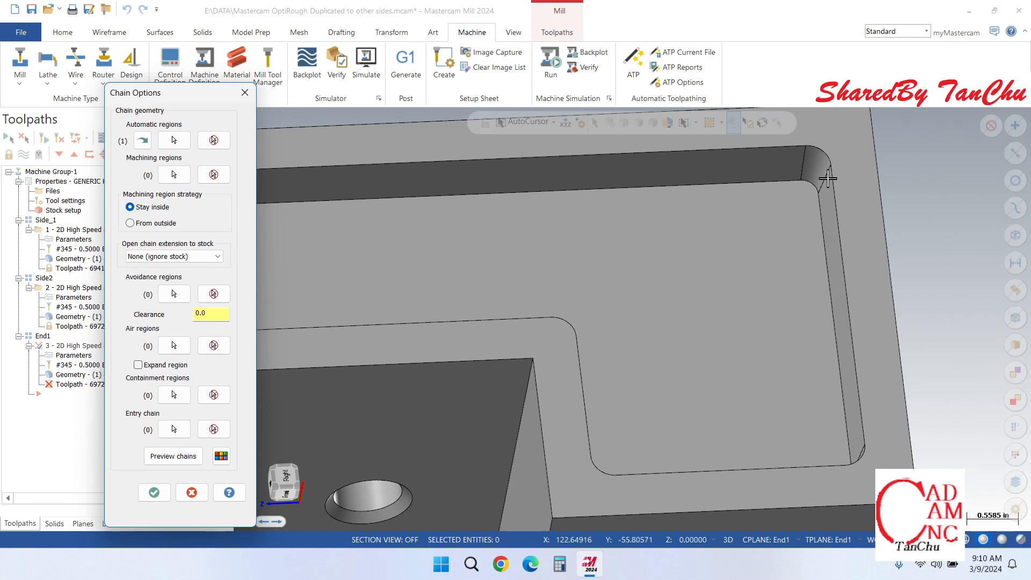
scroll(828, 178, "down", 5)
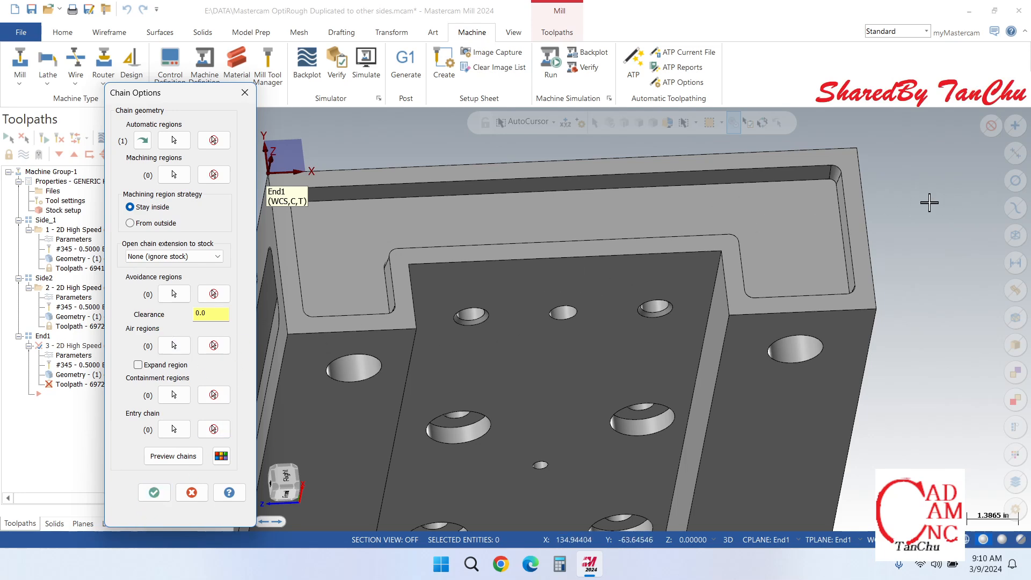
scroll(827, 231, "up", 1)
scroll(830, 239, "up", 1)
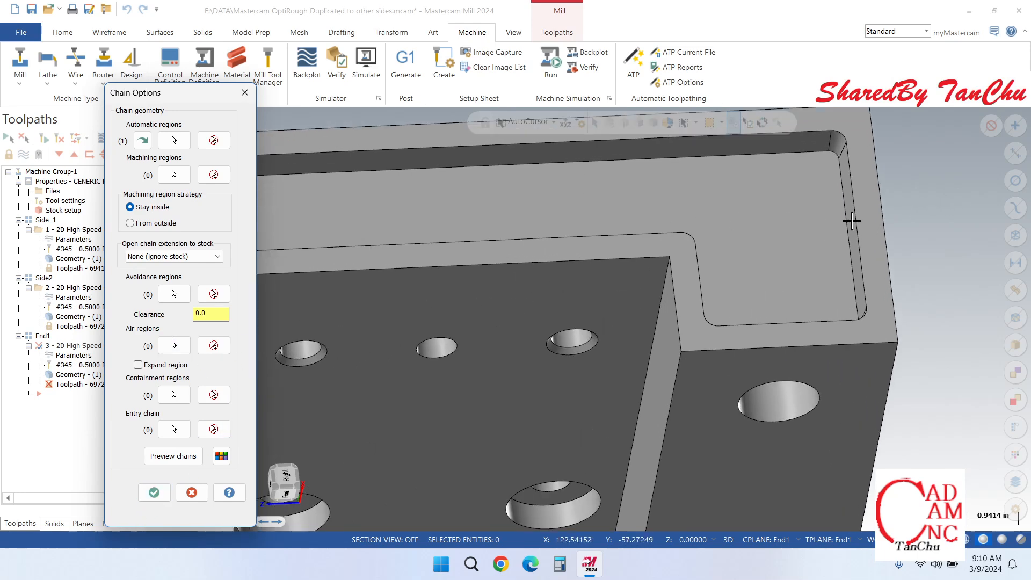
scroll(806, 156, "down", 2)
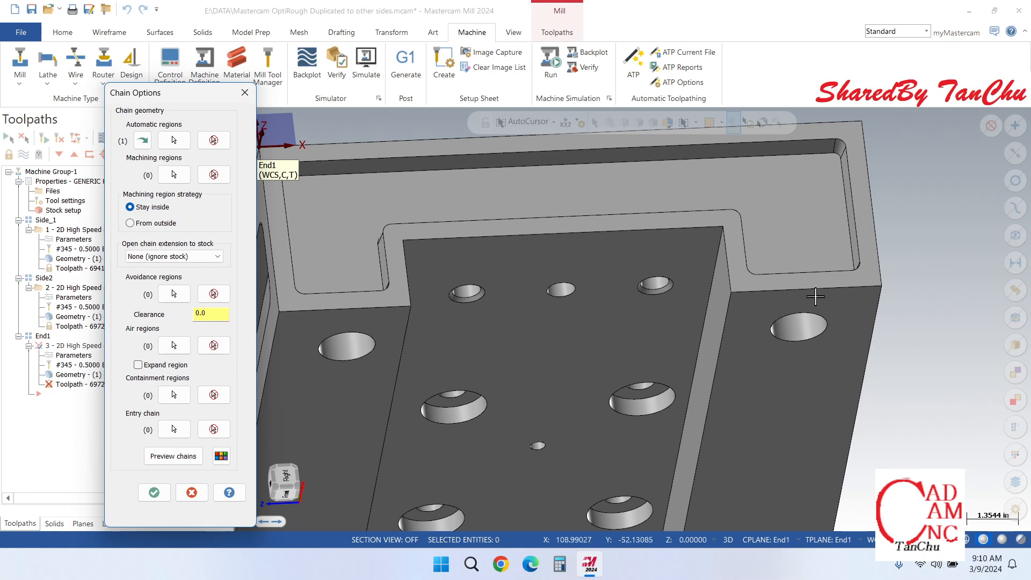
scroll(855, 241, "up", 4)
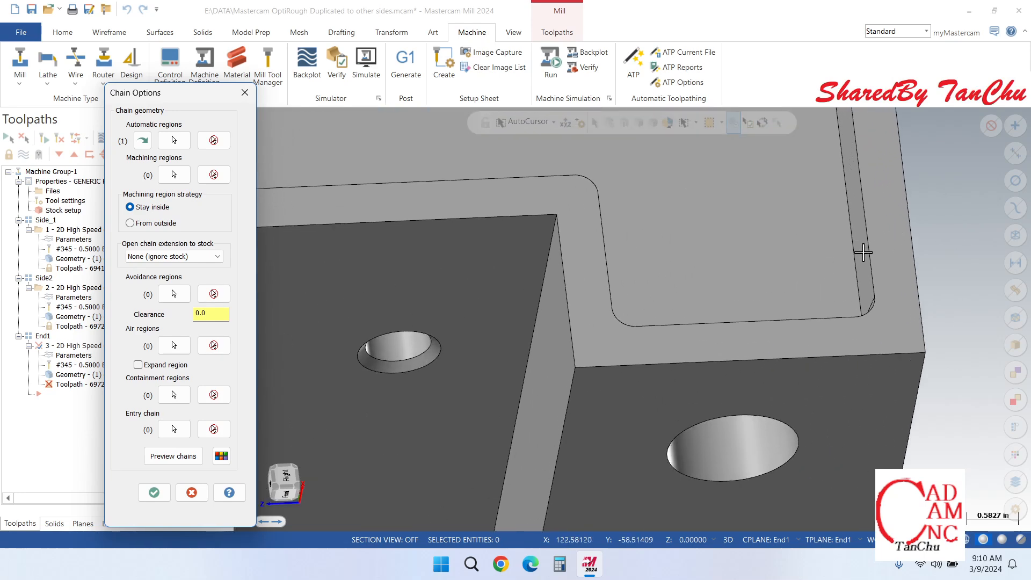
left_click(154, 495)
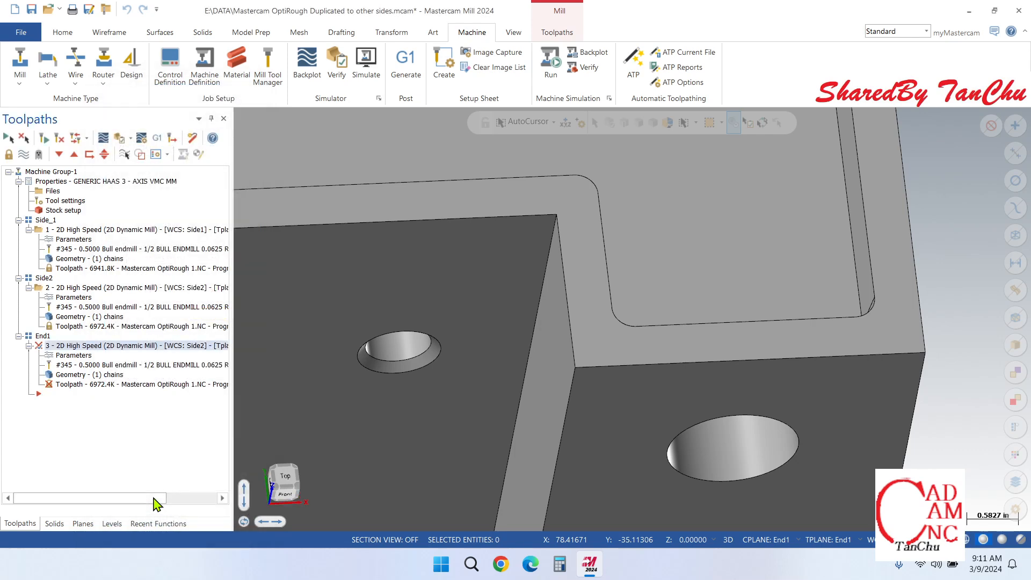
Step: Set the End1 operation's working coordinate system, tool plane and construction plane to End1
double_click(75, 357)
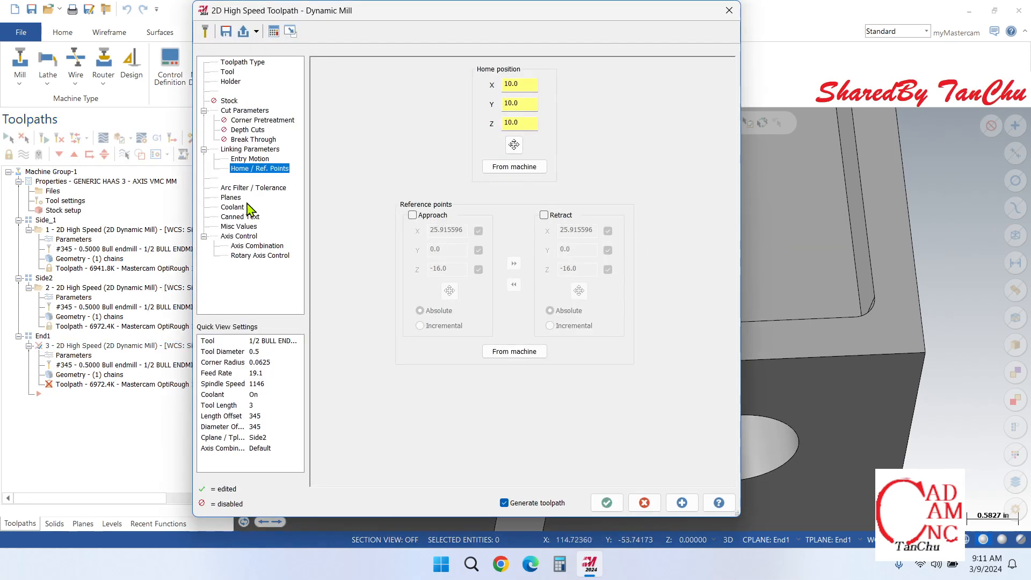
left_click(231, 197)
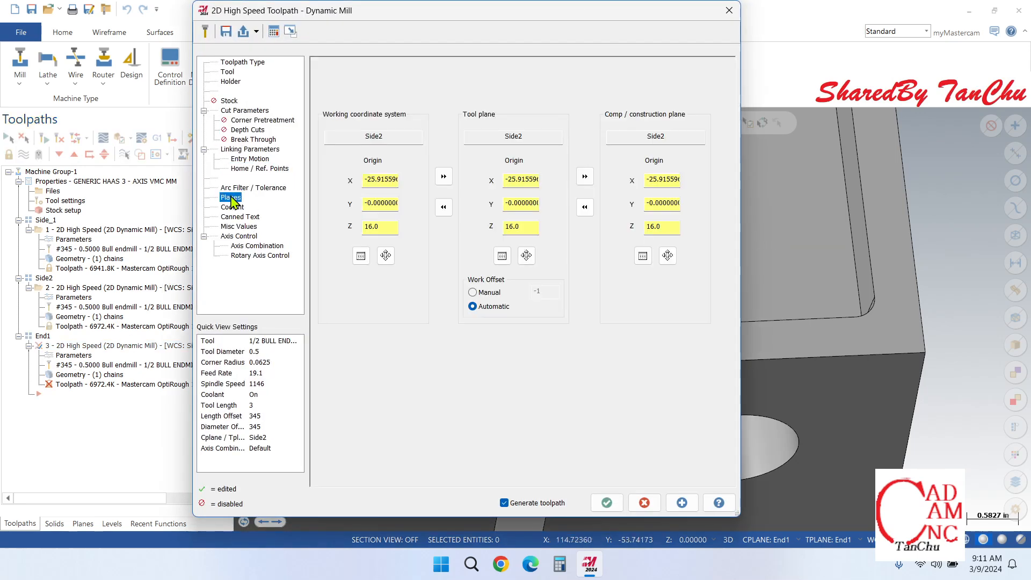
left_click(361, 256)
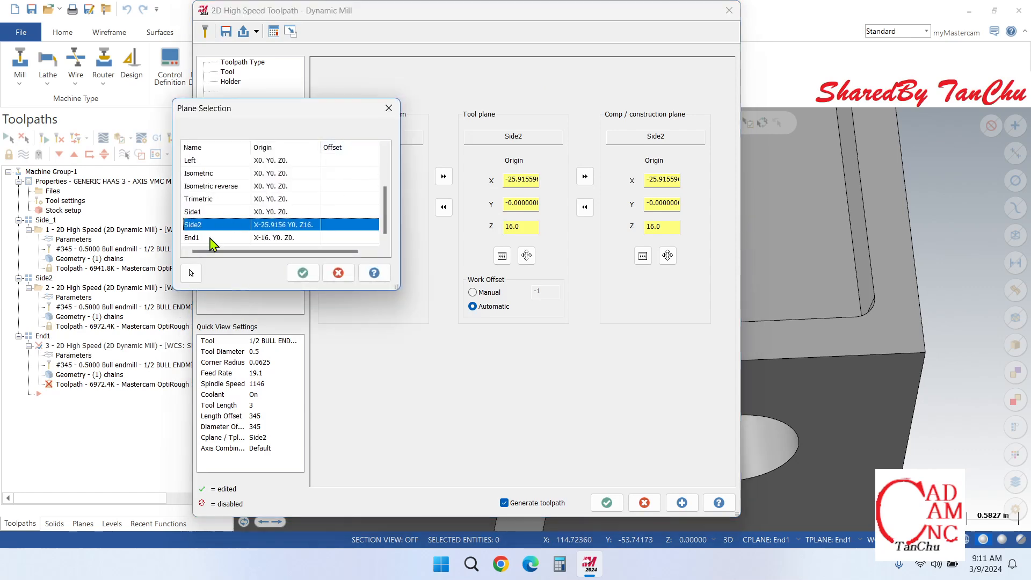
left_click(210, 238)
left_click(302, 273)
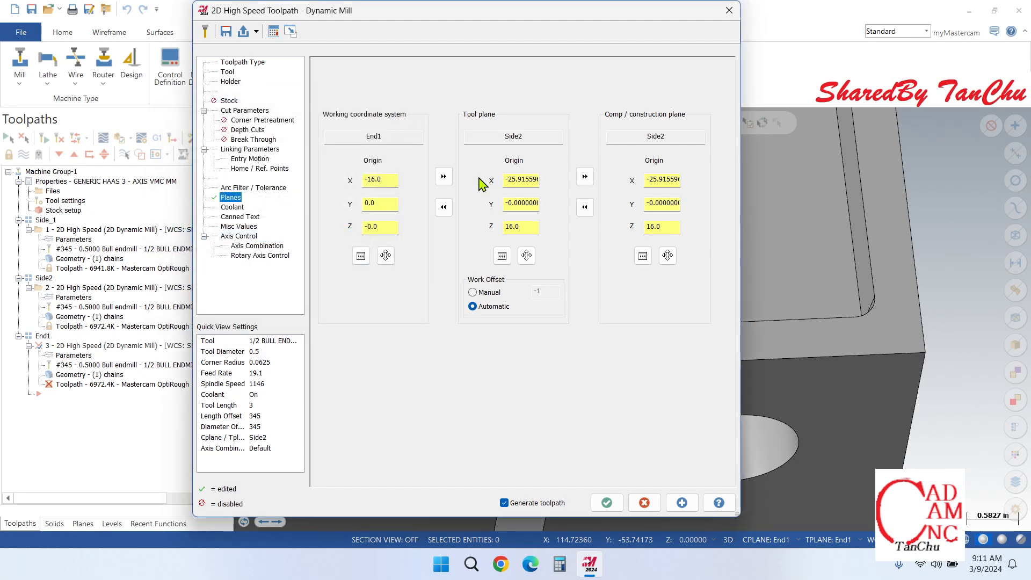
left_click(443, 176)
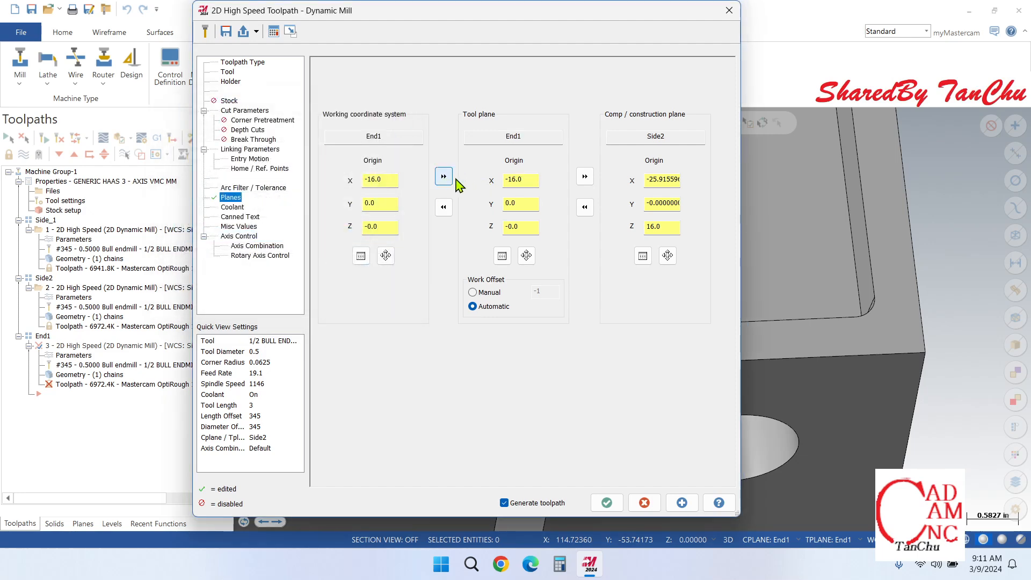
left_click(584, 177)
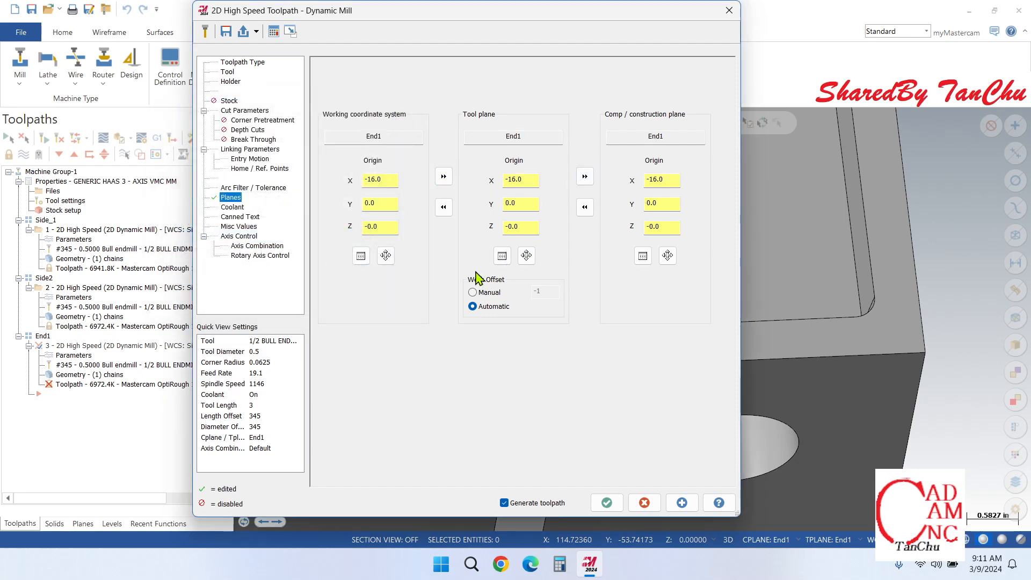
Step: Load the home position of the End1 operation from the machine definition
left_click(245, 169)
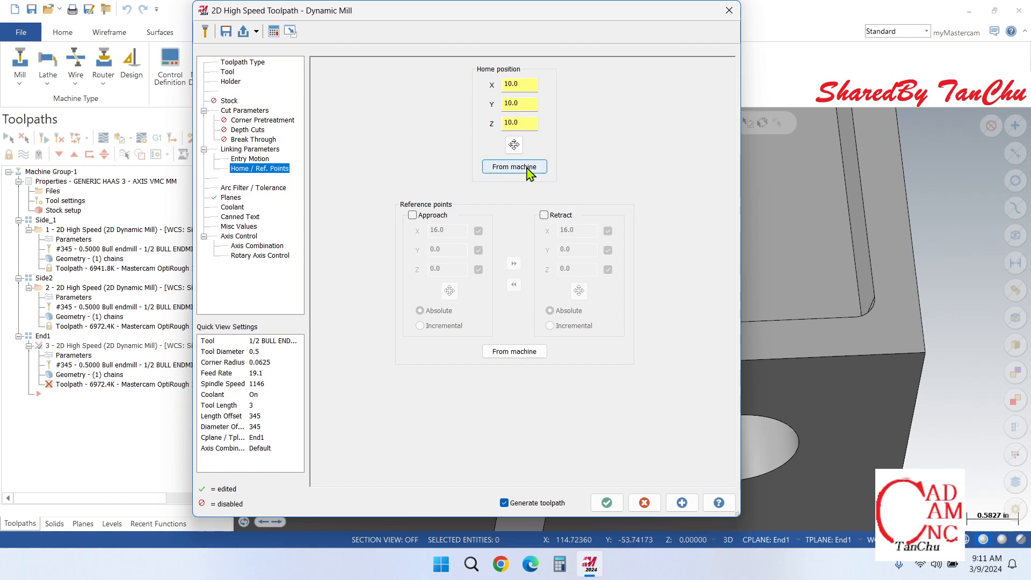
left_click(527, 167)
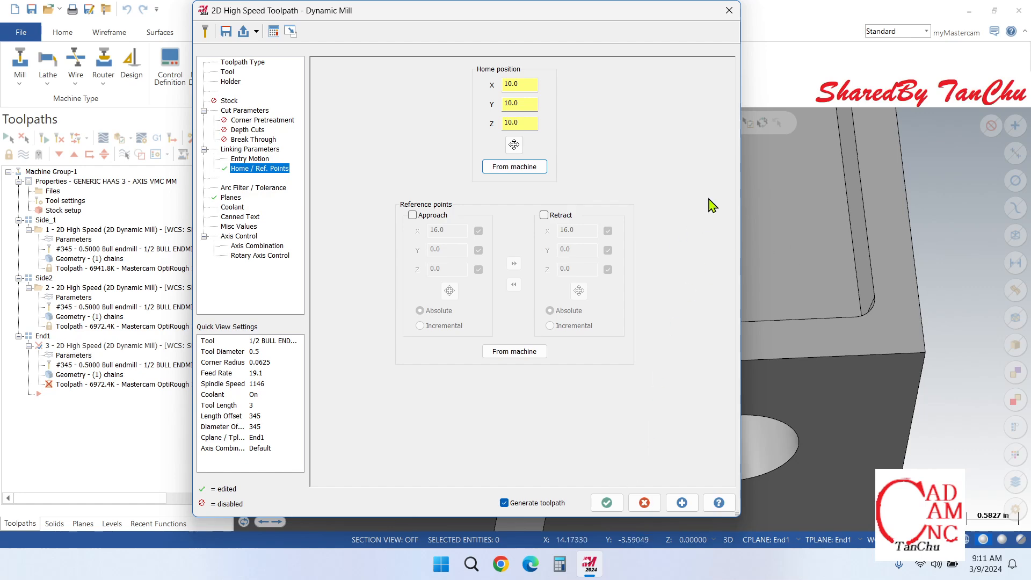
Step: Measure the distance from the floor edge to the upper edge of the end-face pocket, and close the result
right_click(911, 205)
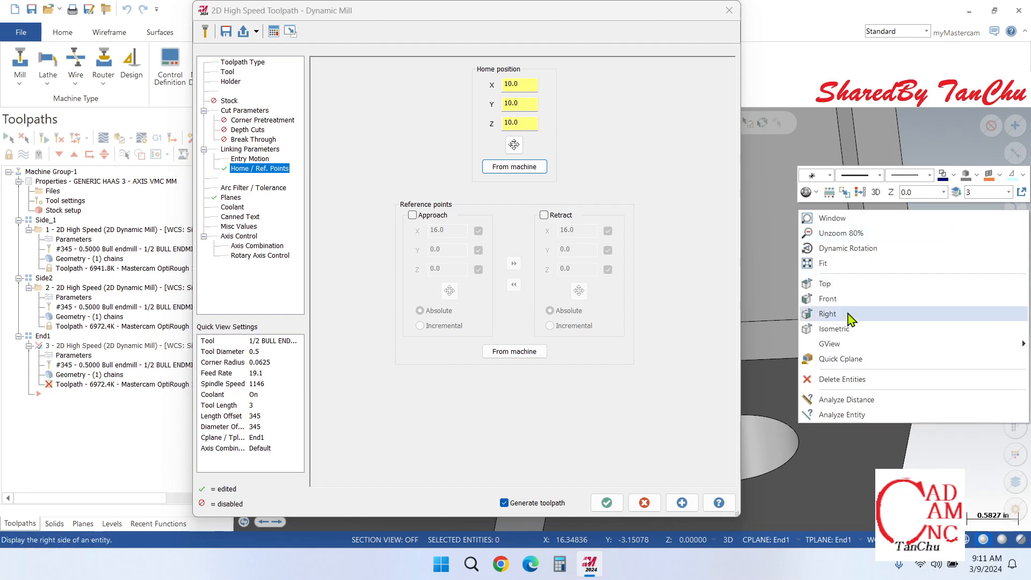
left_click(849, 400)
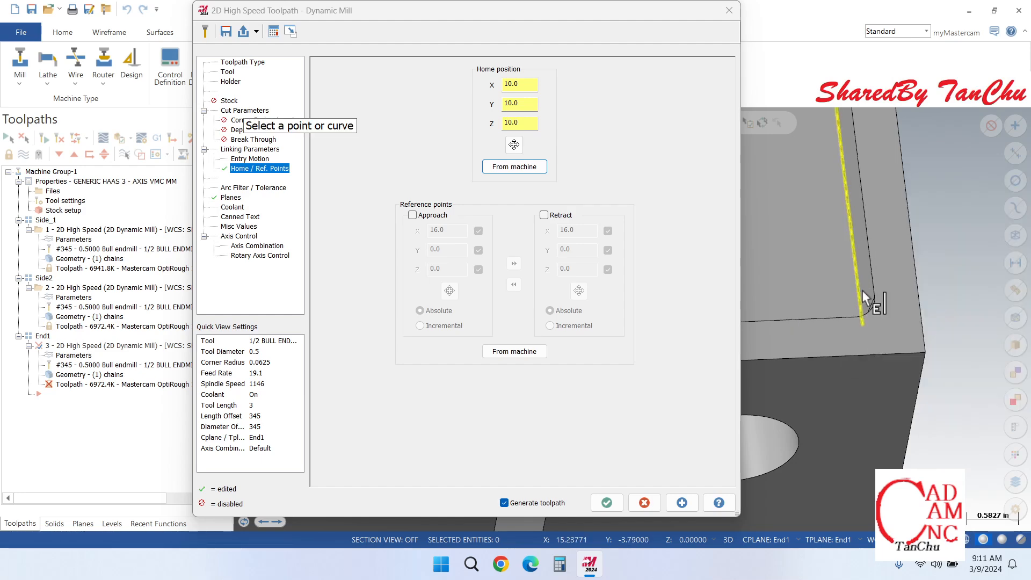
scroll(862, 291, "down", 2)
scroll(861, 180, "up", 4)
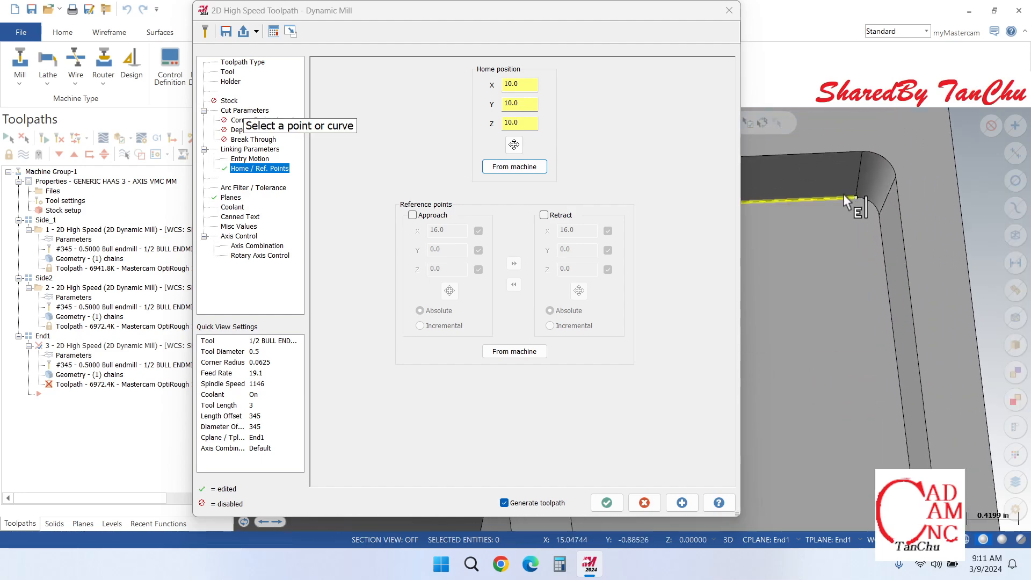
left_click(843, 194)
left_click(828, 151)
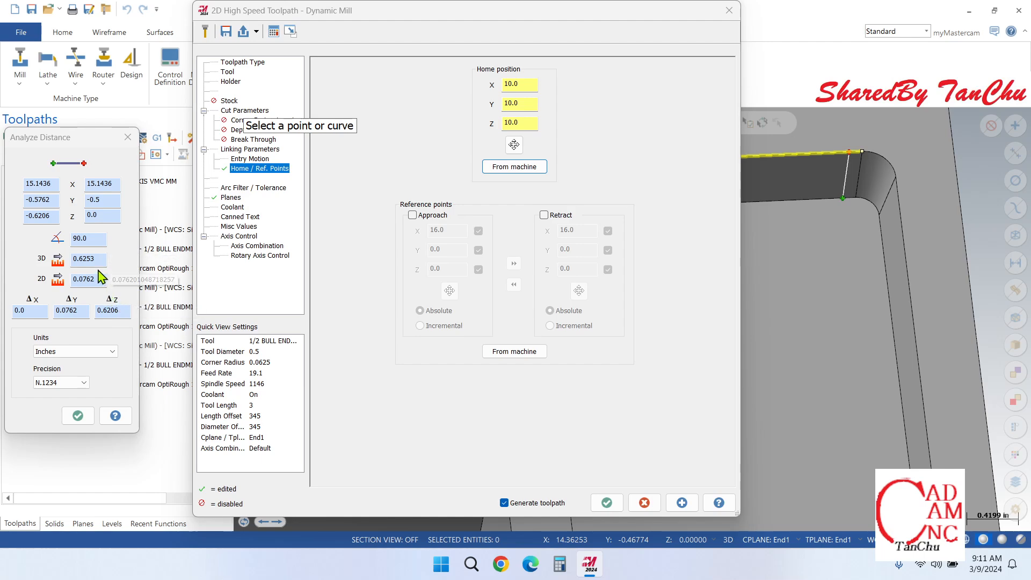
scroll(969, 234, "down", 2)
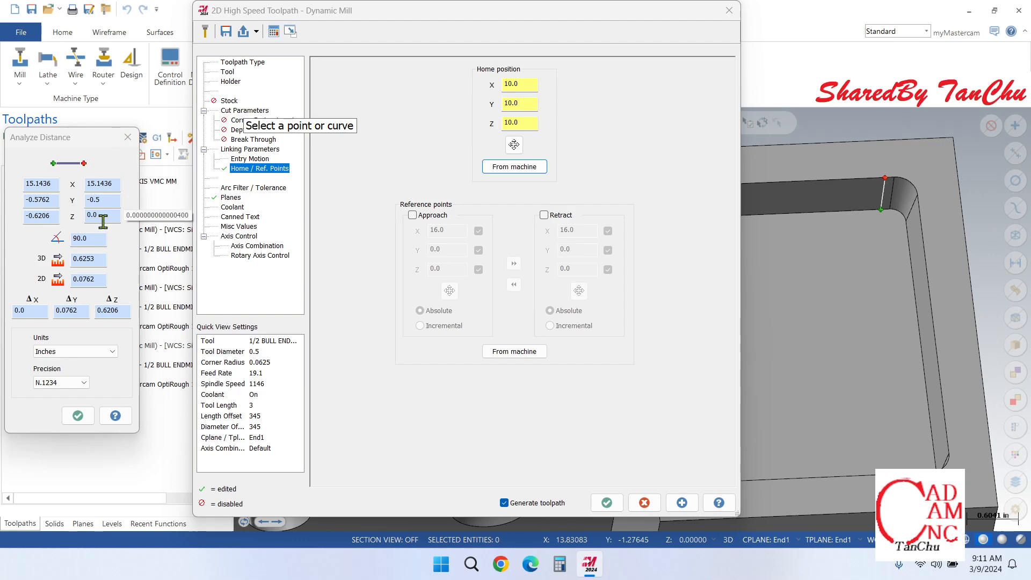
left_click(128, 137)
Step: Measure the distance between the lower and upper edge endpoints at the end-face pocket's rounded corner
scroll(918, 243, "down", 3)
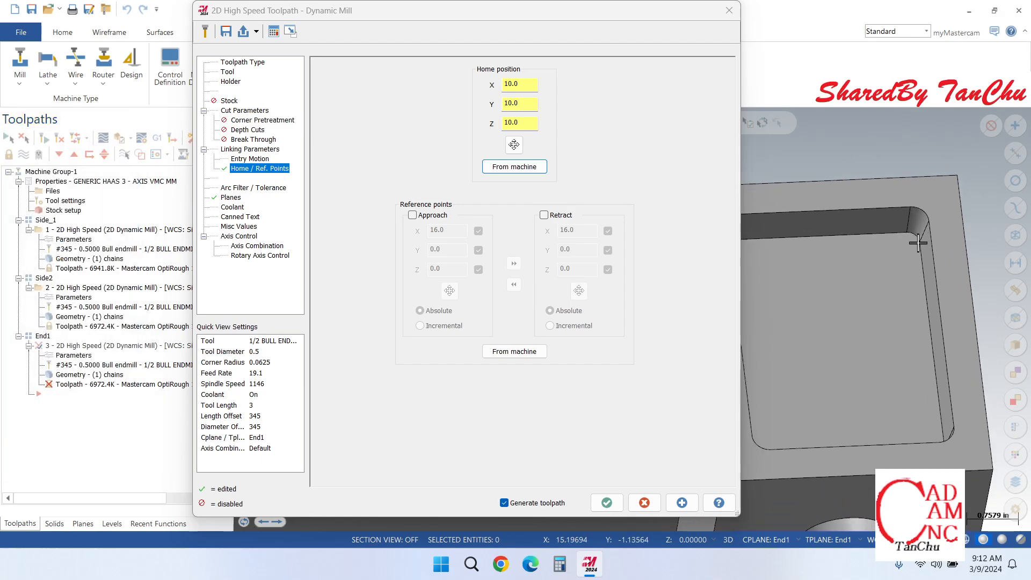
scroll(869, 208, "up", 3)
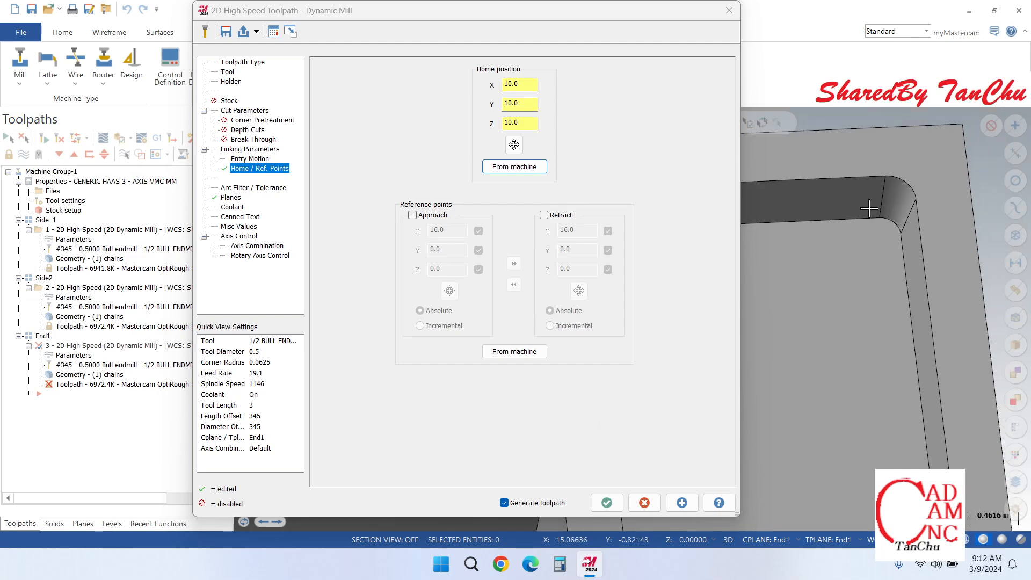
scroll(869, 209, "up", 2)
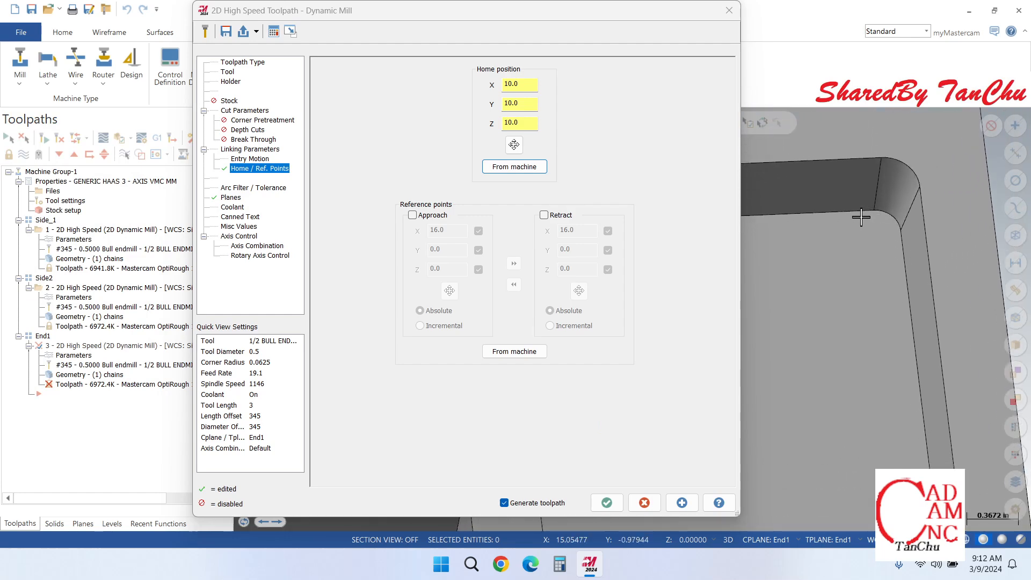
right_click(913, 242)
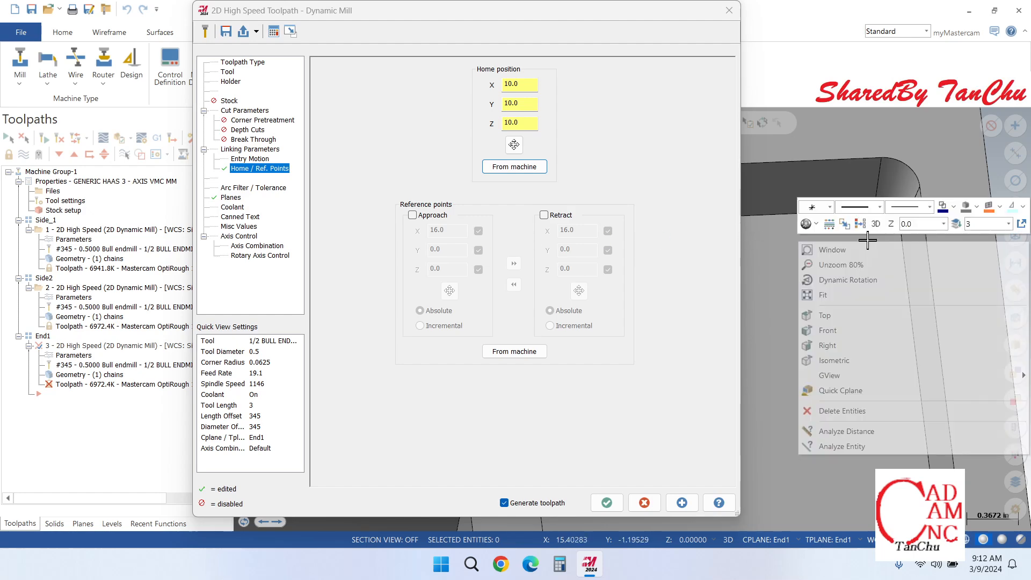
right_click(754, 267)
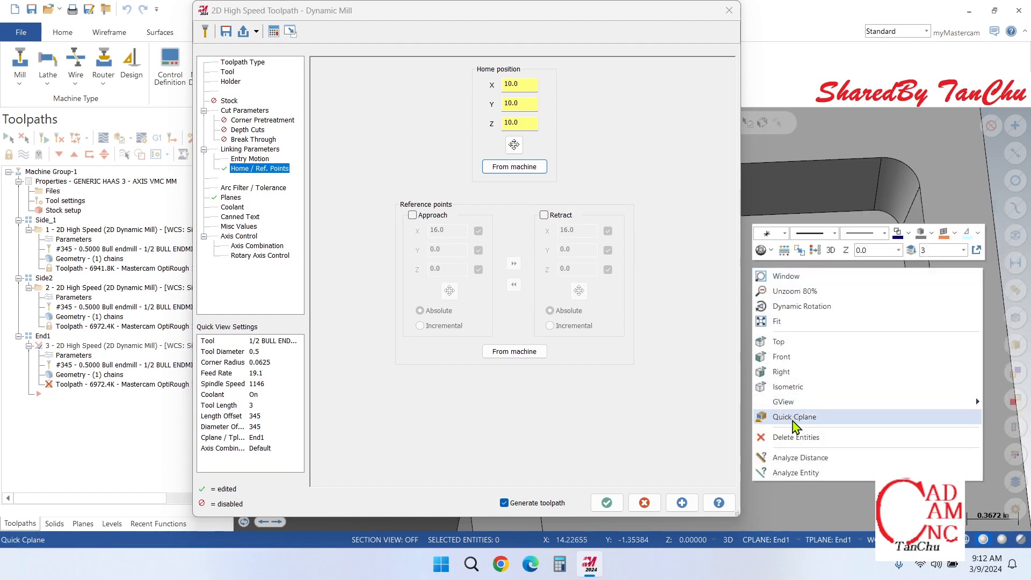
left_click(794, 459)
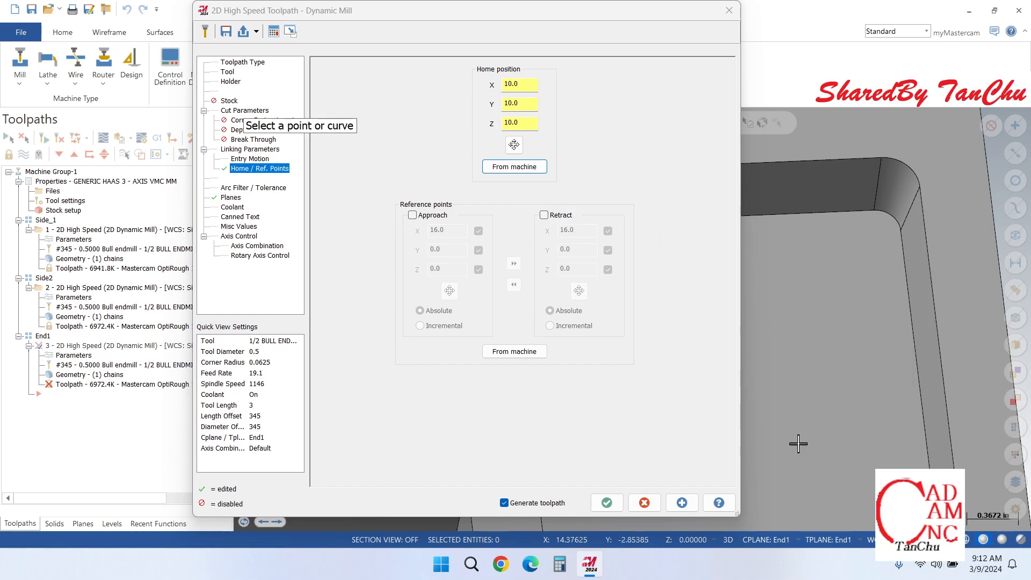
left_click(873, 211)
left_click(881, 158)
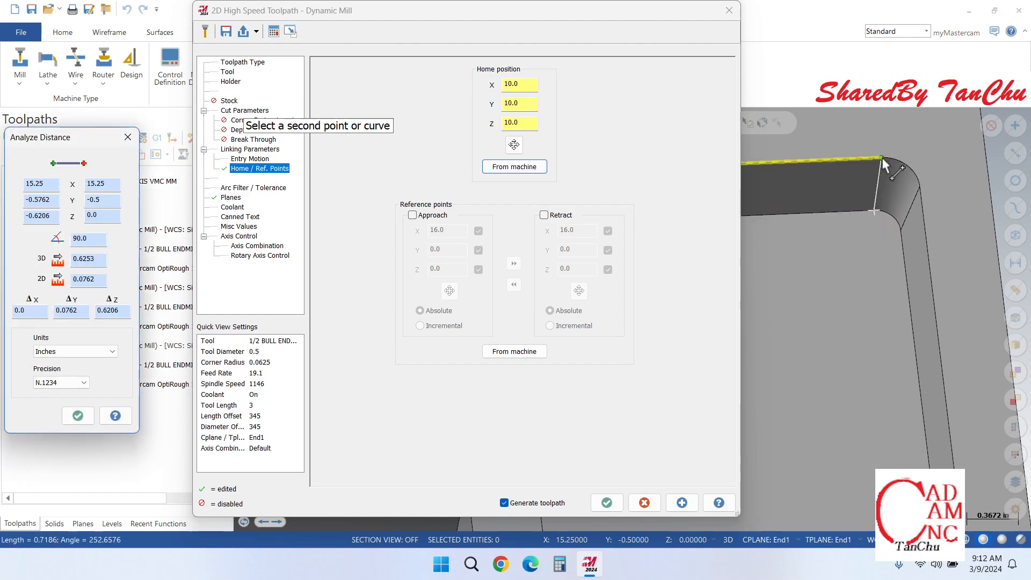
left_click(881, 158)
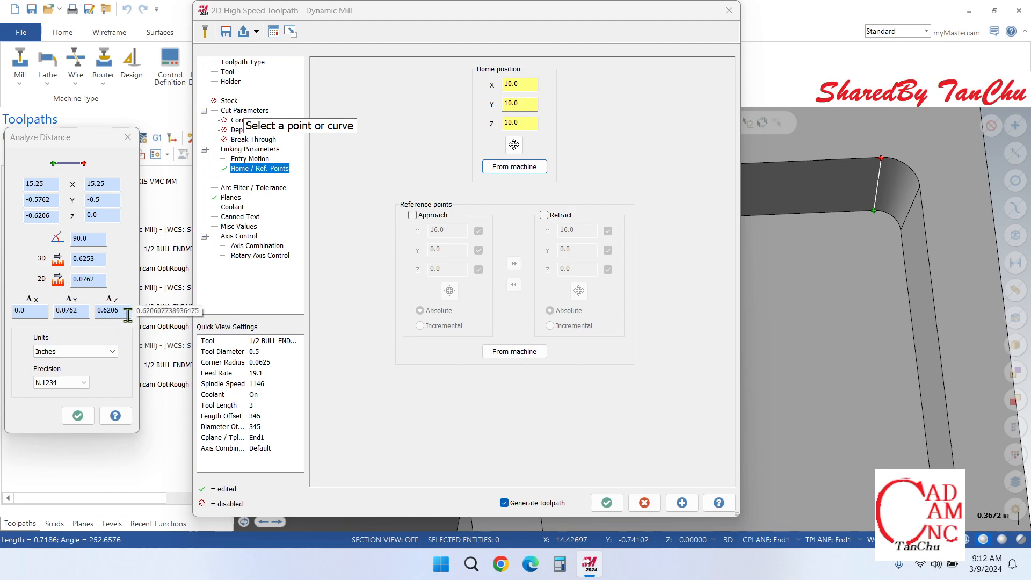
scroll(927, 304, "down", 5)
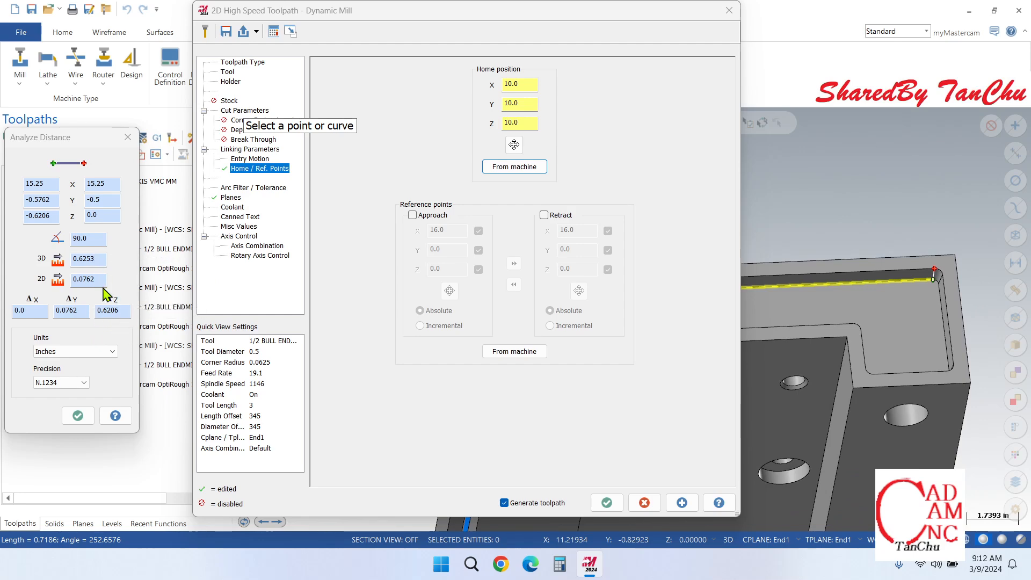
Step: Copy the pocket floor point's Z coordinate, set the End1 operation's absolute depth to -0.6206, and accept the parameters
left_click_drag(54, 217, 10, 221)
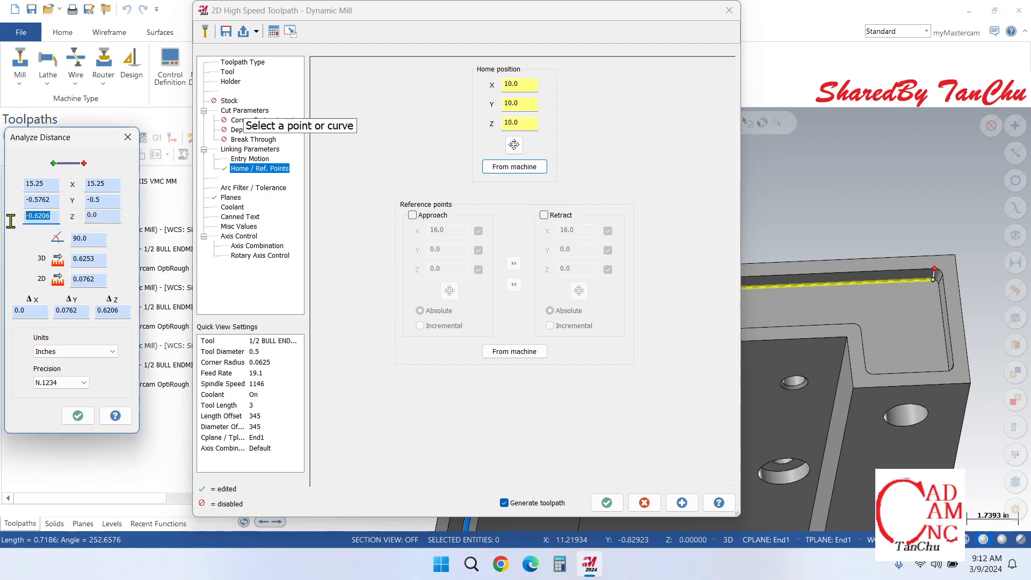
right_click(31, 215)
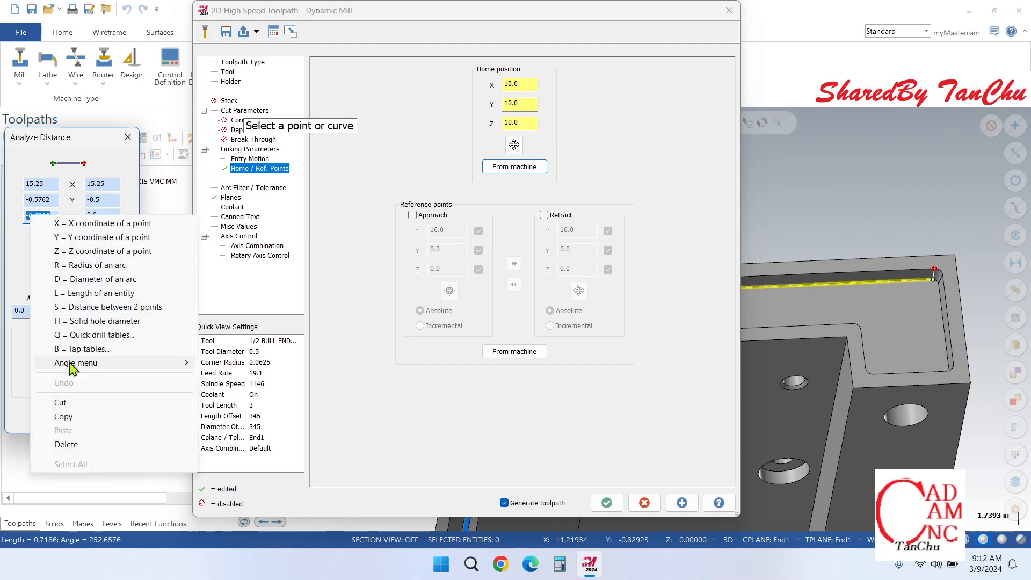
left_click(77, 418)
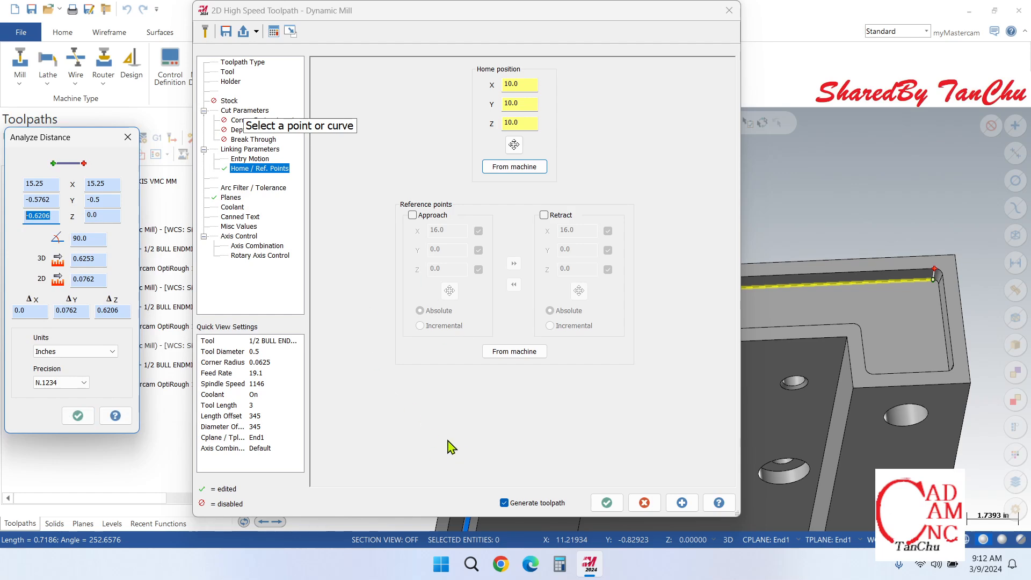
left_click(252, 150)
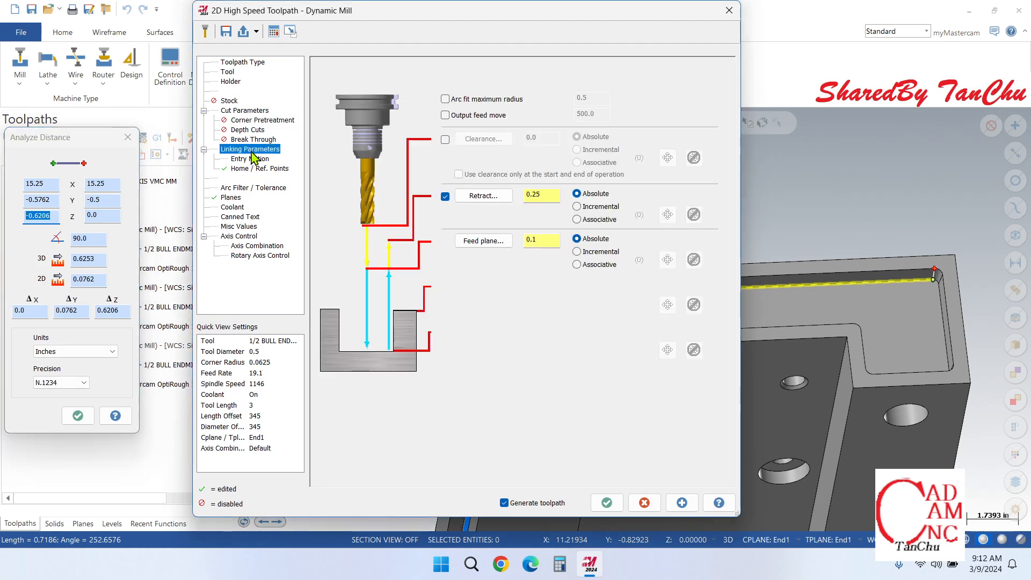
left_click_drag(555, 329, 493, 325)
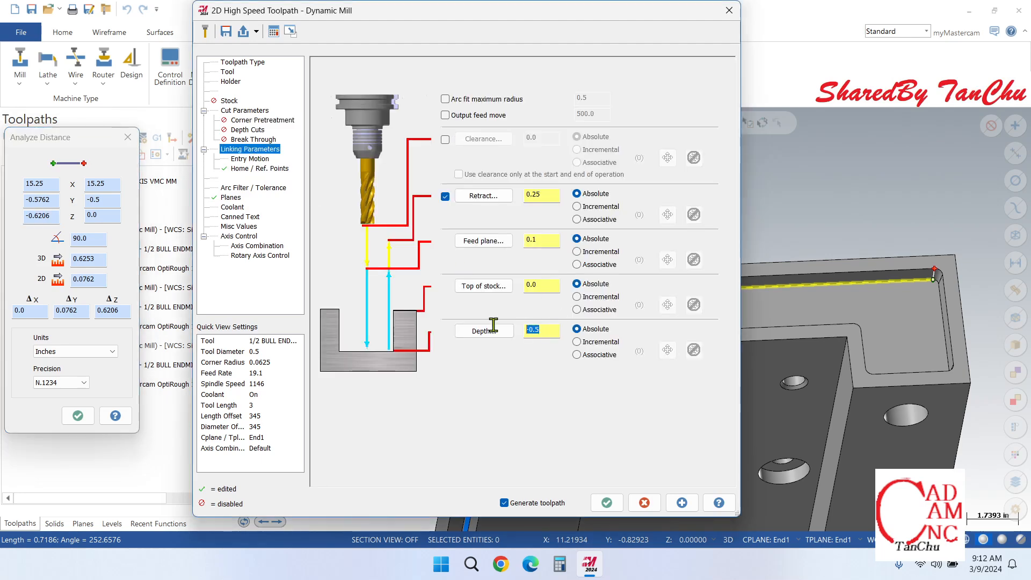
right_click(535, 331)
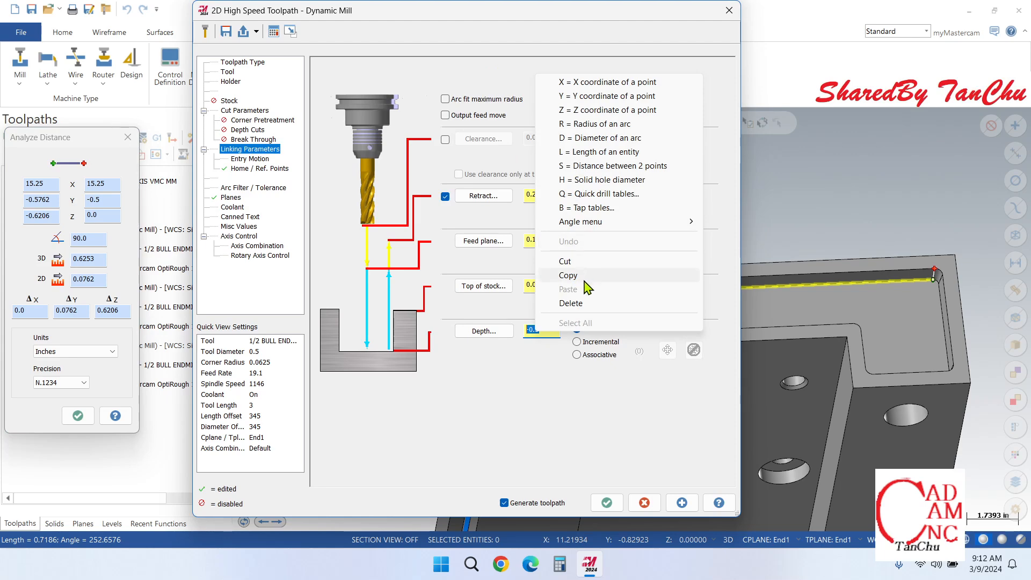
left_click(549, 334)
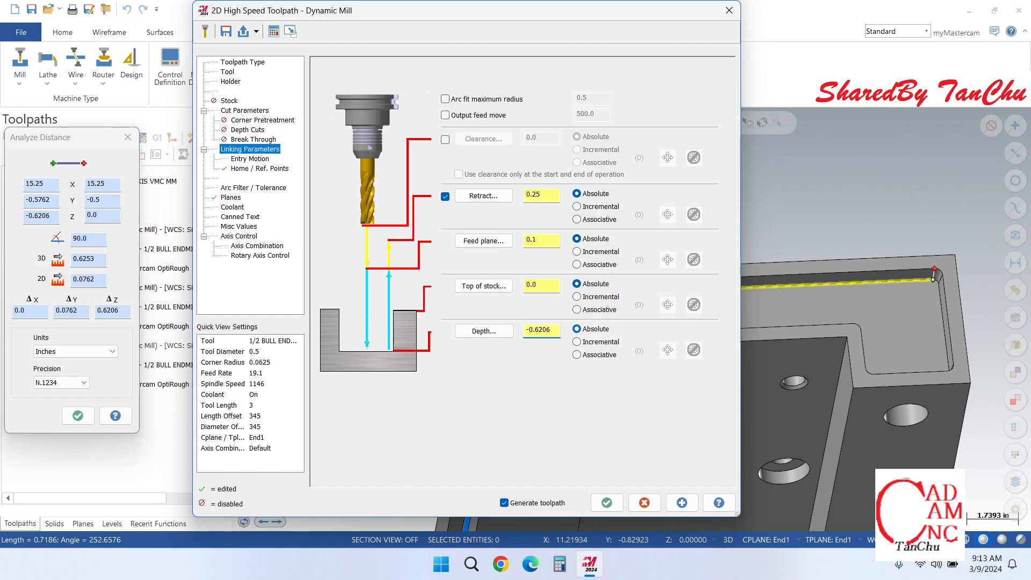
left_click(613, 509)
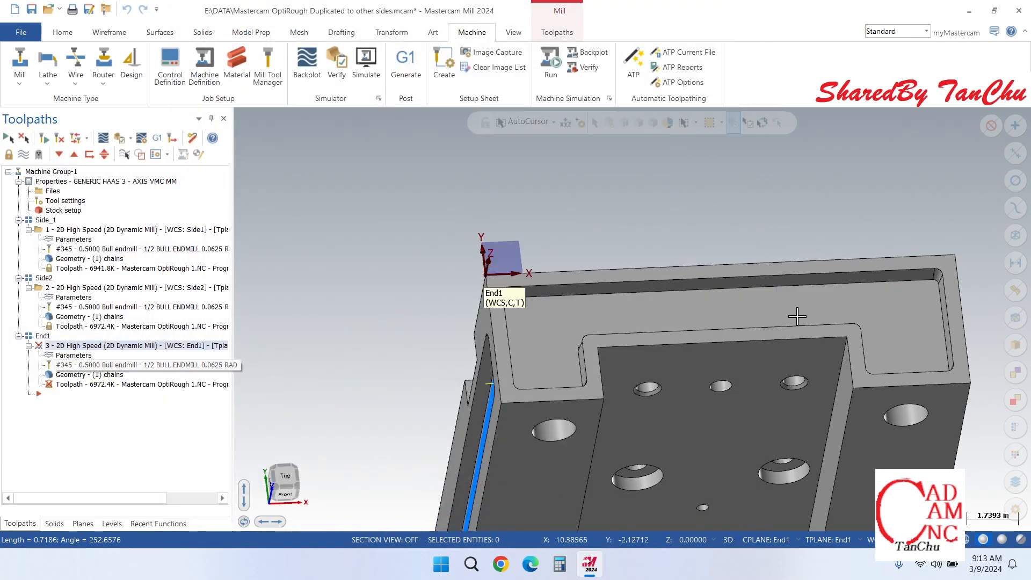
Step: Reopen the End1 operation's parameters, apply them to generate the toolpath, and close the dialog
scroll(555, 283, "up", 4)
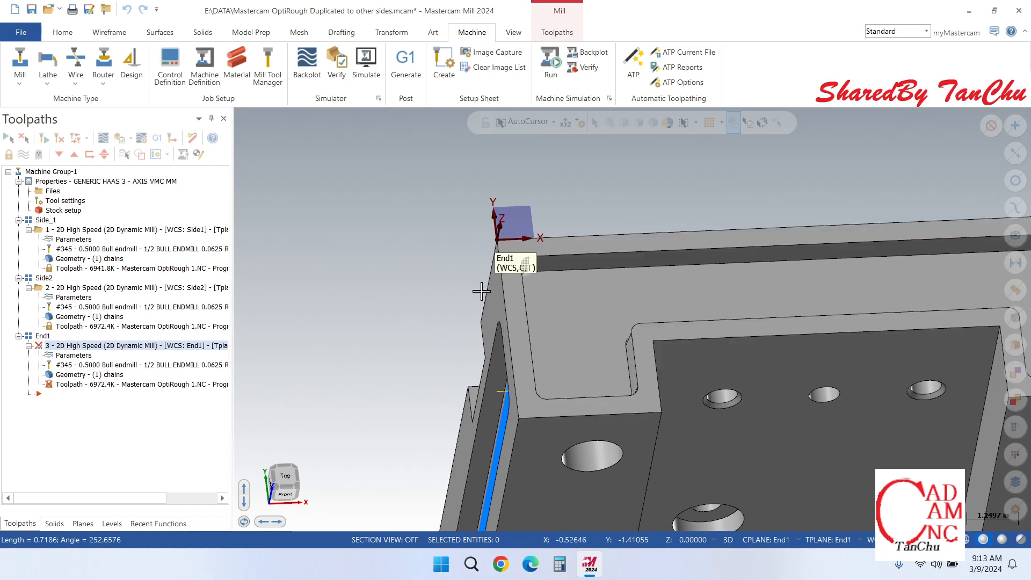
left_click(74, 355)
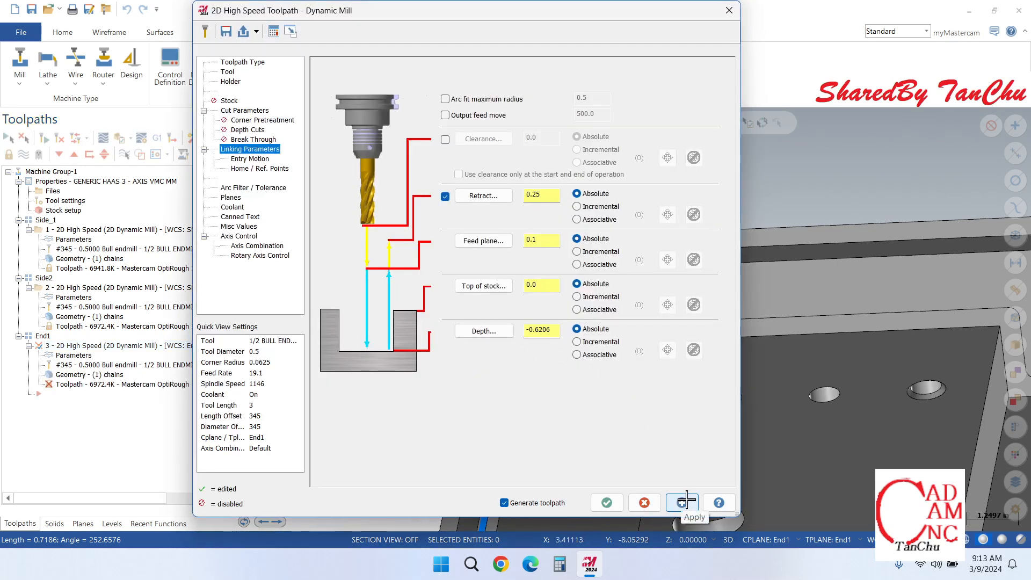
left_click(685, 503)
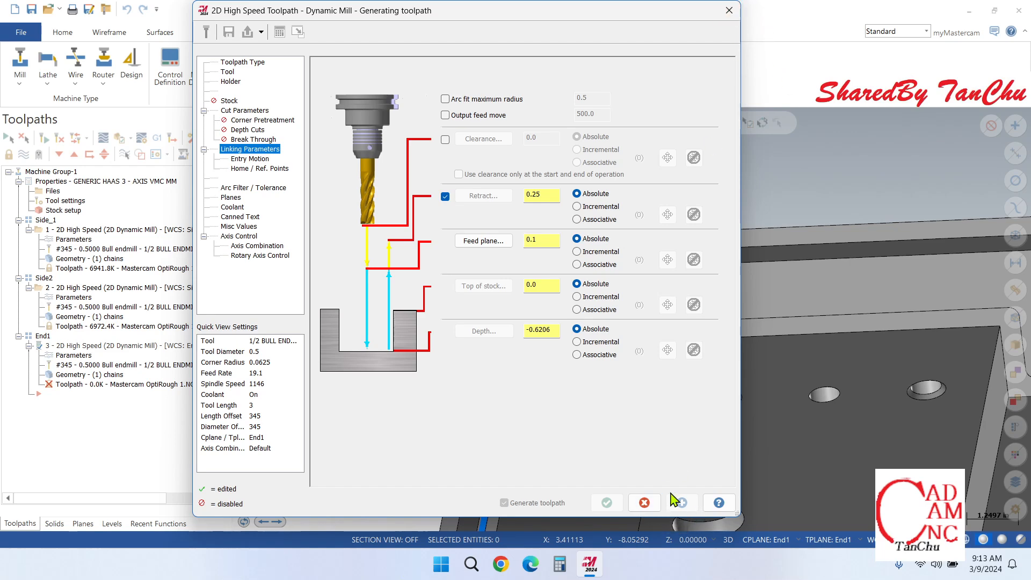
left_click(729, 10)
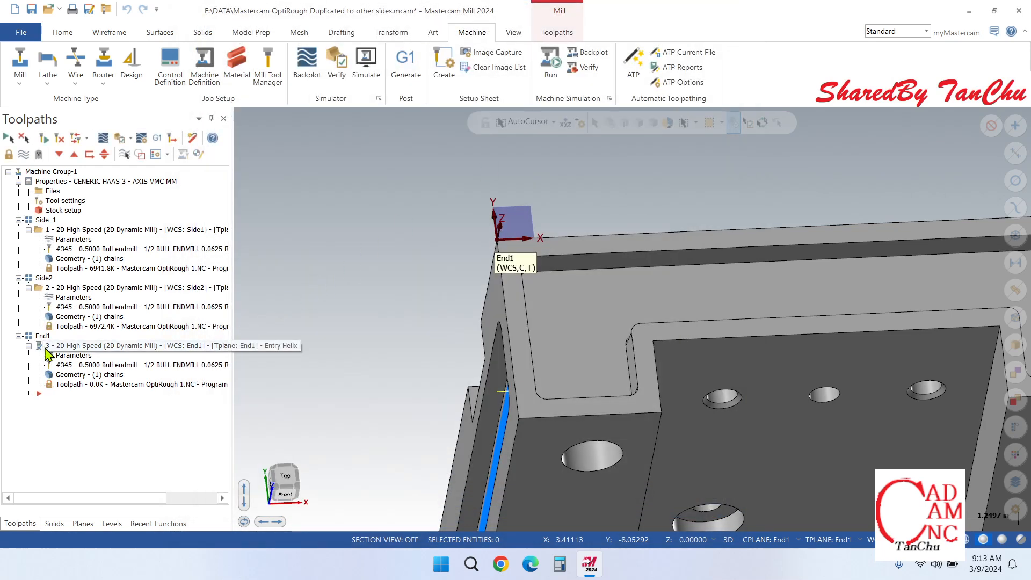
Step: Monitor the toolpath calculation in the Multi-Threading Manager, close it, and examine the toolpath in the end-face pocket up close
left_click(516, 36)
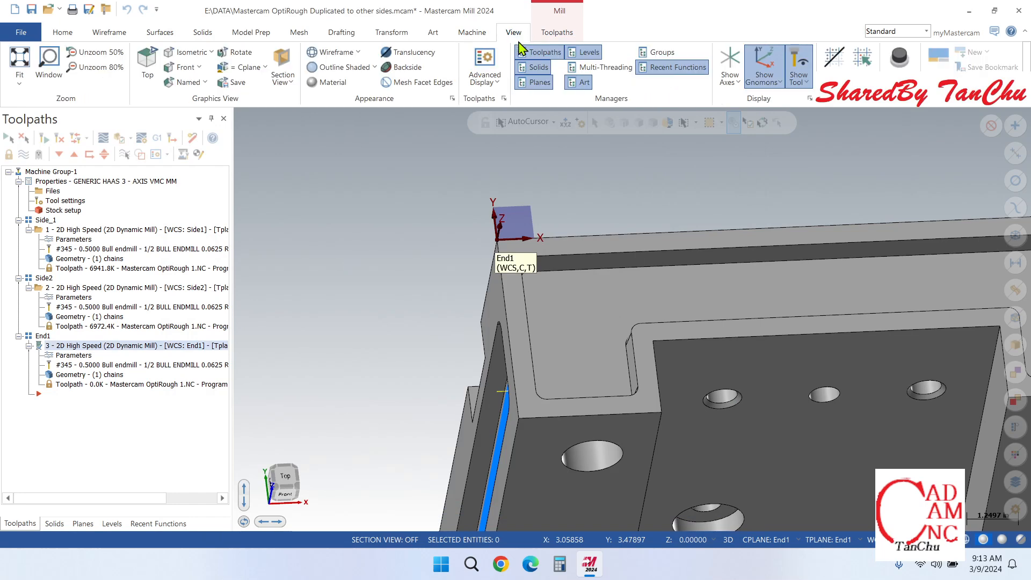
left_click(604, 70)
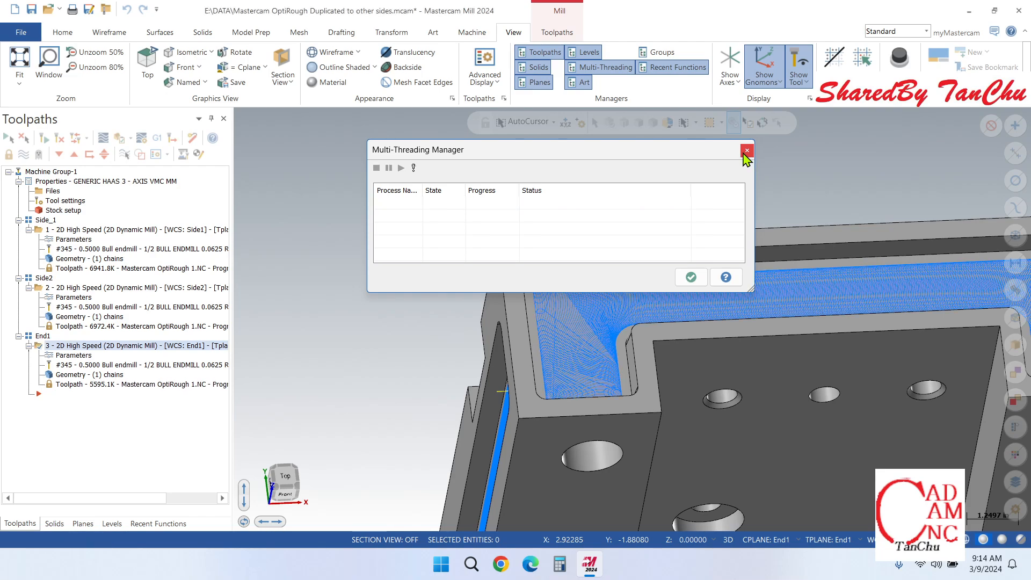
left_click(744, 153)
scroll(521, 269, "down", 3)
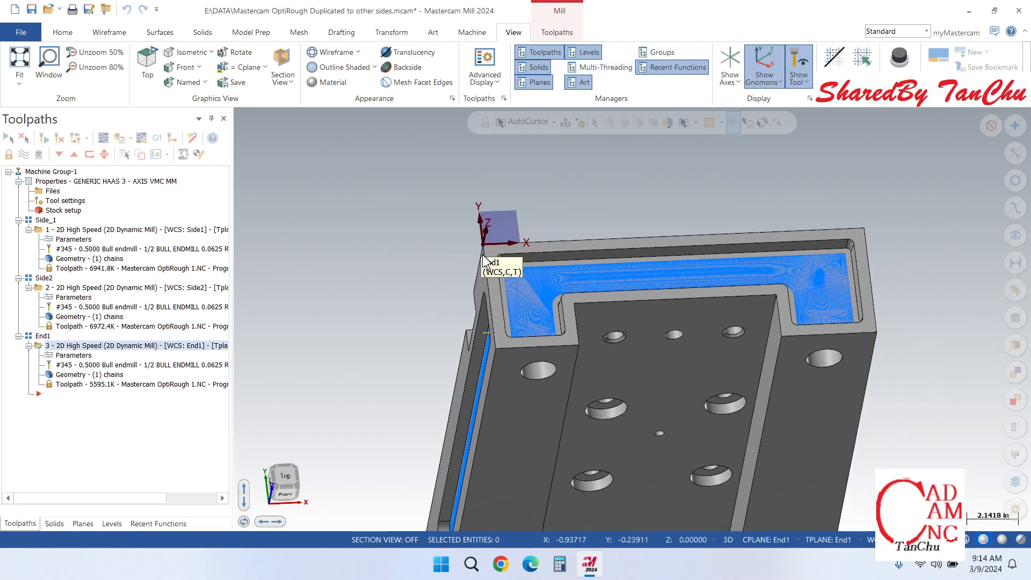
scroll(841, 306, "up", 3)
scroll(841, 306, "down", 1)
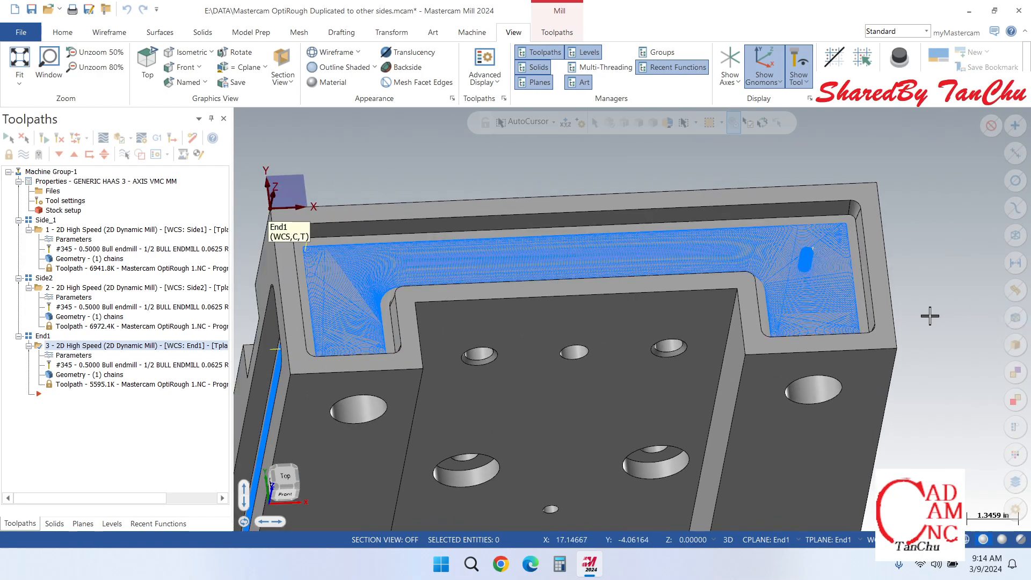
scroll(679, 260, "up", 4)
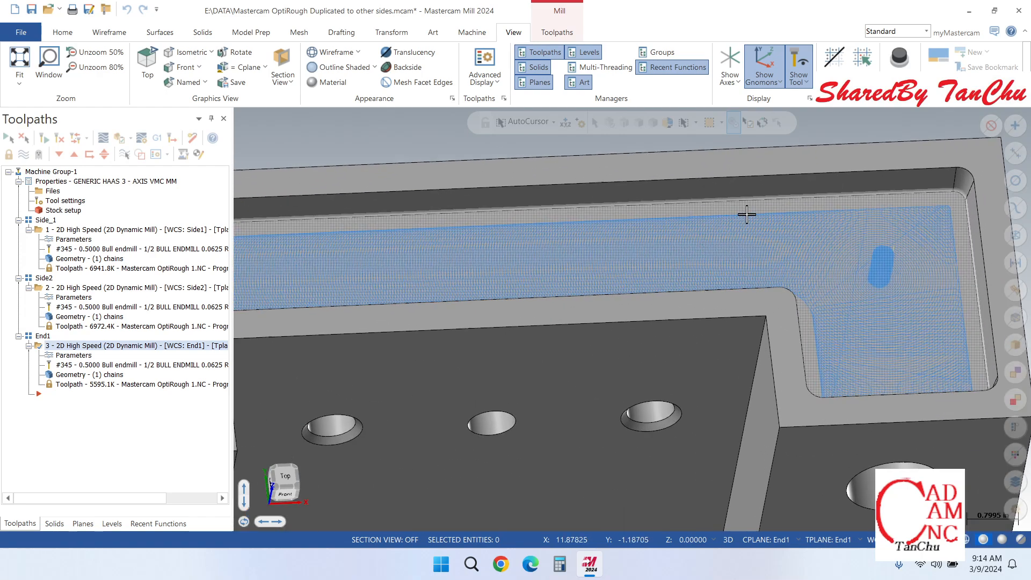
scroll(809, 233, "down", 4)
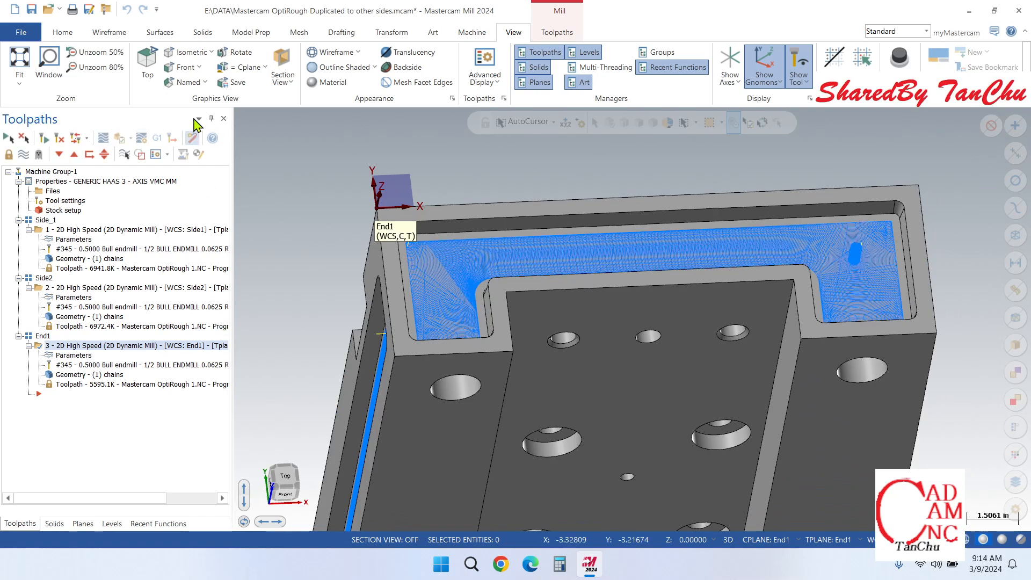
Step: Open the End1 dynamic mill operation in the Verify simulation
left_click(471, 33)
left_click(509, 35)
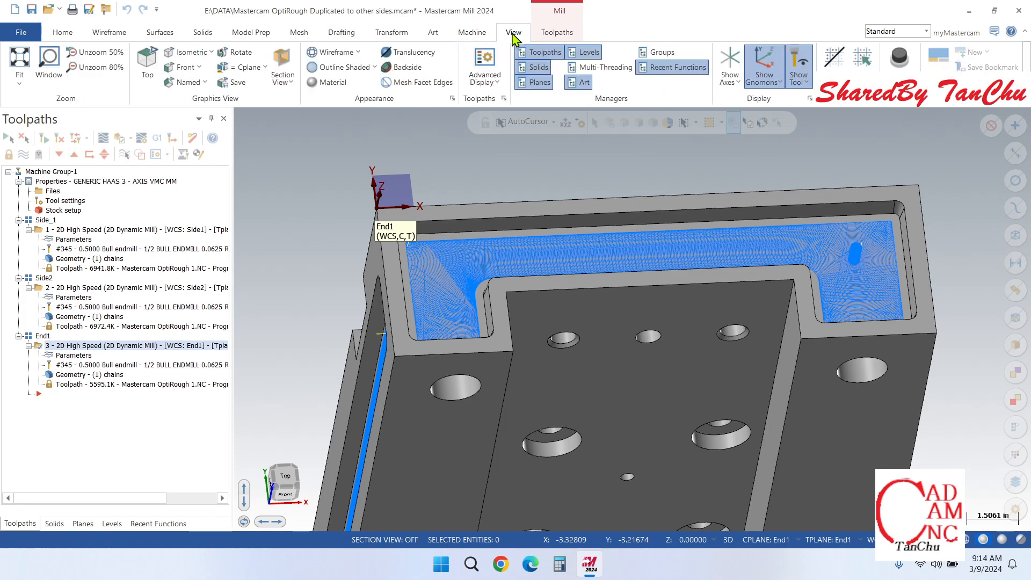
left_click(471, 33)
left_click(337, 64)
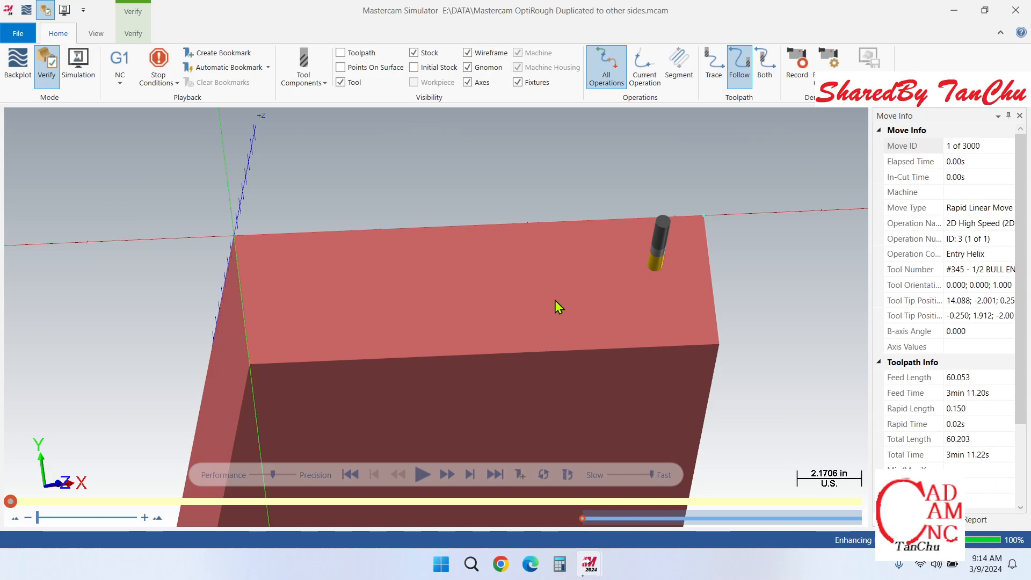
Step: Run the End1 verification from the isometric view and watch the end-face pocket being cut up close
right_click(749, 263)
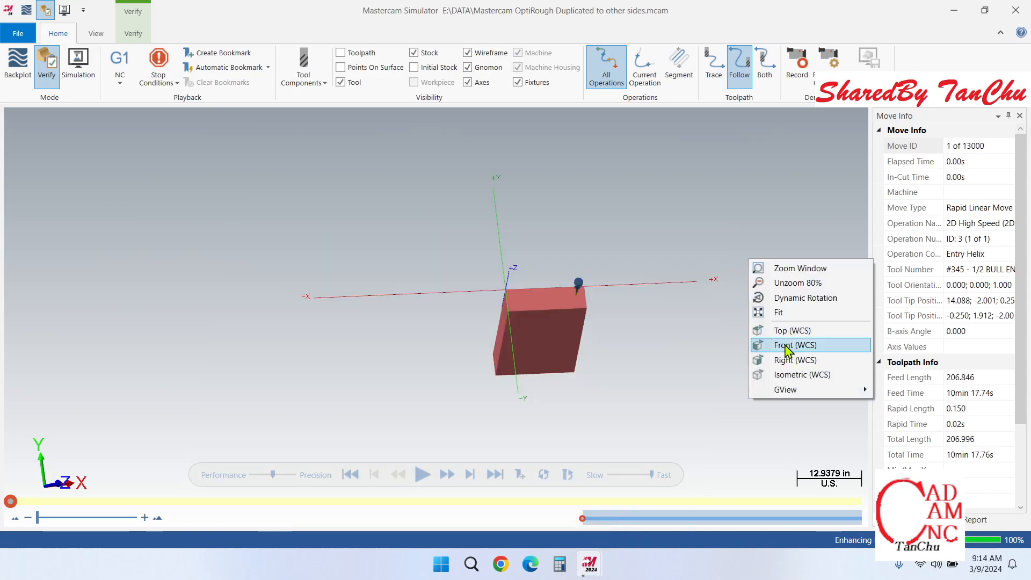
left_click(786, 374)
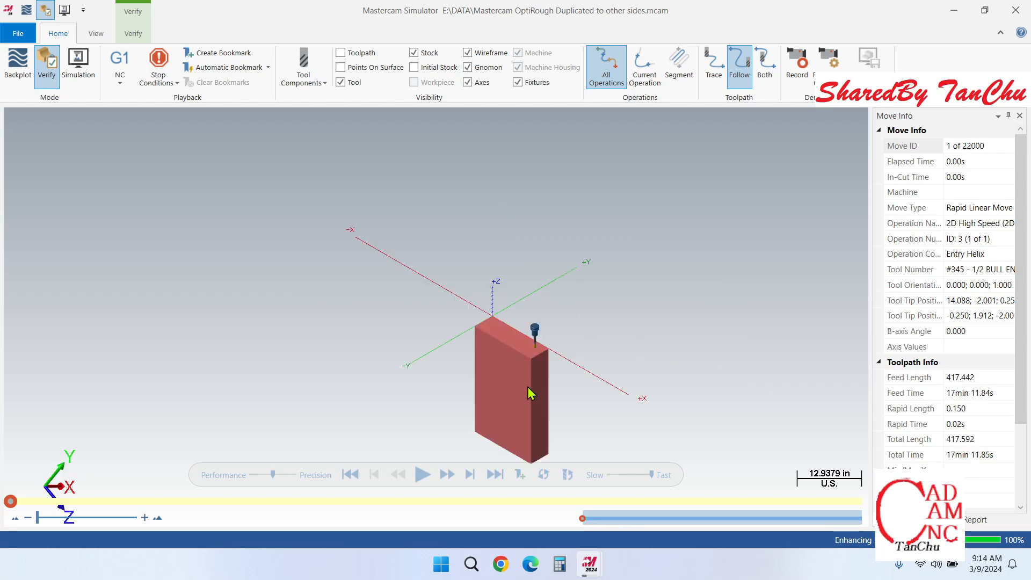
scroll(528, 387, "up", 4)
scroll(532, 316, "up", 4)
scroll(545, 310, "down", 4)
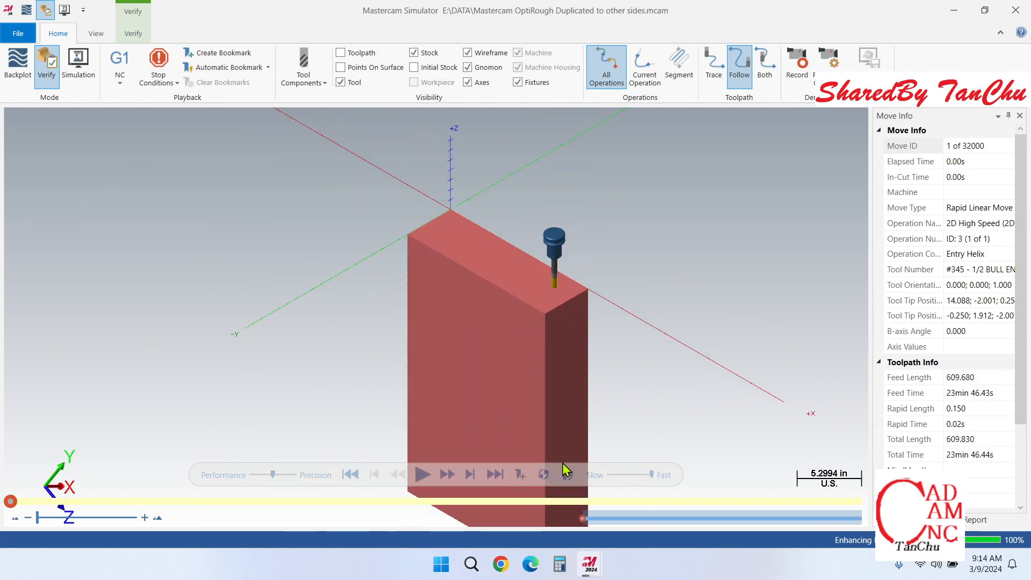
left_click(423, 474)
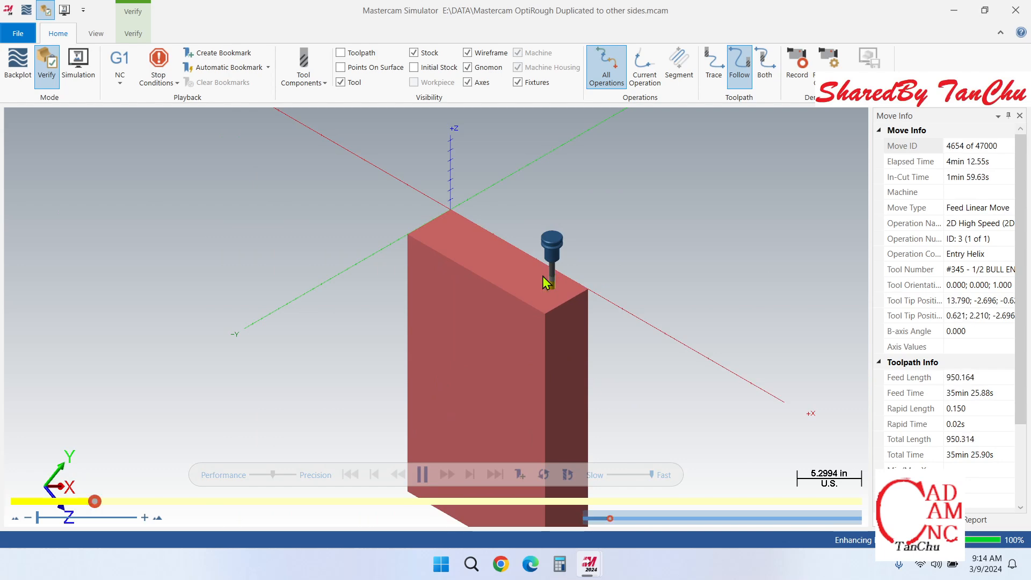
scroll(539, 282, "up", 5)
scroll(533, 289, "up", 2)
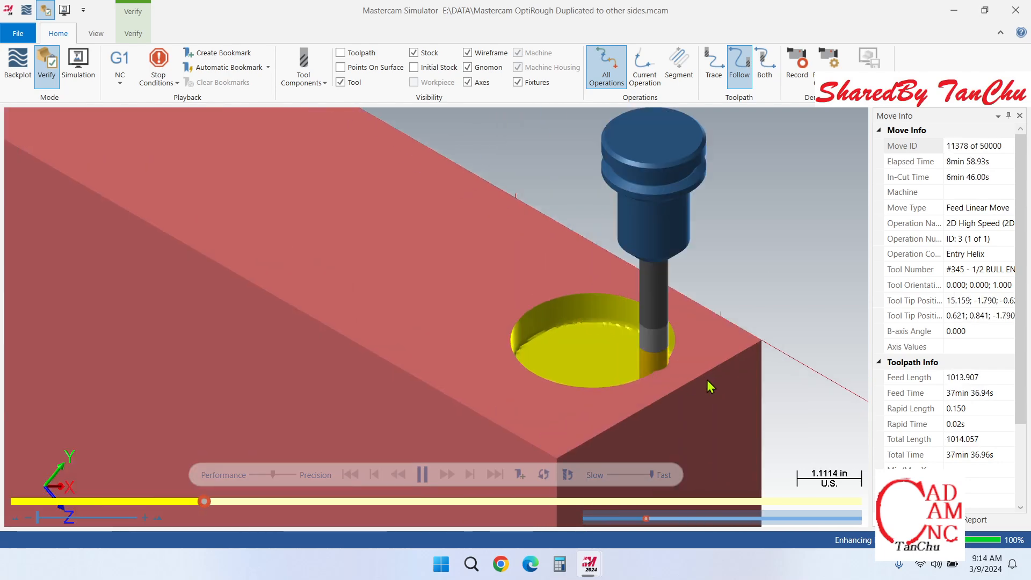
scroll(755, 354, "down", 5)
scroll(714, 352, "up", 4)
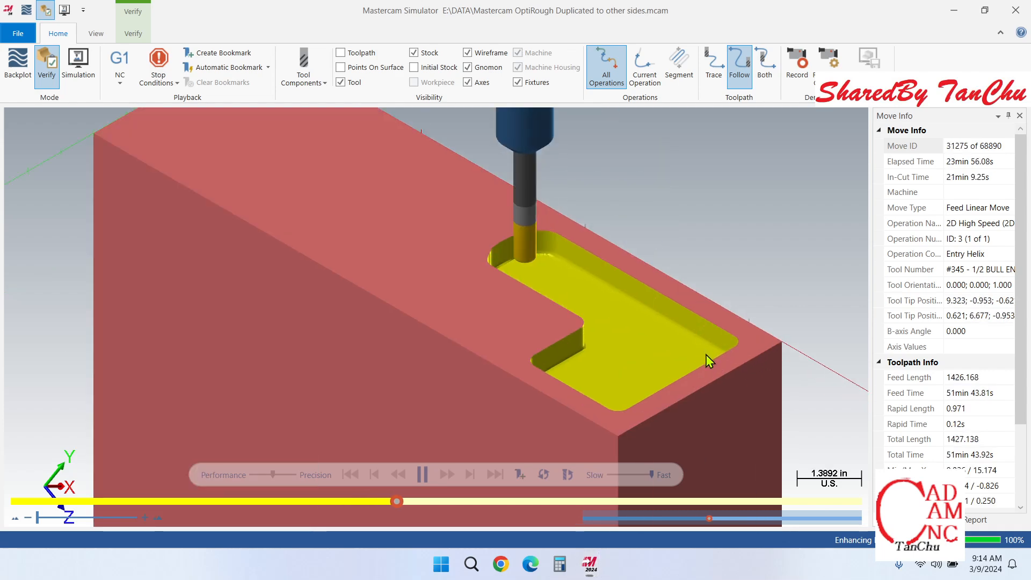
scroll(706, 354, "down", 2)
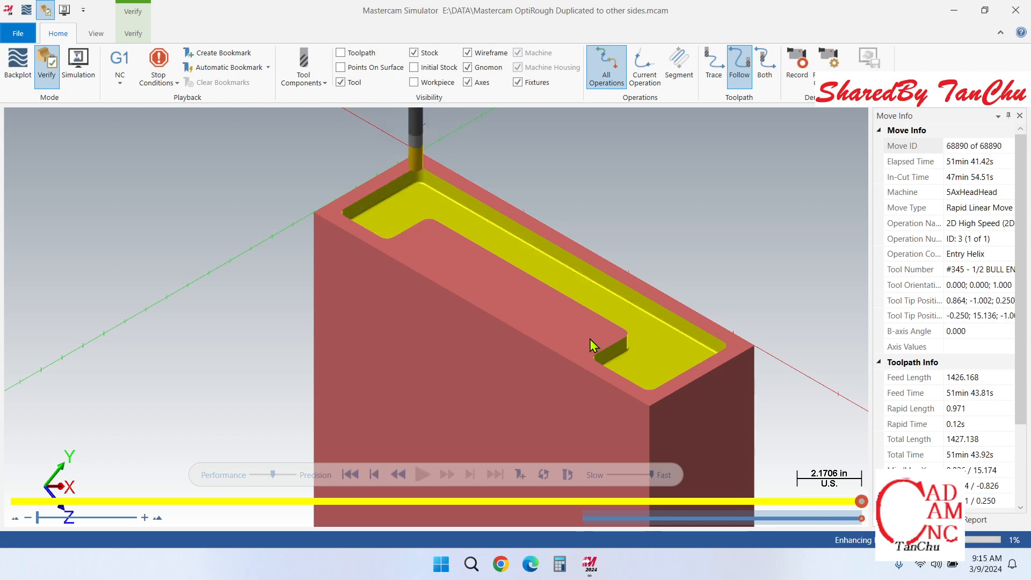
Step: Examine the simulated end-face pocket up close, from the Top (WCS) view and at an angle, and close the simulator
scroll(667, 329, "up", 3)
scroll(771, 318, "up", 1)
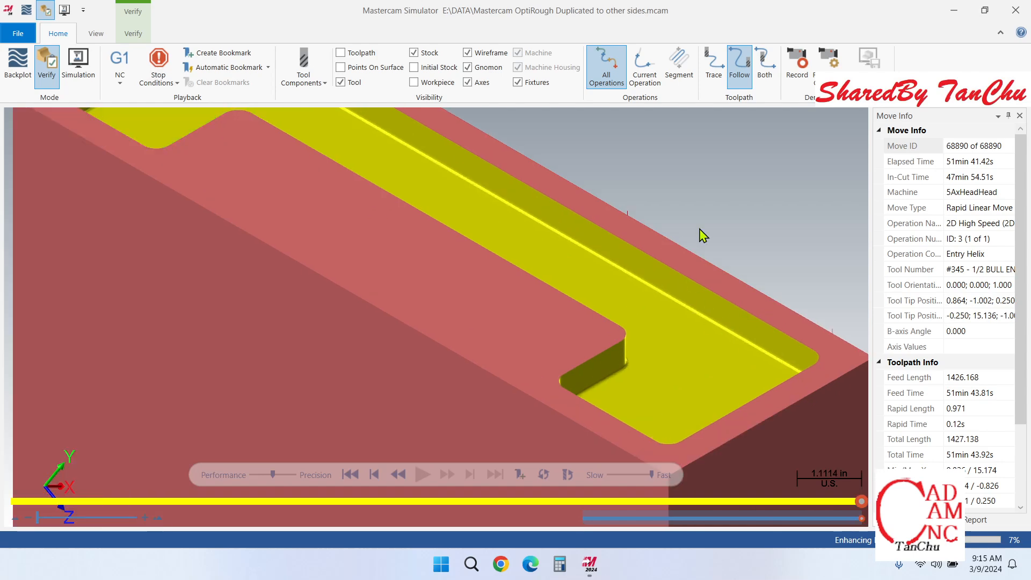
right_click(765, 249)
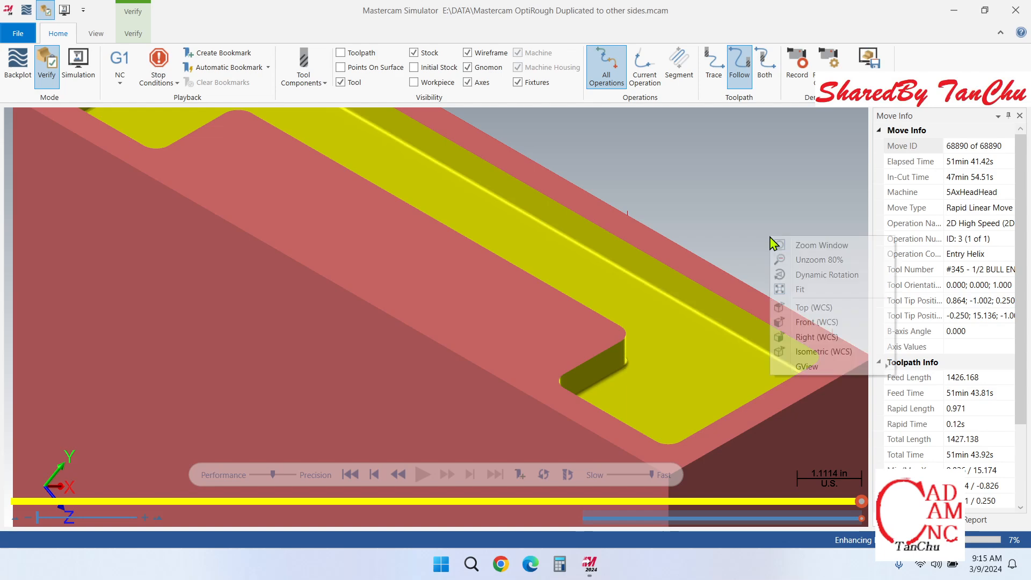
left_click(810, 307)
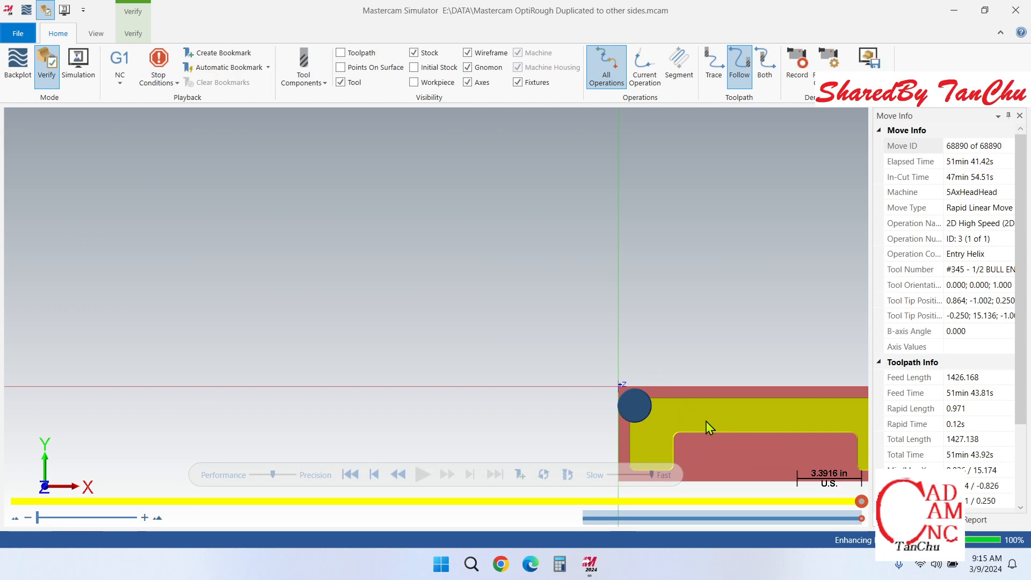
middle_click_drag(706, 421, 622, 305)
scroll(707, 314, "up", 5)
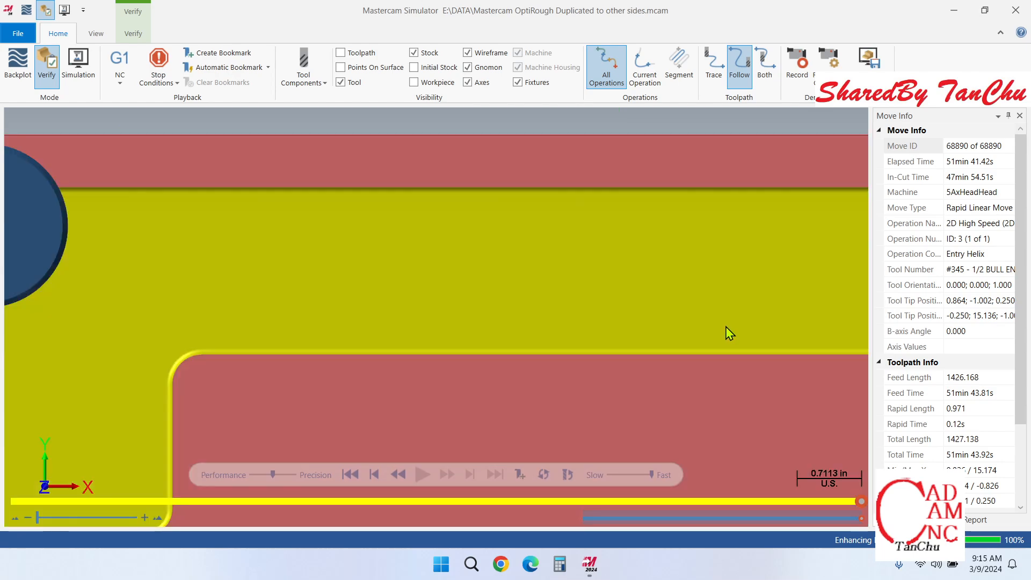
middle_click_drag(718, 318, 711, 270)
scroll(715, 275, "down", 5)
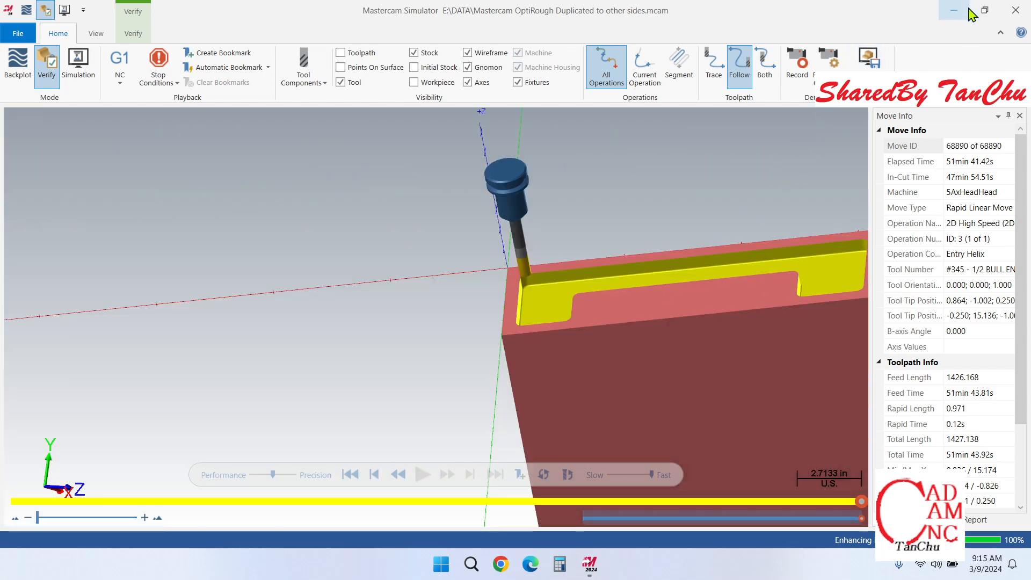
left_click(1016, 11)
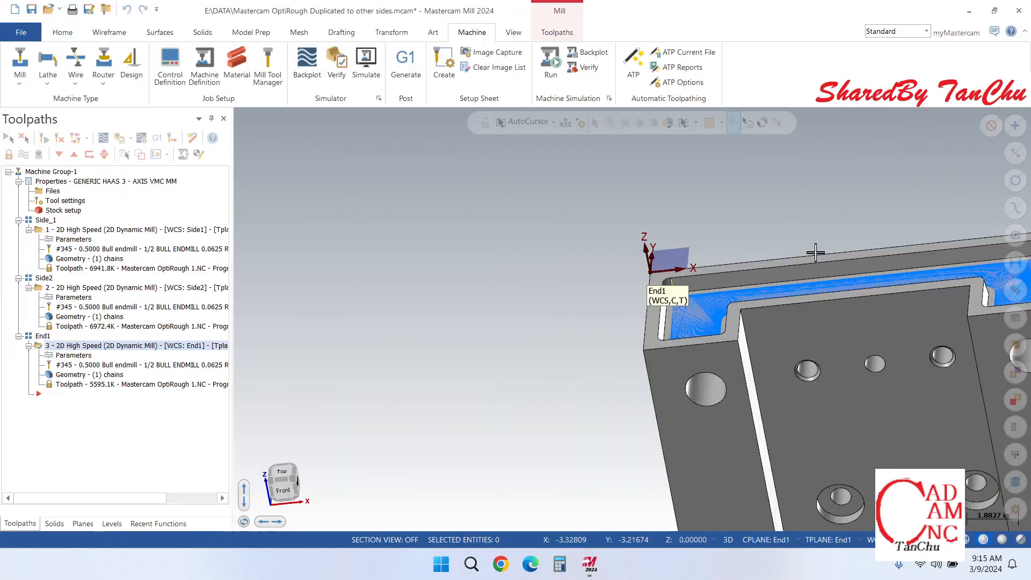
Step: Examine the End1 pocket toolpath from the isometric view and a tilted angle, including both pocket ends and the adjacent side pocket's toolpath
right_click(721, 192)
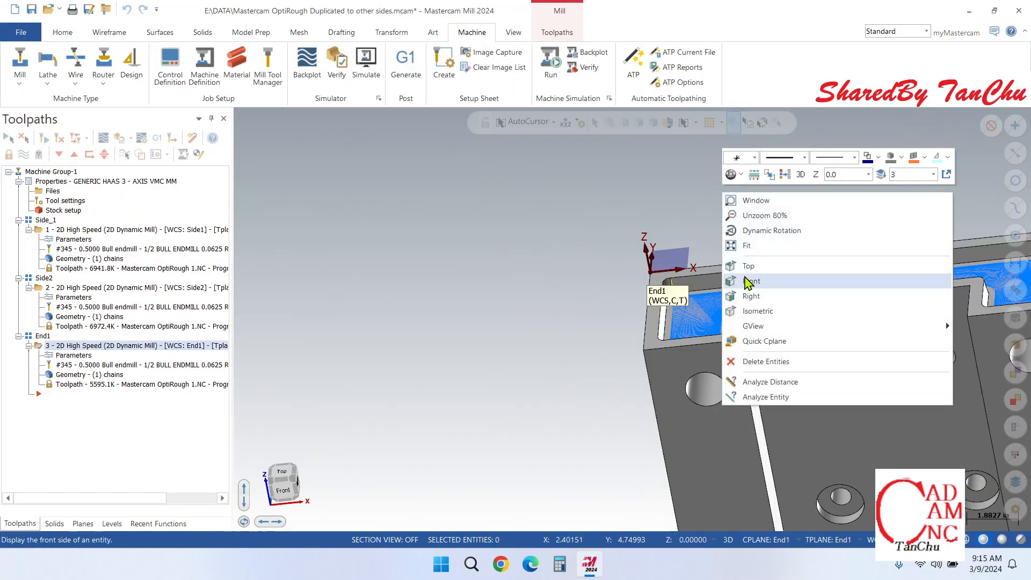
left_click(757, 313)
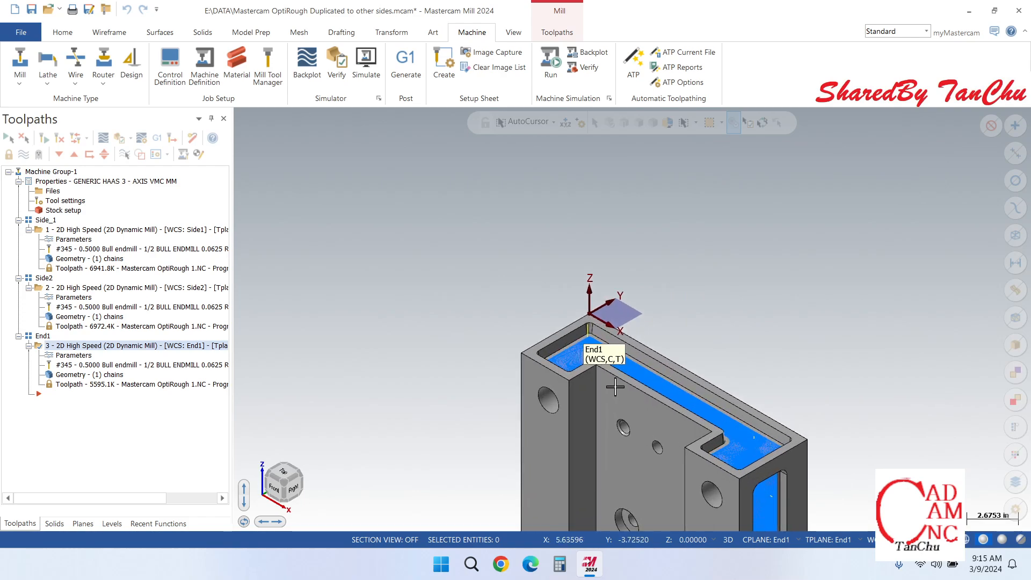
scroll(633, 379, "up", 5)
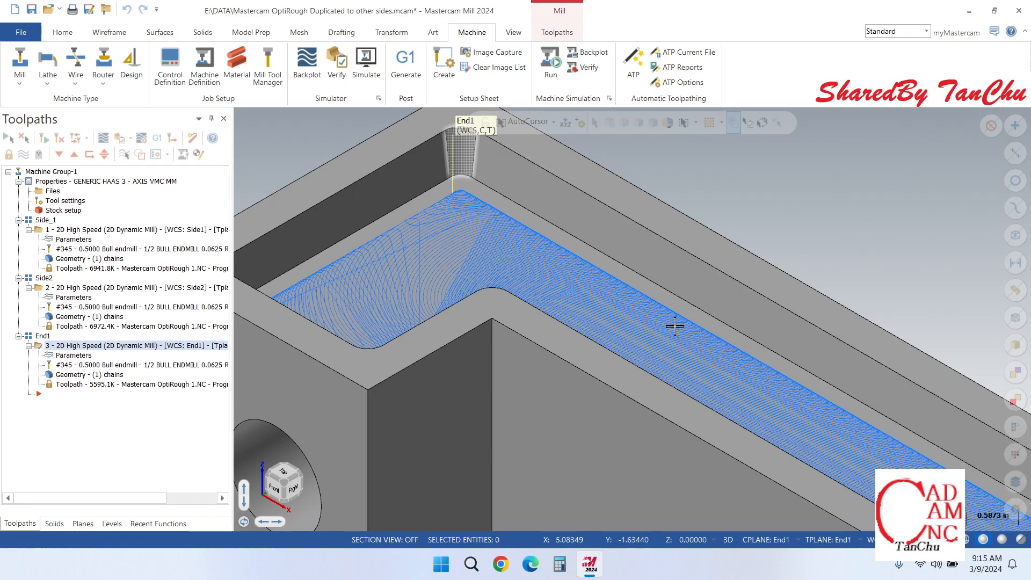
scroll(532, 212, "down", 3)
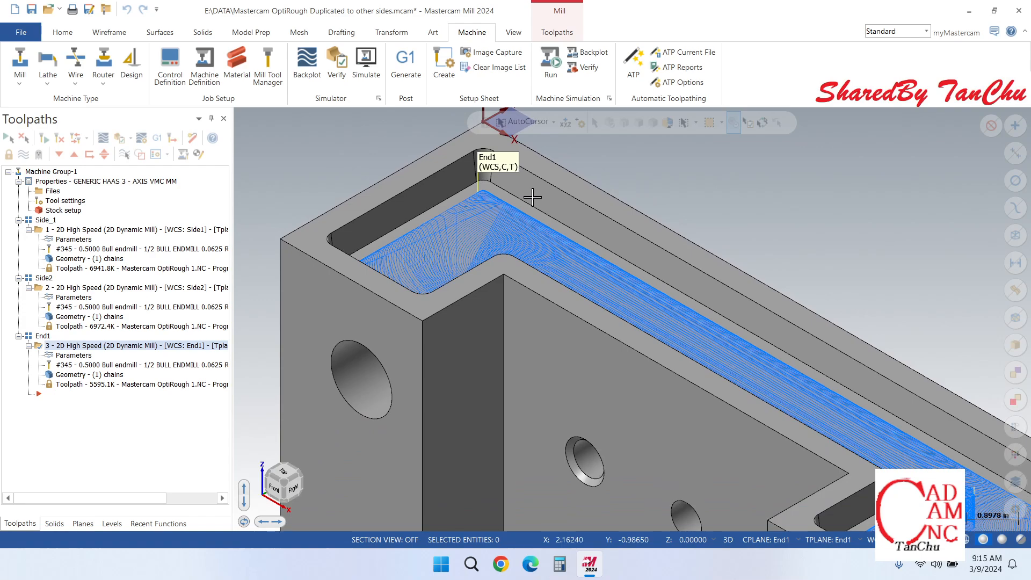
scroll(553, 201, "down", 3)
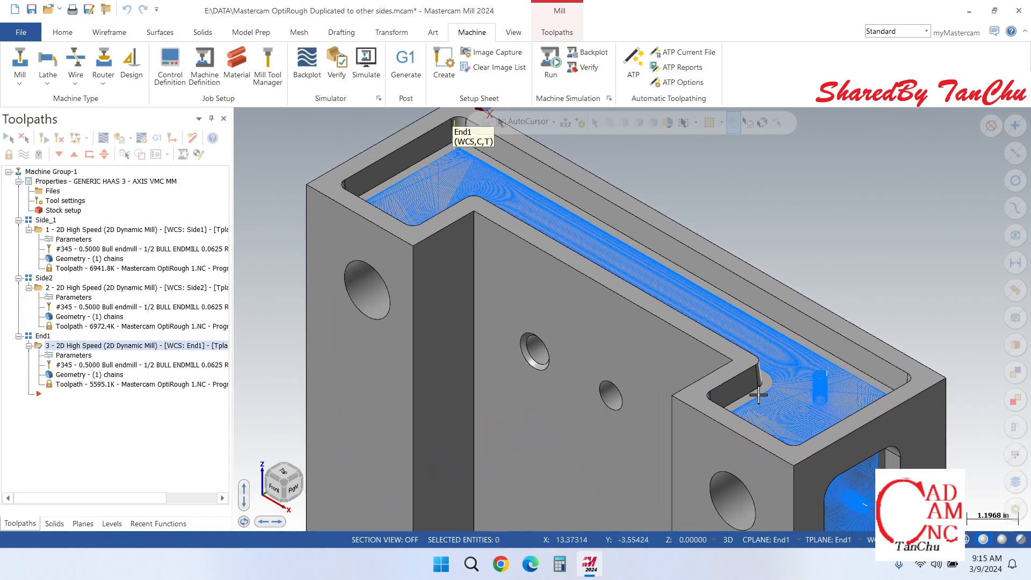
scroll(759, 395, "down", 3)
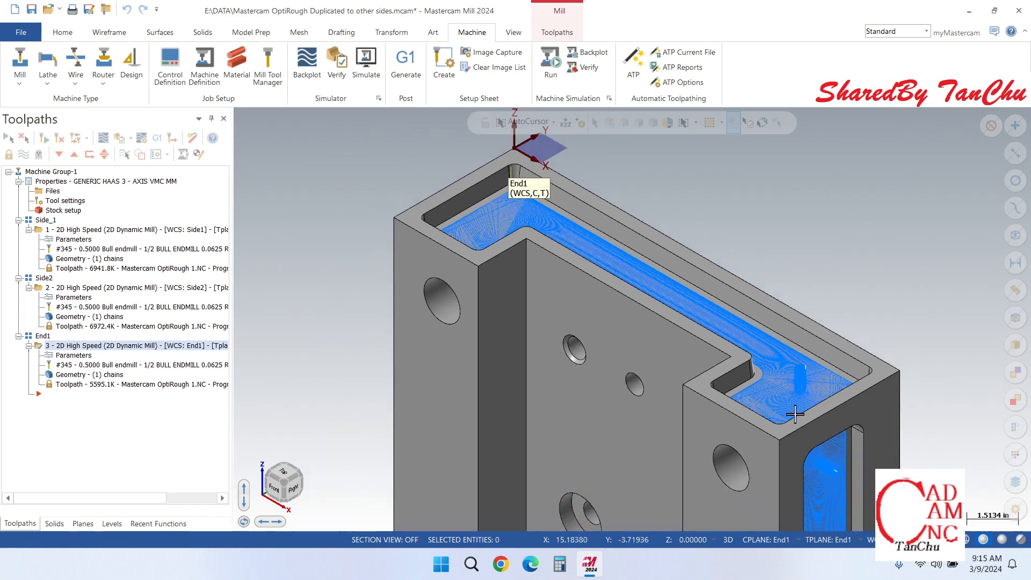
scroll(850, 449, "up", 3)
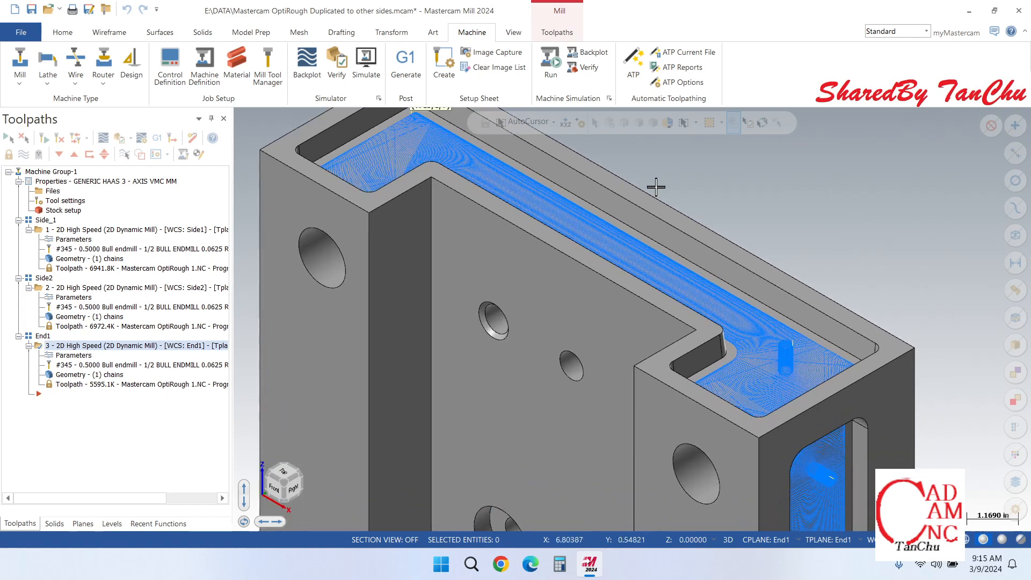
scroll(801, 315, "down", 3)
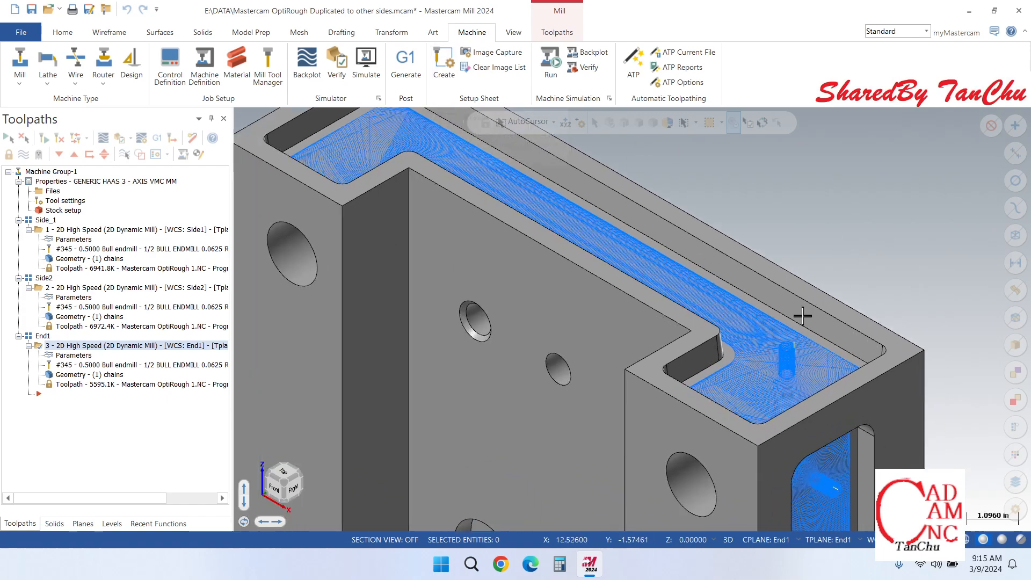
scroll(737, 293, "down", 3)
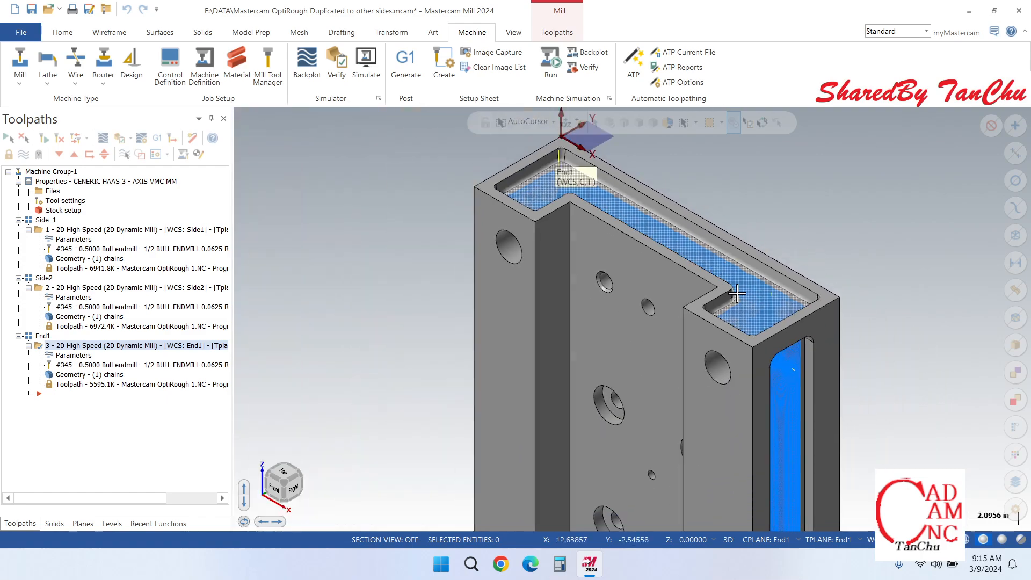
scroll(736, 305, "down", 2)
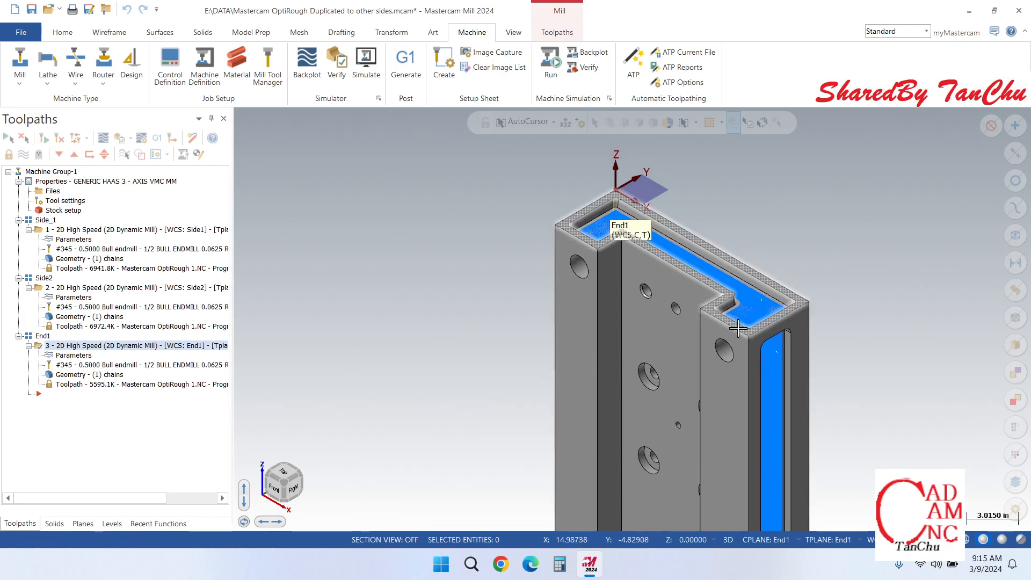
scroll(771, 327, "up", 5)
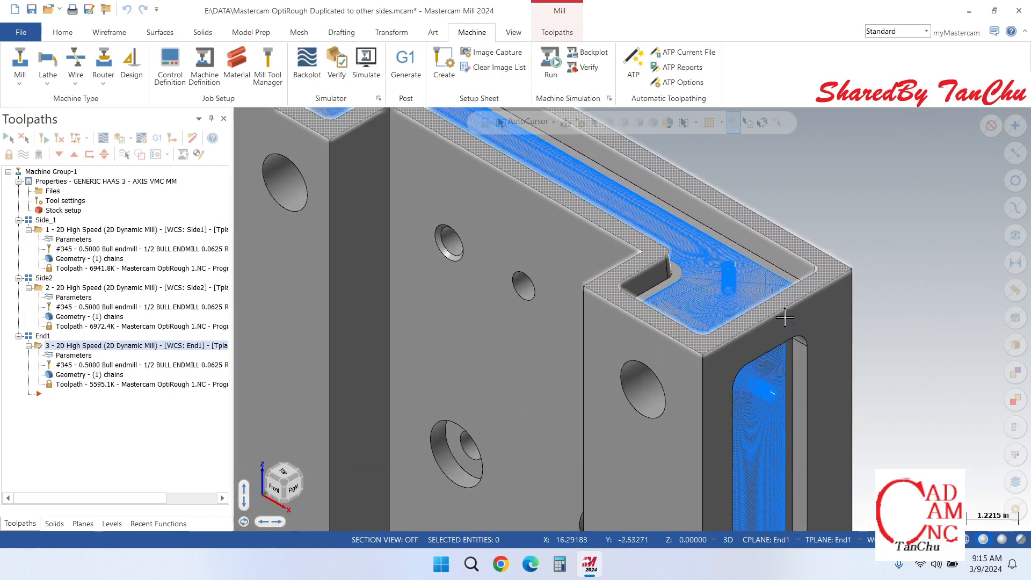
scroll(778, 310, "down", 3)
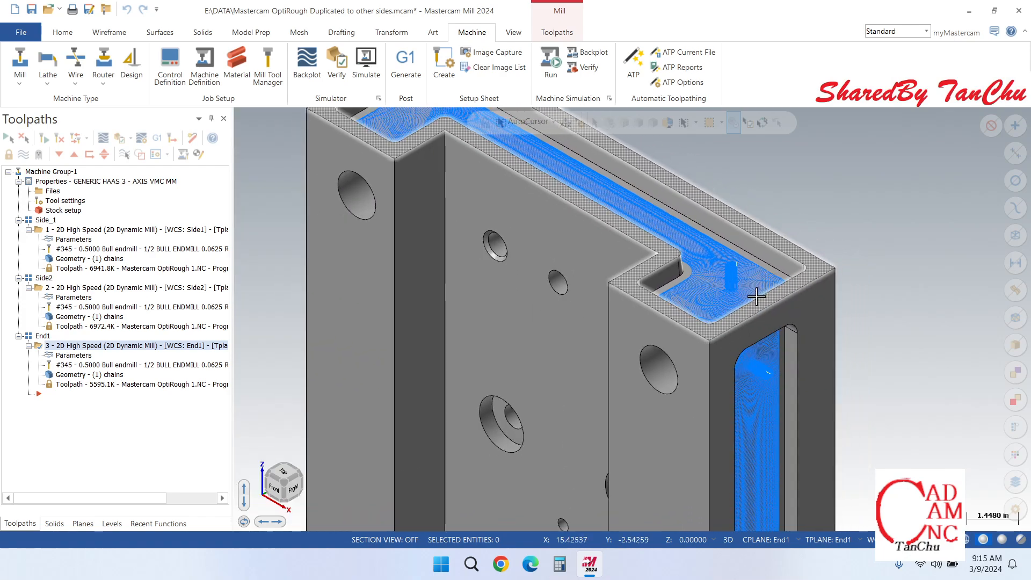
scroll(720, 301, "down", 3)
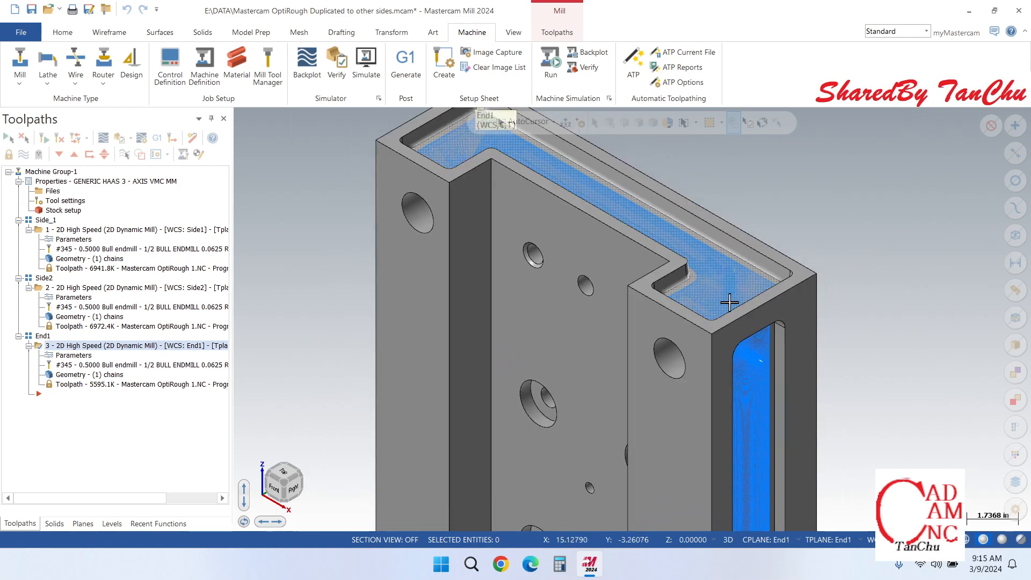
scroll(724, 303, "down", 3)
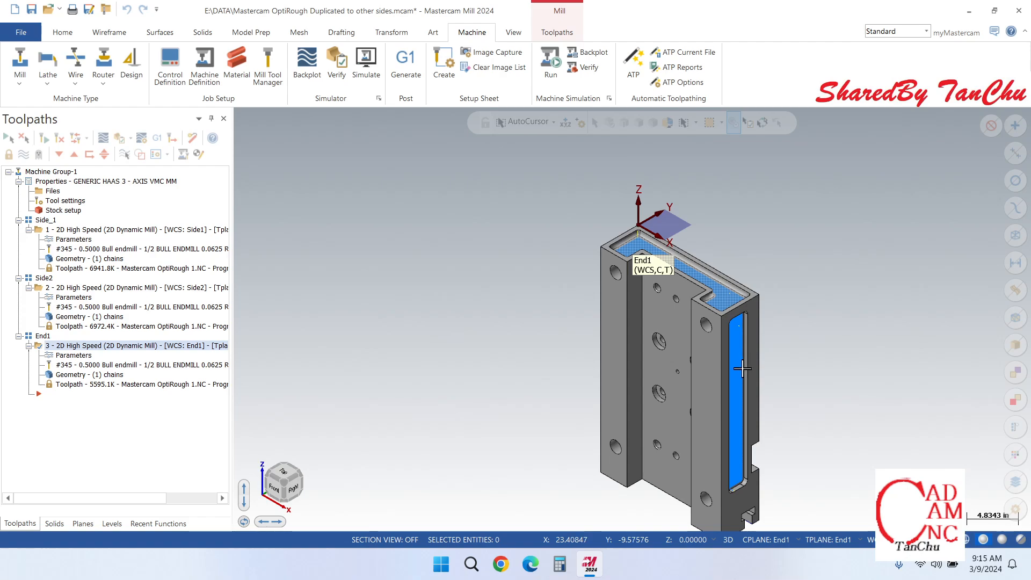
middle_click_drag(716, 396, 713, 342)
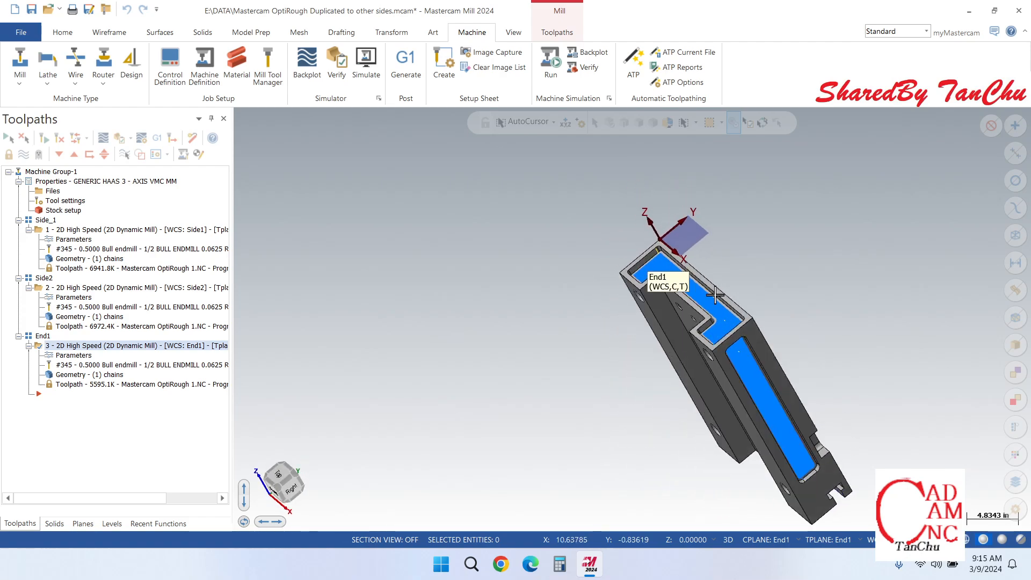
scroll(716, 294, "up", 2)
scroll(743, 283, "up", 2)
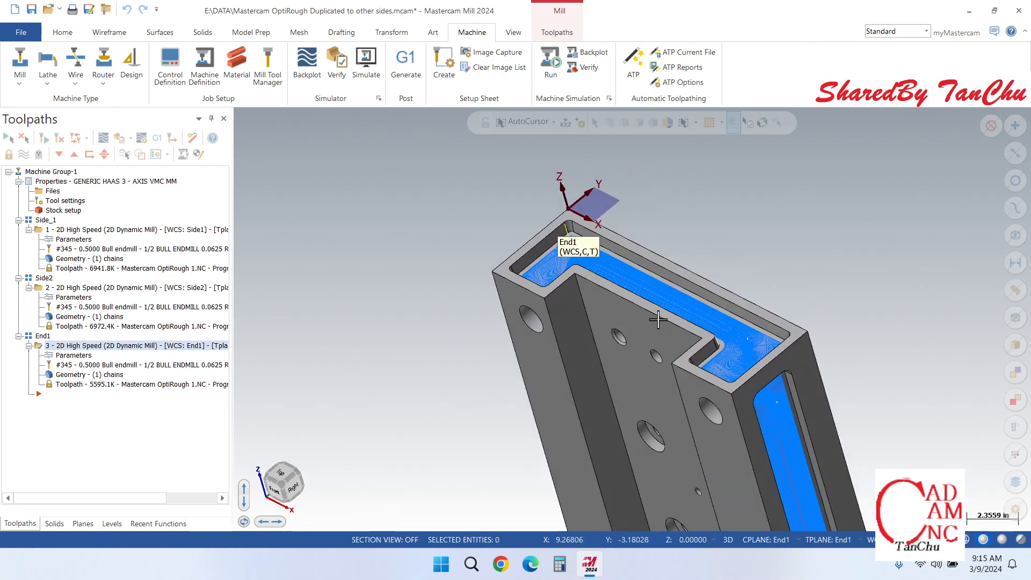
scroll(650, 320, "up", 1)
scroll(692, 267, "up", 1)
scroll(693, 265, "up", 1)
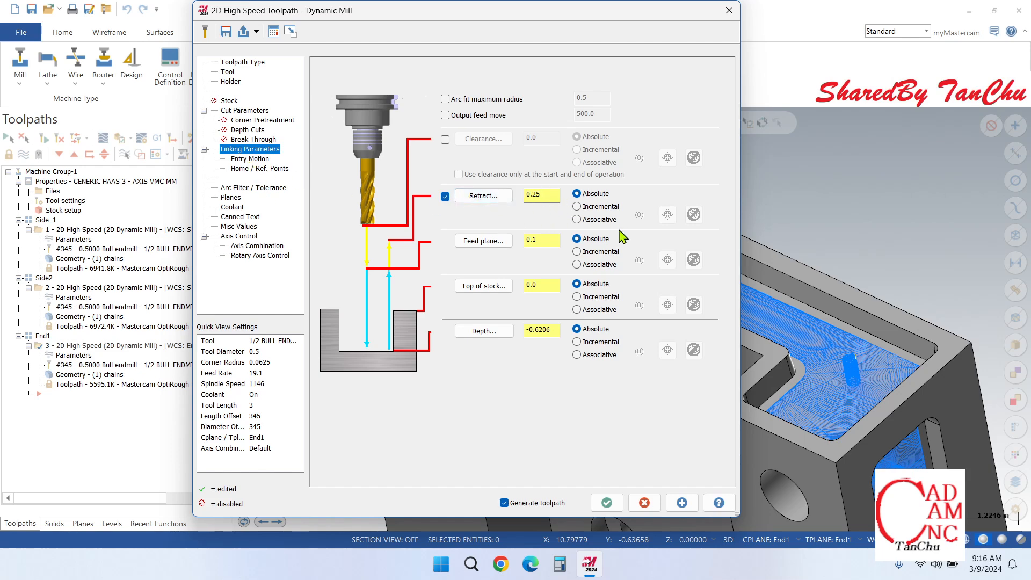
Step: Review the End1 operation's Cut Parameters and Depth Cuts settings, close the parameters, and inspect the toolpath at the pocket's inner corner
left_click(246, 111)
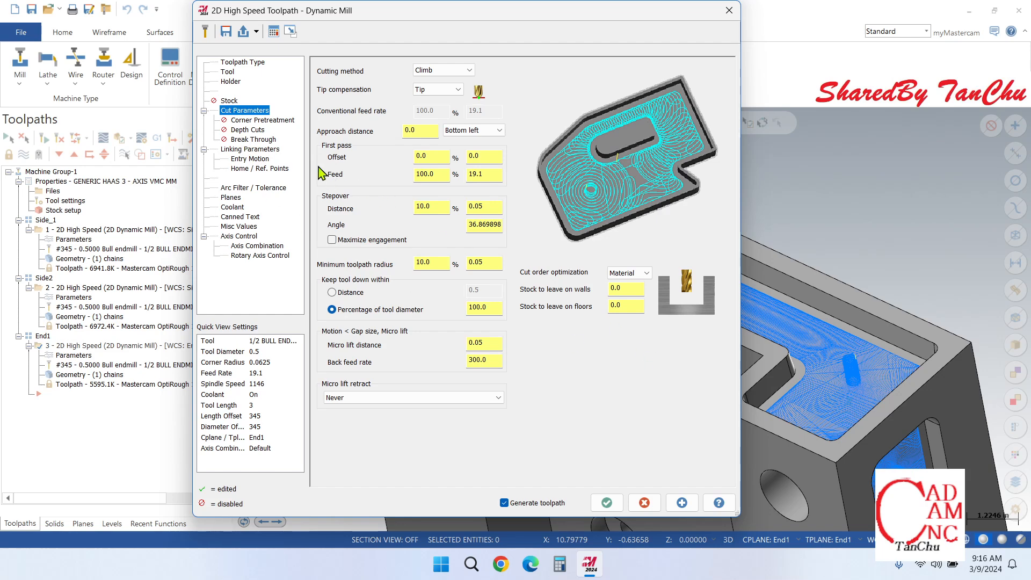
left_click(251, 131)
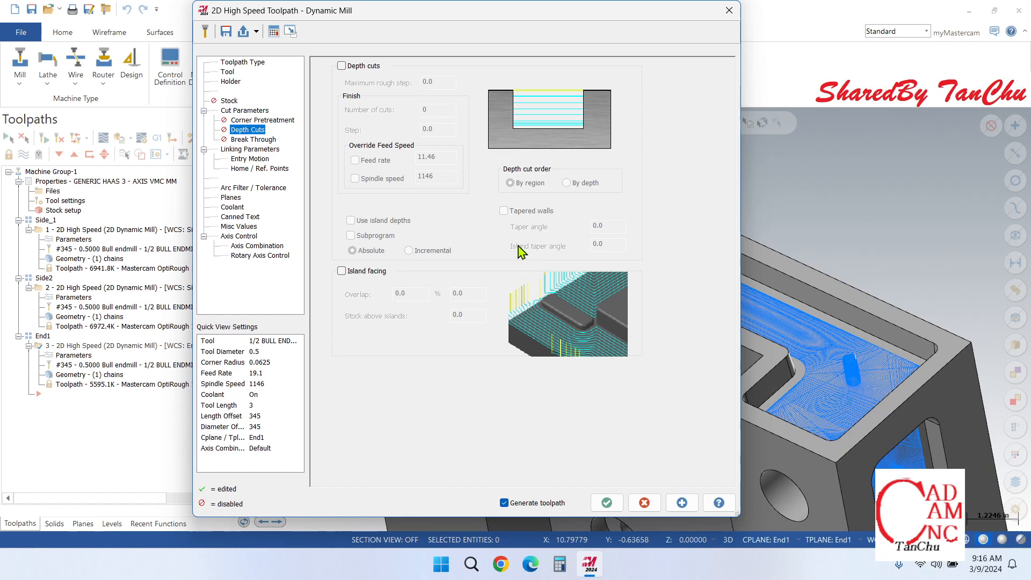
left_click(729, 10)
scroll(554, 168, "up", 2)
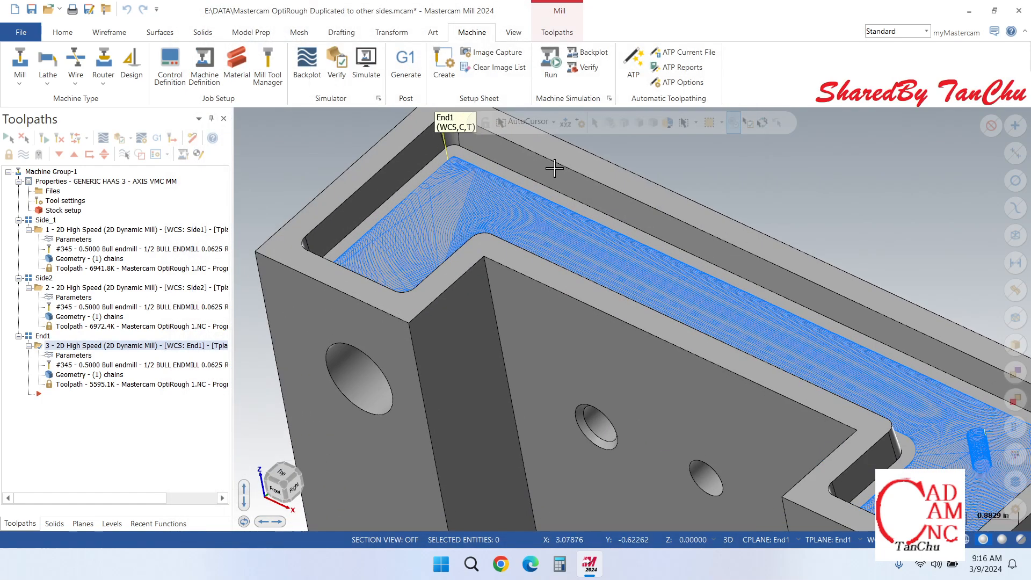
scroll(555, 168, "up", 3)
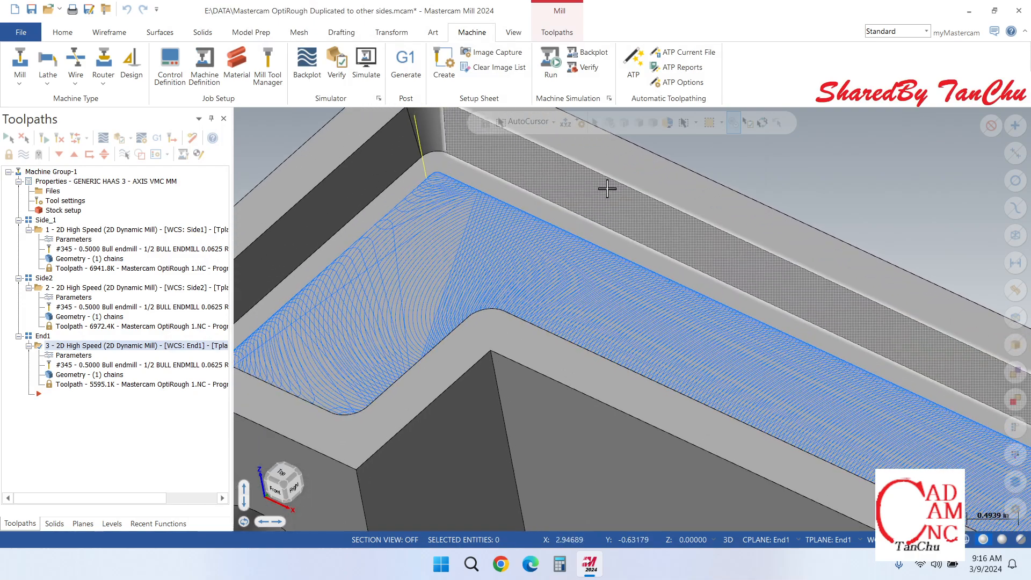
scroll(607, 188, "up", 1)
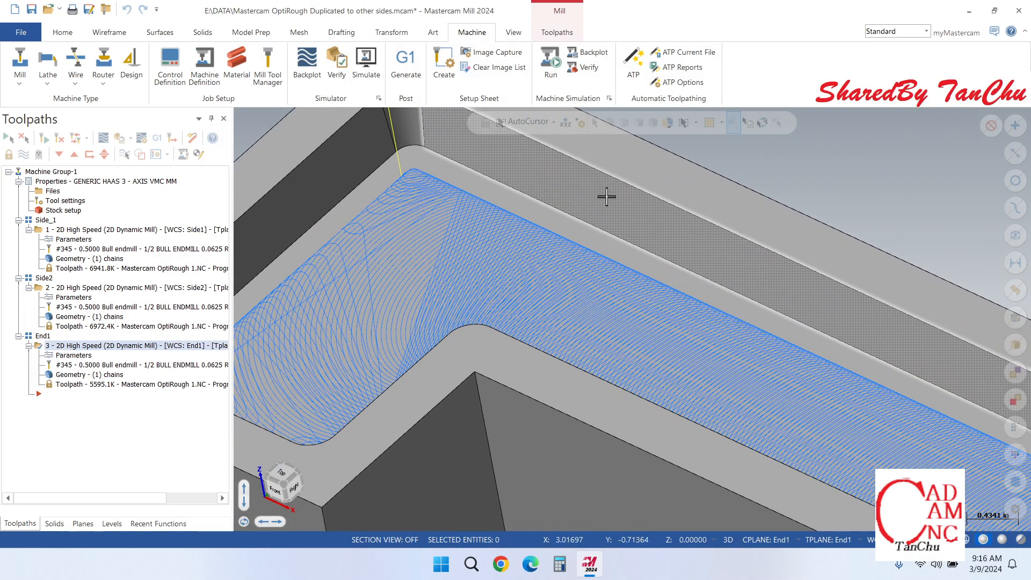
Step: Analyze the taper angle of the end pocket's long inner wall with Dynamic analysis and close the analysis
left_click(61, 32)
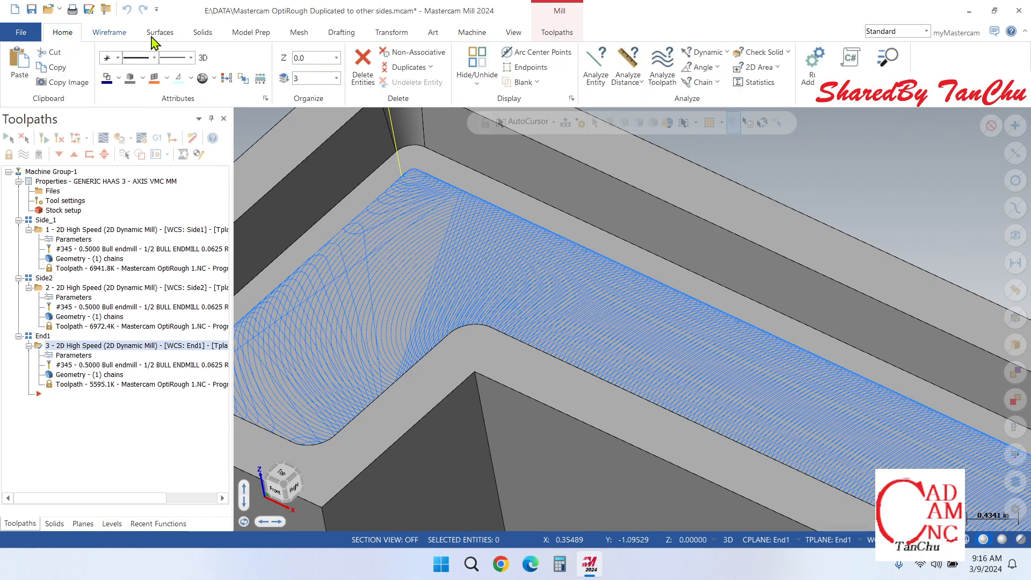
left_click(695, 54)
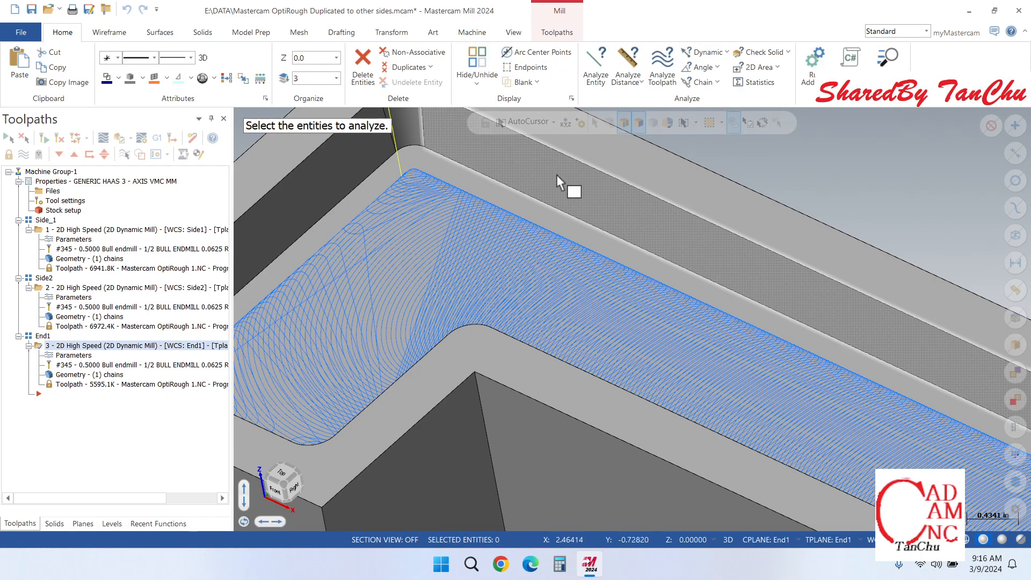
left_click(645, 227)
scroll(645, 227, "down", 1)
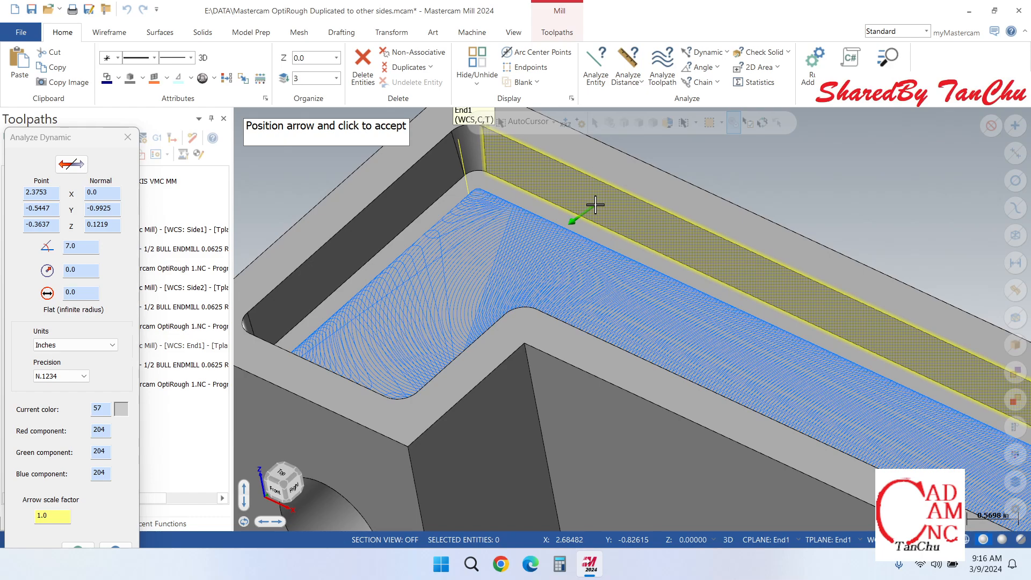
key("Escape")
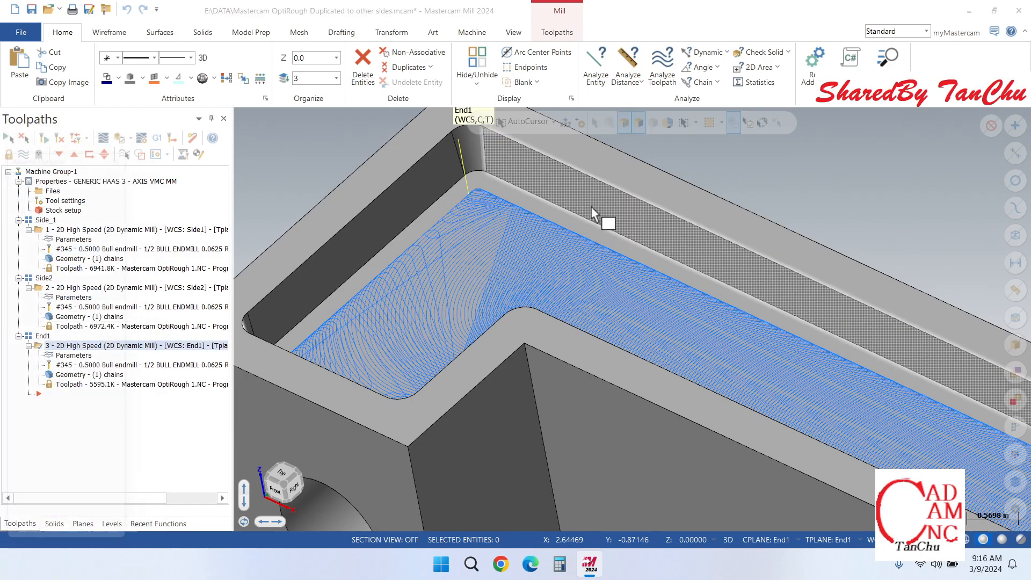
left_click(591, 206)
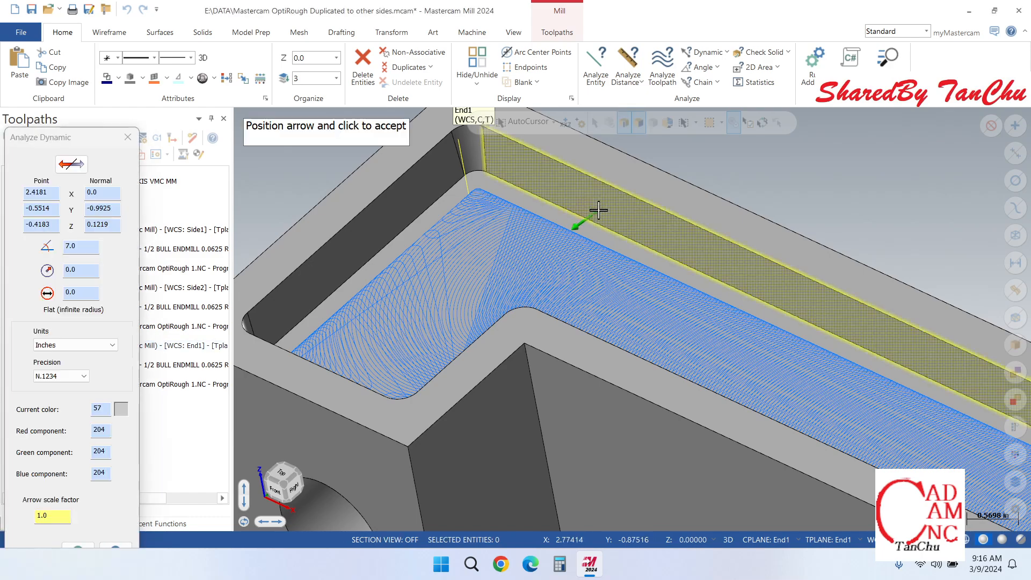
left_click(77, 245)
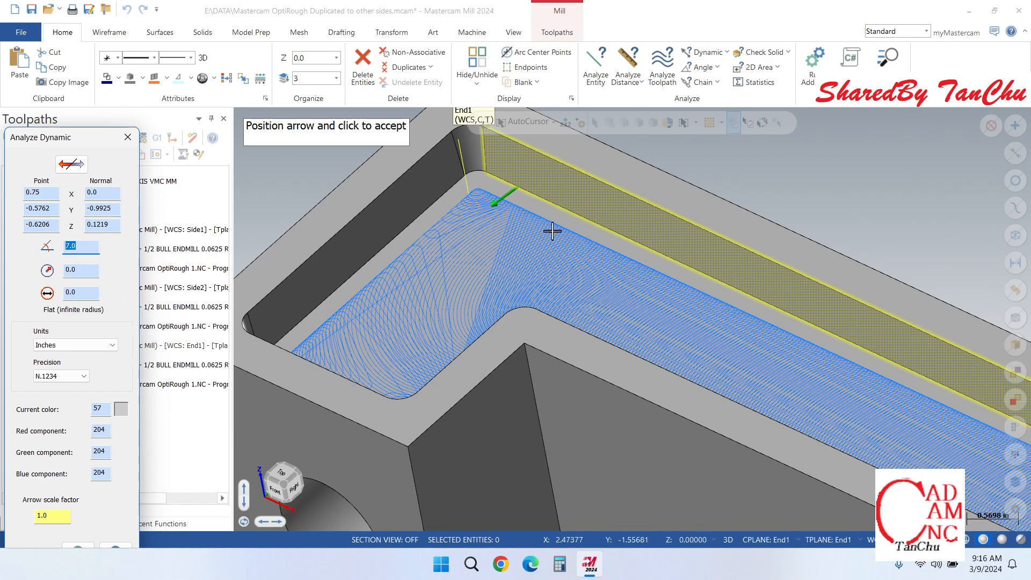
left_click(129, 141)
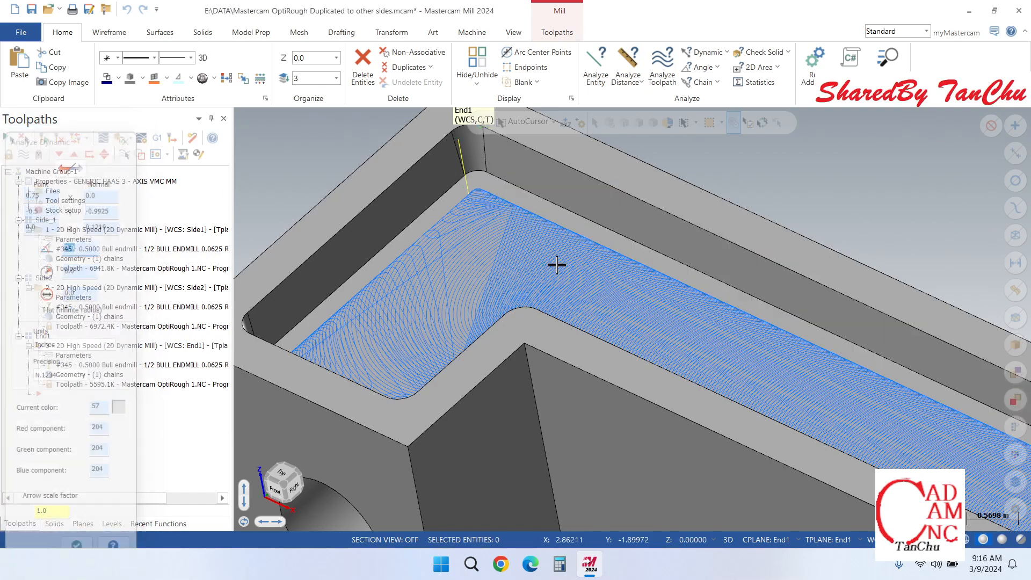
Step: Enable depth cuts in the End1 dynamic mill operation and set the maximum rough step to 0.6206
scroll(603, 240, "down", 4)
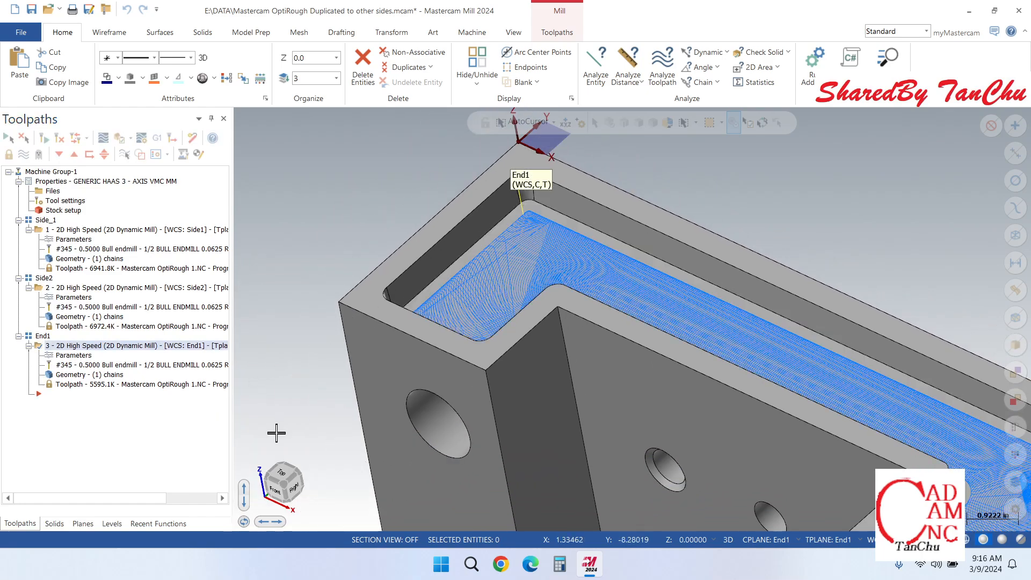
left_click(75, 359)
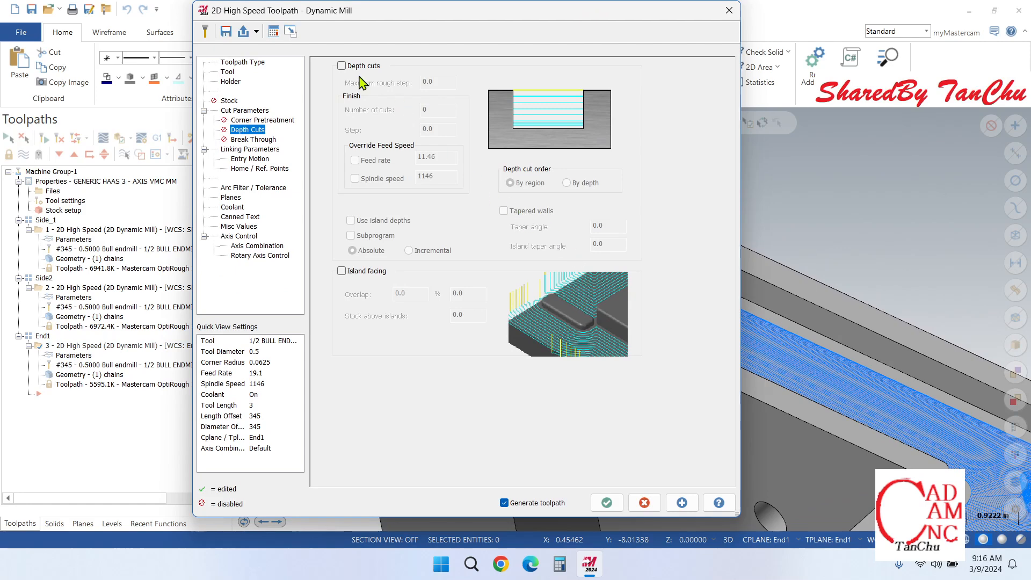
left_click(341, 66)
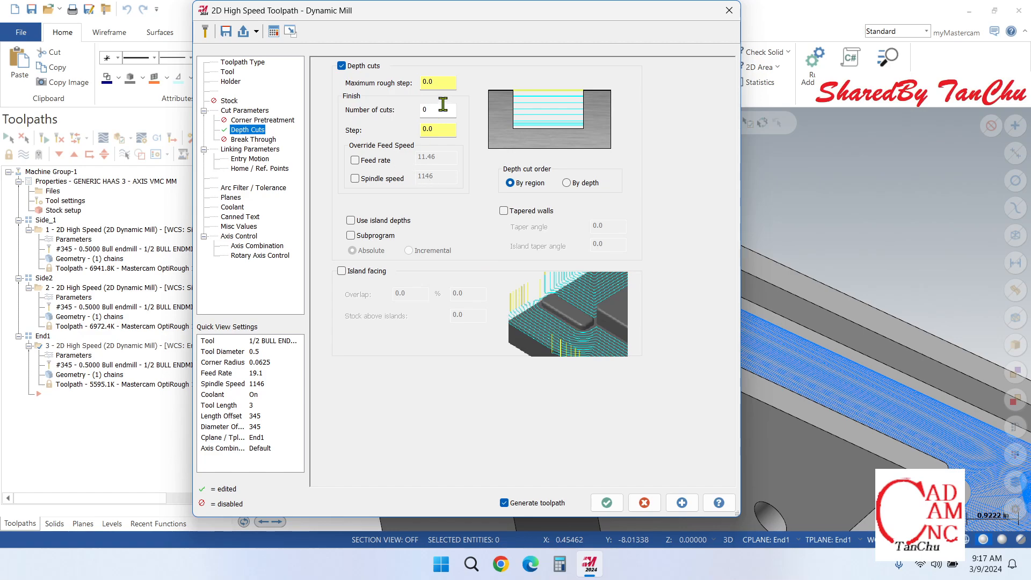
double_click(430, 83)
key("Delete")
left_click(437, 111)
left_click_drag(443, 85, 450, 83)
Step: Enable tapered walls for the End1 operation with a 7-degree taper angle and accept the parameters
left_click(503, 211)
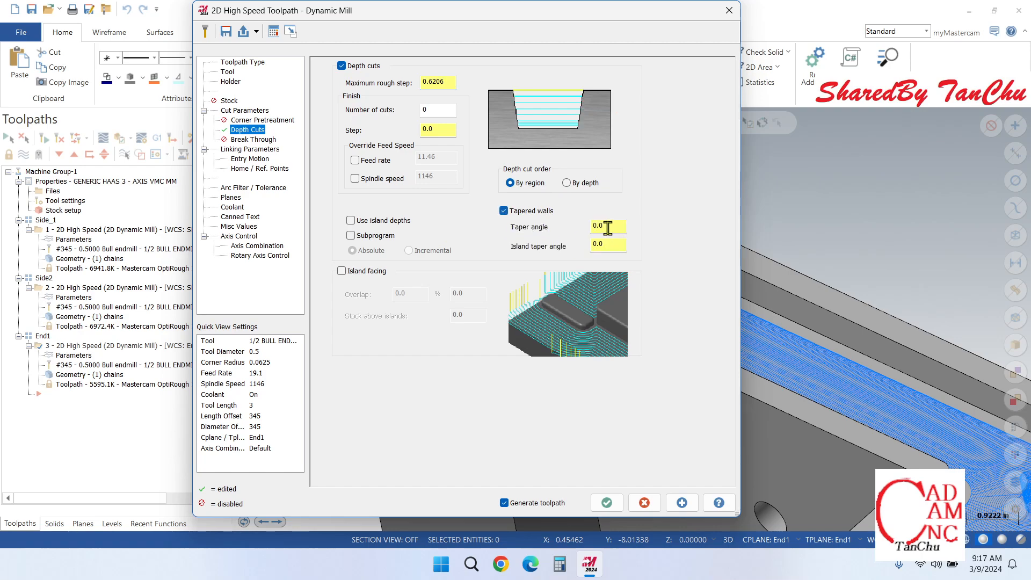
left_click_drag(608, 228, 549, 229)
type("7")
scroll(847, 352, "down", 1)
scroll(826, 381, "down", 3)
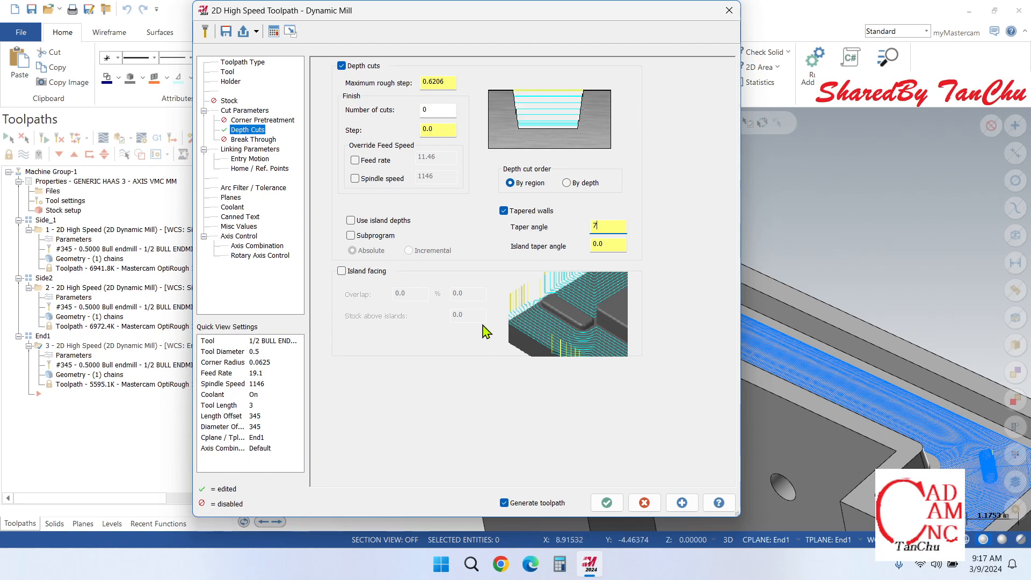
left_click(605, 502)
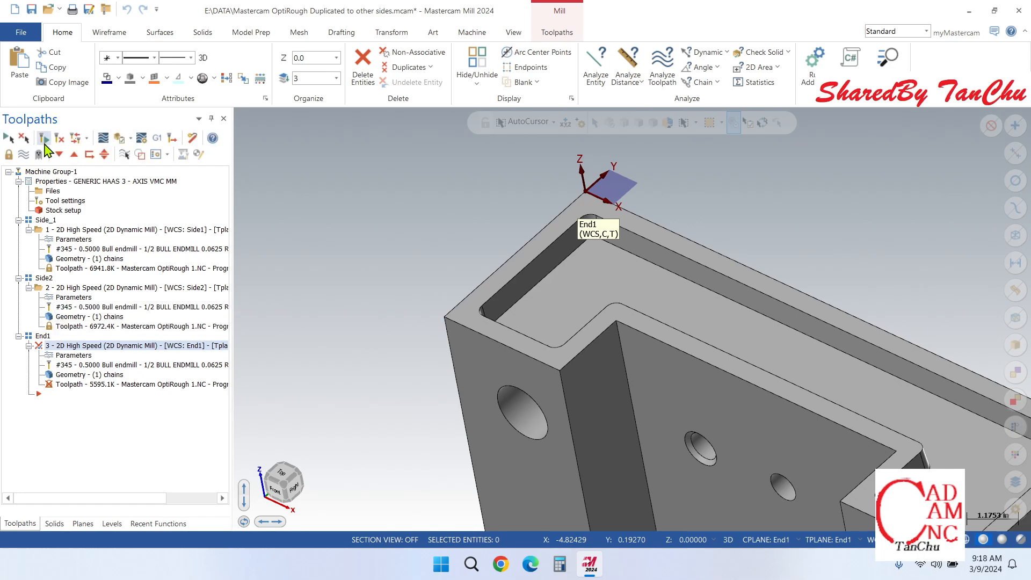
Step: Regenerate the End1 dynamic mill operation, check its processing in the Multi-Threading Manager, and close the manager
left_click(47, 138)
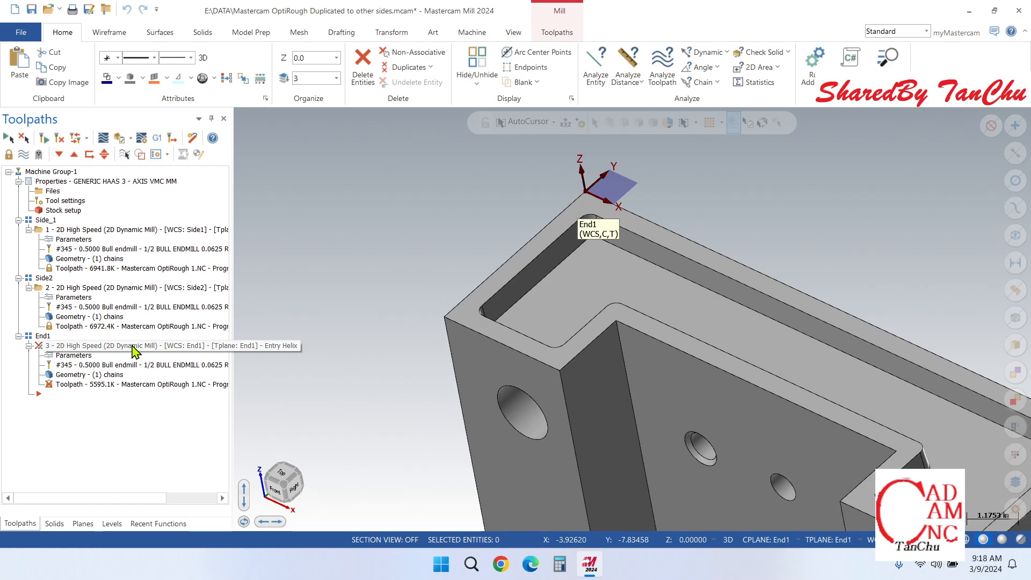
left_click(22, 139)
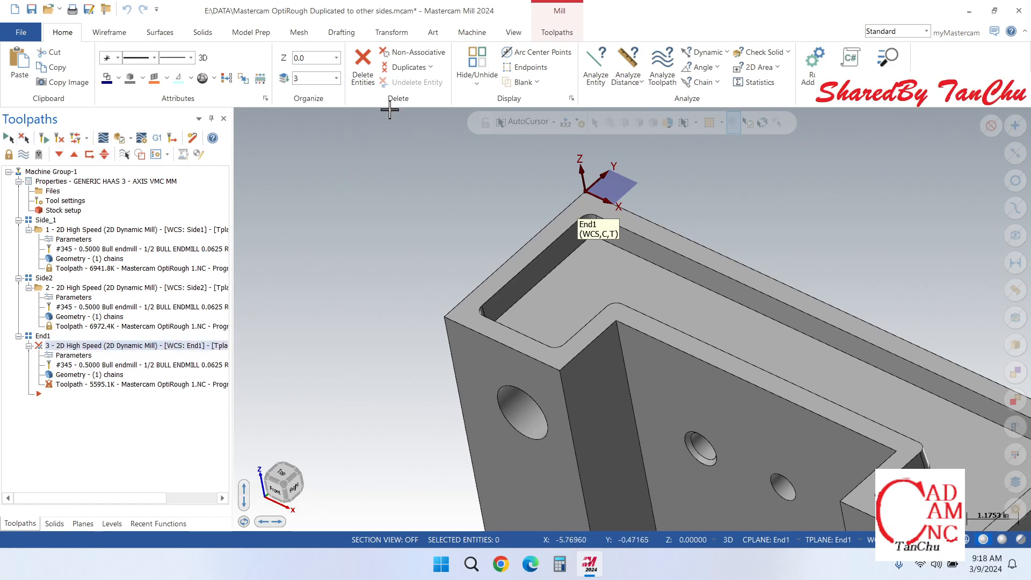
left_click(514, 34)
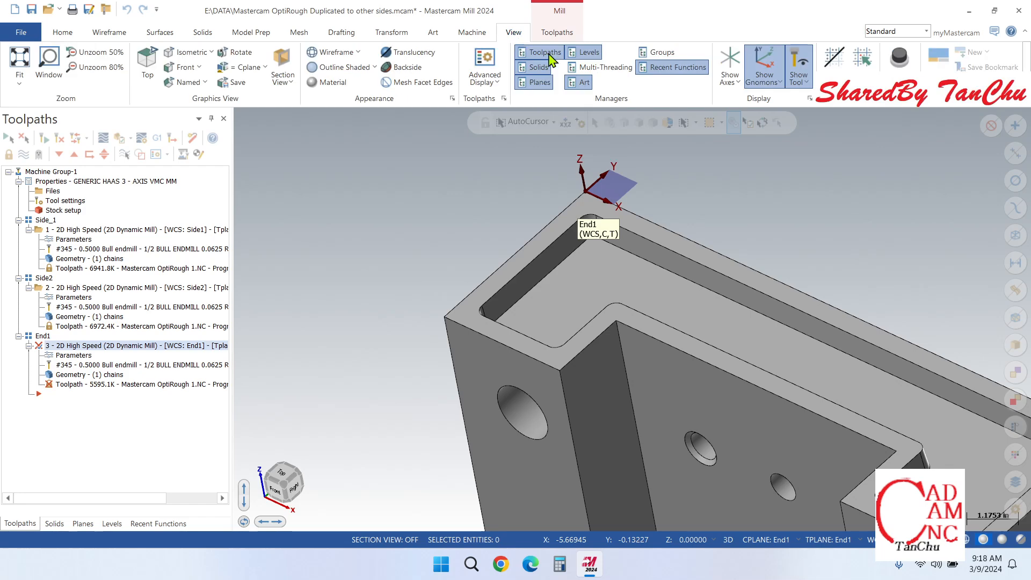
left_click(627, 68)
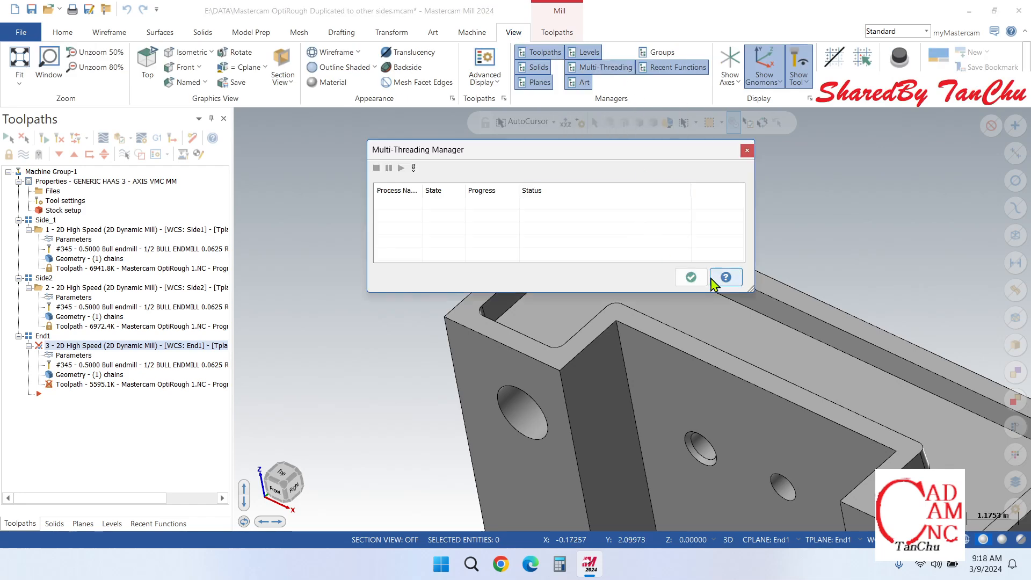
left_click(747, 150)
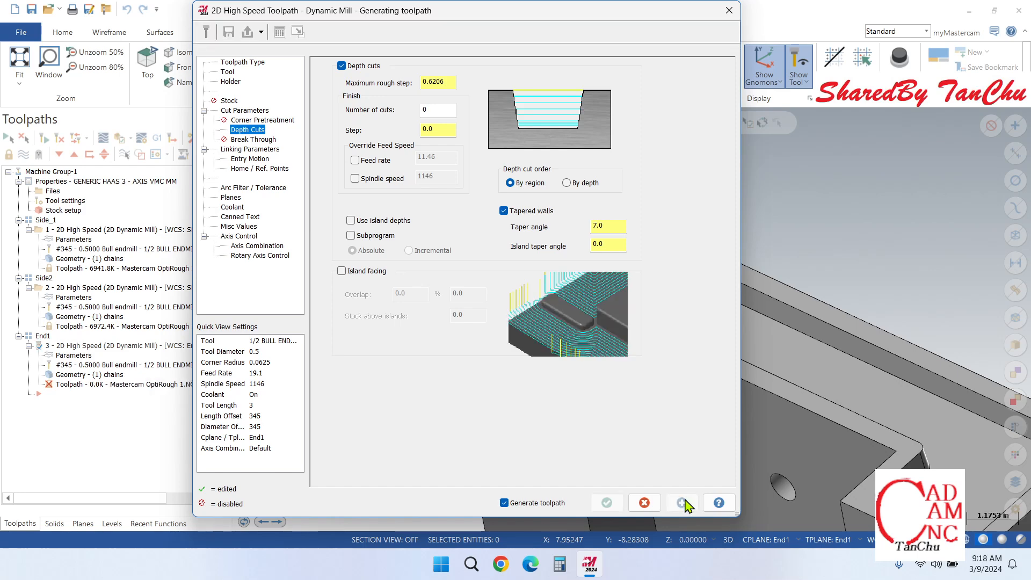
left_click(729, 10)
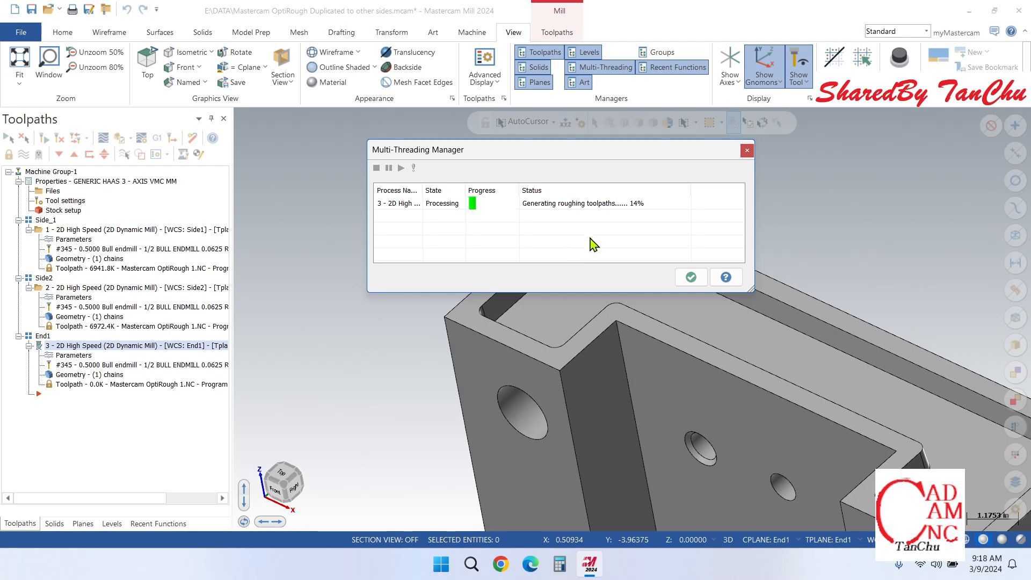
left_click(749, 152)
scroll(499, 236, "down", 4)
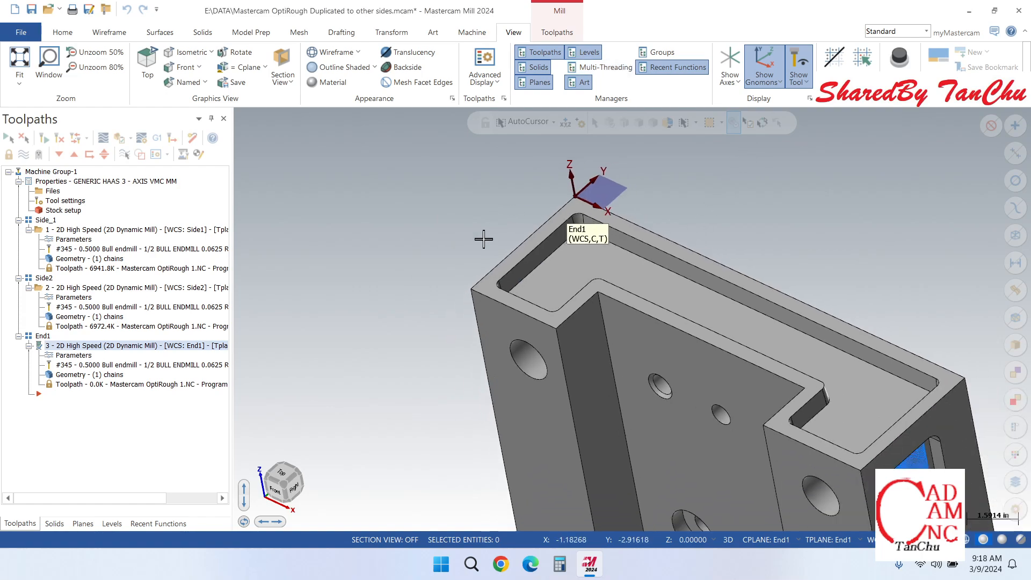
scroll(727, 368, "up", 4)
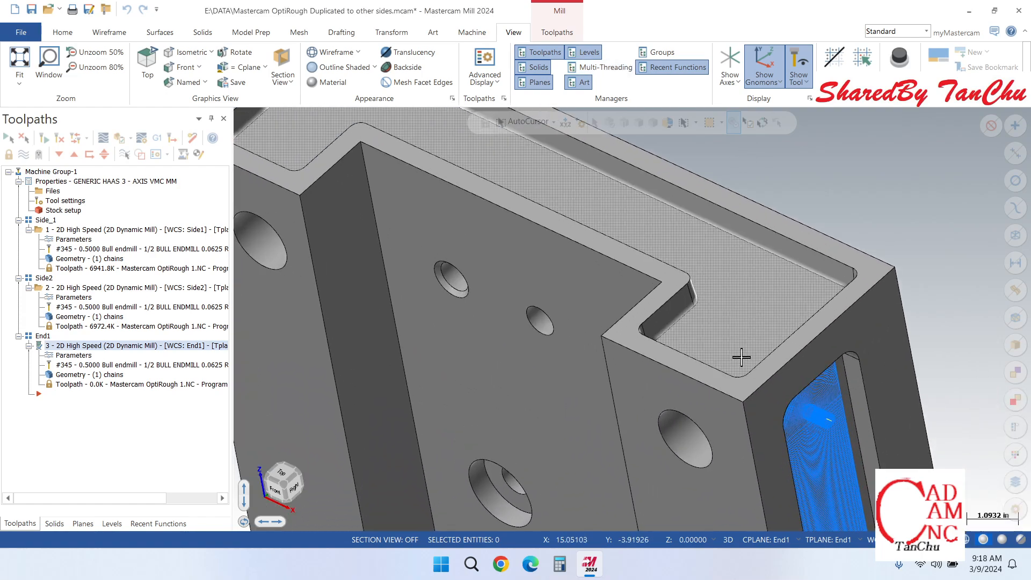
scroll(762, 340, "down", 1)
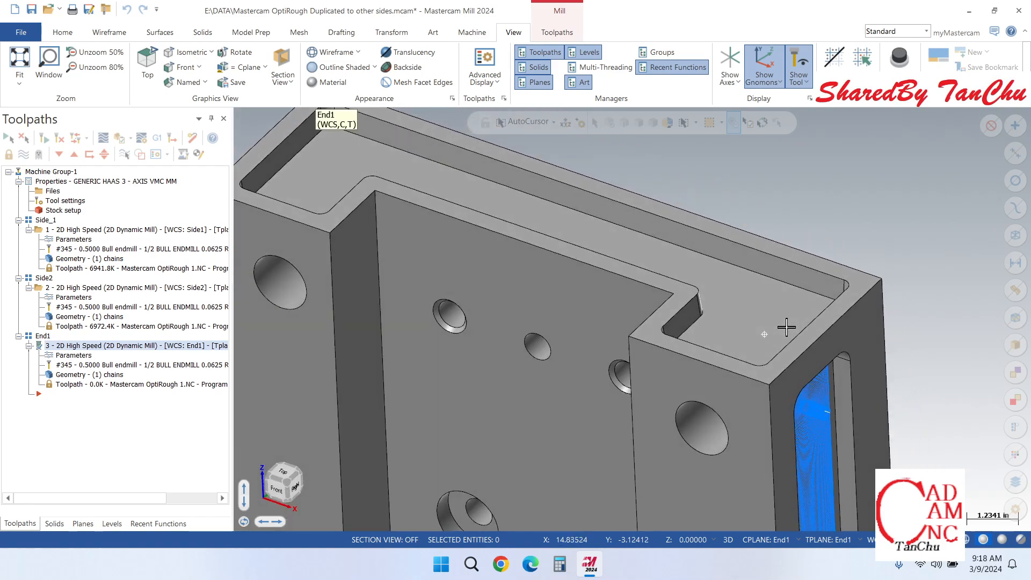
scroll(755, 340, "down", 4)
scroll(552, 214, "up", 2)
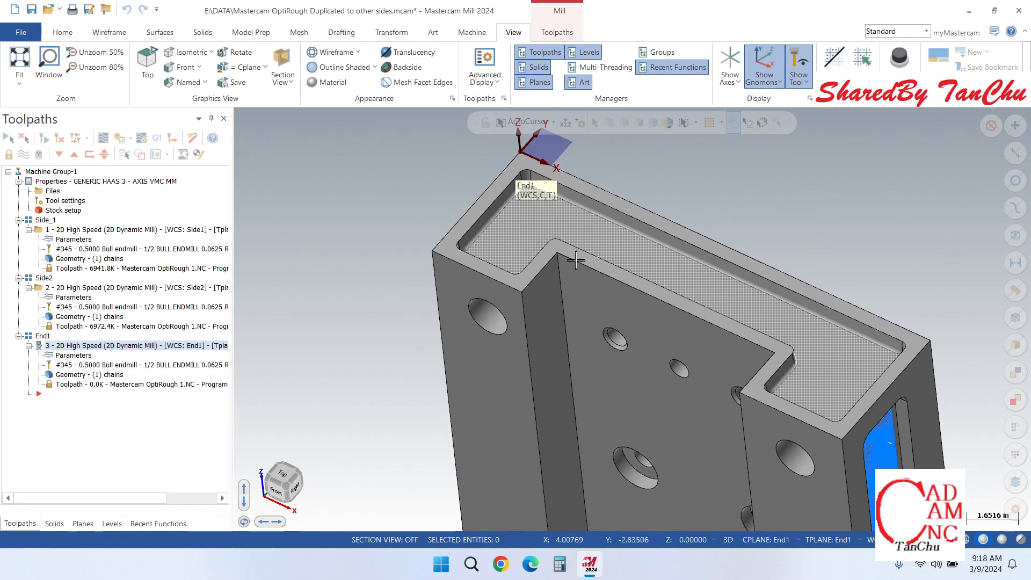
scroll(731, 350, "up", 2)
scroll(732, 350, "up", 1)
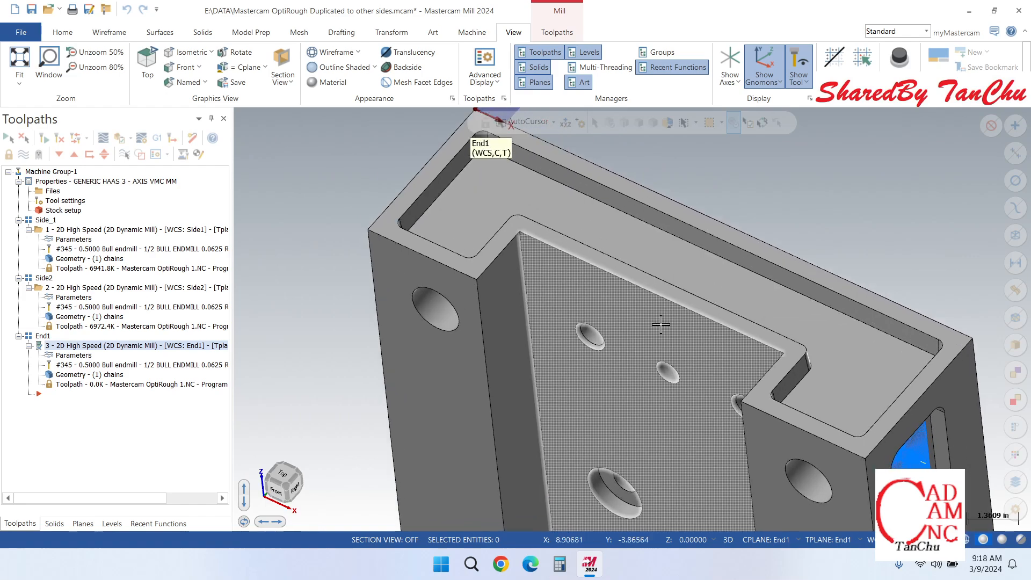
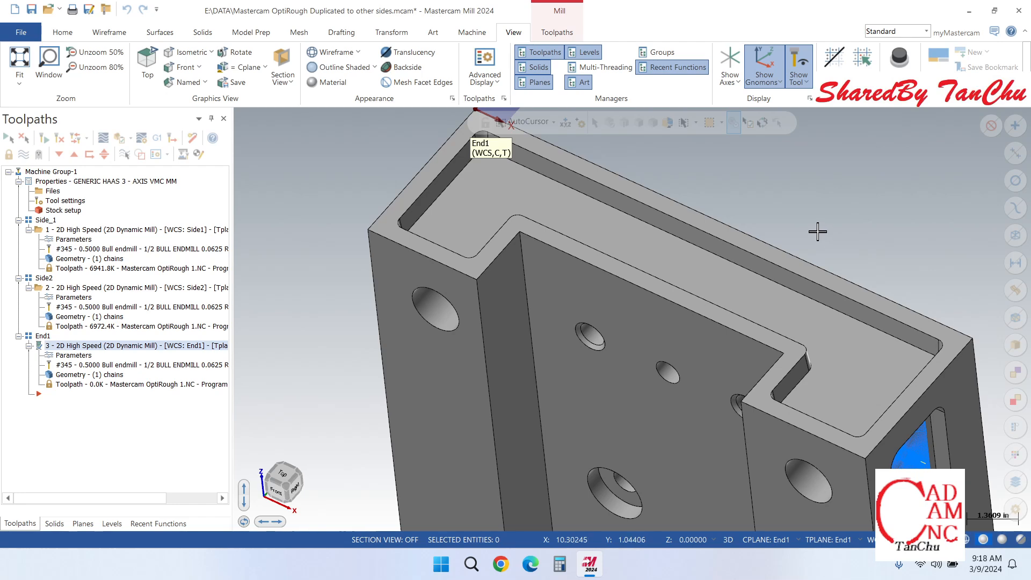
Step: Check the End1 generation in the Multi-Threading Manager, close it, and examine the regenerated toolpath against the pocket's tapered walls
left_click(606, 68)
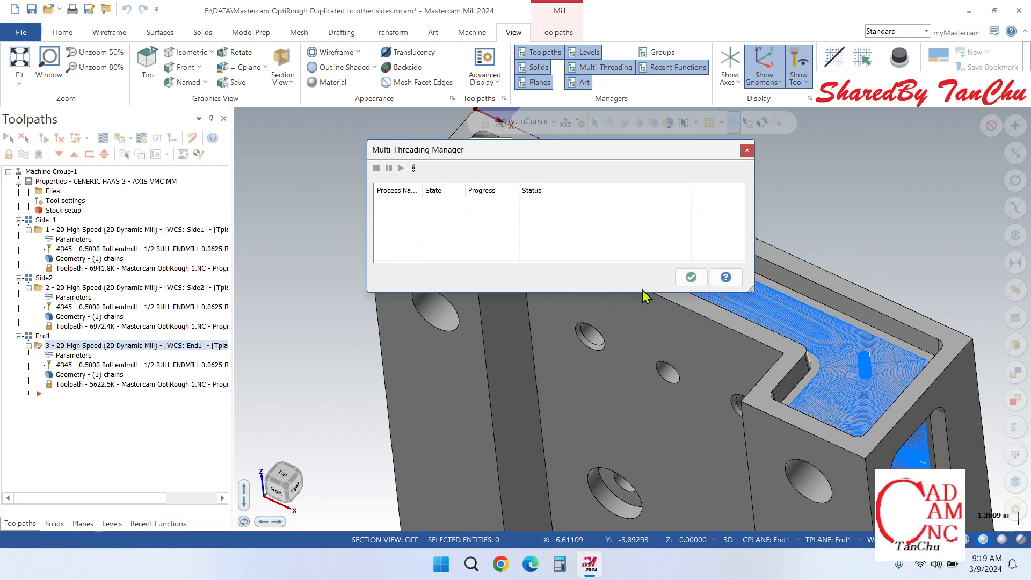
left_click(683, 274)
scroll(512, 193, "up", 6)
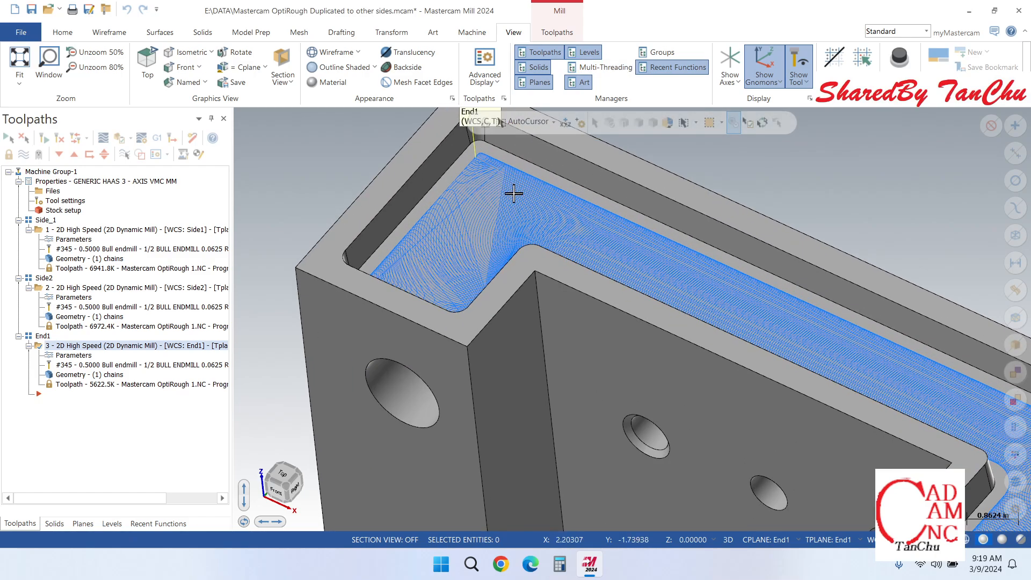
scroll(518, 195, "down", 1)
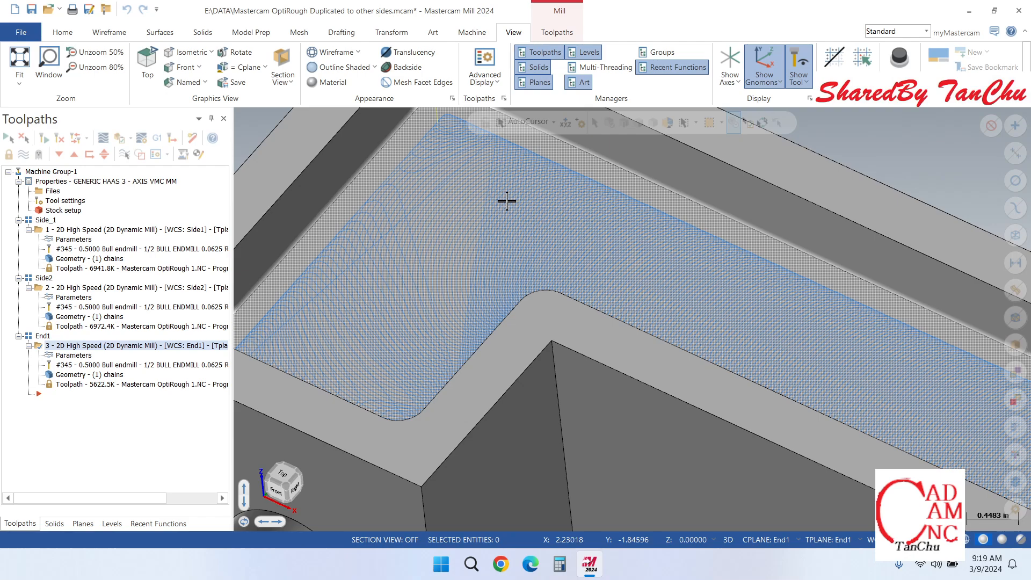
scroll(507, 200, "down", 1)
mouse_move(487, 214)
middle_mouse_down()
mouse_move(541, 247)
mouse_move(500, 202)
mouse_move(490, 207)
middle_mouse_up()
scroll(491, 208, "down", 3)
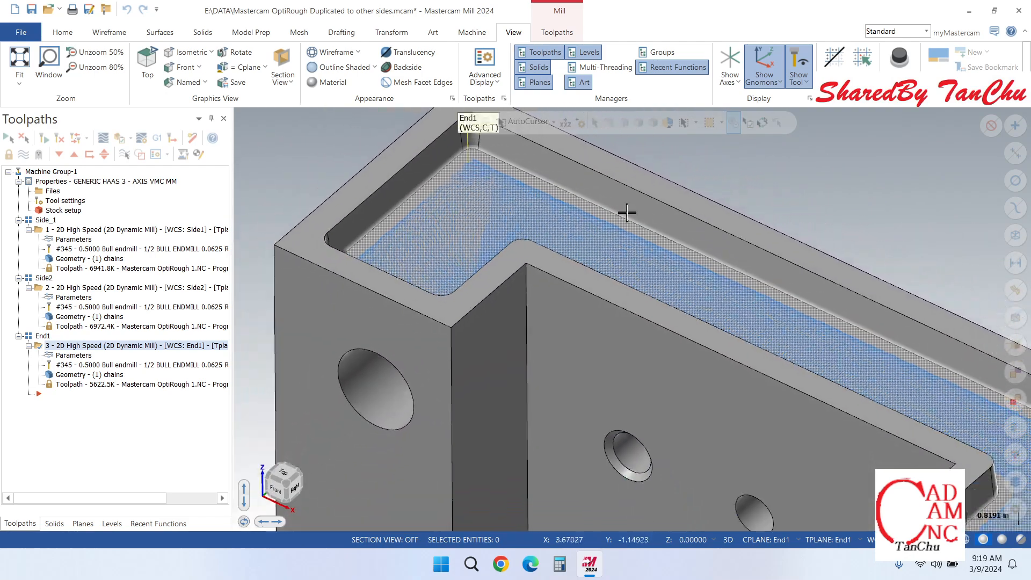
scroll(607, 240, "up", 2)
scroll(575, 231, "down", 1)
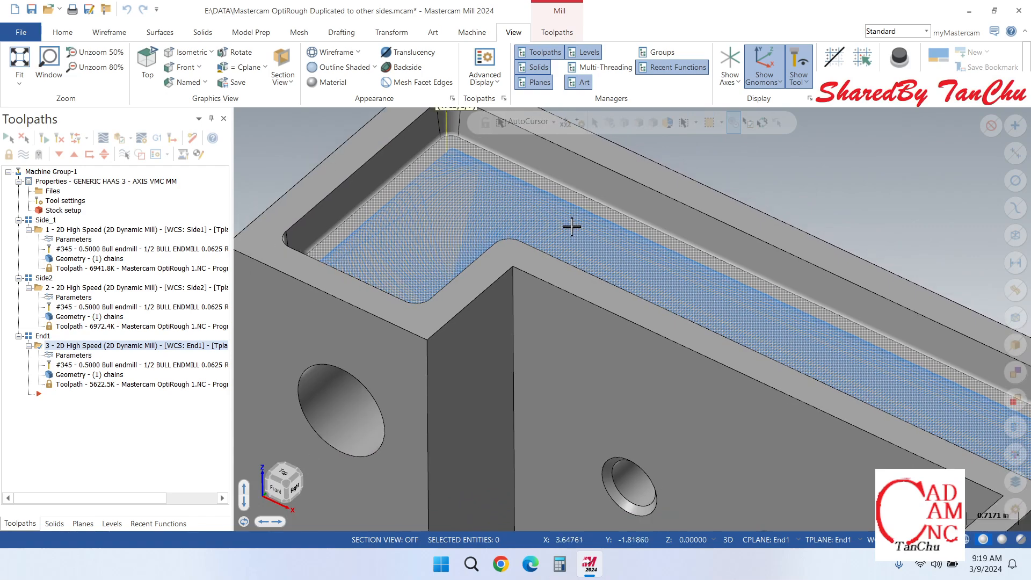
scroll(572, 224, "down", 3)
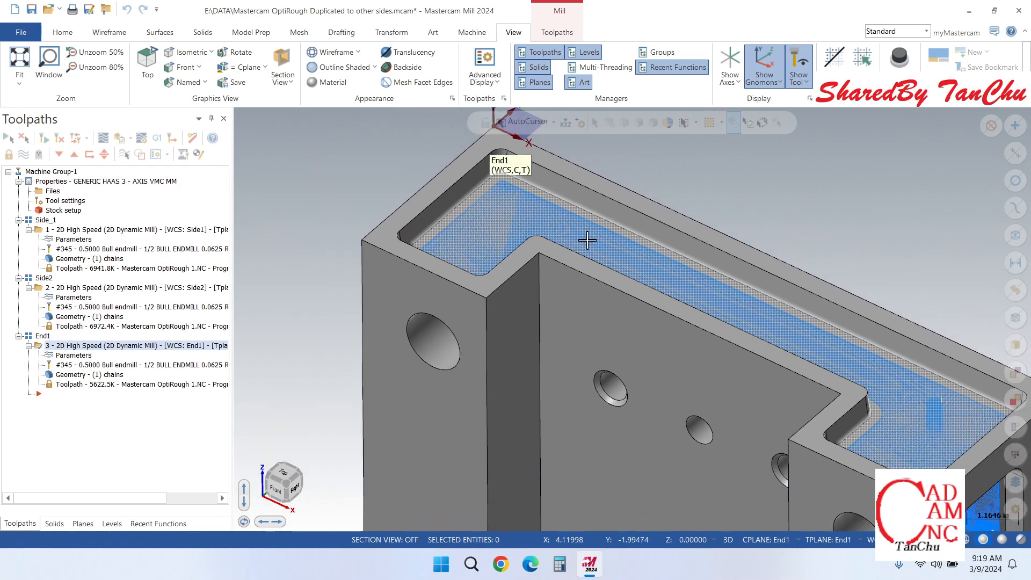
scroll(638, 273, "up", 2)
scroll(591, 233, "up", 1)
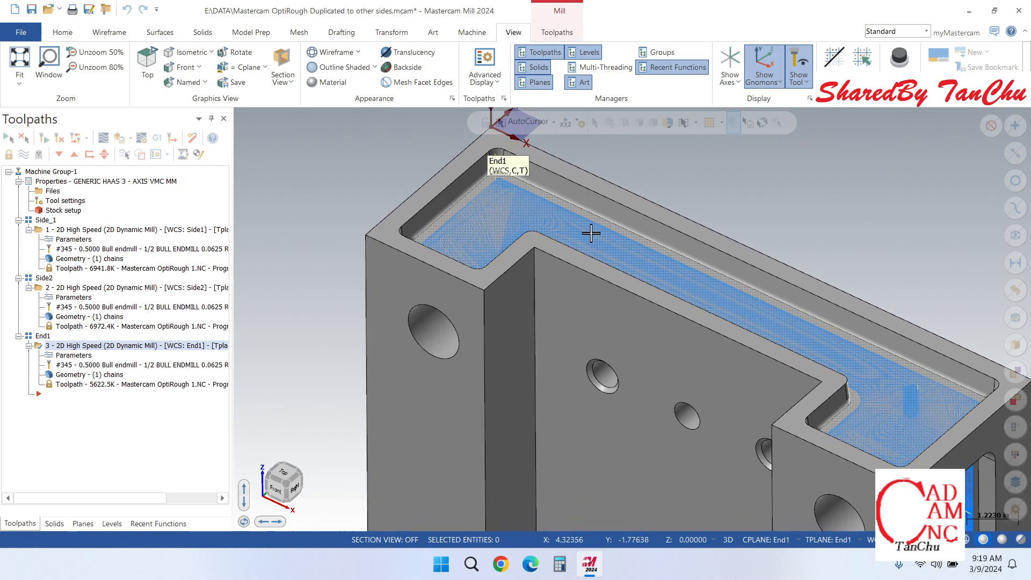
scroll(558, 202, "down", 5)
scroll(820, 354, "up", 5)
scroll(806, 346, "up", 2)
scroll(768, 323, "up", 2)
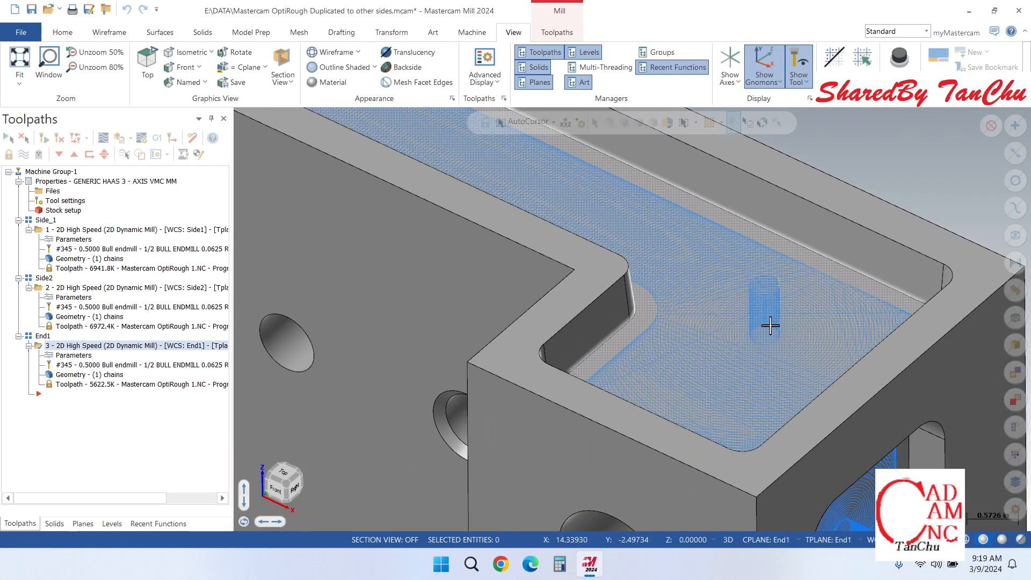
scroll(847, 315, "up", 1)
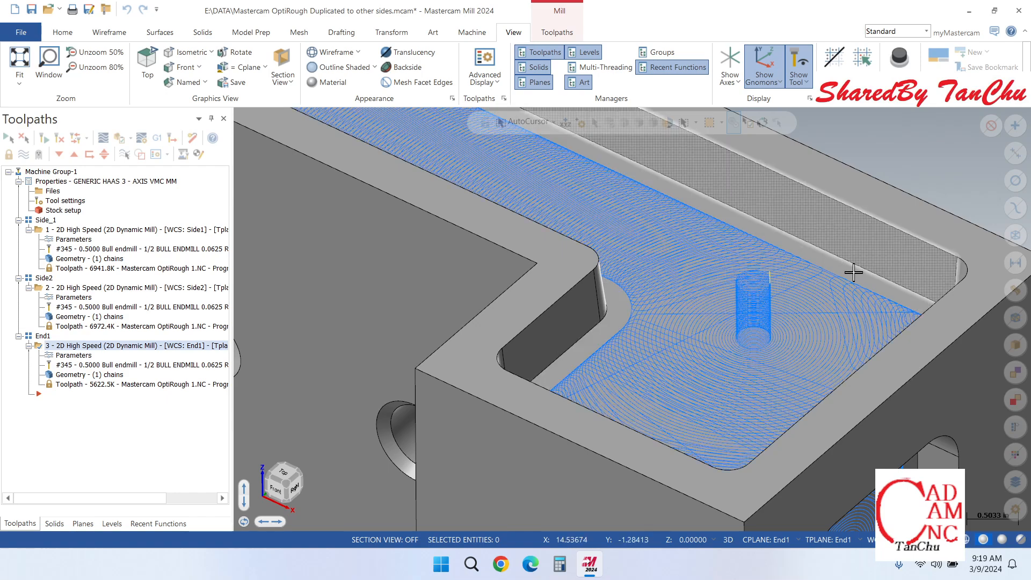
scroll(860, 275, "down", 4)
Step: Reopen the End1 dynamic mill parameters and set the depth cuts' maximum rough step to 0.025
left_click(81, 355)
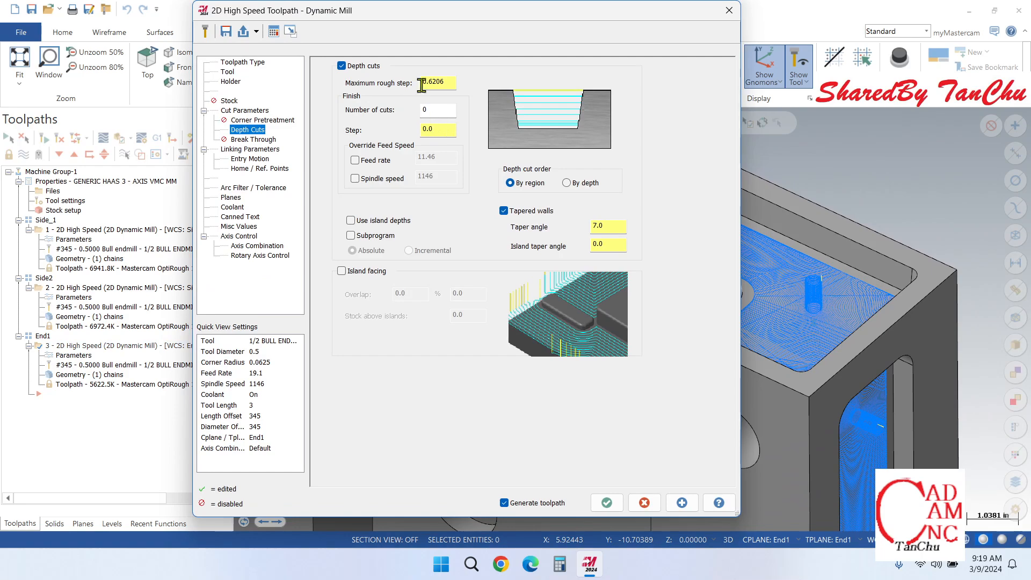
double_click(449, 82)
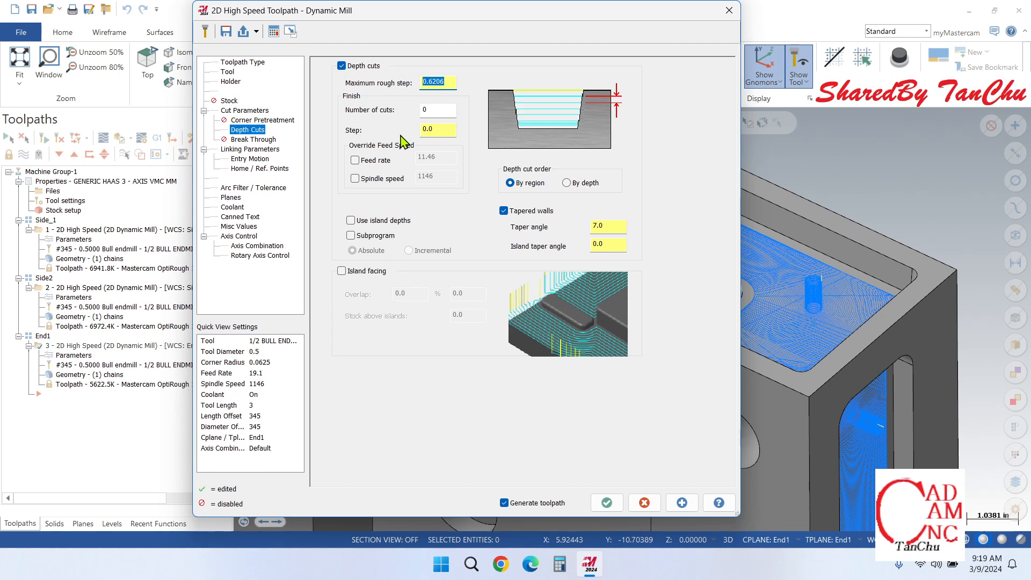
type(".025")
left_click(442, 111)
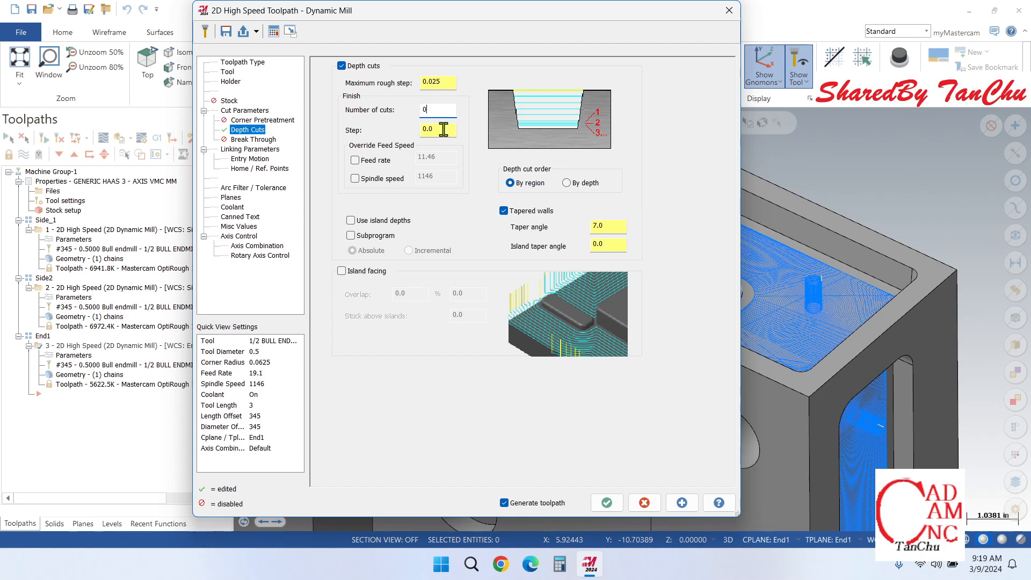
Step: Try to set the End1 stepover distance to 95% in the cut parameters and dismiss the warning
left_click(253, 120)
left_click(253, 111)
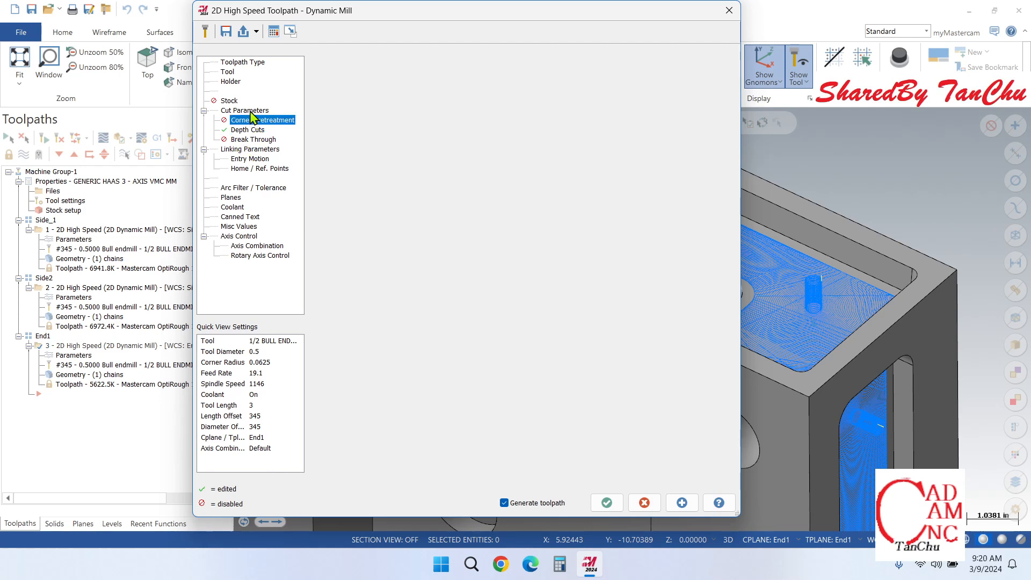
left_click(261, 121)
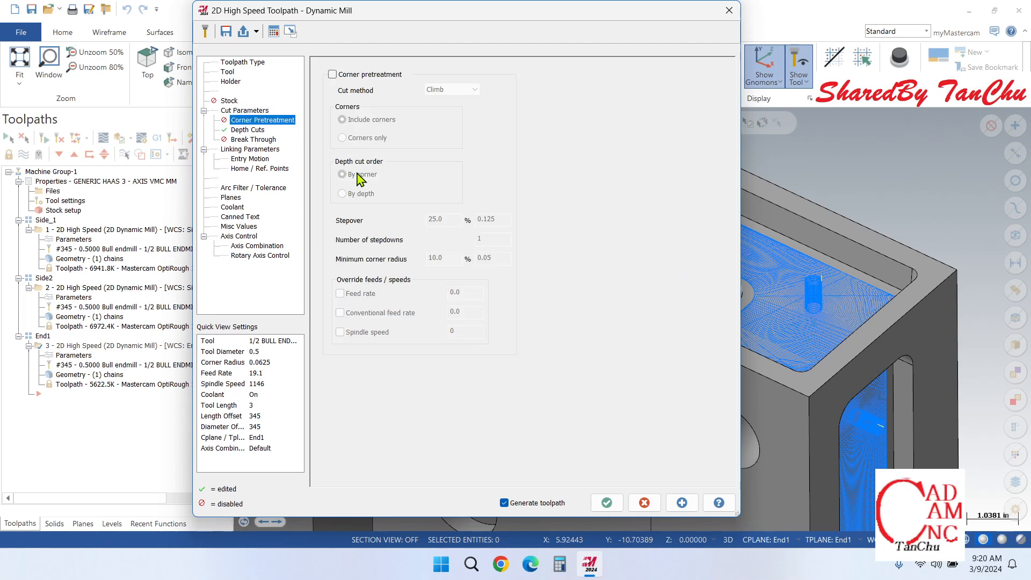
left_click(260, 110)
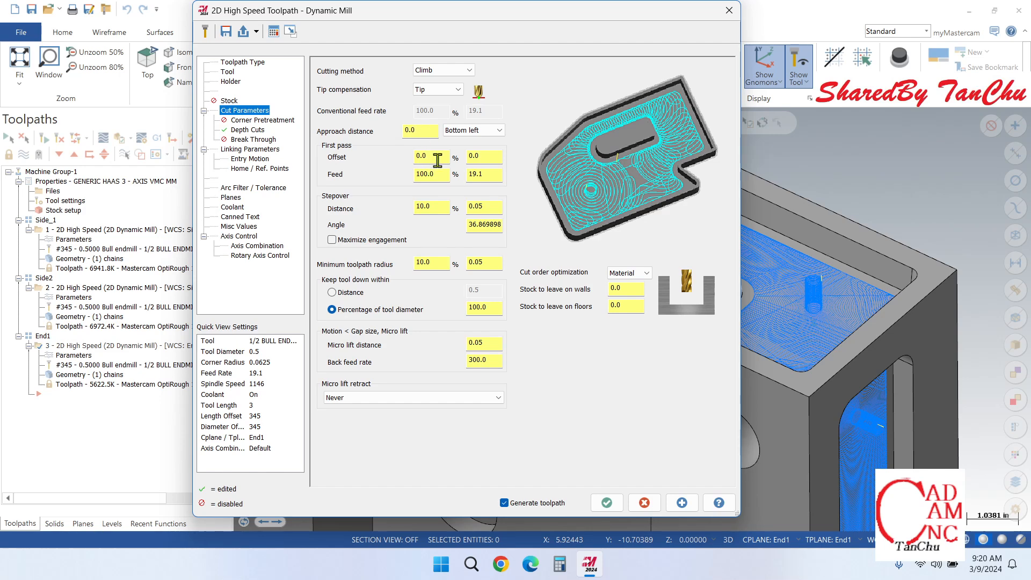
double_click(441, 207)
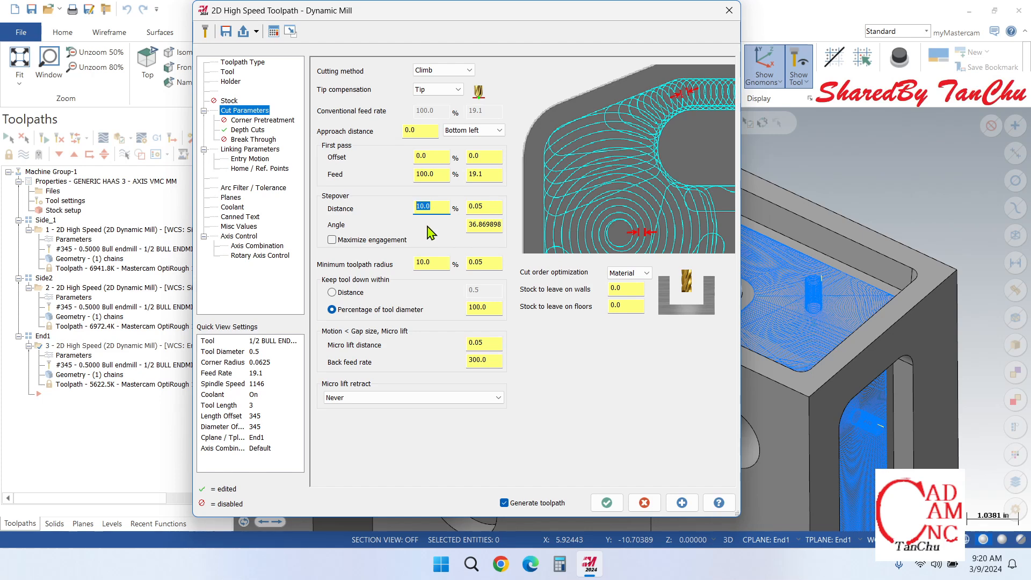
type("95")
left_click(486, 207)
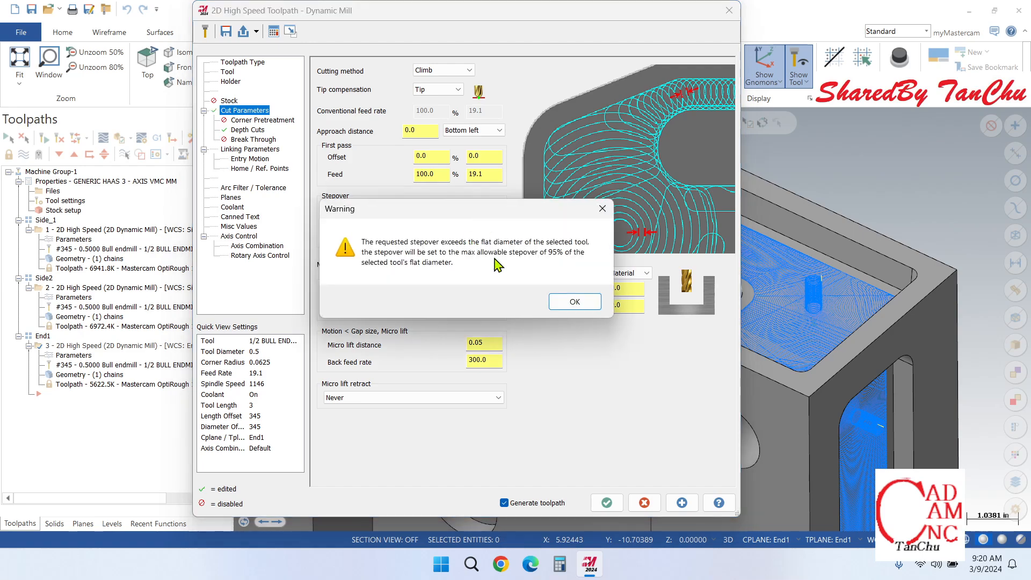
left_click(602, 208)
Step: Set the stepover distance to 70% and enable maximize engagement for the End1 operation
double_click(427, 206)
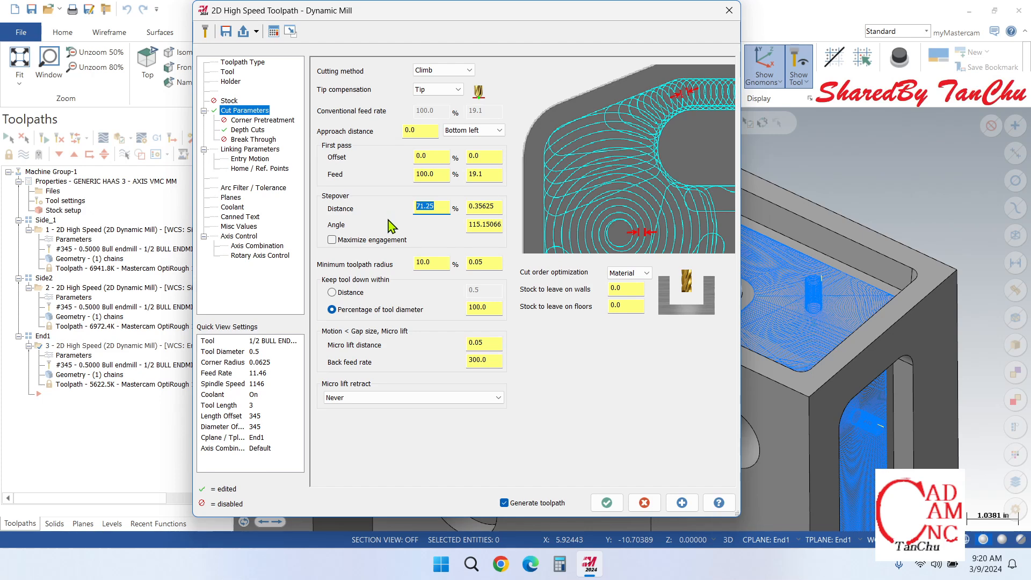
type("70")
left_click(495, 208)
left_click(332, 240)
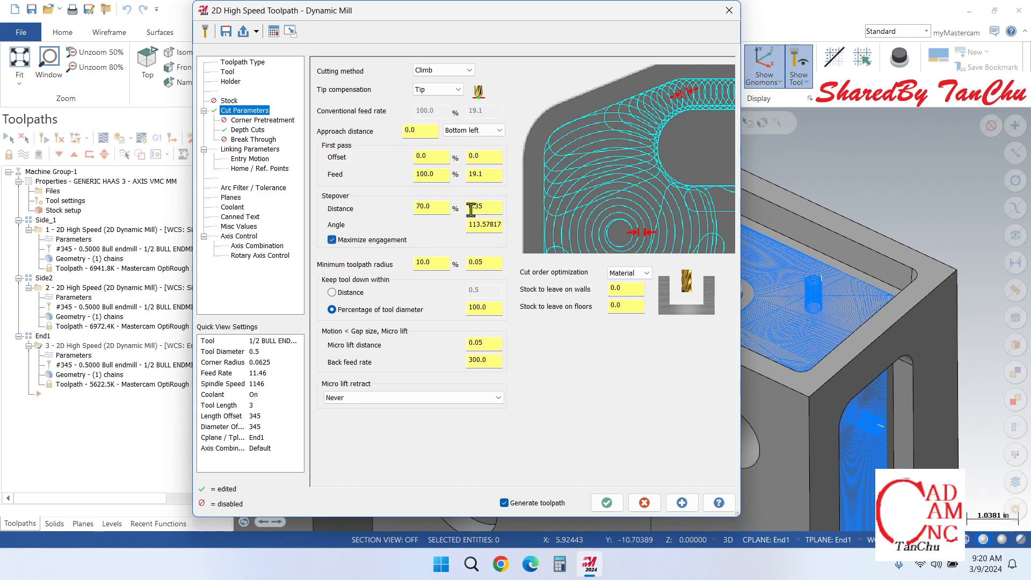
Step: Try a 95% stepover distance with maximize engagement enabled and dismiss the warning
double_click(435, 207)
type("95")
left_click(485, 229)
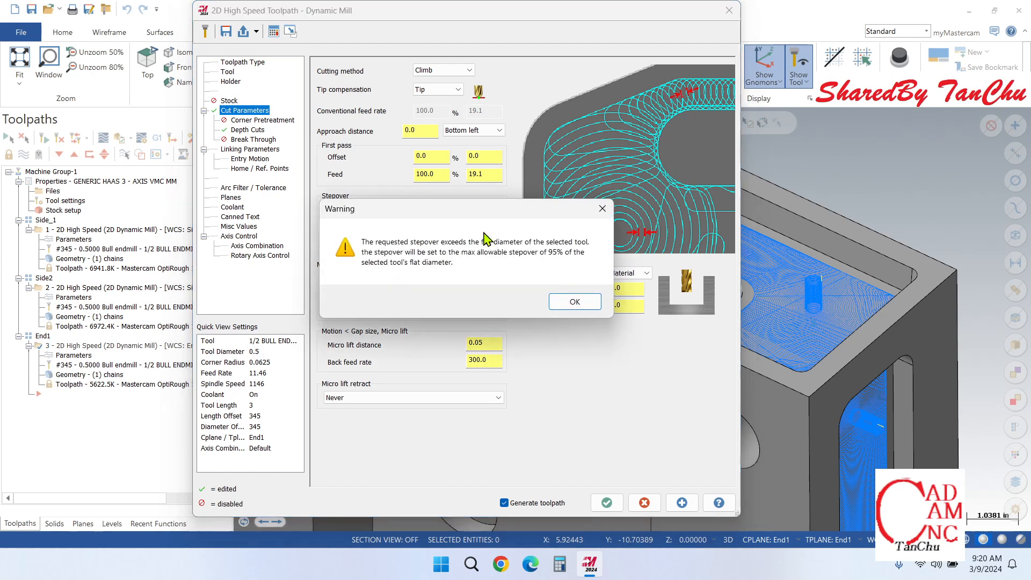
left_click(601, 211)
Step: Set the stepover distance to 70% with maximize engagement turned off, accept the parameters, and close the dialog while the toolpath generates
left_click_drag(438, 207, 392, 207)
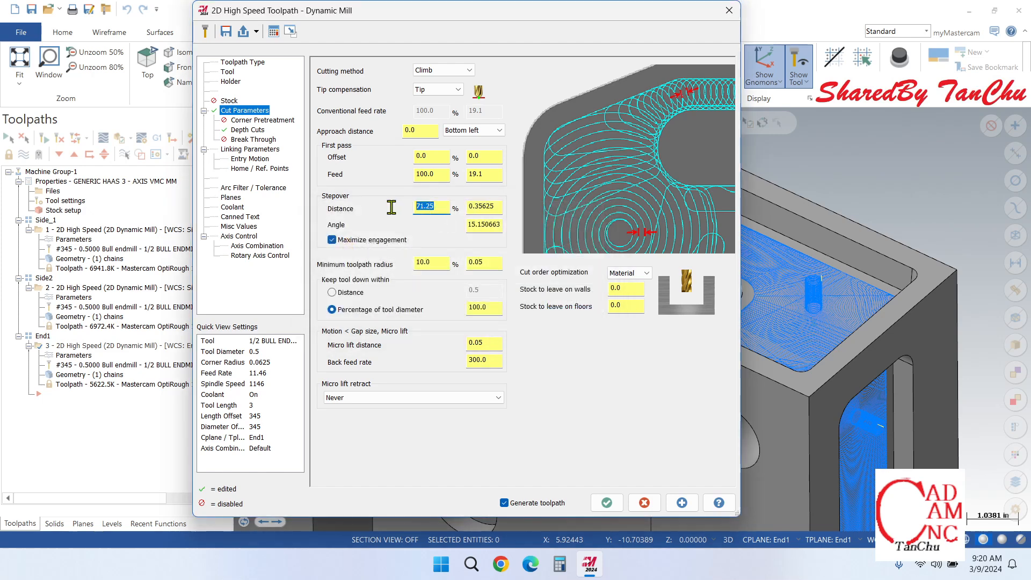
type("70")
left_click(331, 240)
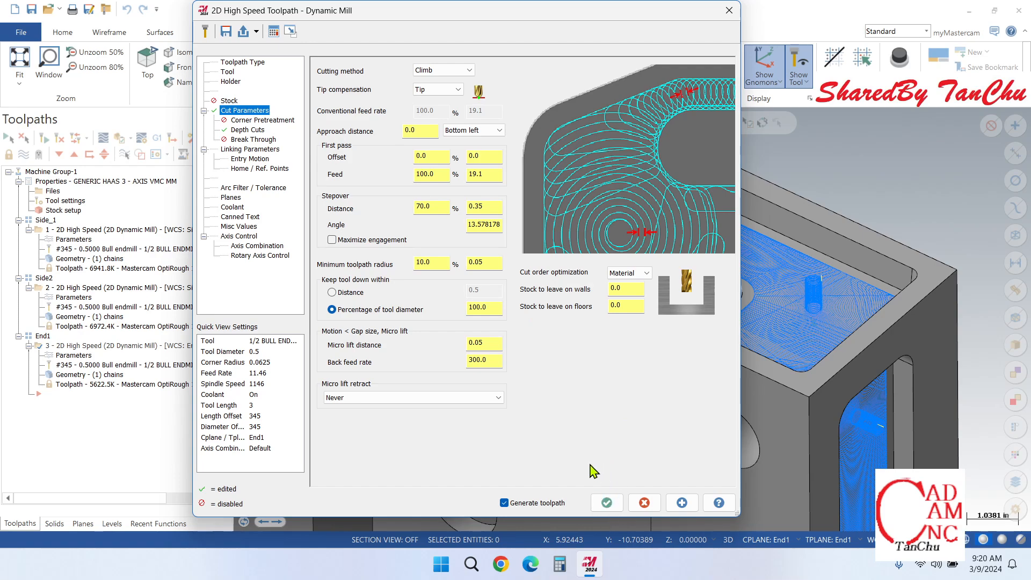
left_click(606, 502)
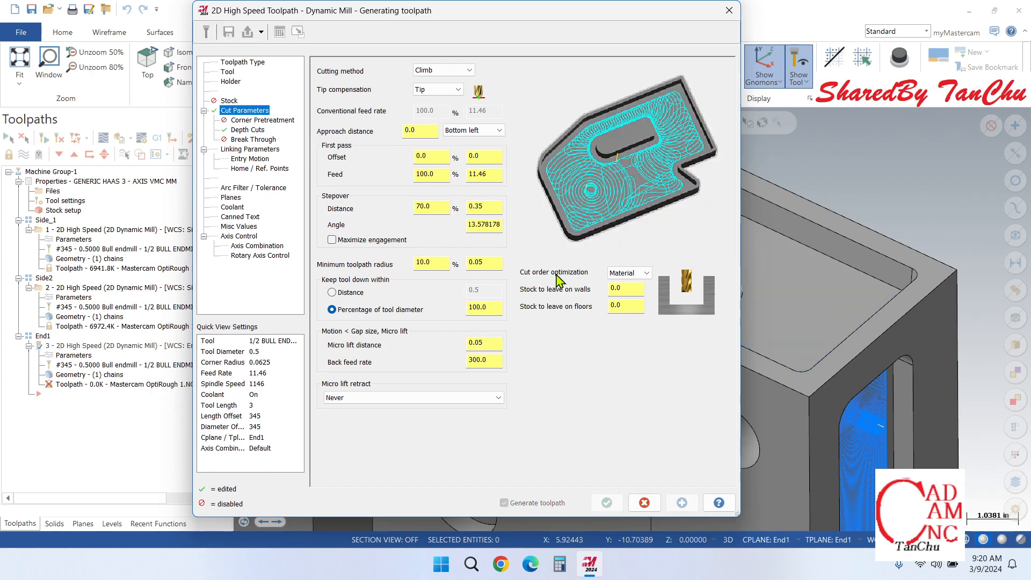
left_click(729, 11)
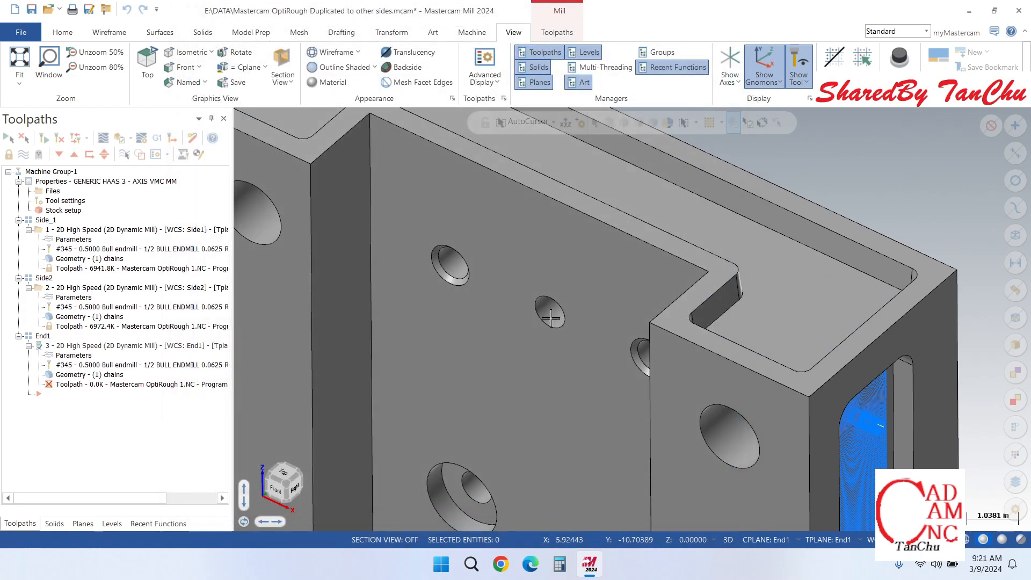
Step: Monitor the End1 toolpath generation in the Multi-Threading Manager until it finishes and close the manager
left_click(553, 20)
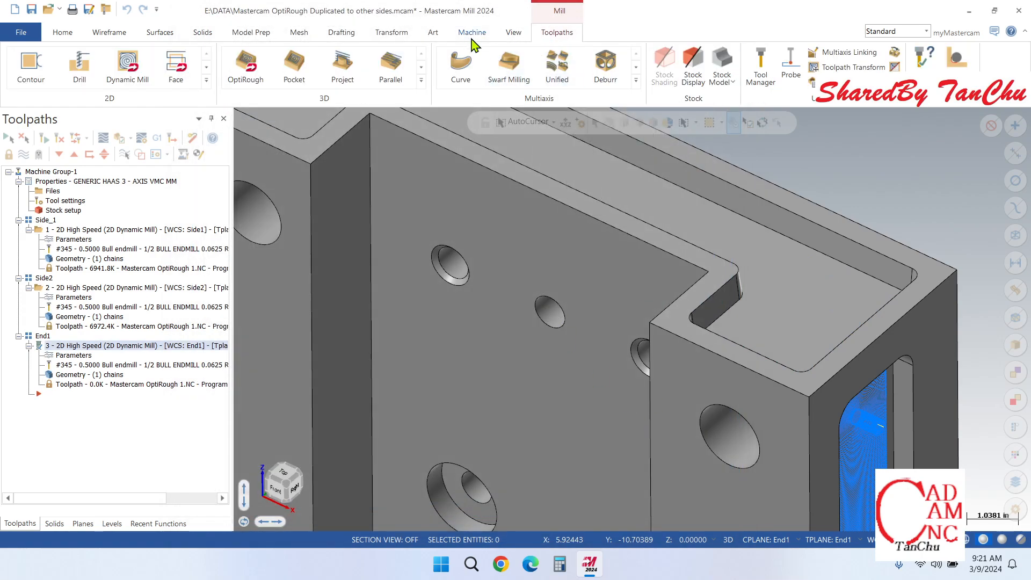
left_click(513, 35)
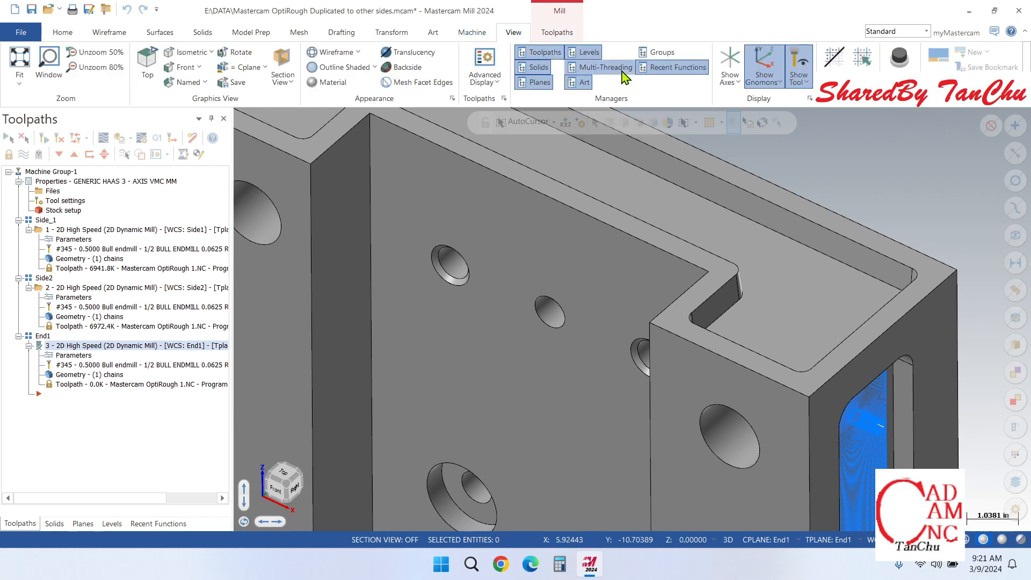
left_click(601, 67)
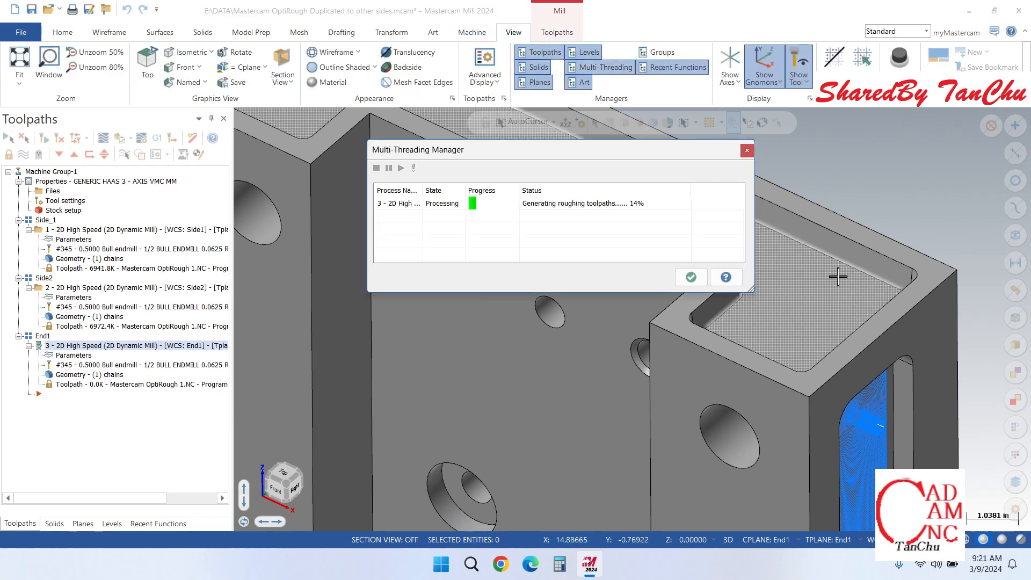
scroll(854, 305, "down", 1)
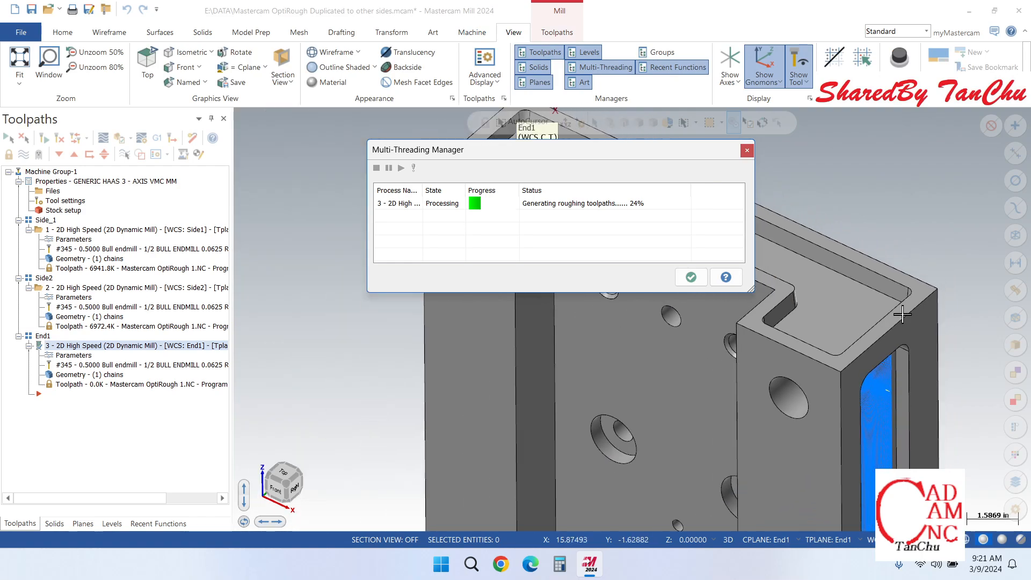
scroll(894, 295, "up", 3)
scroll(896, 293, "up", 2)
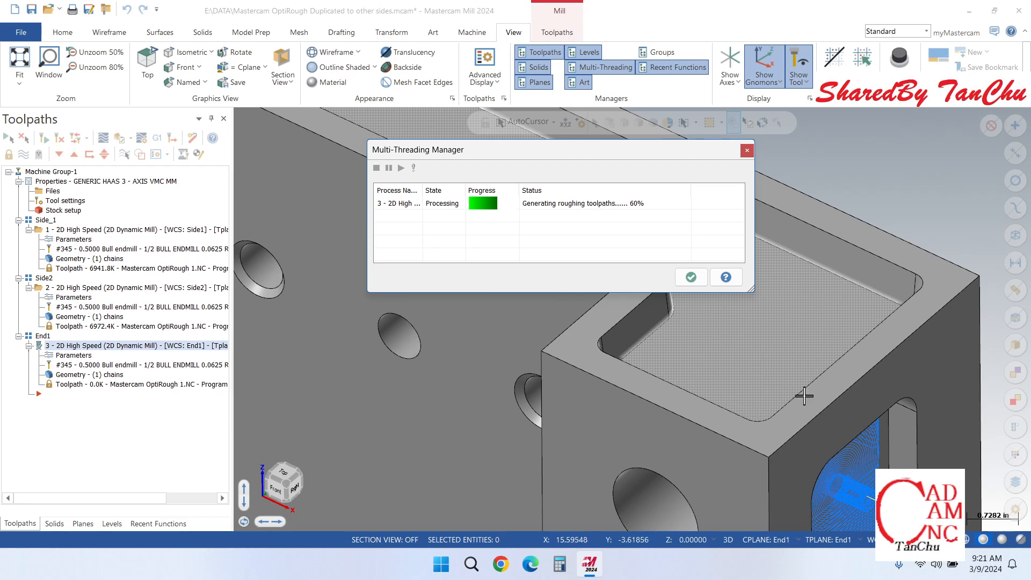
scroll(792, 375, "down", 1)
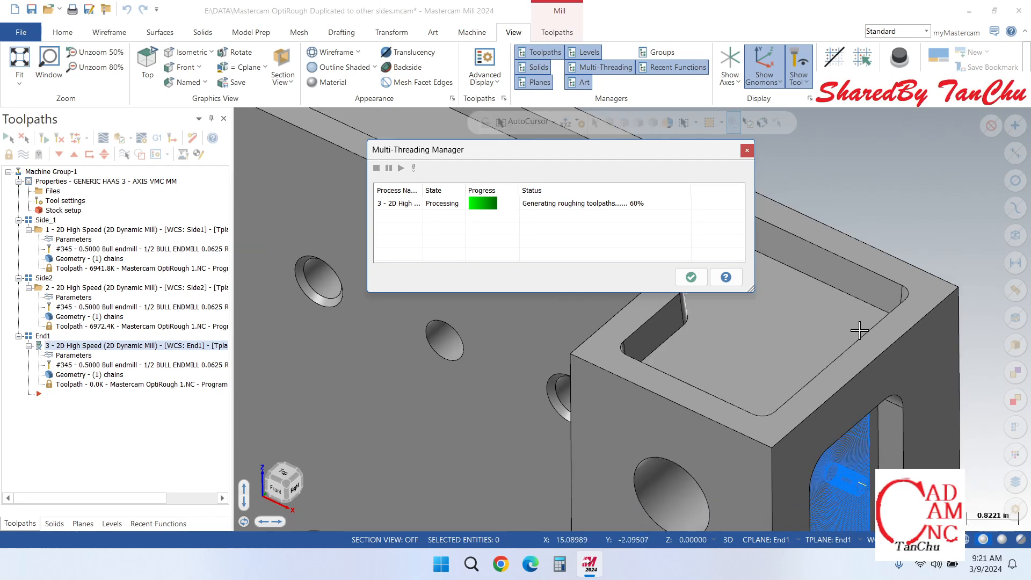
scroll(775, 287, "down", 1)
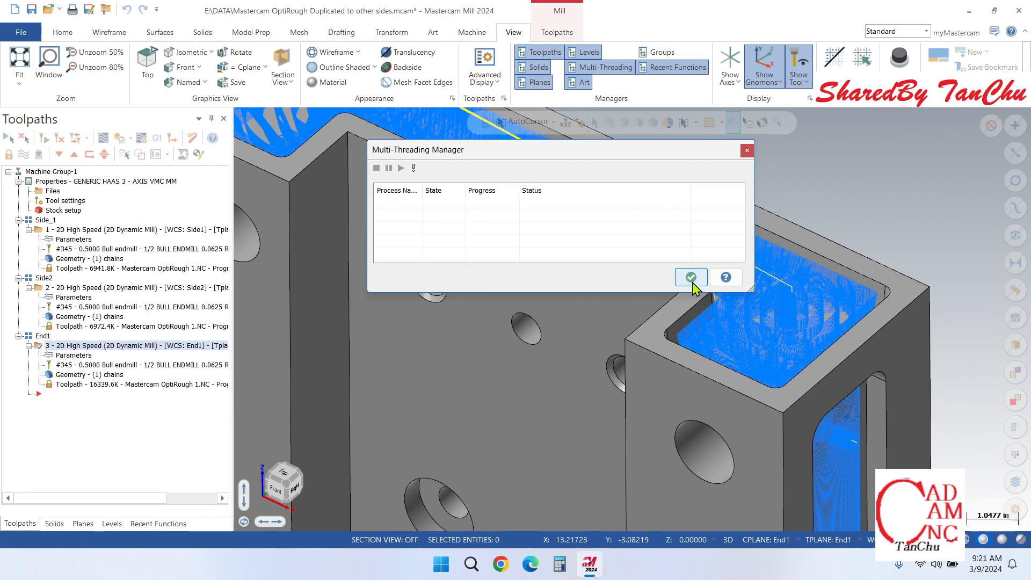
left_click(691, 278)
Step: Examine the layered End1 toolpath along the pocket's tapered walls and far corner
scroll(792, 318, "down", 3)
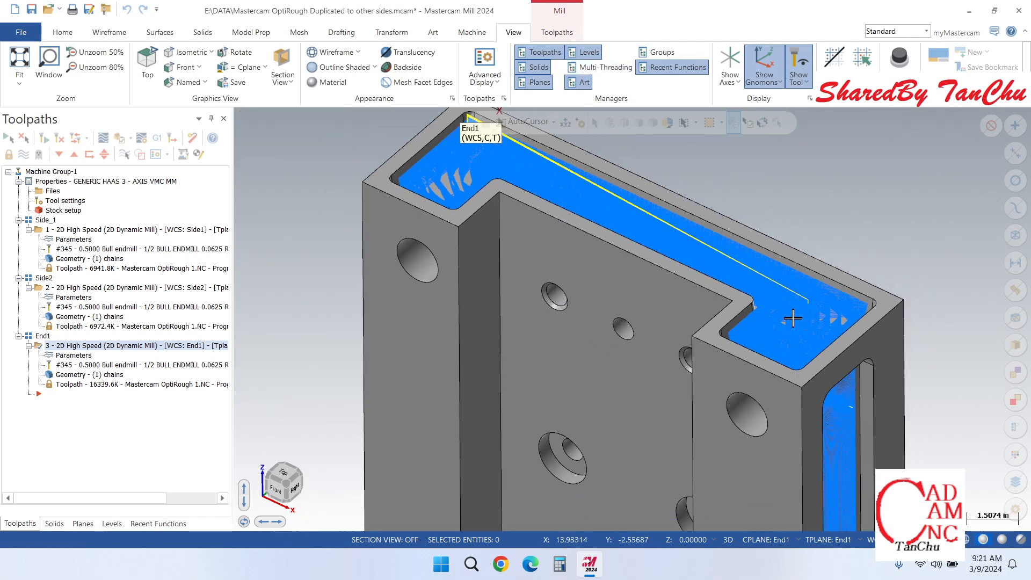
scroll(793, 318, "down", 2)
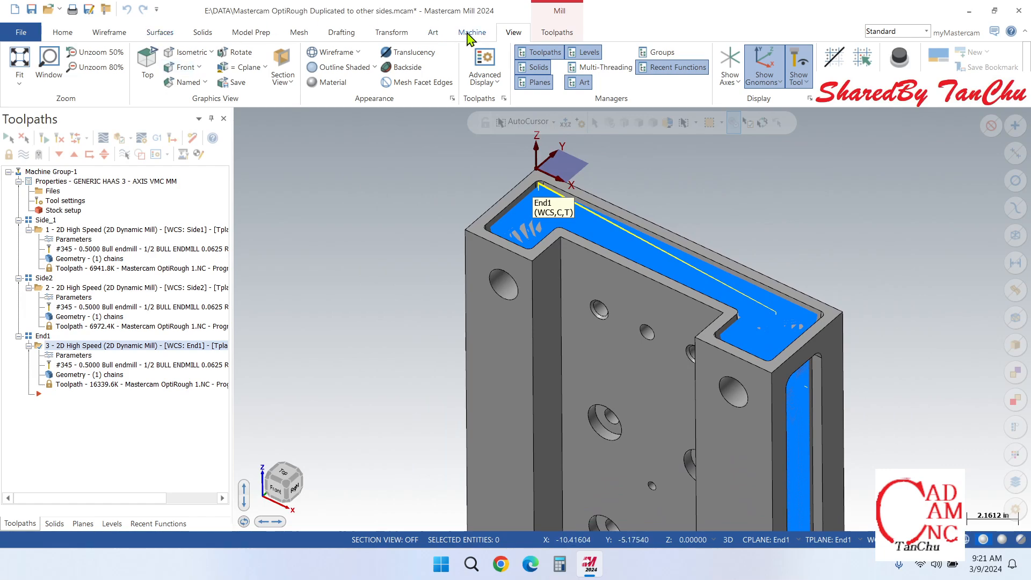
scroll(867, 299, "up", 8)
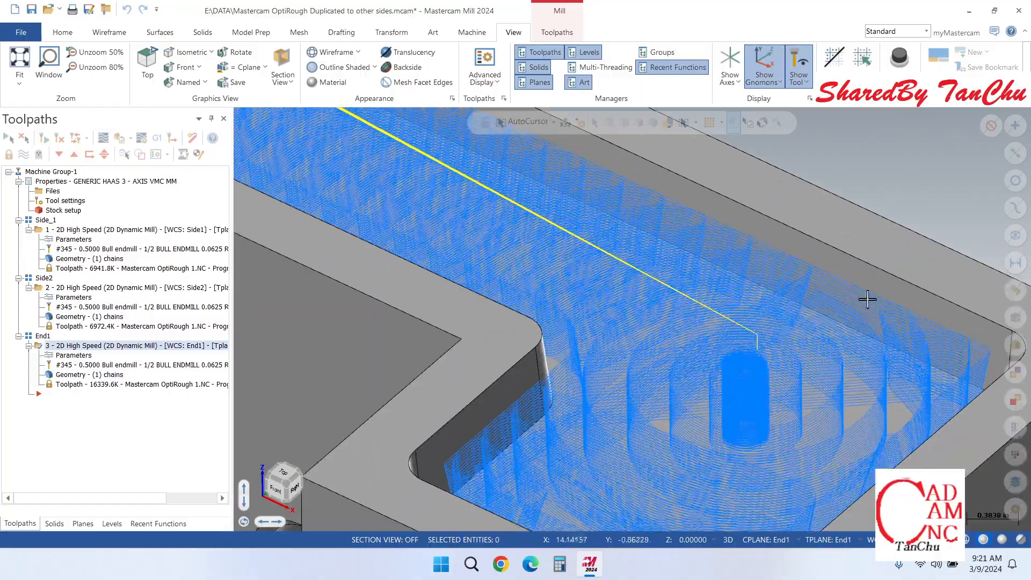
scroll(867, 299, "up", 3)
scroll(622, 225, "down", 4)
scroll(847, 334, "up", 7)
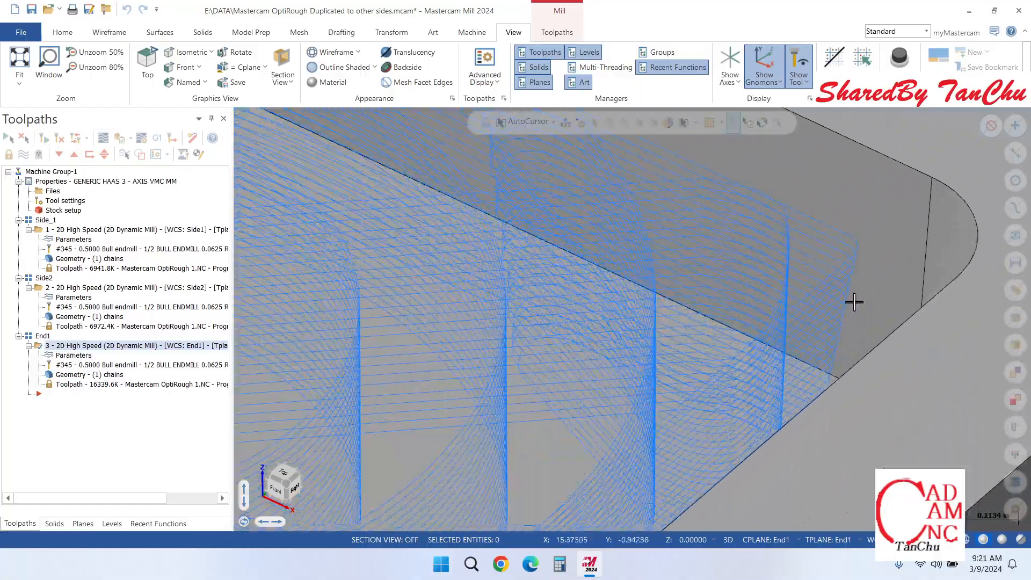
Step: Inspect the End1 toolpath passes against the pocket's rounded corner and tapered end wall from another angle
scroll(846, 303, "up", 3)
scroll(764, 289, "down", 4)
mouse_move(728, 296)
middle_mouse_down()
mouse_move(628, 313)
mouse_move(624, 305)
mouse_move(637, 306)
middle_mouse_up()
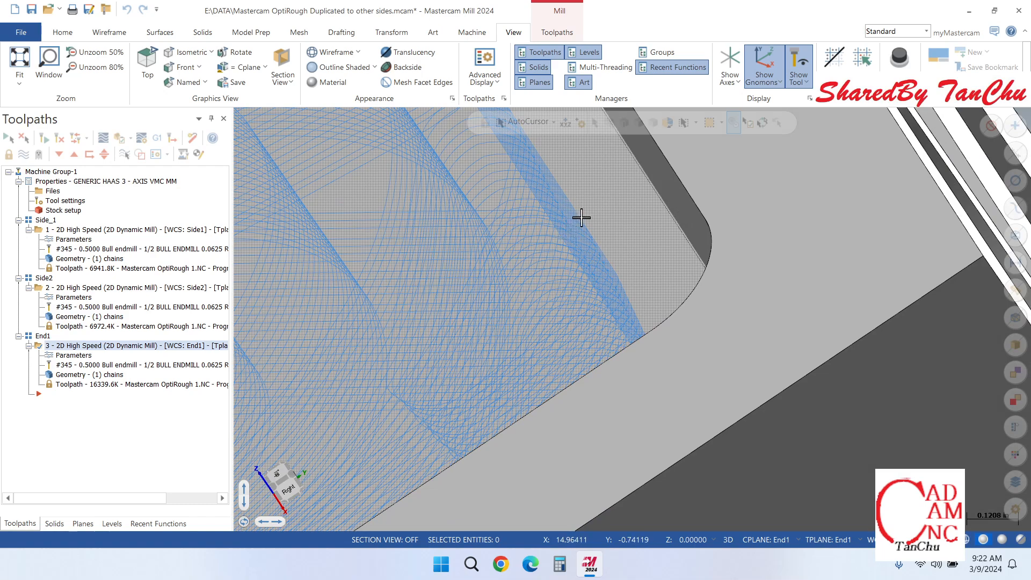
scroll(751, 307, "down", 2)
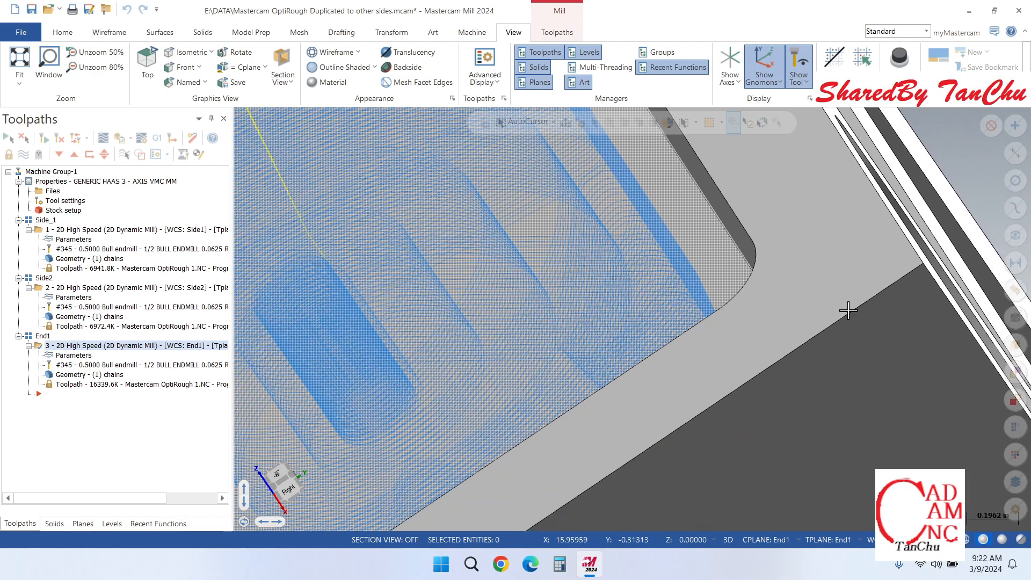
scroll(848, 309, "down", 7)
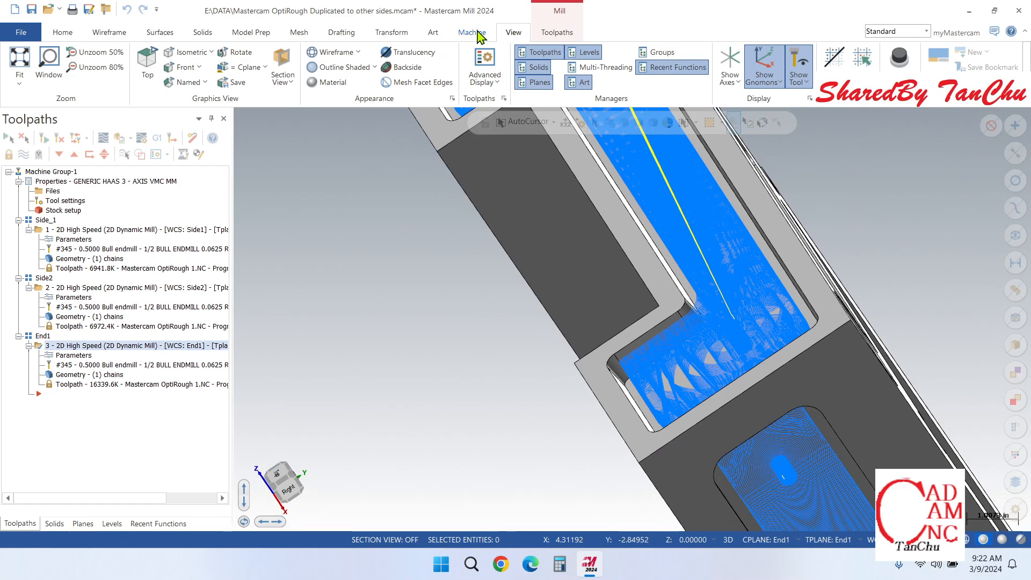
Step: Open the End1 operation in Verify and play the stock-removal simulation while viewing the pocket
left_click(474, 33)
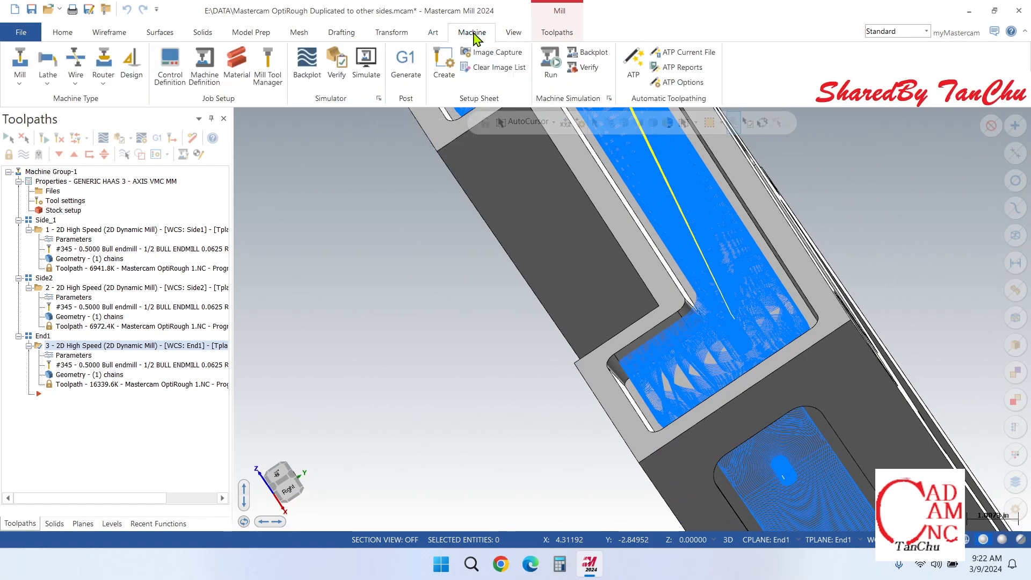
left_click(346, 65)
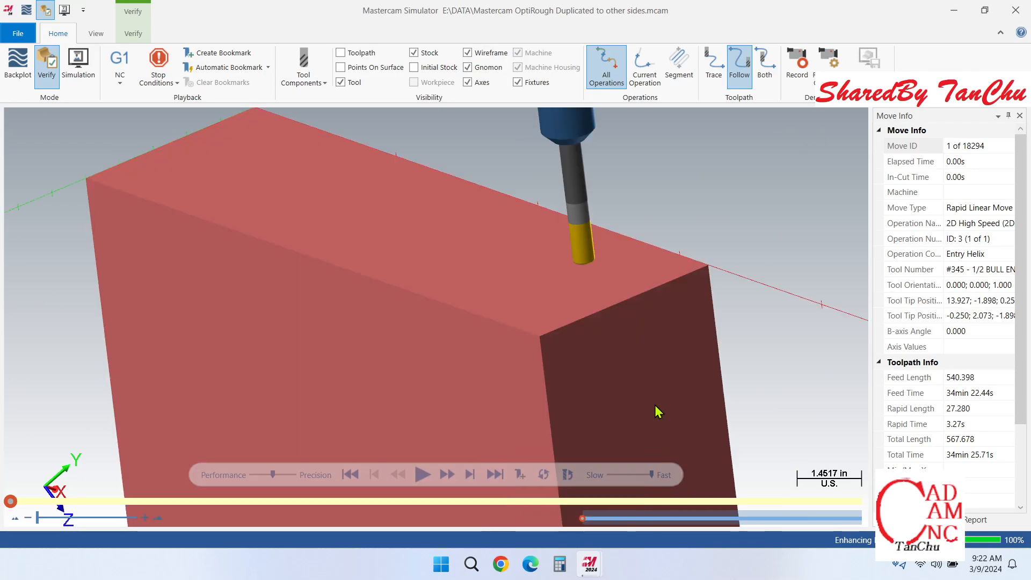
left_click(422, 474)
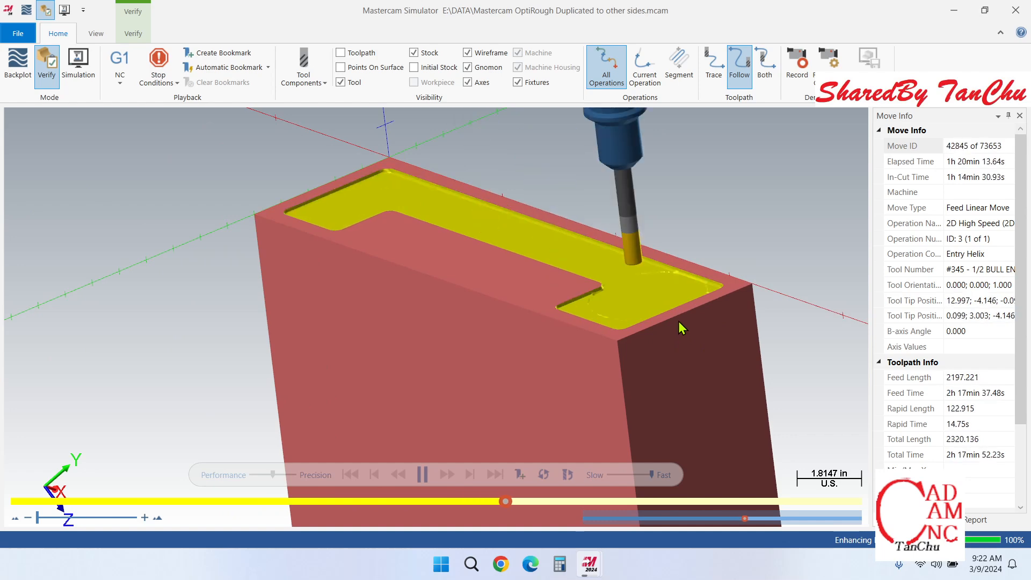
scroll(669, 293, "down", 3)
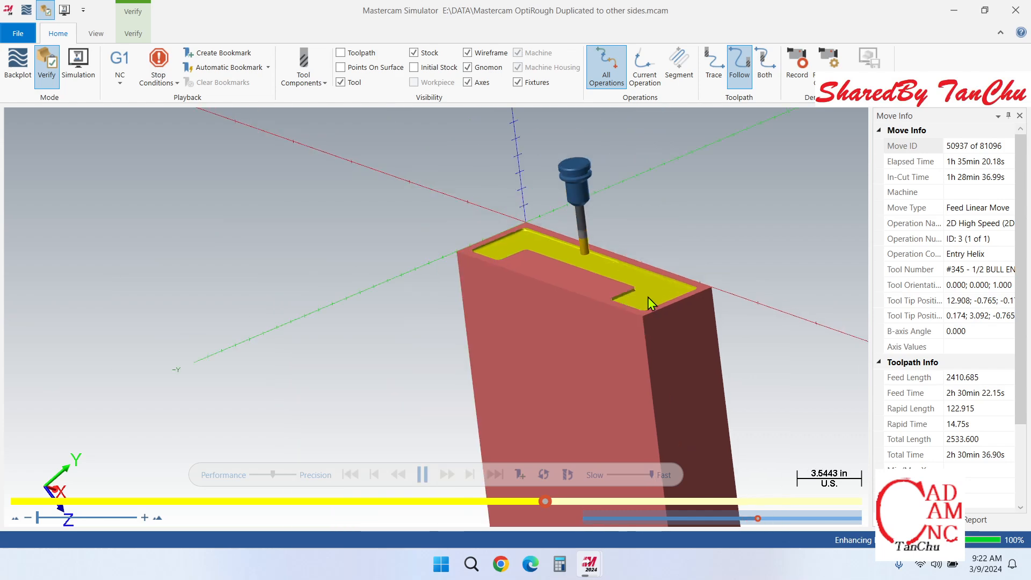
scroll(648, 298, "up", 3)
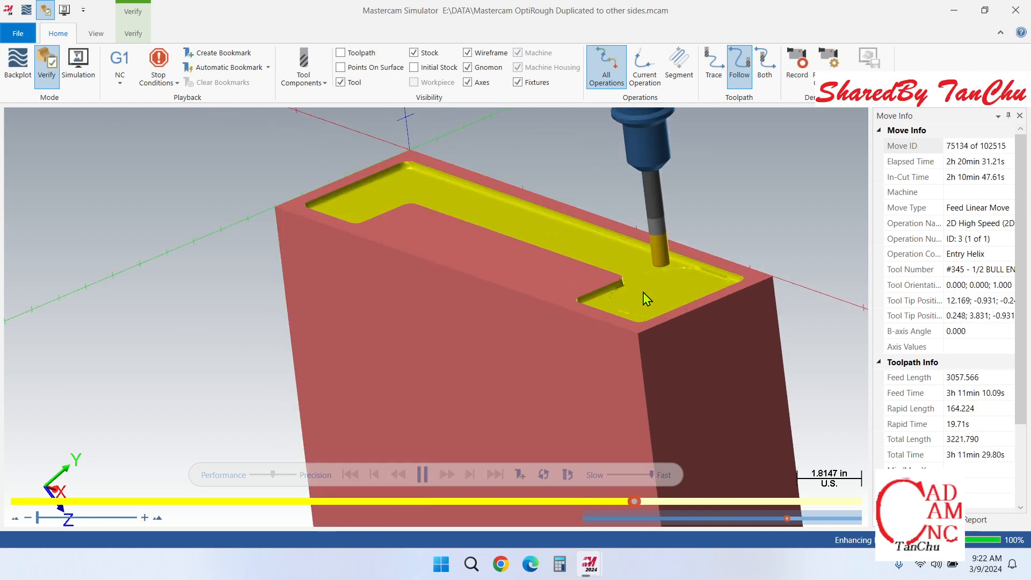
scroll(647, 299, "up", 4)
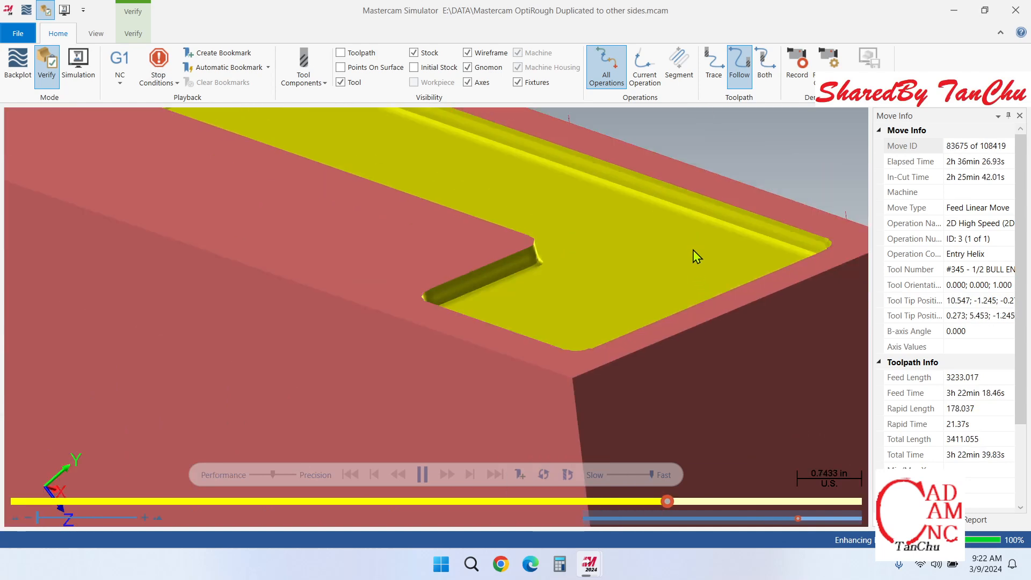
Step: Follow the running simulation as the bull endmill cuts the End1 pocket walls layer by layer
scroll(675, 288, "down", 8)
scroll(656, 288, "up", 4)
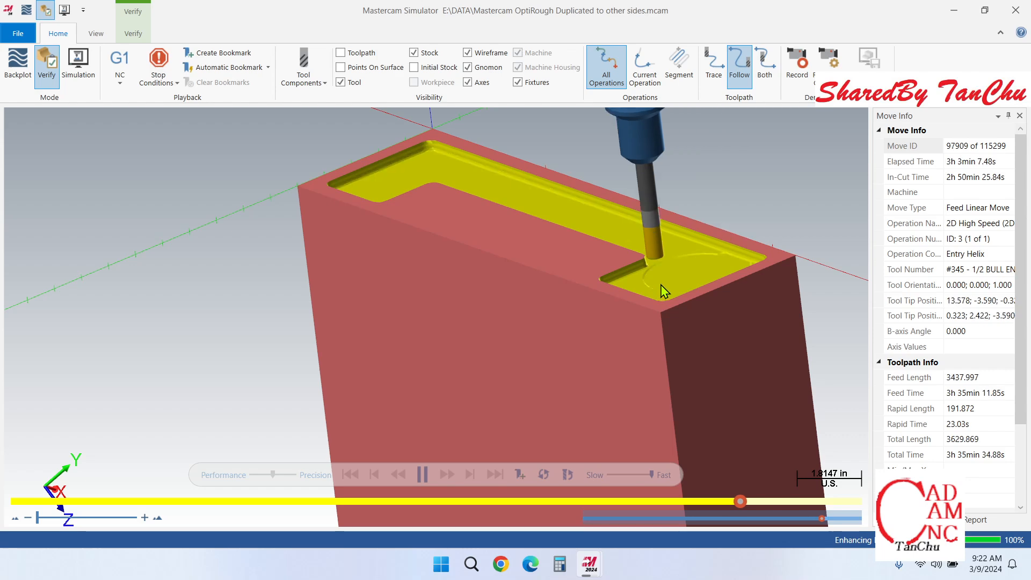
mouse_move(661, 284)
middle_mouse_down()
mouse_move(658, 301)
mouse_move(642, 288)
mouse_move(658, 288)
middle_mouse_up()
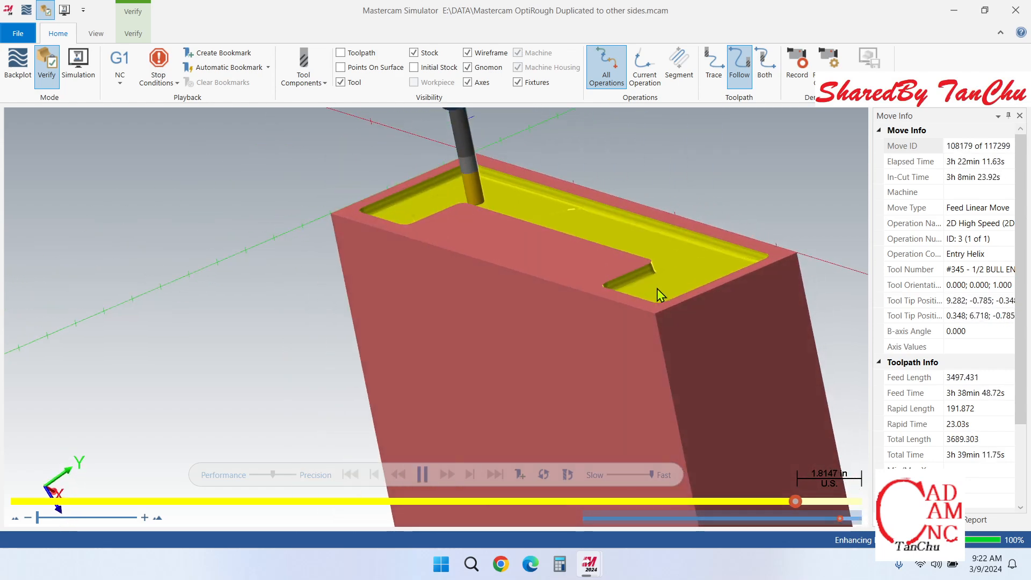
scroll(633, 258, "down", 3)
scroll(633, 258, "up", 4)
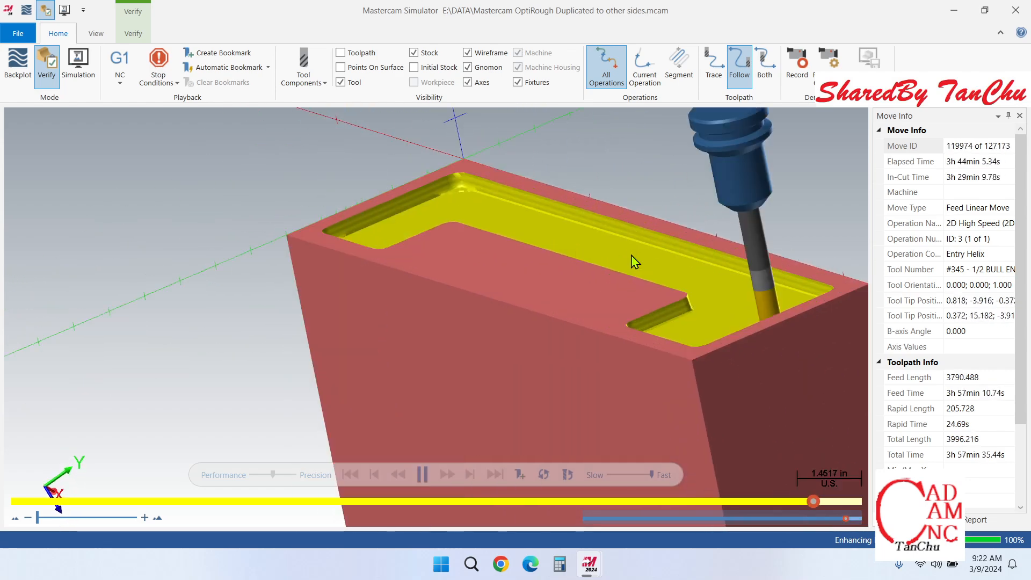
scroll(669, 277, "up", 1)
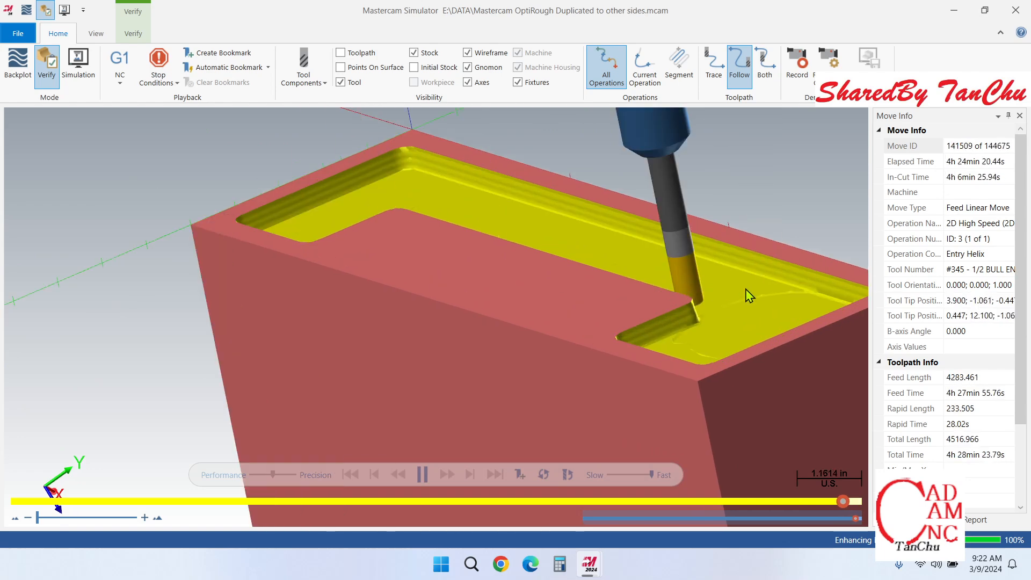
scroll(715, 291, "down", 2)
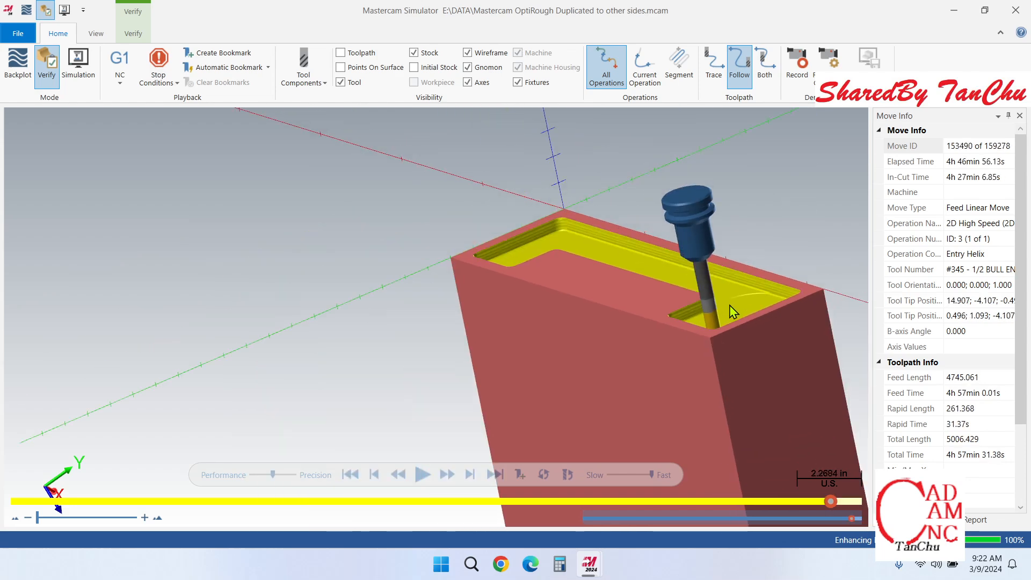
Step: Examine the floor and tapered walls of the partly machined pocket around the tool from several angles
scroll(762, 314, "up", 2)
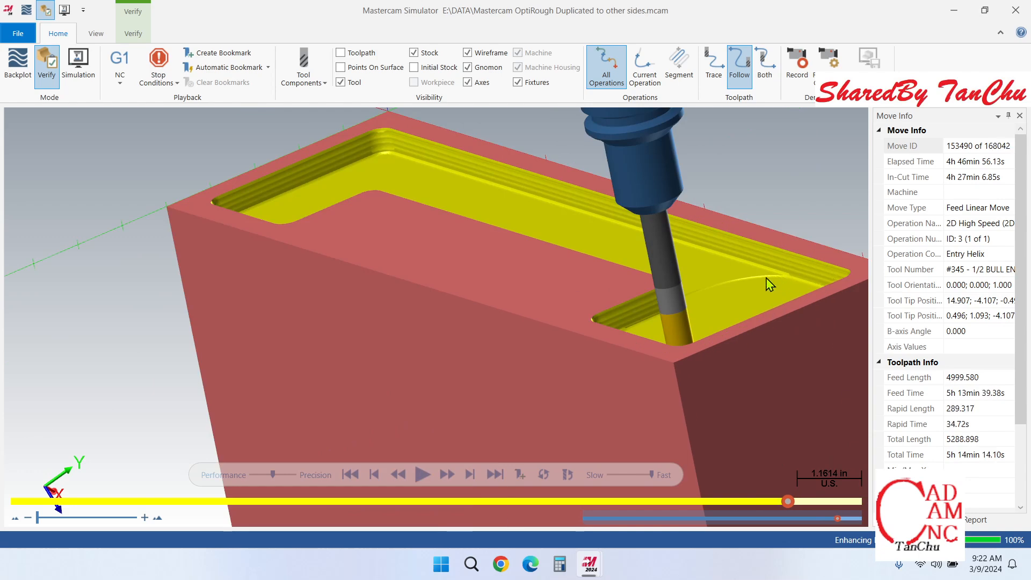
mouse_move(769, 285)
middle_mouse_down()
mouse_move(737, 276)
mouse_move(770, 293)
middle_mouse_up()
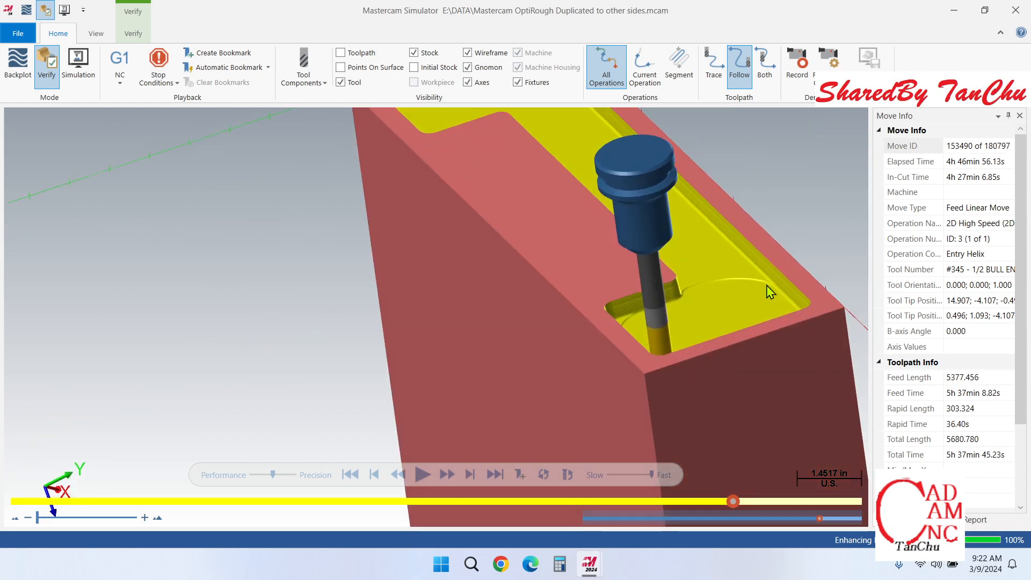
scroll(782, 282, "up", 6)
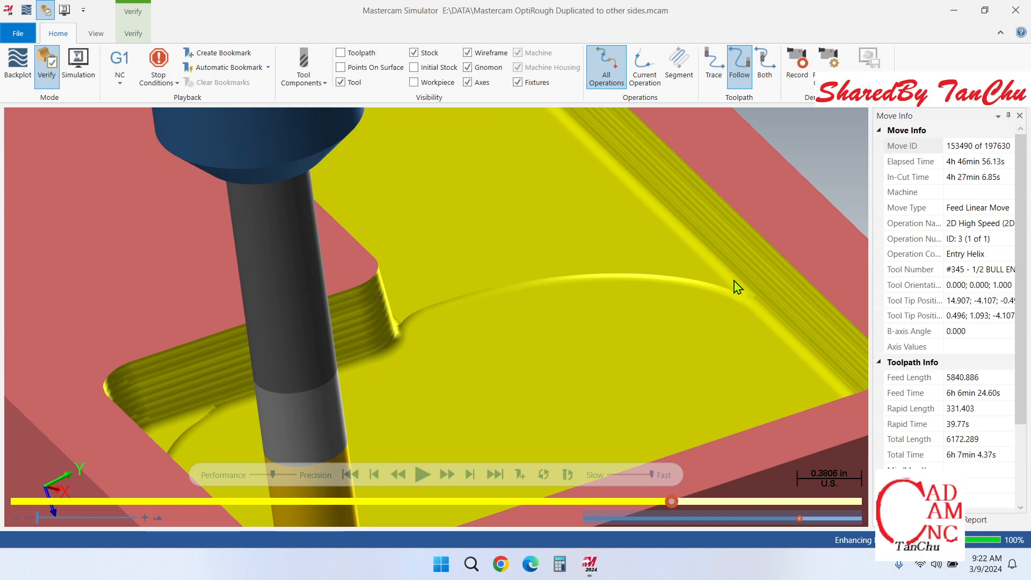
scroll(757, 307, "down", 5)
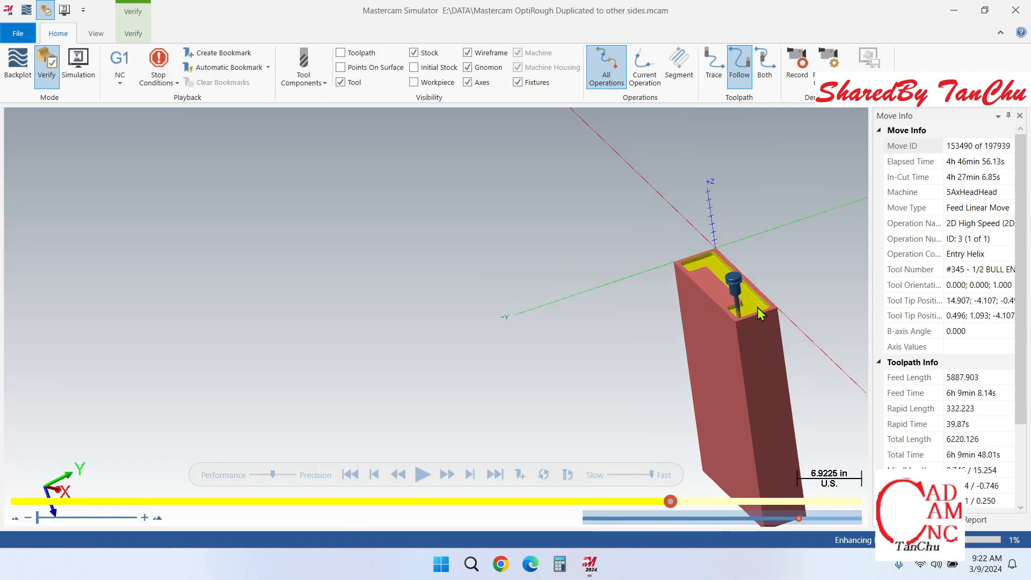
scroll(757, 307, "up", 5)
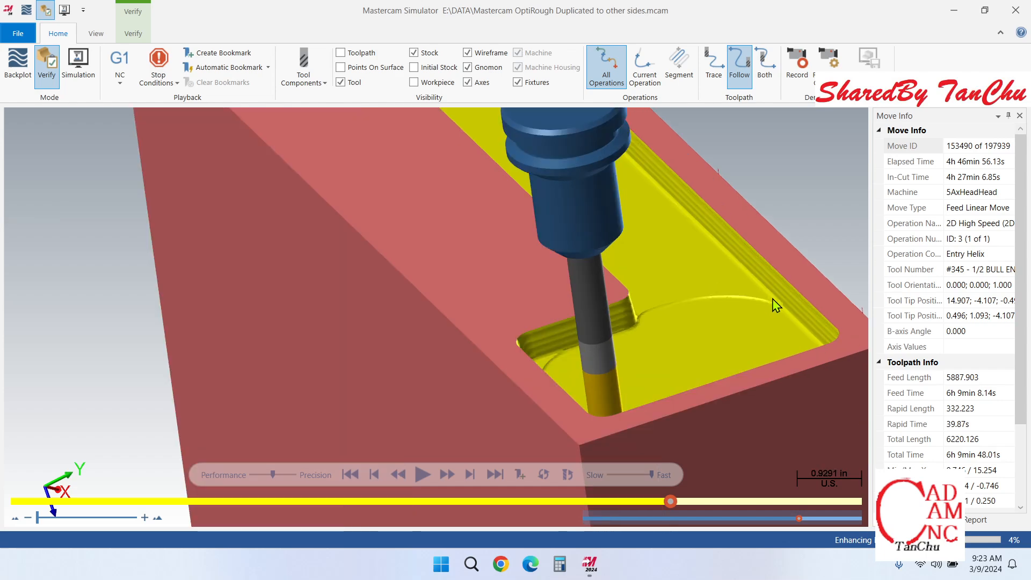
middle_click_drag(776, 305, 800, 310)
scroll(773, 311, "down", 2)
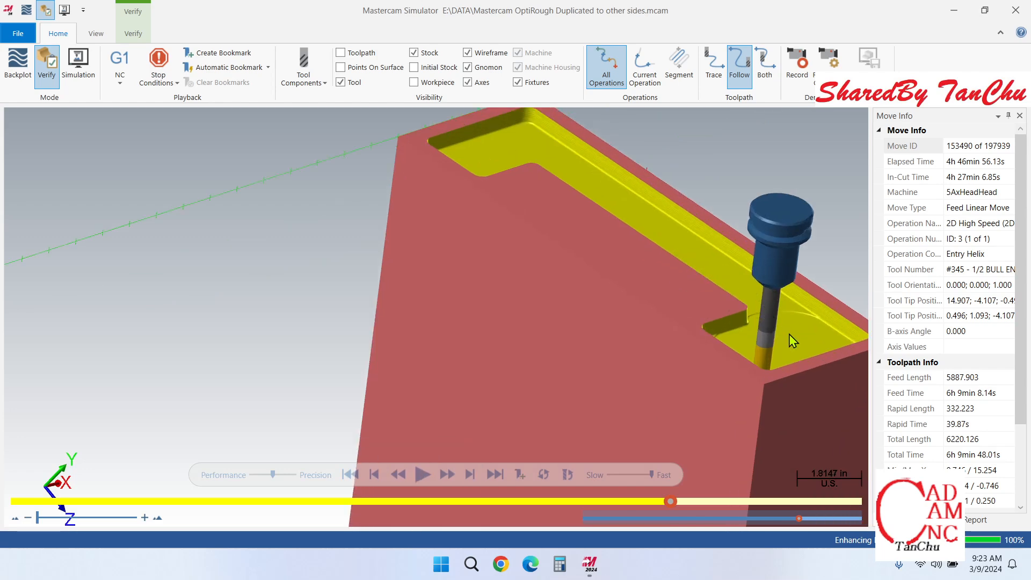
scroll(637, 299, "down", 3)
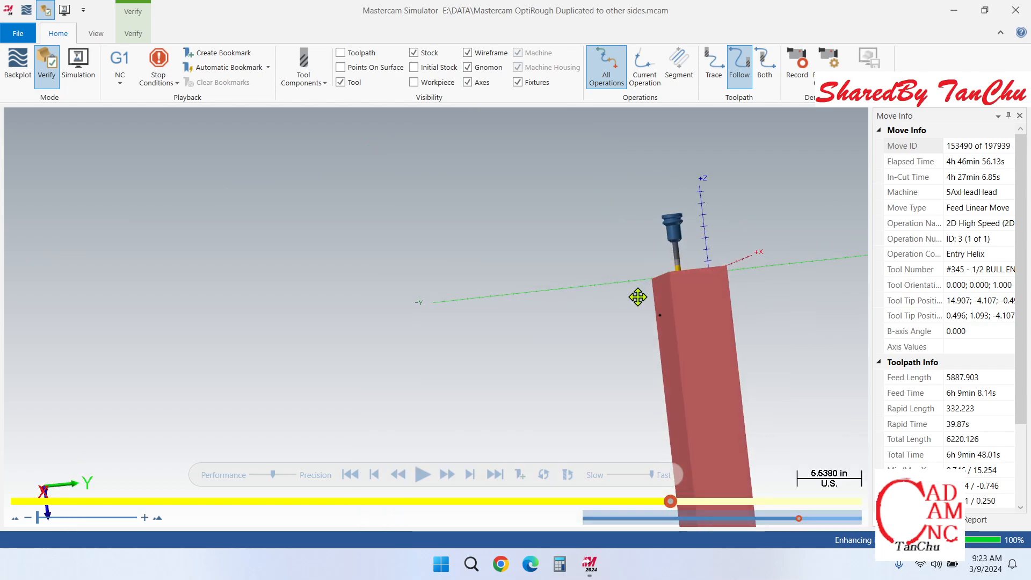
middle_click_drag(637, 295, 682, 315)
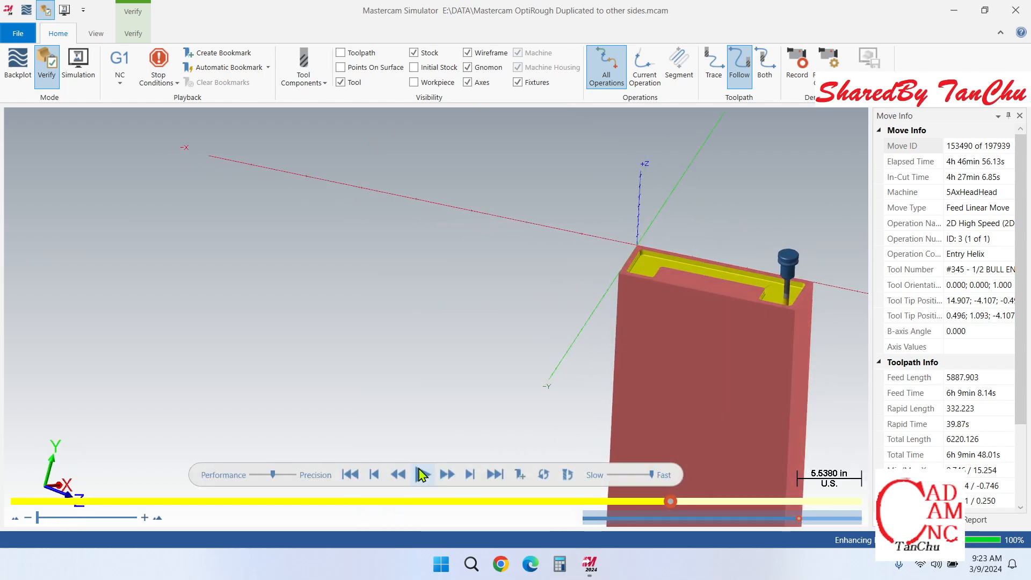
Step: Resume the Verify simulation and run it through to the final move of the End1 operation
left_click(423, 474)
scroll(810, 299, "up", 3)
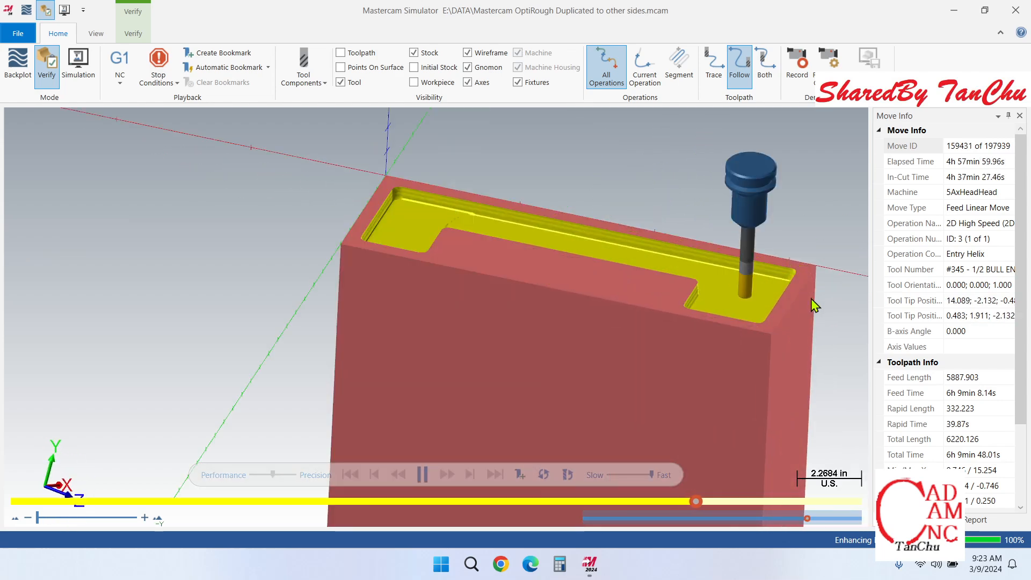
scroll(738, 287, "up", 1)
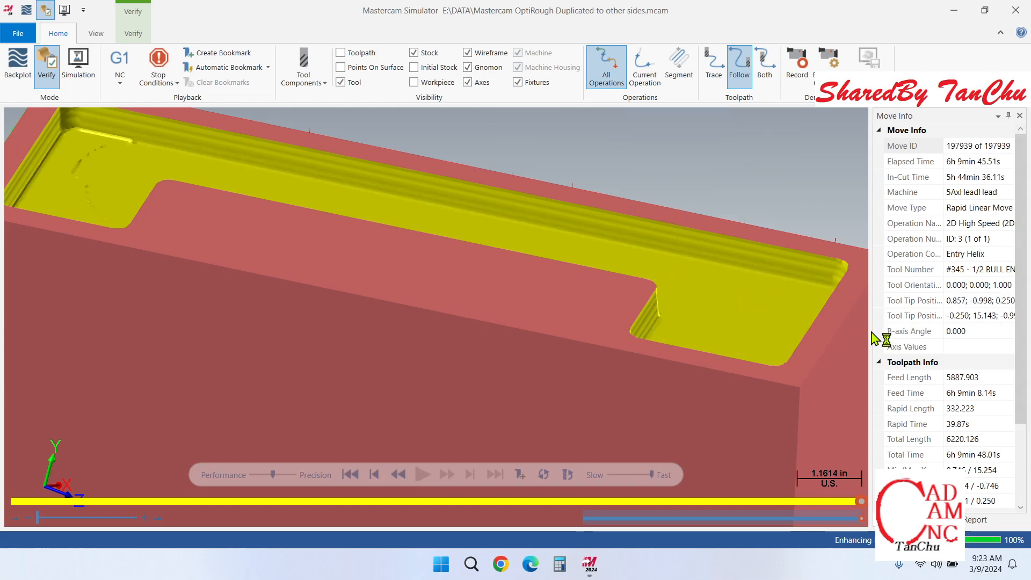
left_click_drag(869, 331, 833, 334)
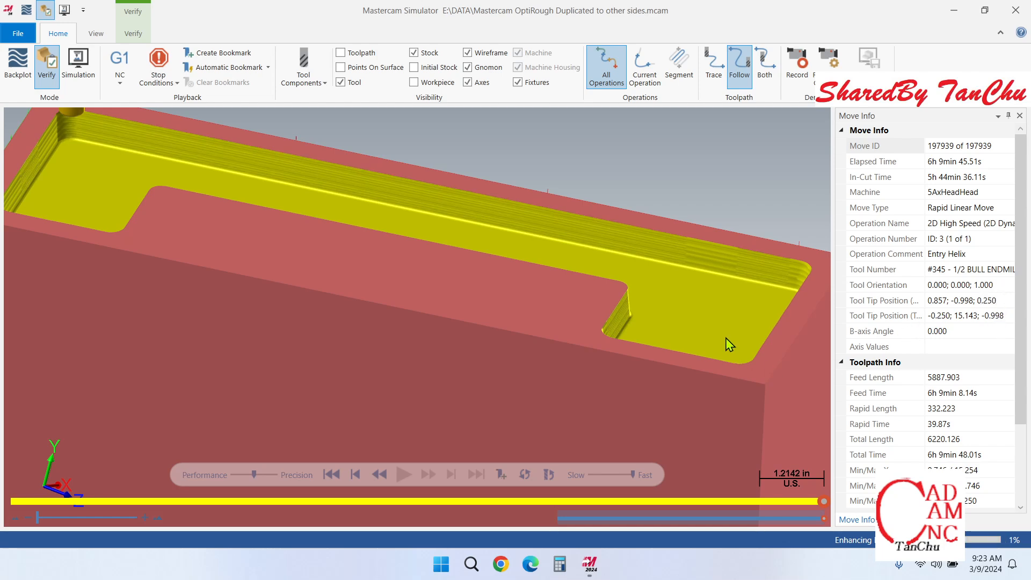
Step: Examine the machined steps on the finished pocket's tapered walls and inner corner up close
scroll(729, 344, "down", 3)
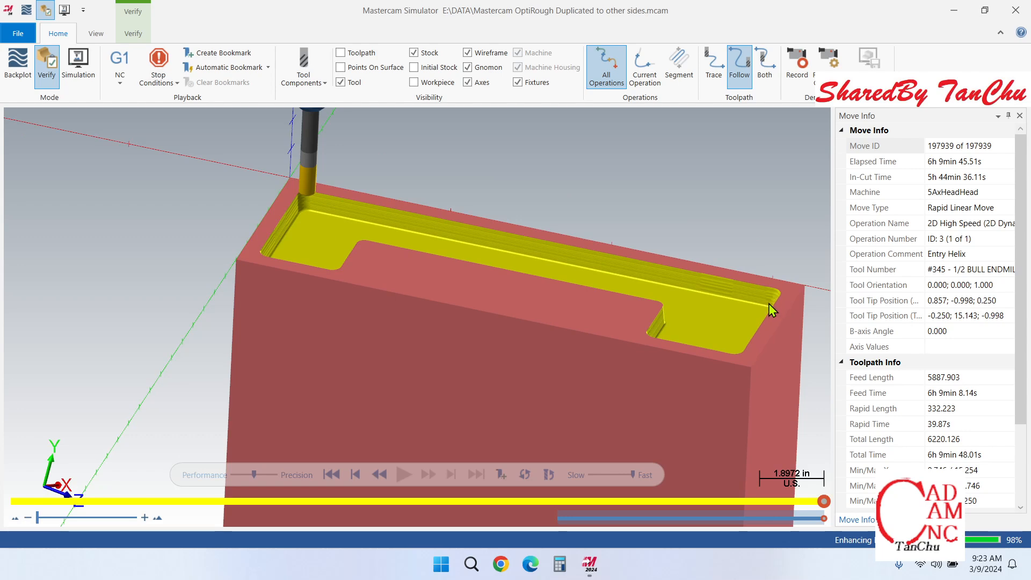
middle_click_drag(721, 332, 699, 282)
scroll(700, 282, "down", 3)
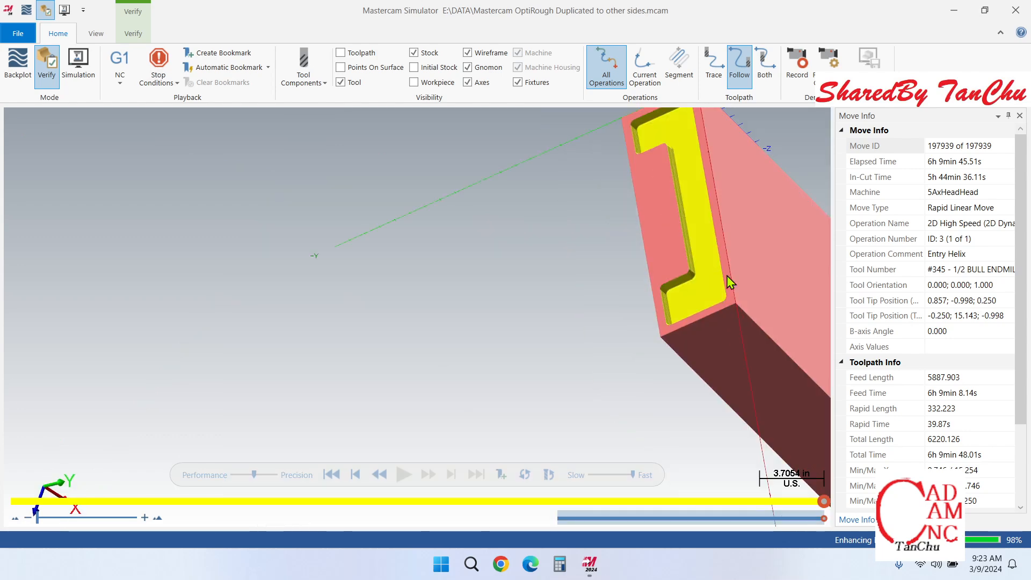
scroll(725, 278, "up", 5)
scroll(603, 398, "up", 2)
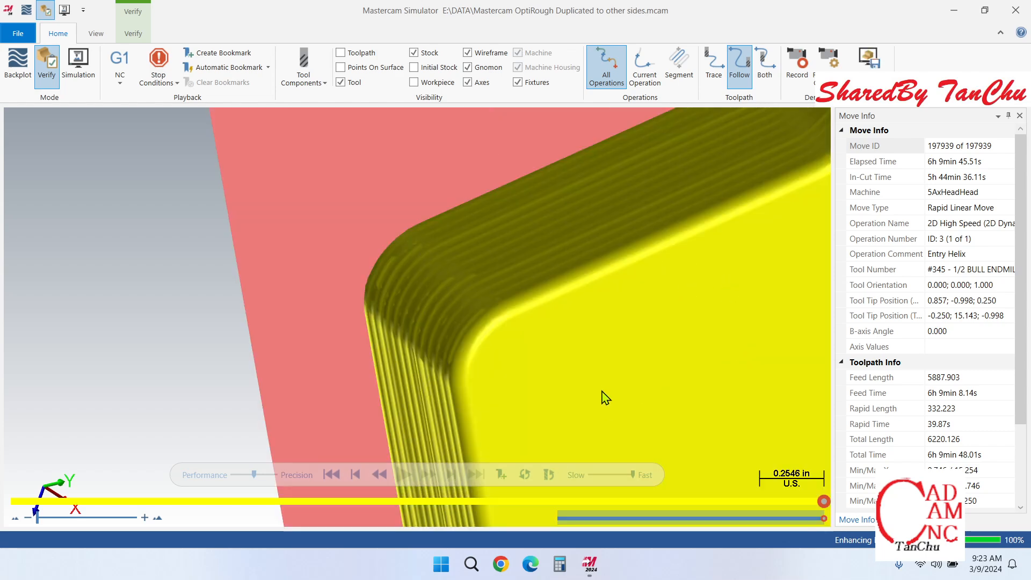
scroll(610, 402, "up", 2)
scroll(537, 367, "down", 1)
scroll(532, 367, "down", 8)
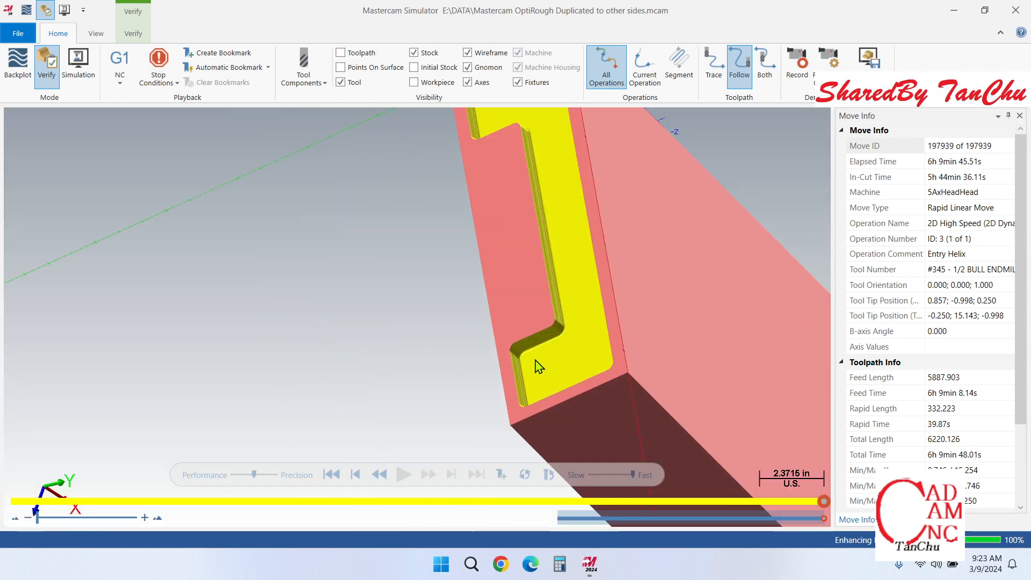
Step: Examine the finished pocket's long back wall and both end recesses from the front
middle_click_drag(538, 365, 571, 344)
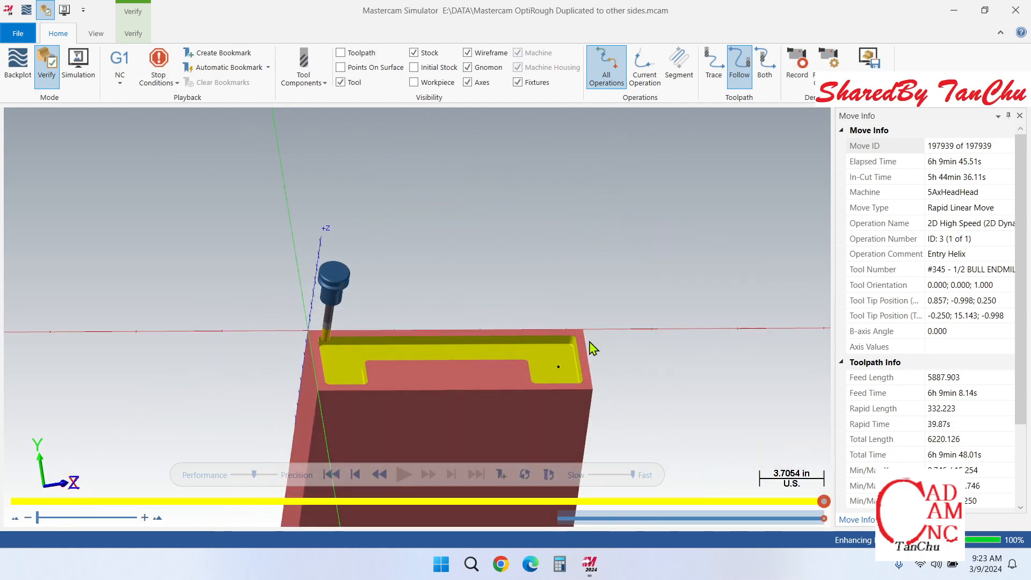
scroll(591, 348, "up", 7)
scroll(785, 316, "down", 5)
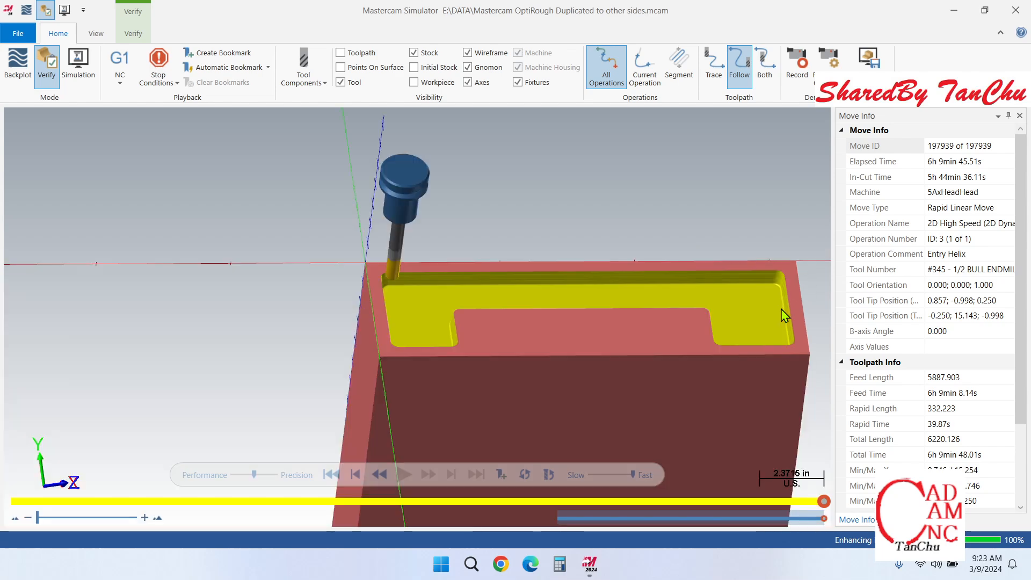
middle_click_drag(755, 307, 732, 293)
scroll(720, 303, "up", 4)
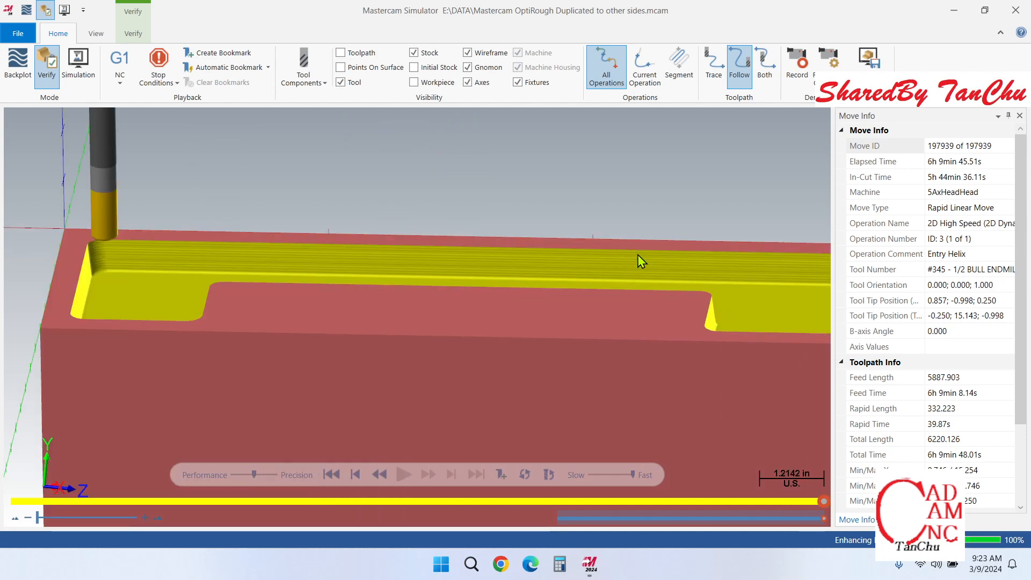
scroll(581, 225, "down", 2)
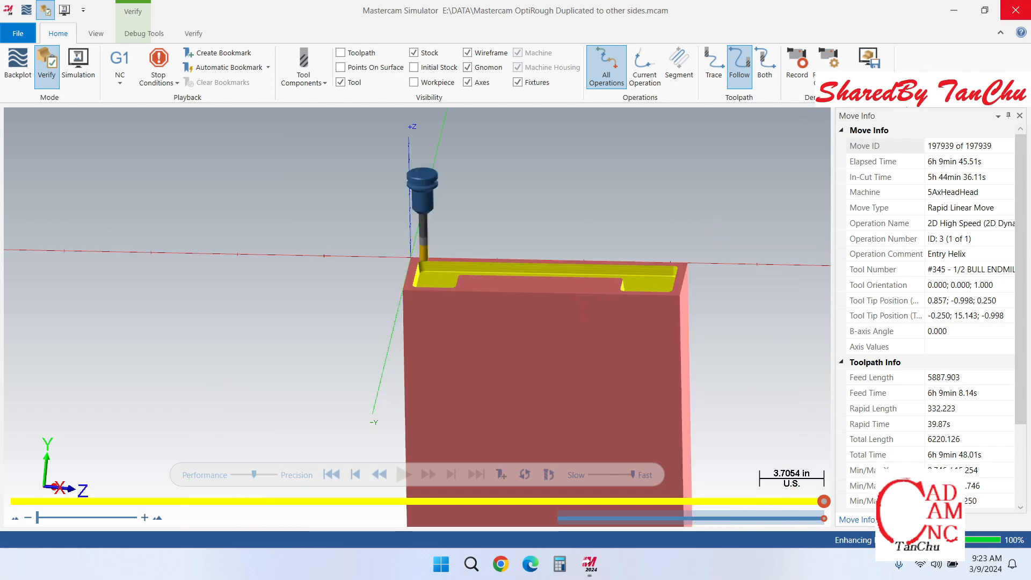
Step: Close the simulator and examine the End1 toolpath at the pocket's far corner on the part model
left_click(1015, 9)
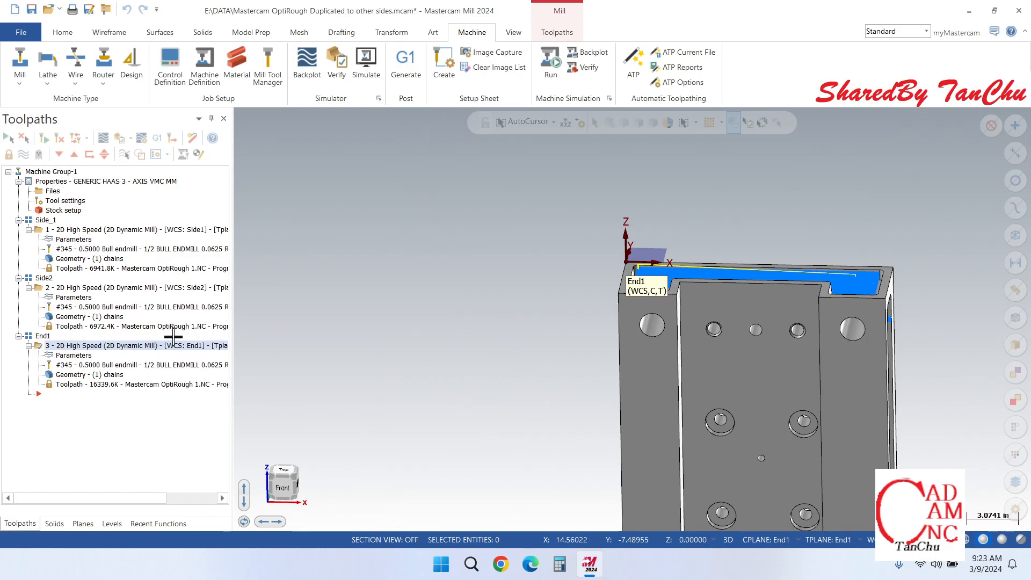
scroll(932, 236, "up", 7)
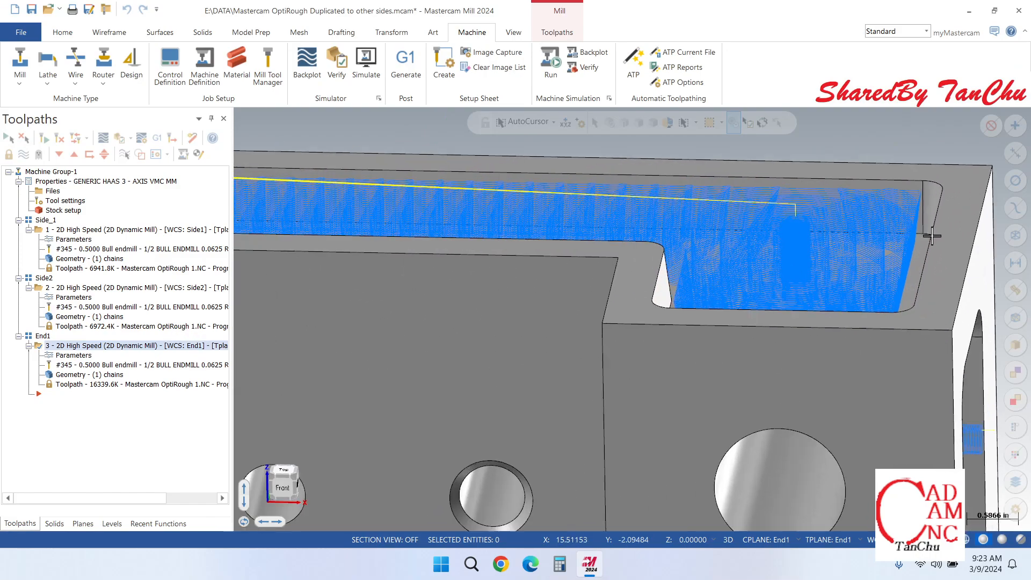
scroll(932, 237, "up", 3)
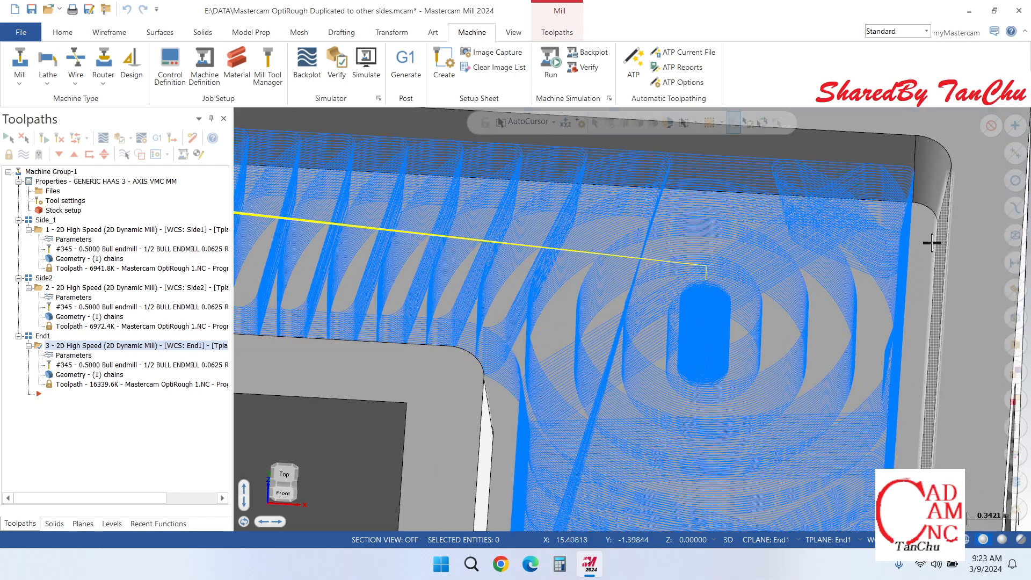
Step: Hide the displayed toolpath of the End1 operation so that the bare pocket geometry shows on the part model
scroll(932, 243, "up", 1)
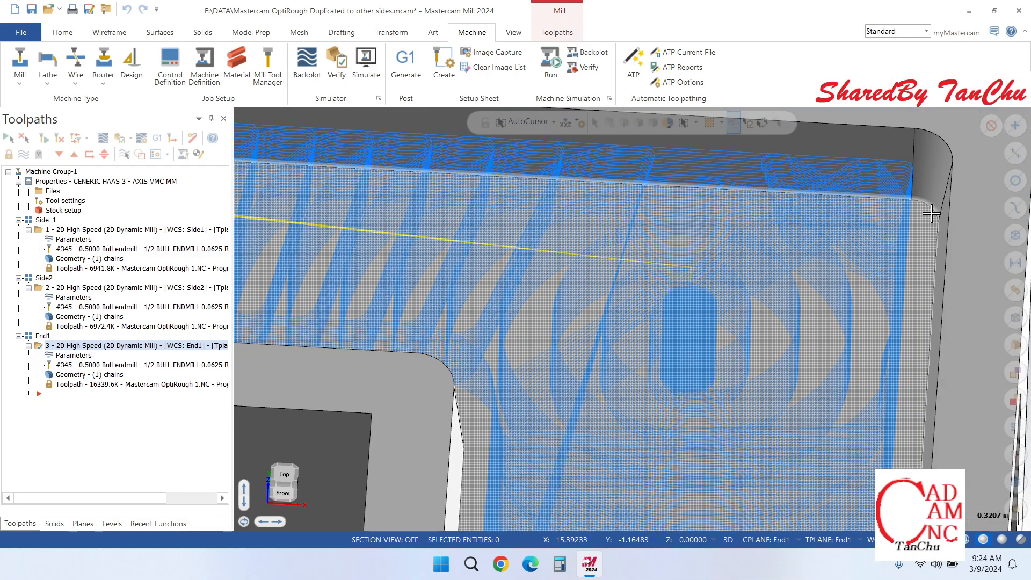
scroll(929, 213, "down", 1)
scroll(928, 213, "down", 4)
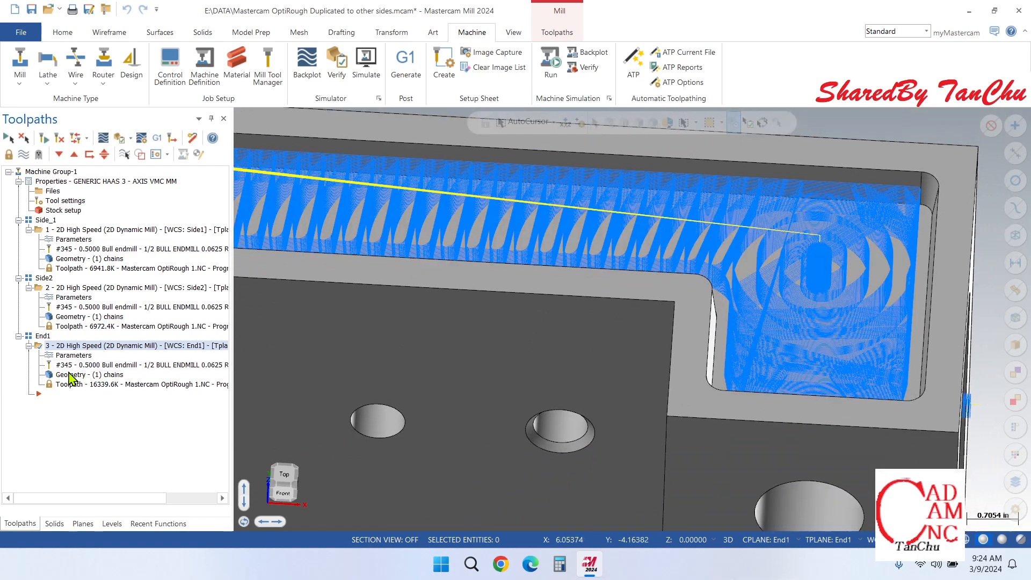
left_click(23, 154)
Step: Examine the End1 pocket's far corner, tapered walls and floor-edge radius on the bare part model from several distances and a tilted angle
scroll(932, 252, "up", 2)
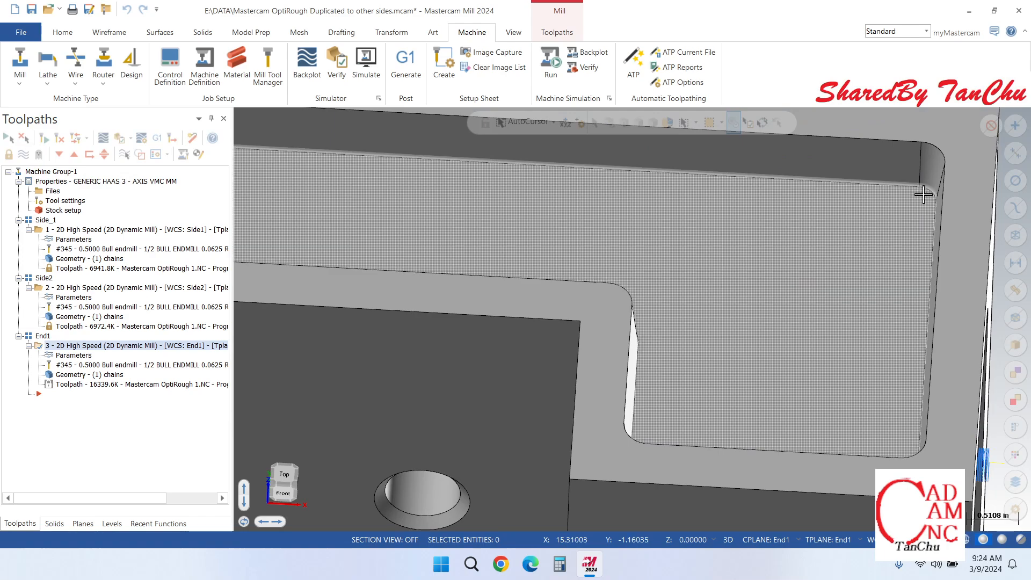
scroll(923, 194, "down", 4)
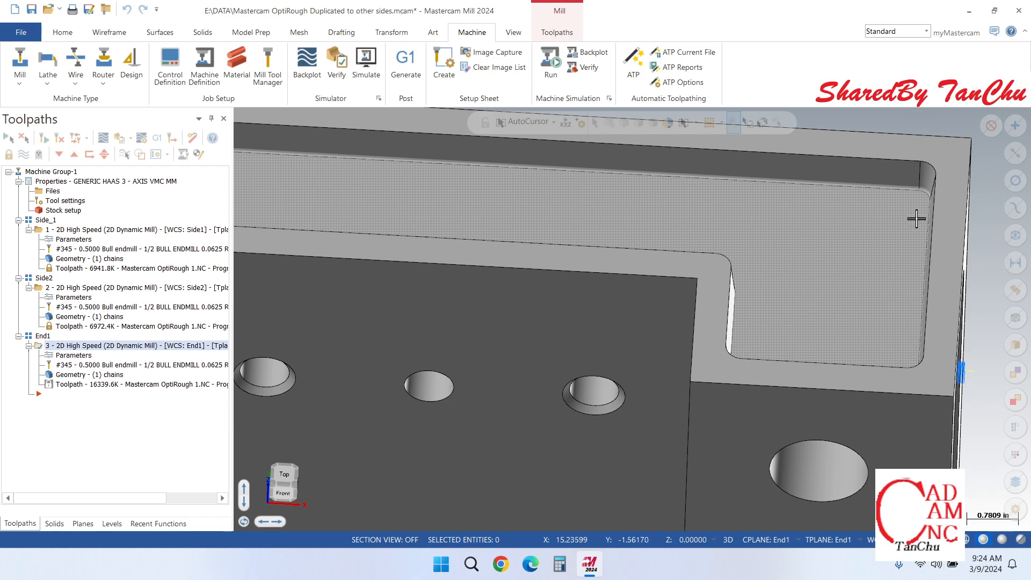
scroll(916, 218, "down", 2)
scroll(912, 228, "down", 2)
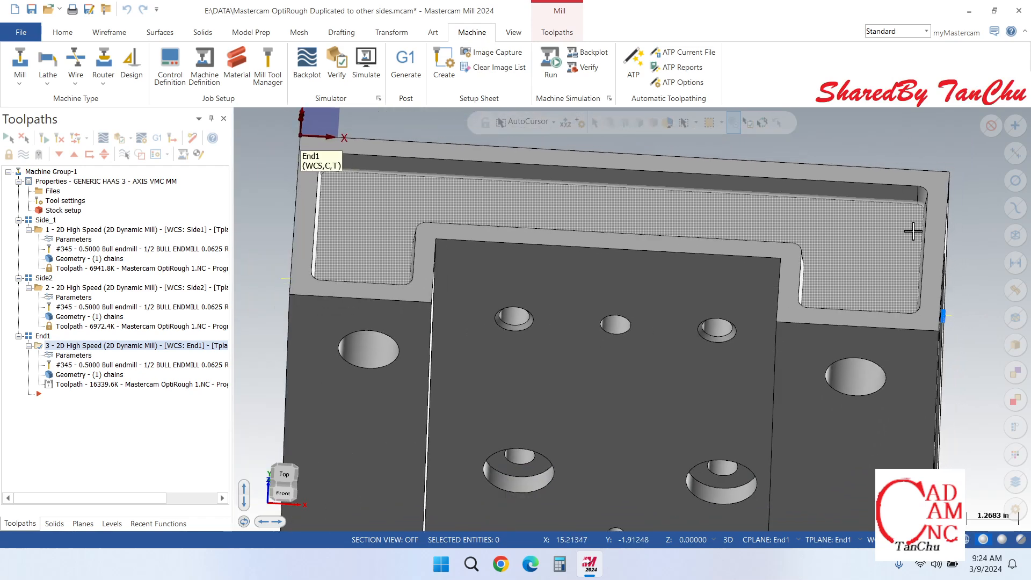
scroll(830, 262, "up", 3)
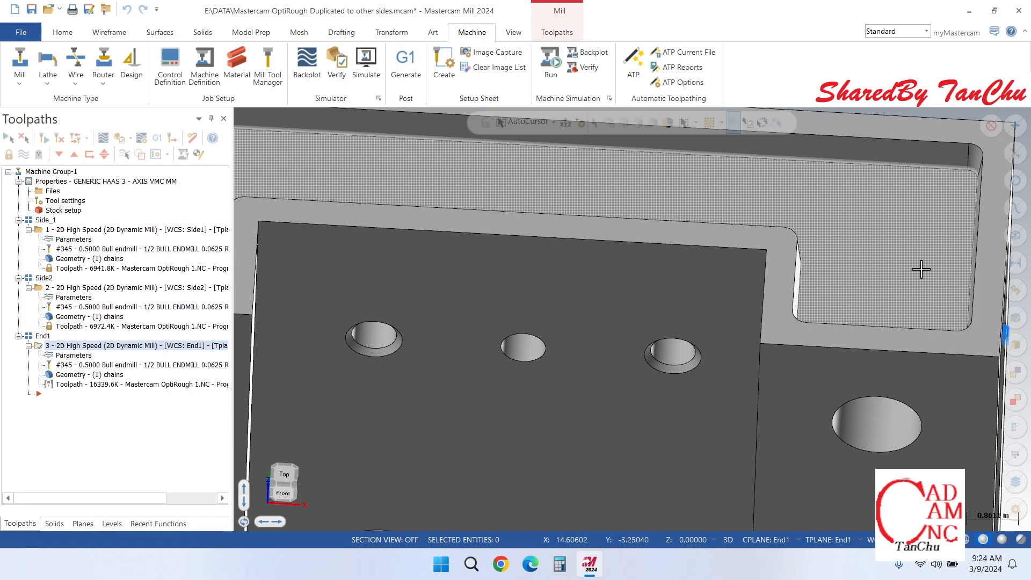
scroll(921, 269, "down", 1)
mouse_move(925, 263)
middle_mouse_down()
mouse_move(950, 232)
mouse_move(937, 243)
mouse_move(929, 178)
mouse_move(921, 268)
mouse_move(963, 203)
middle_mouse_up()
scroll(961, 201, "up", 5)
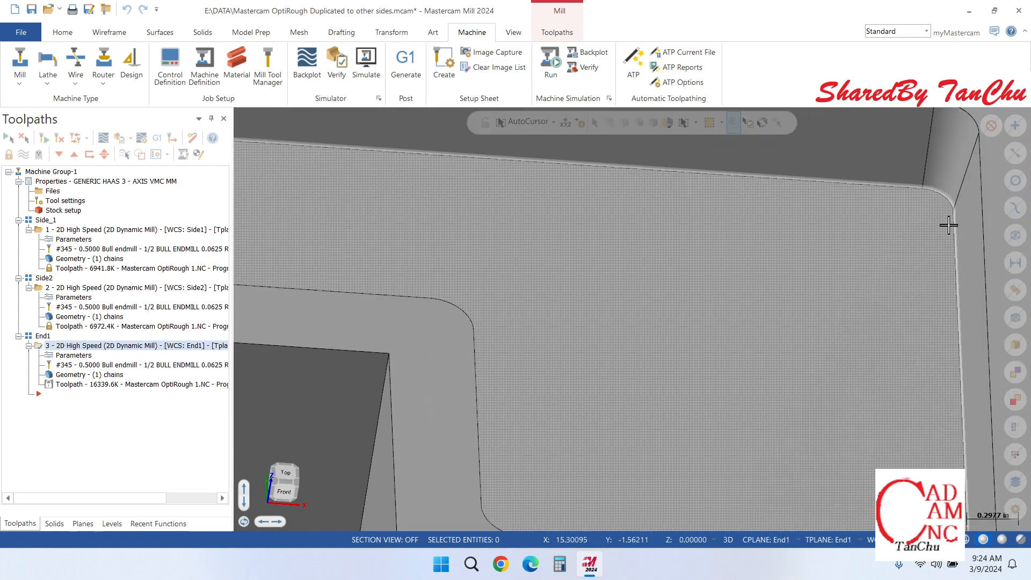
scroll(948, 242, "down", 1)
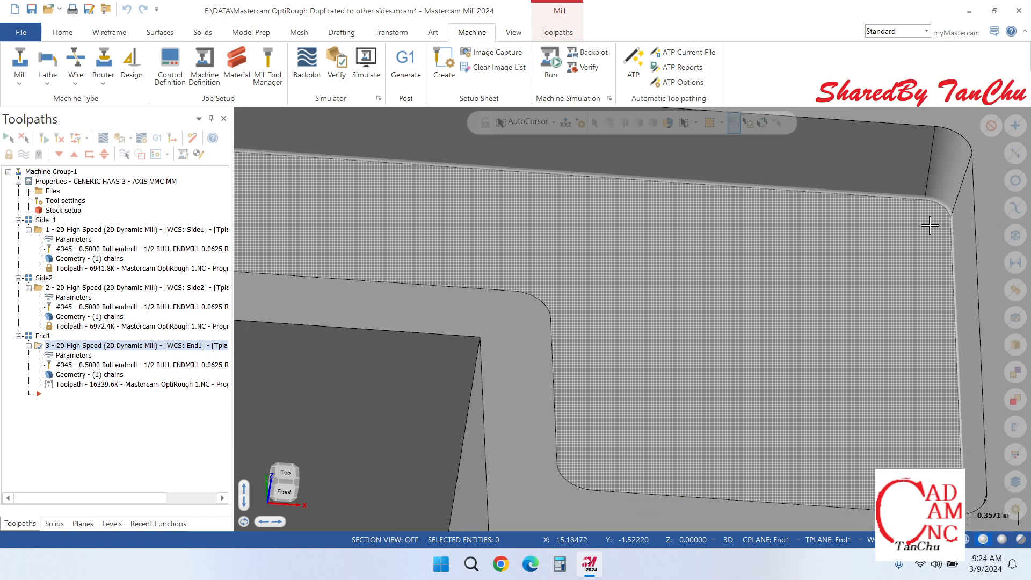
scroll(911, 154, "down", 3)
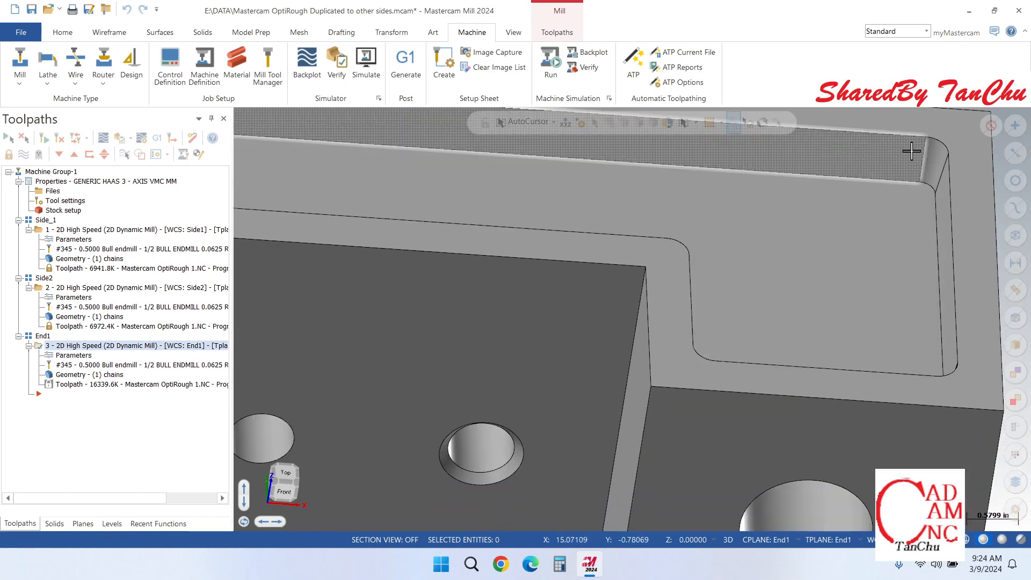
scroll(896, 204, "down", 5)
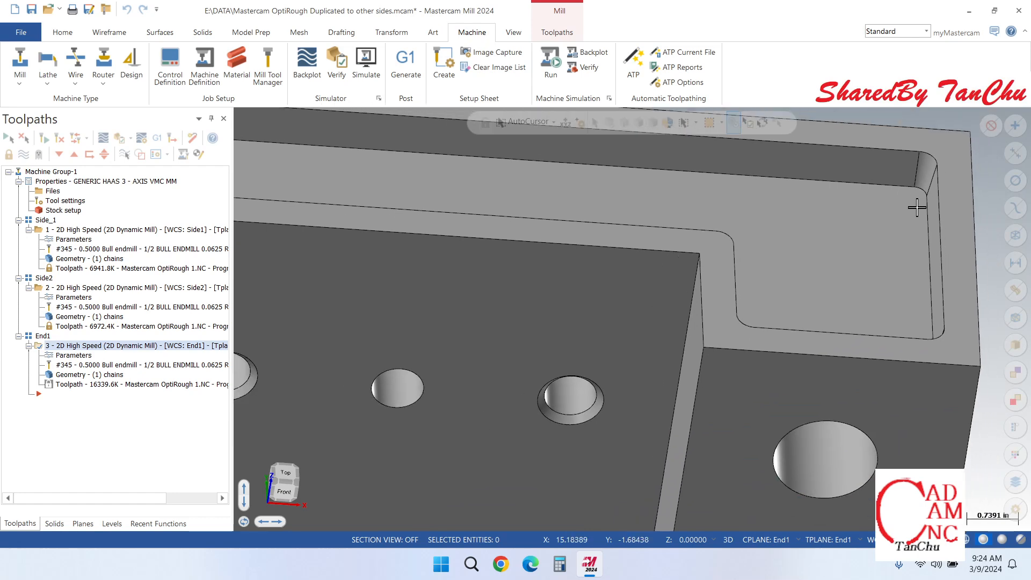